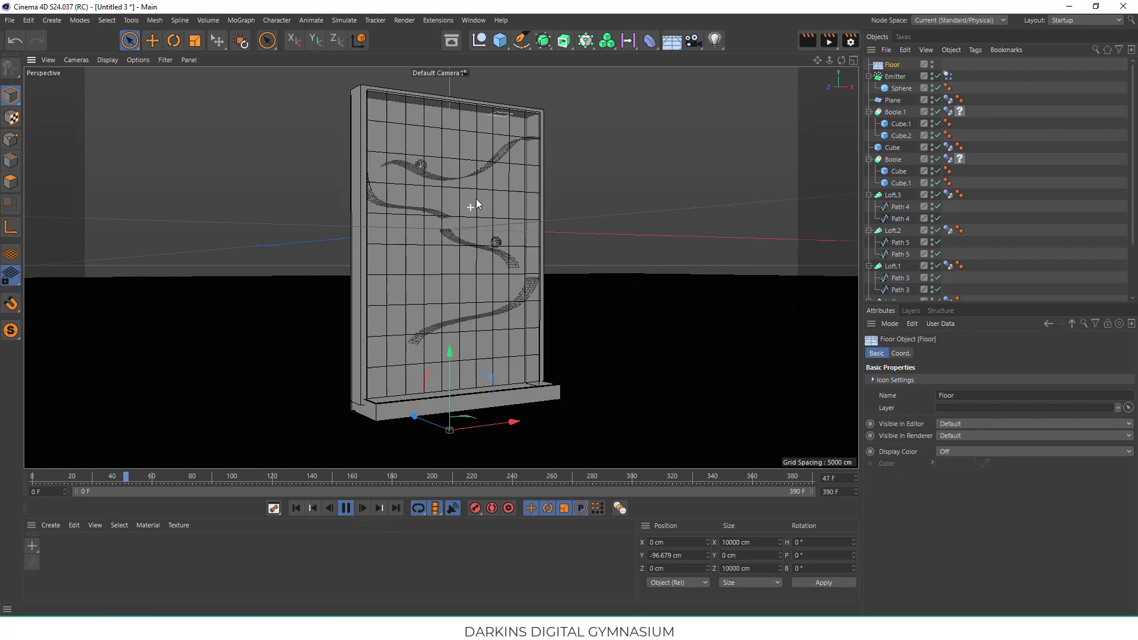
- Zoom in and orbit the playing simulation to look down at balls collecting at the board's base
scroll(475, 198, up, 4)
scroll(495, 193, up, 3)
mouse_move(463, 247)
alt+mouse_down()
mouse_move(399, 289)
mouse_move(331, 283)
mouse_move(376, 285)
mouse_move(465, 257)
mouse_move(499, 199)
mouse_move(464, 242)
alt+mouse_up()
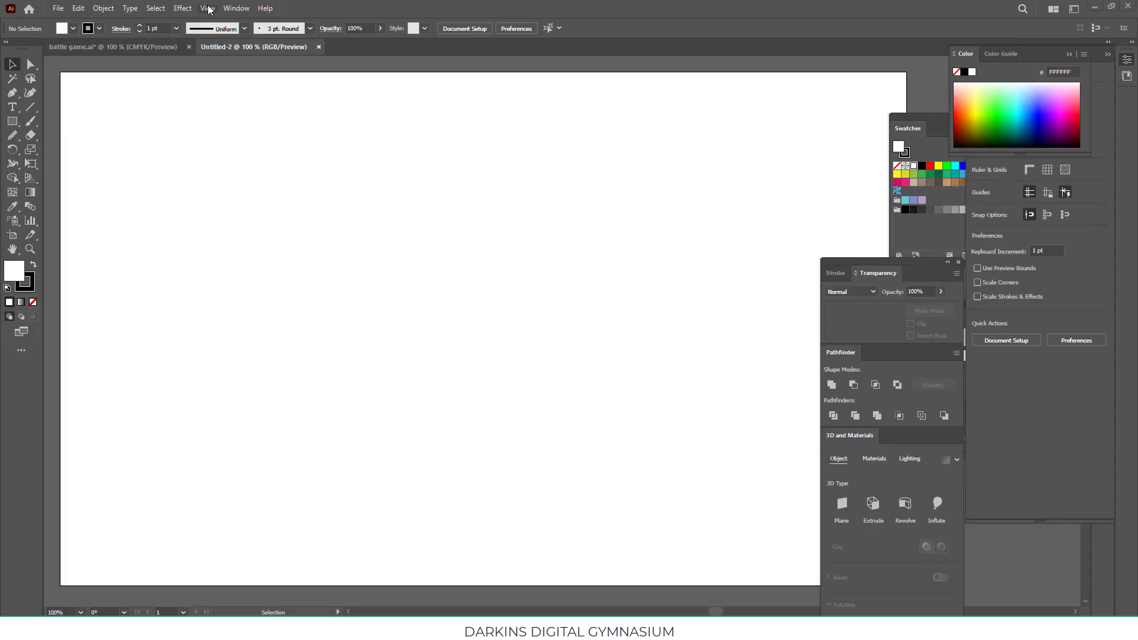
- Turn on the grid, rulers and Smart Guides from the View menu
click(208, 9)
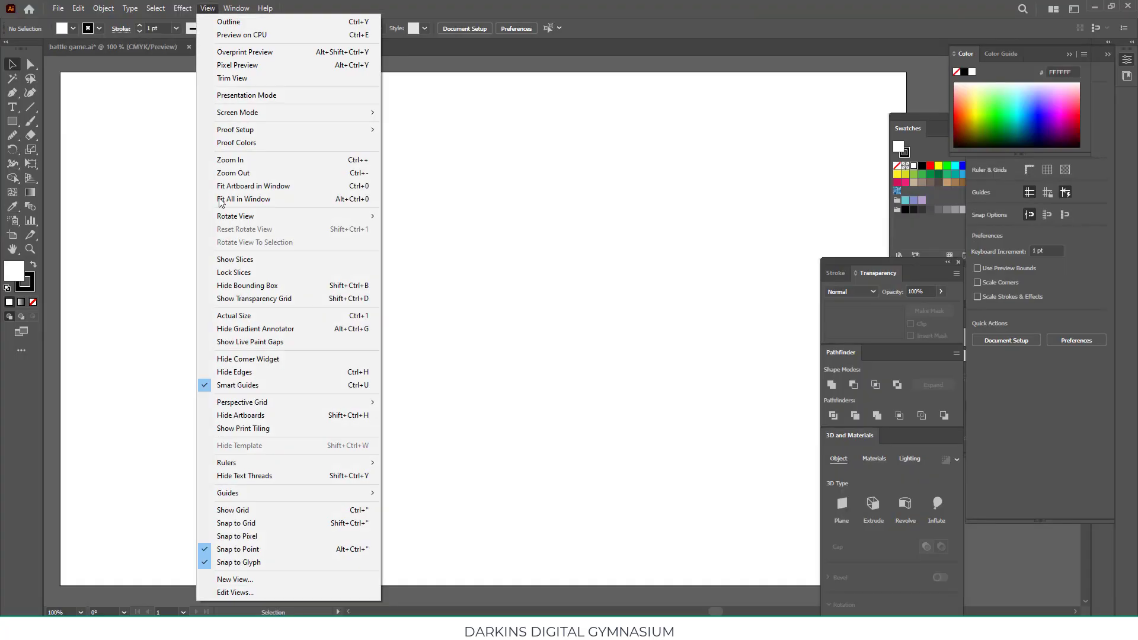
click(266, 510)
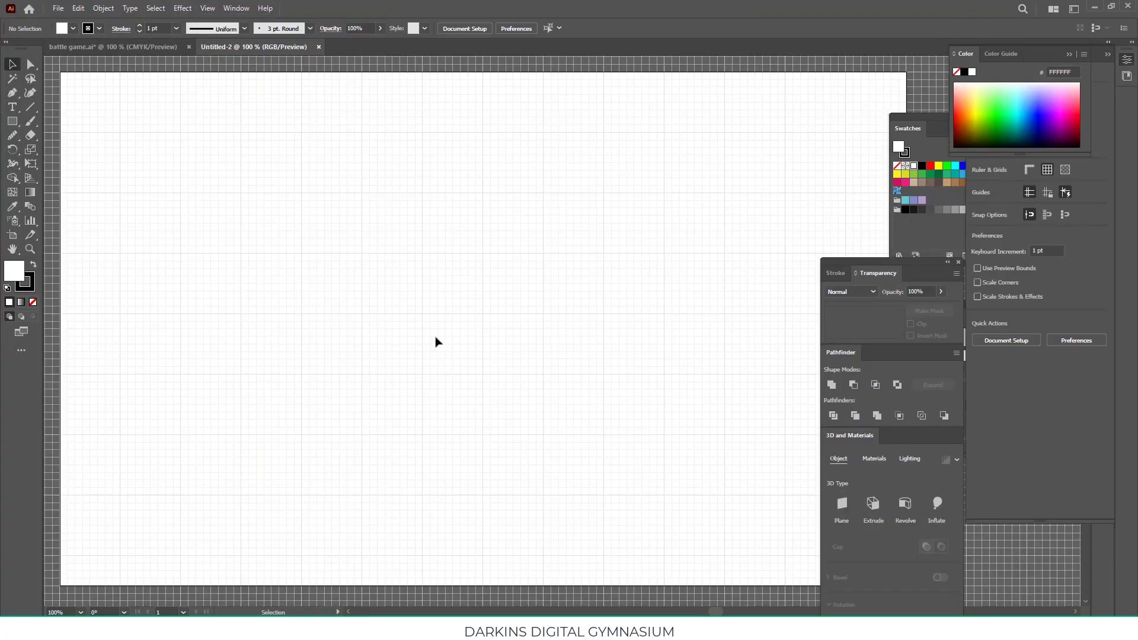
click(12, 93)
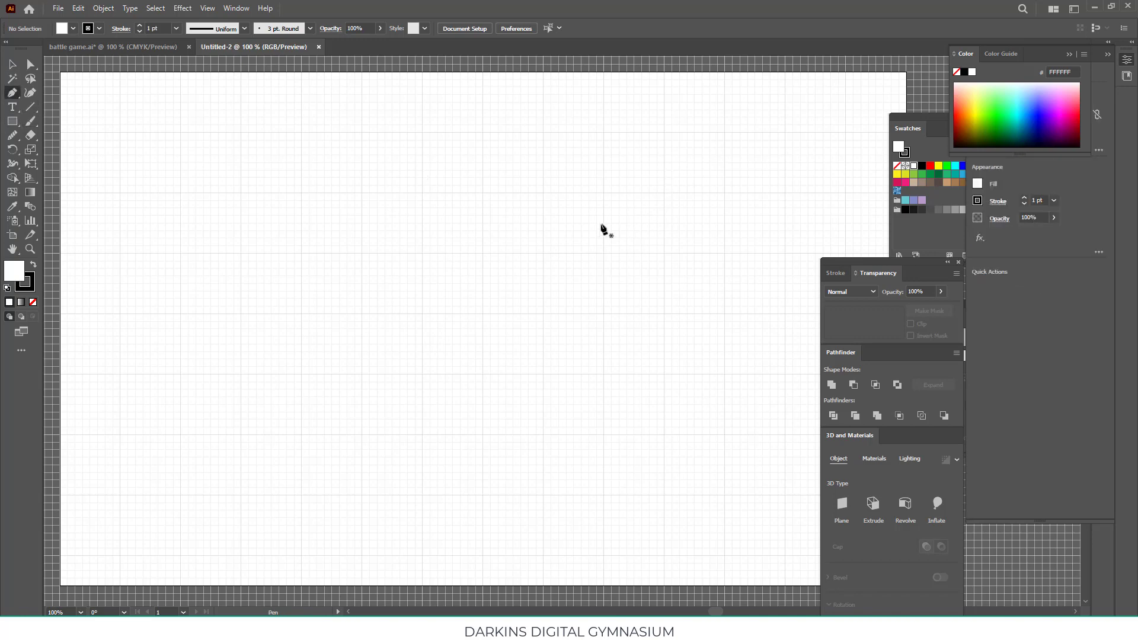
key(v)
click(217, 11)
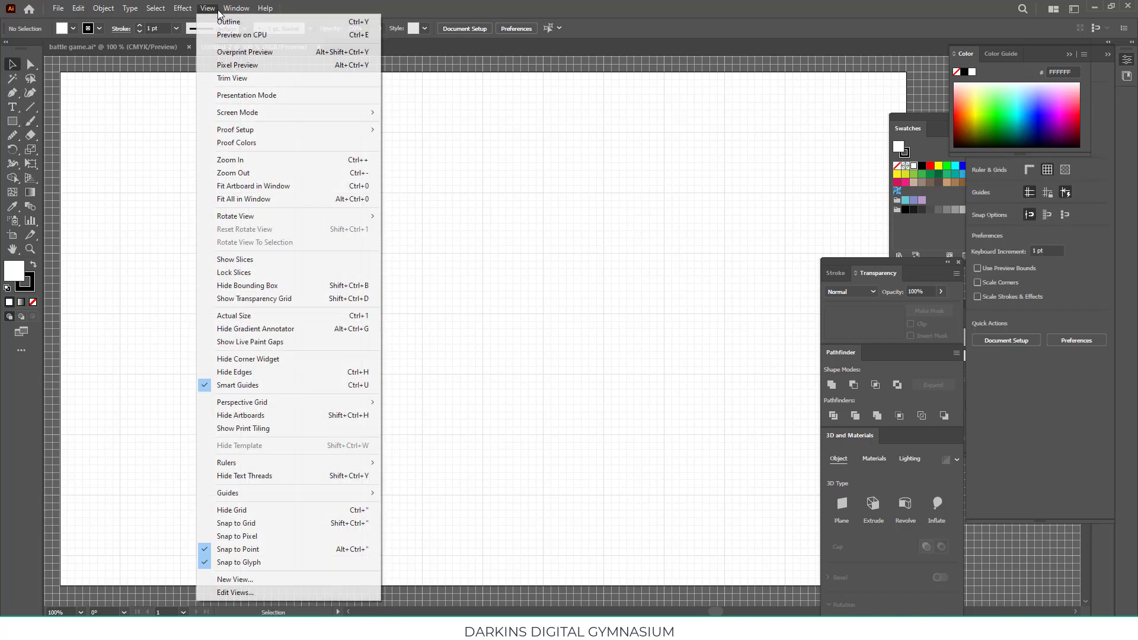
click(427, 463)
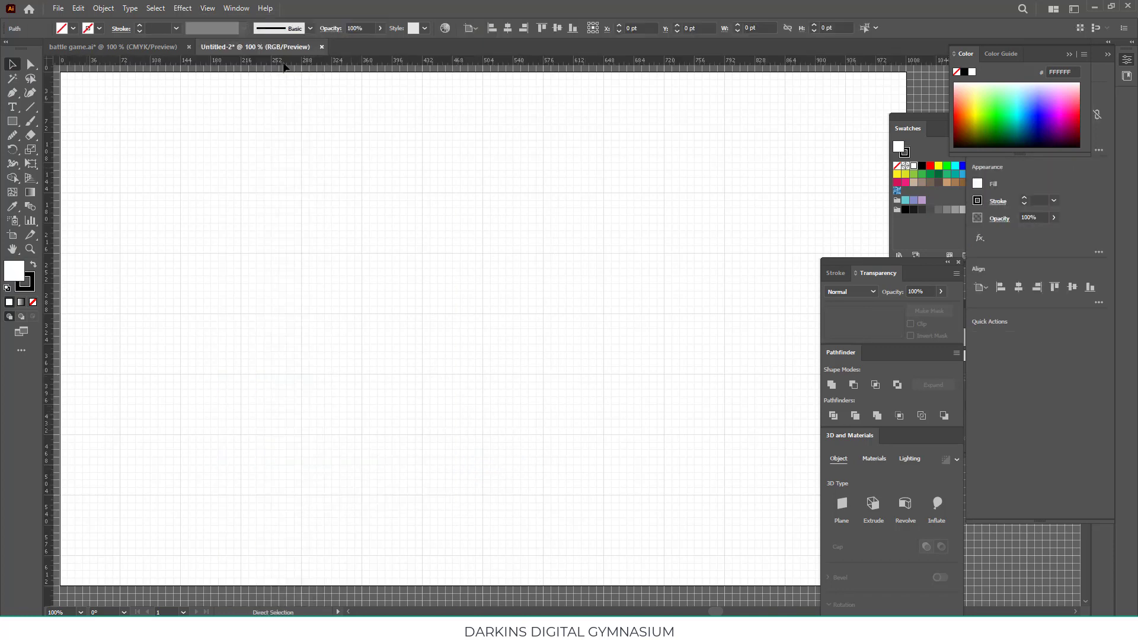
click(207, 8)
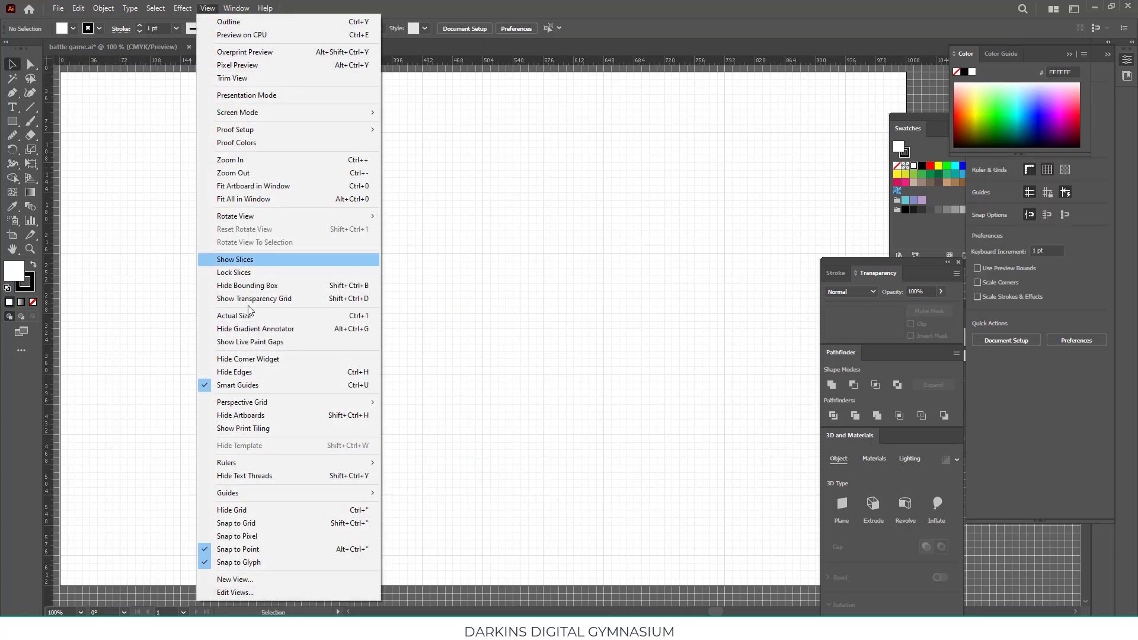
click(267, 386)
- Draw a horizontal line, centre it at Y 306 pt, and rotate-copy it 90° into a cross
drag(290, 216, 771, 217)
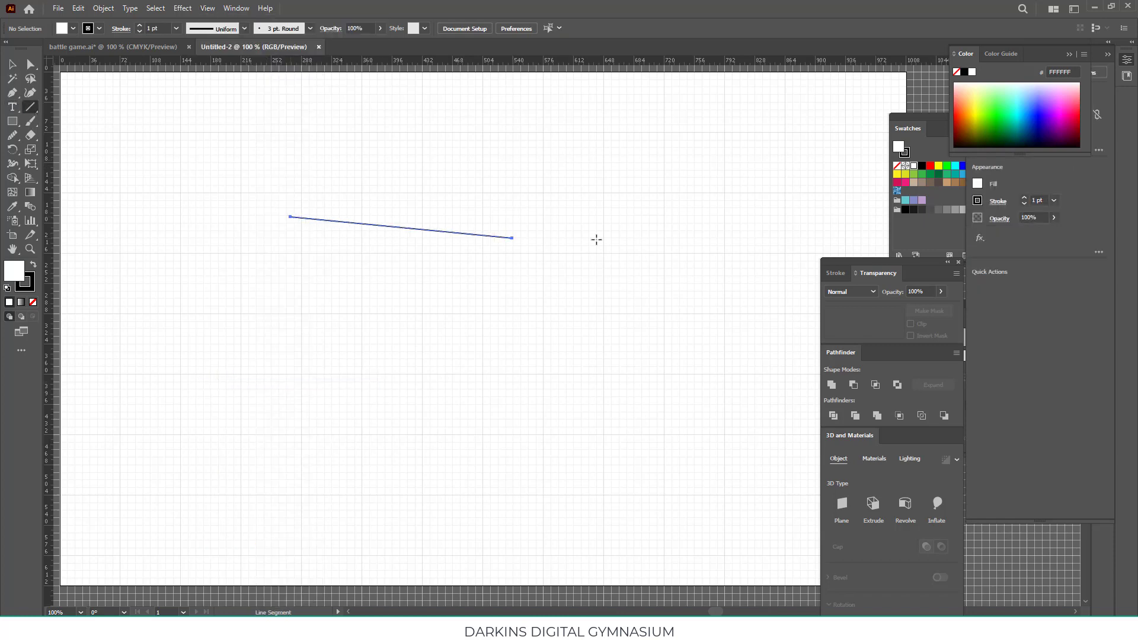
key(v)
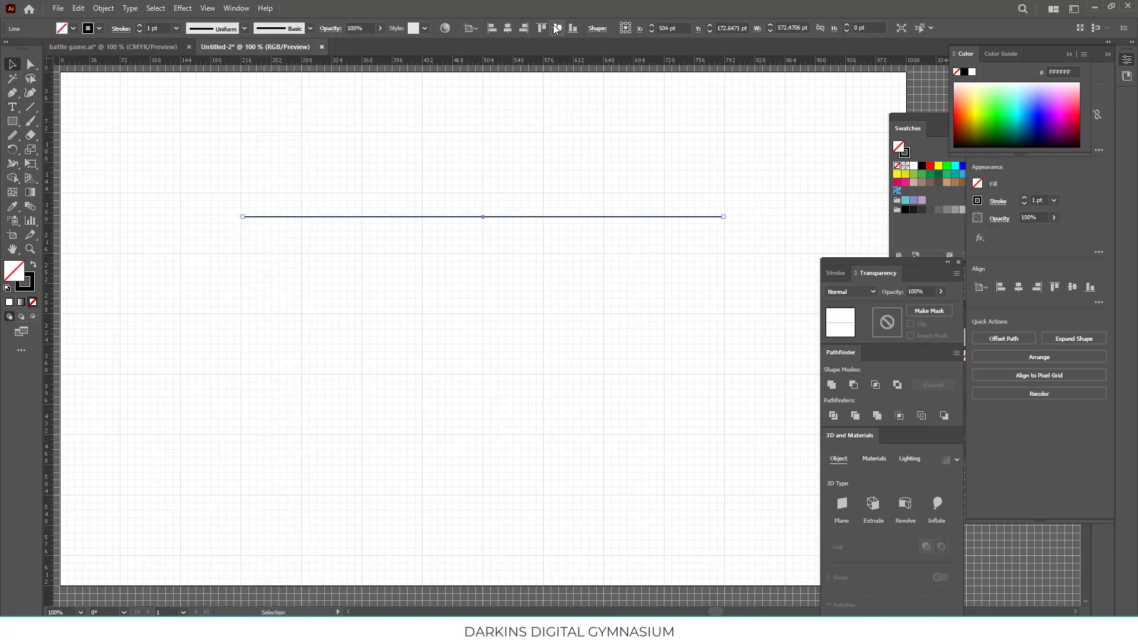
click(556, 28)
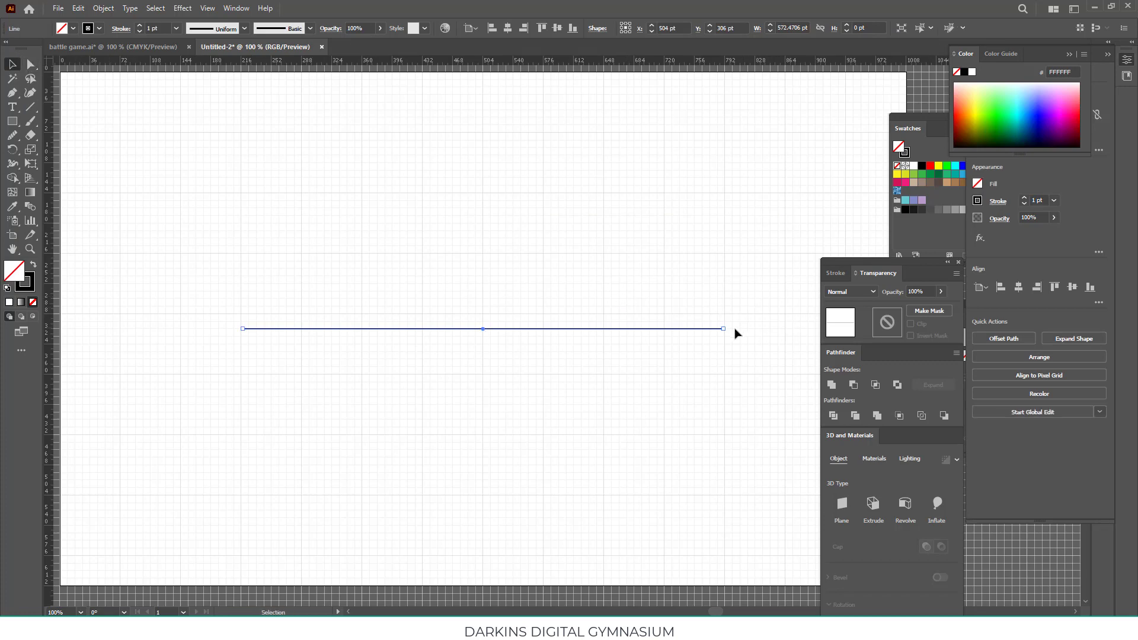
drag(734, 333, 451, 242)
click(305, 171)
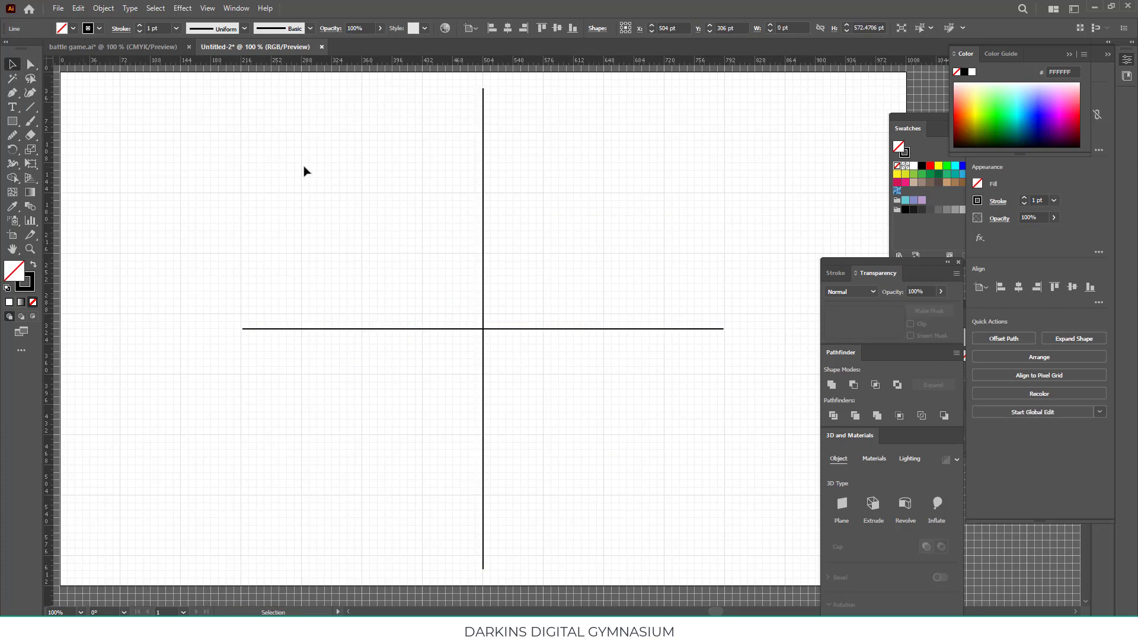
drag(412, 186, 412, 218)
- Pen-draw a wavy multi-anchor ramp curve across the top of the vertical line, then zoom to 150%
key(p)
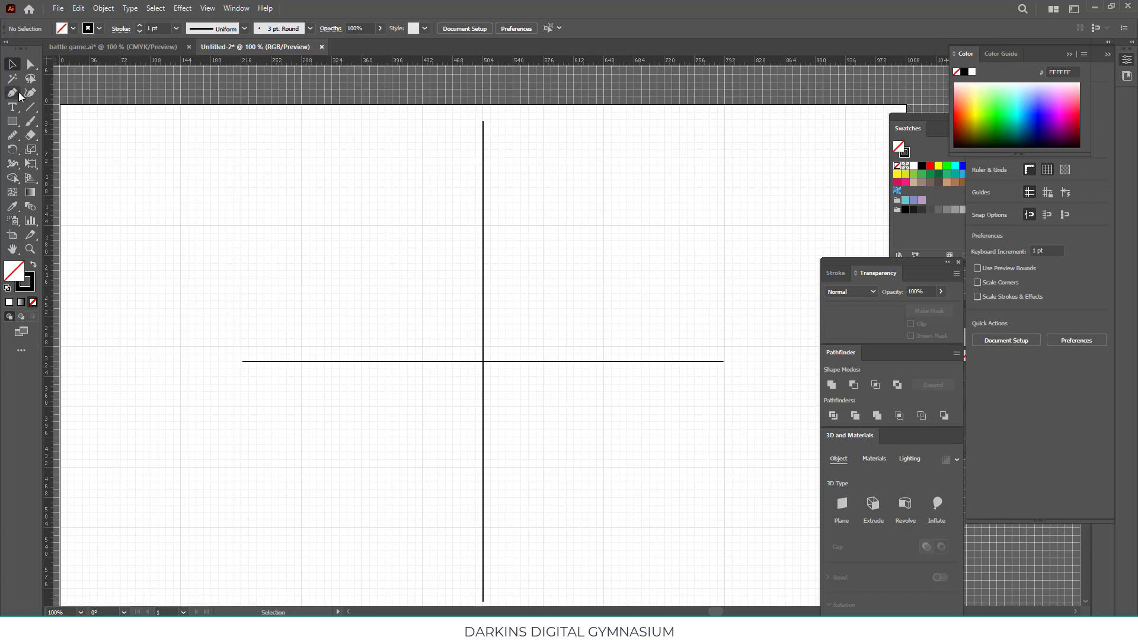
drag(552, 161, 529, 184)
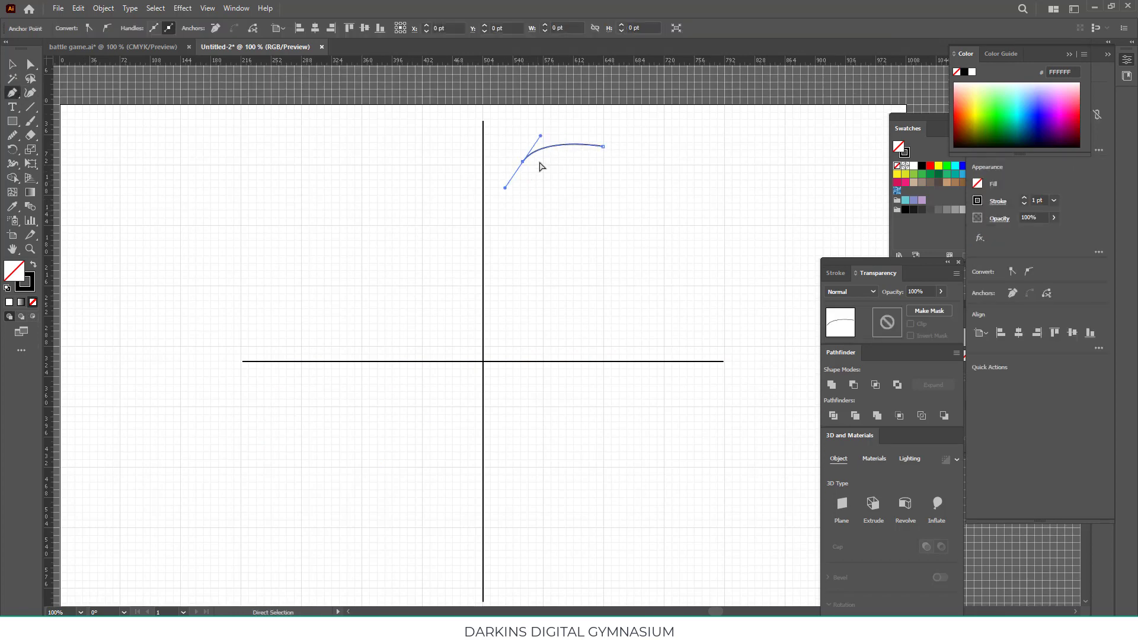
drag(438, 183, 424, 178)
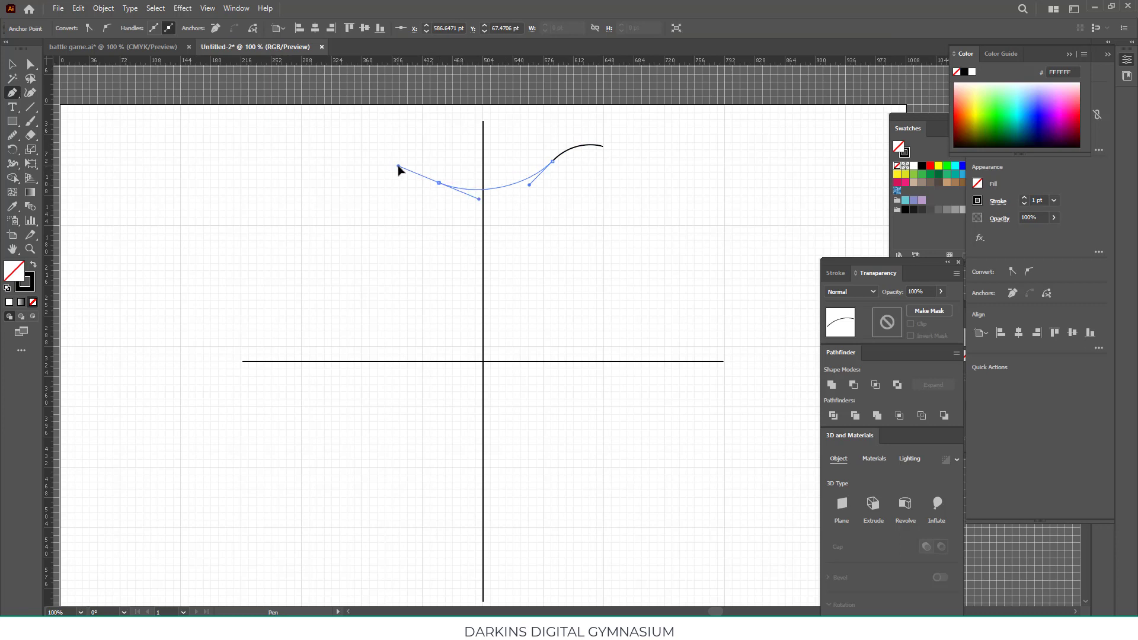
click(439, 183)
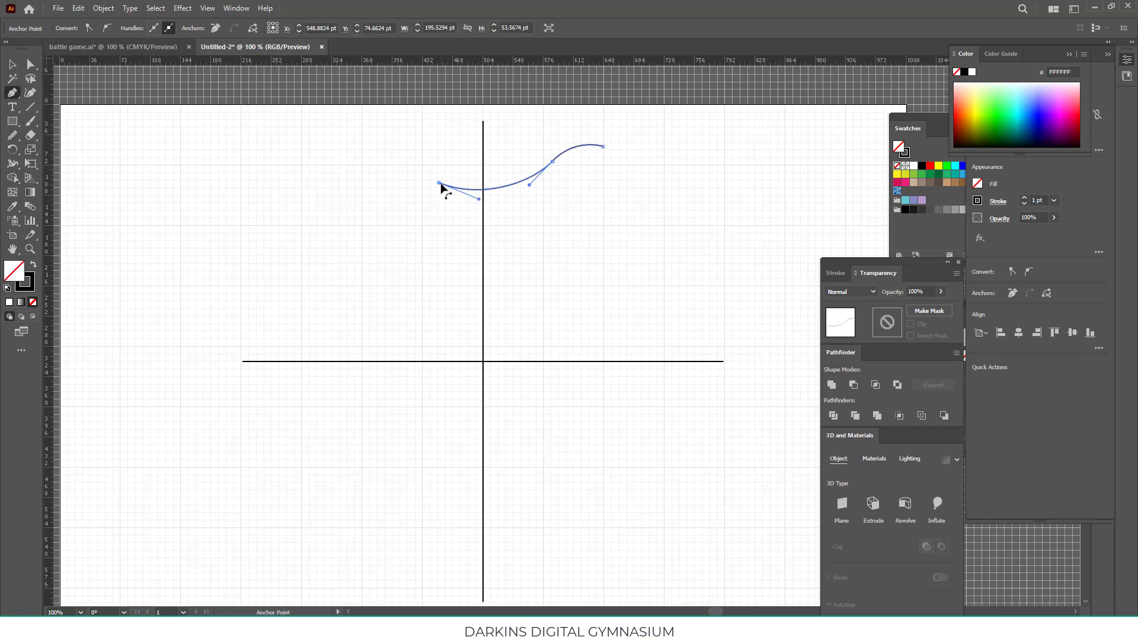
click(377, 174)
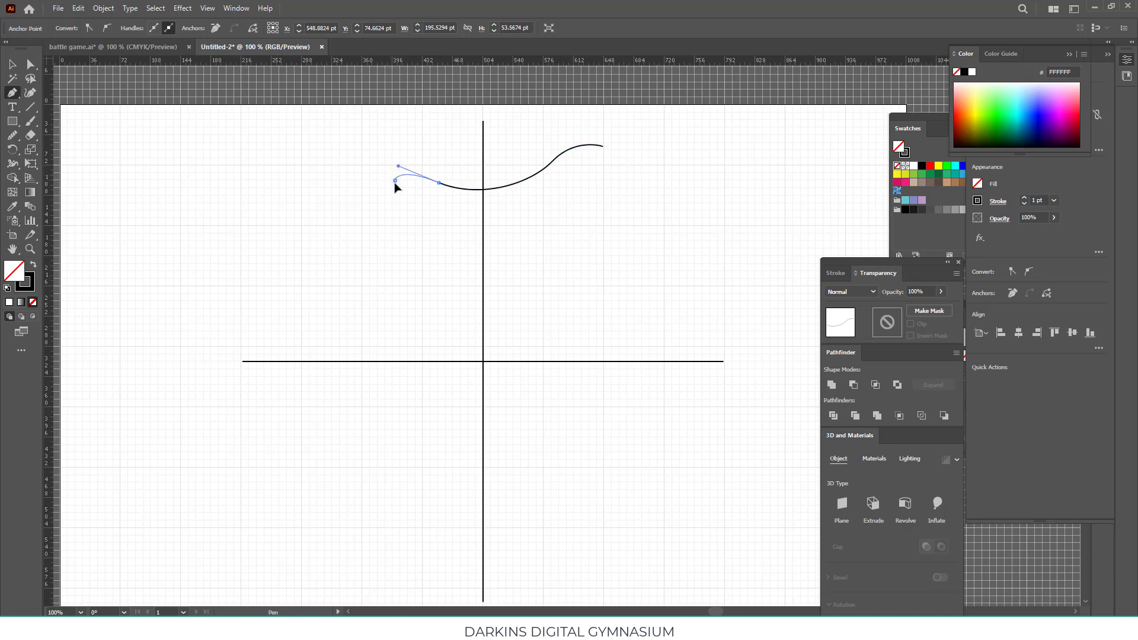
drag(384, 190, 393, 177)
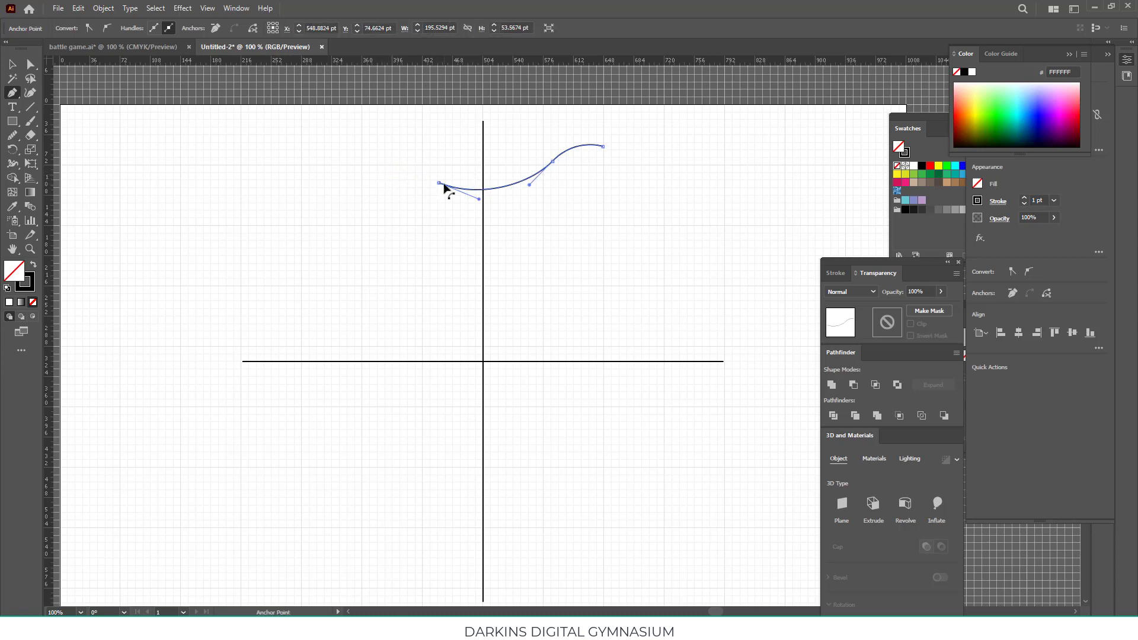
click(387, 173)
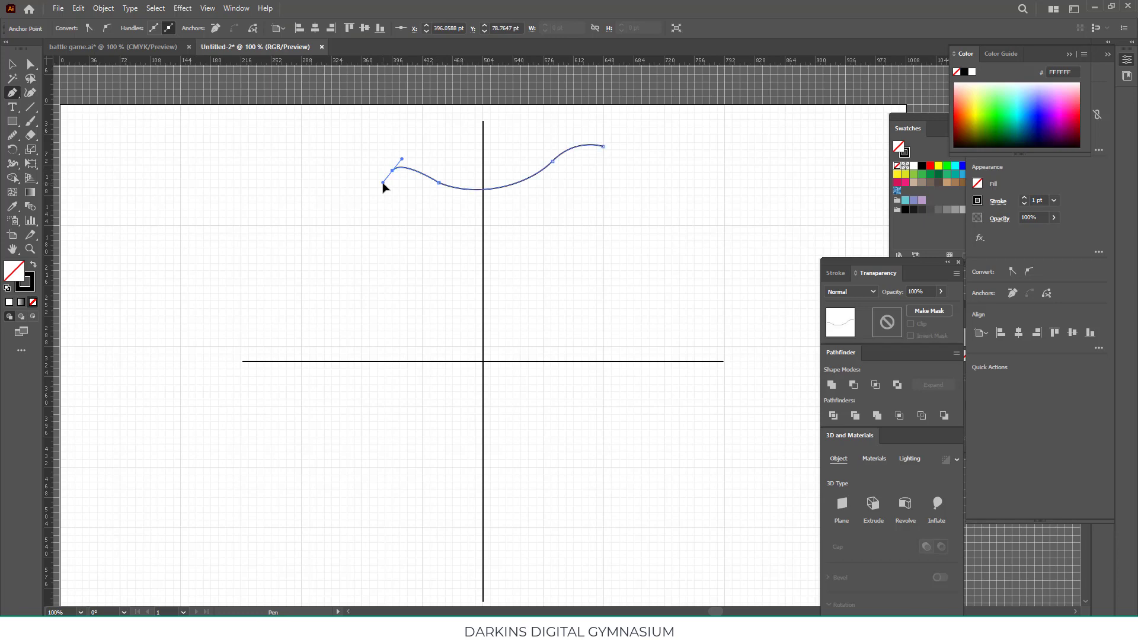
click(12, 63)
key(ctrl+equal)
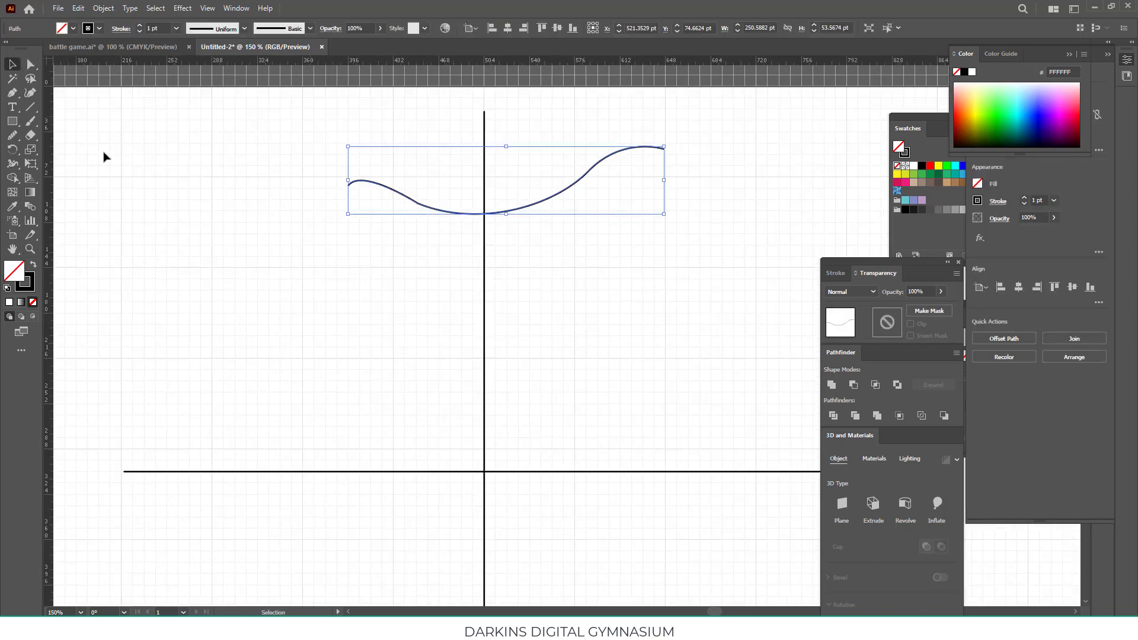
- Draw a tall frame rectangle around the first curve, widen it, and tilt the curve slightly
key(m)
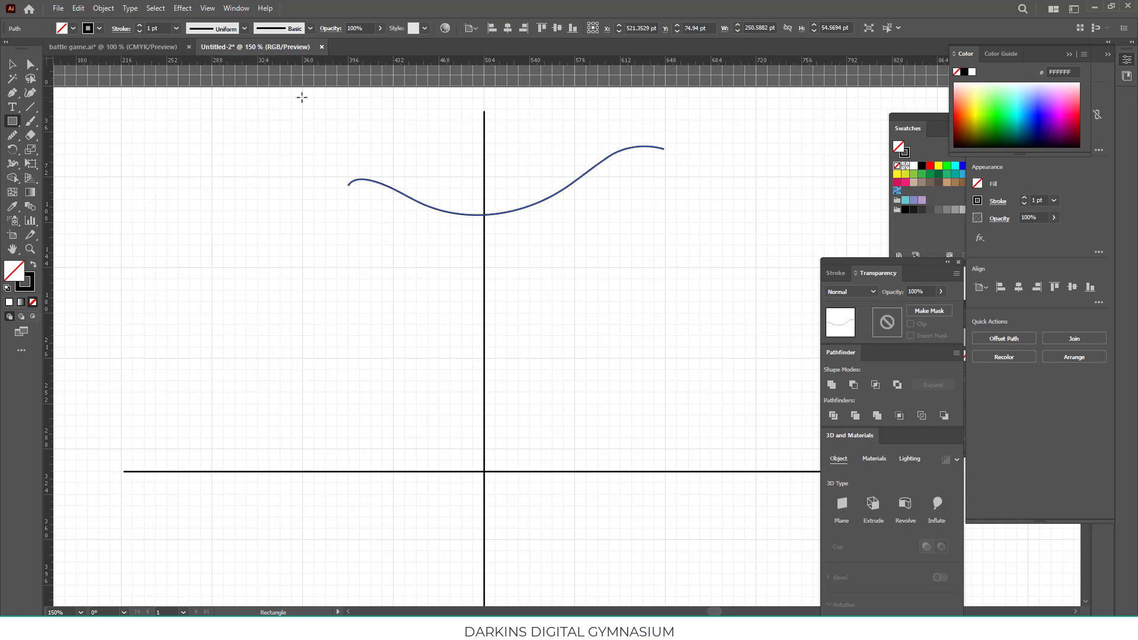
drag(301, 95, 677, 604)
key(v)
click(177, 199)
drag(302, 355, 291, 355)
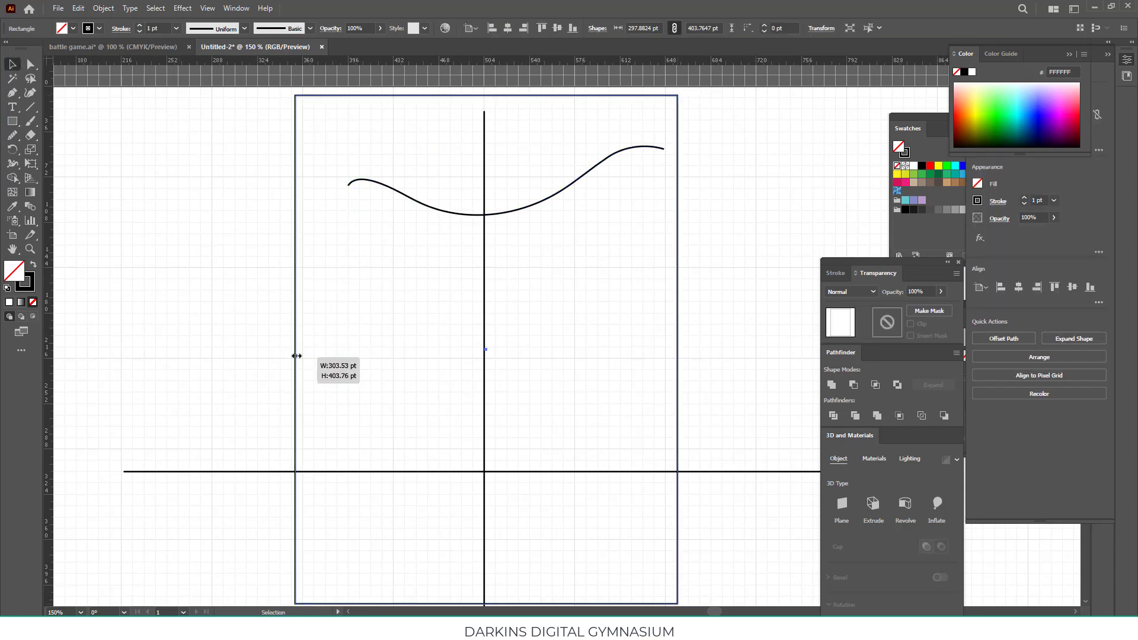
click(381, 188)
drag(670, 140, 664, 122)
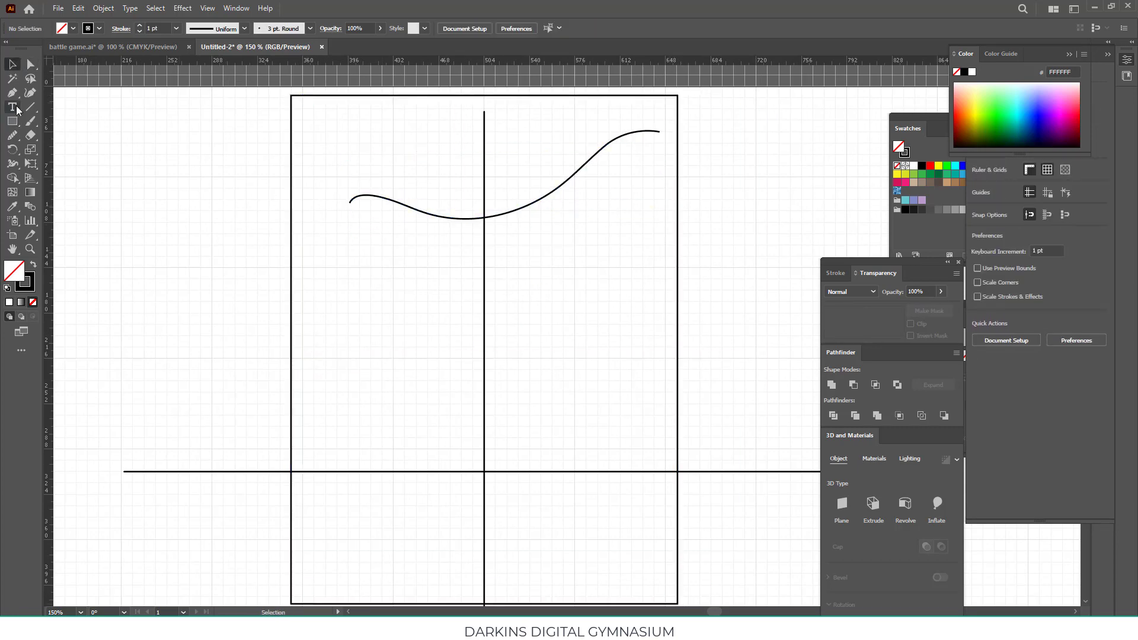
- Draw a second wavy ramp below the first and refine its handle and end point
key(p)
click(306, 250)
drag(330, 282, 346, 287)
drag(474, 278, 521, 290)
key(a)
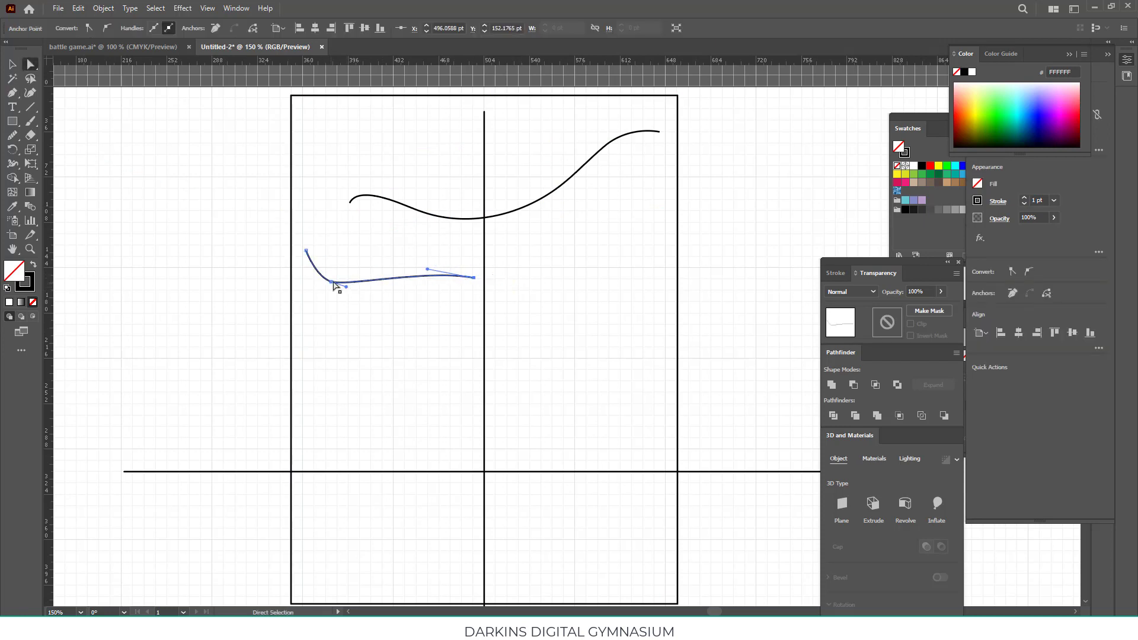
drag(346, 287, 366, 297)
drag(474, 277, 476, 265)
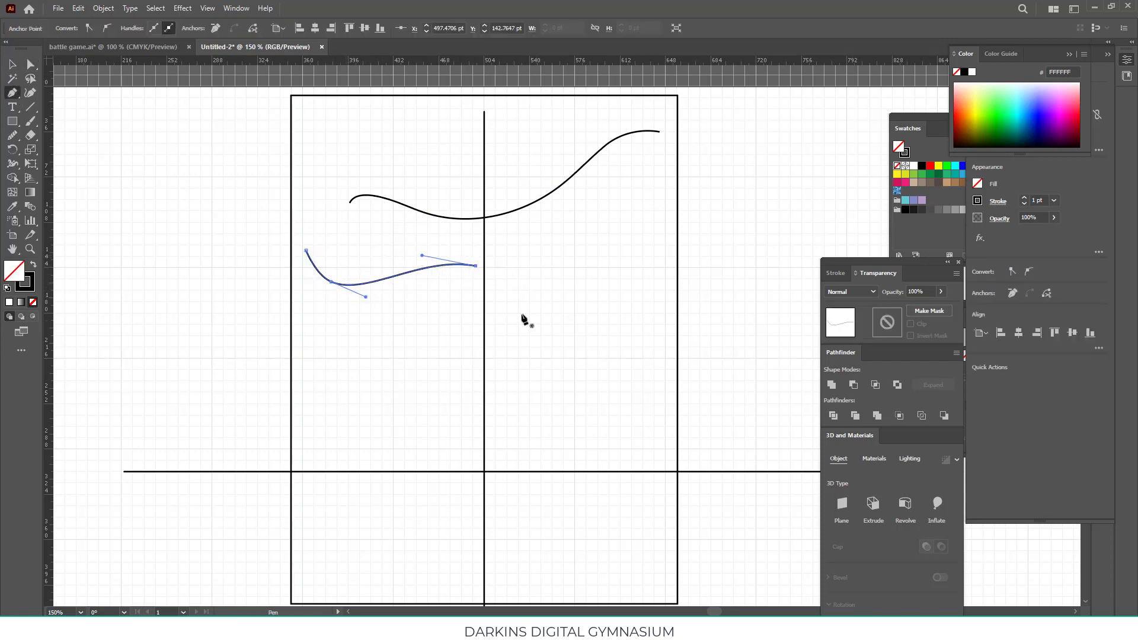
click(468, 289)
- Draw a third ramp curving down toward the right
key(p)
click(516, 311)
click(557, 319)
mouse_move(614, 354)
mouse_down()
mouse_move(620, 382)
mouse_move(503, 401)
mouse_up()
scroll(673, 394, down, 3)
- Draw a fourth ramp lower down, lifting its right end and adjusting its curve
key(Escape)
click(665, 325)
drag(409, 405, 375, 439)
key(v)
key(a)
drag(667, 322, 665, 307)
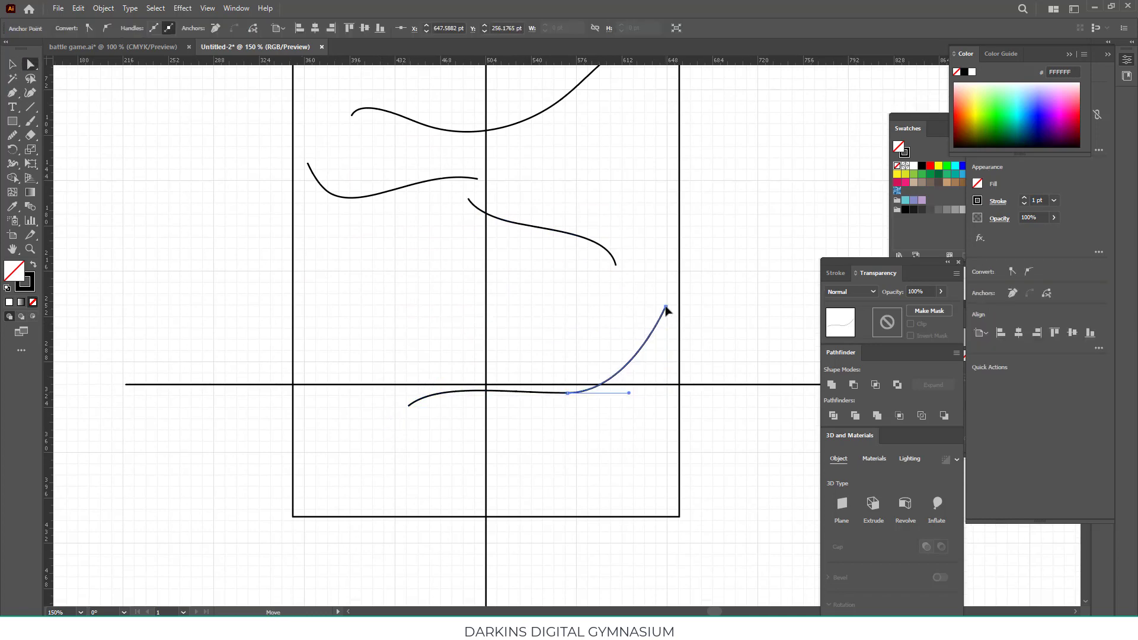
drag(611, 379, 653, 363)
drag(409, 405, 436, 396)
click(247, 274)
- Draw a shallow tray rectangle across the bottom of the frame
key(v)
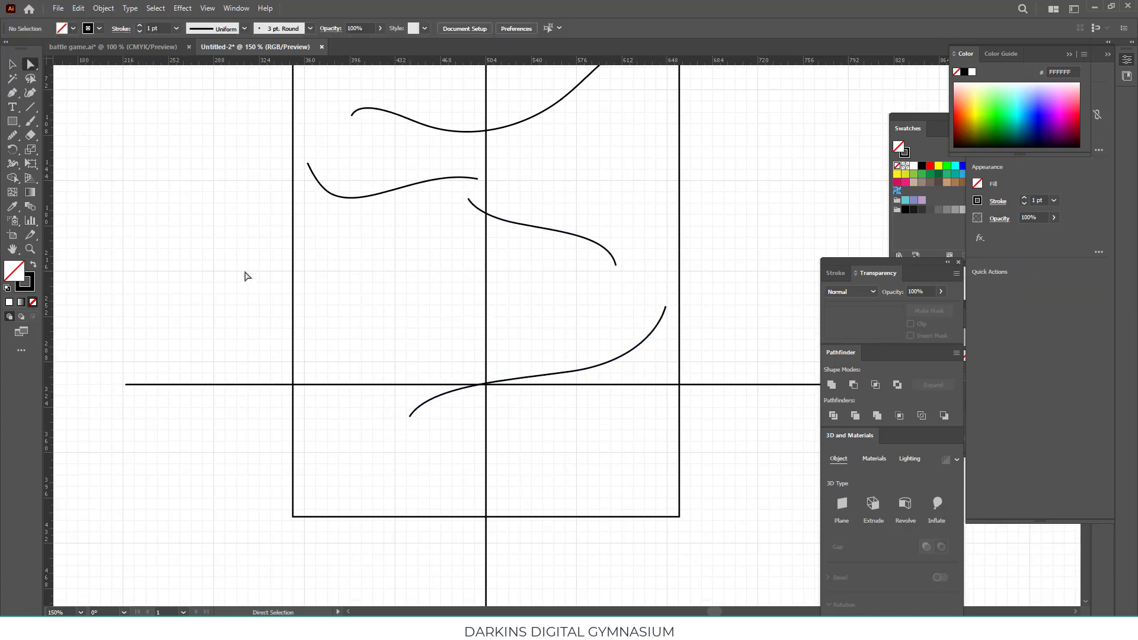
alt+scroll(549, 315, down, 2)
alt+scroll(418, 341, up, 2)
scroll(415, 343, up, 2)
key(m)
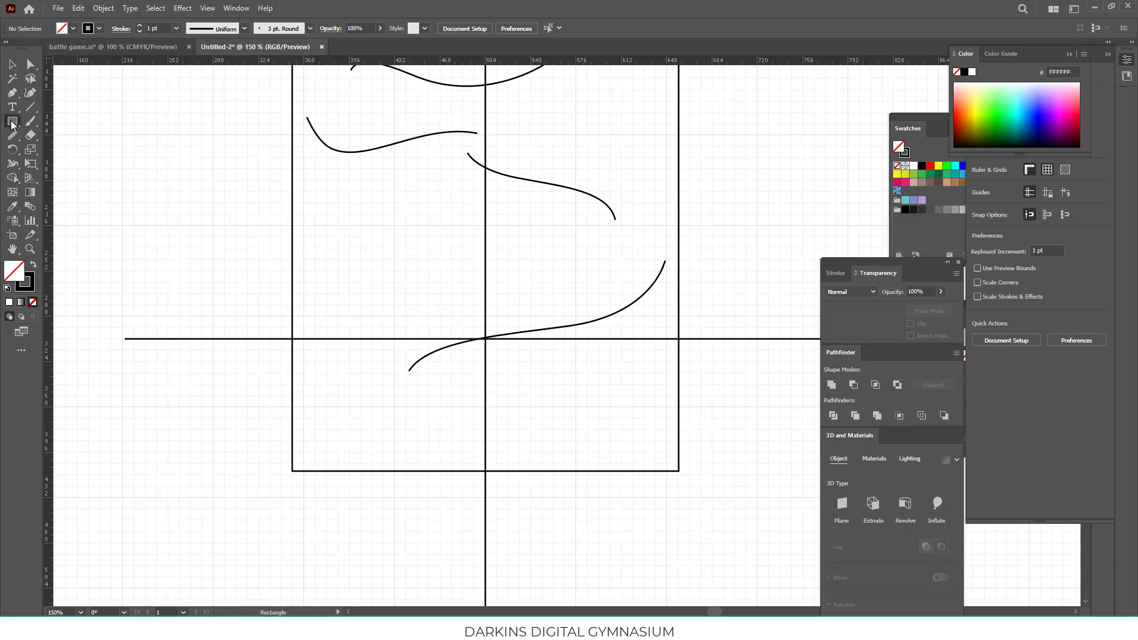
drag(300, 385, 668, 463)
- Select all the artwork and move the whole board lower on the artboard
key(ctrl+0)
key(v)
key(ctrl+a)
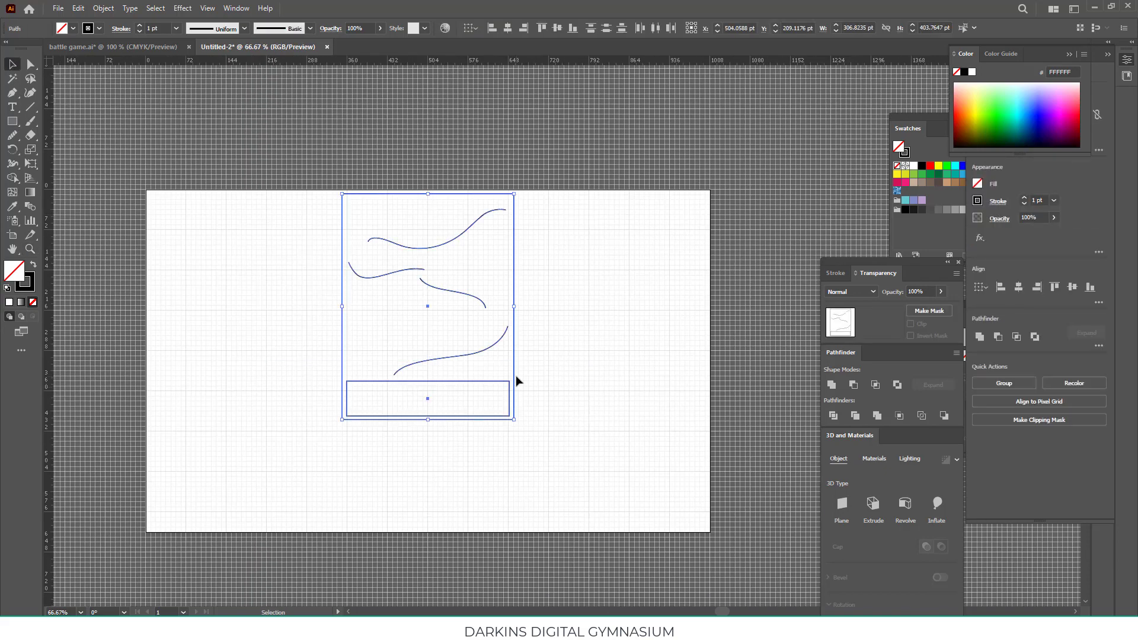
drag(513, 382, 515, 420)
click(58, 8)
- Save the drawing to the Desktop as 'ball falling' in a legacy Illustrator version
click(108, 144)
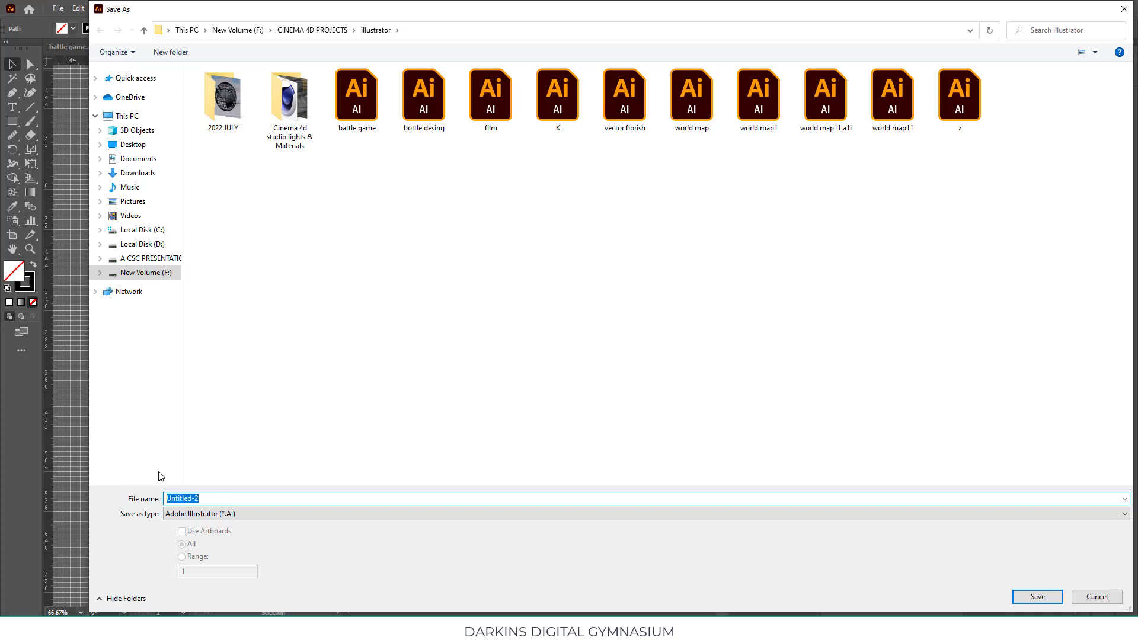
click(132, 144)
text(ball falling)
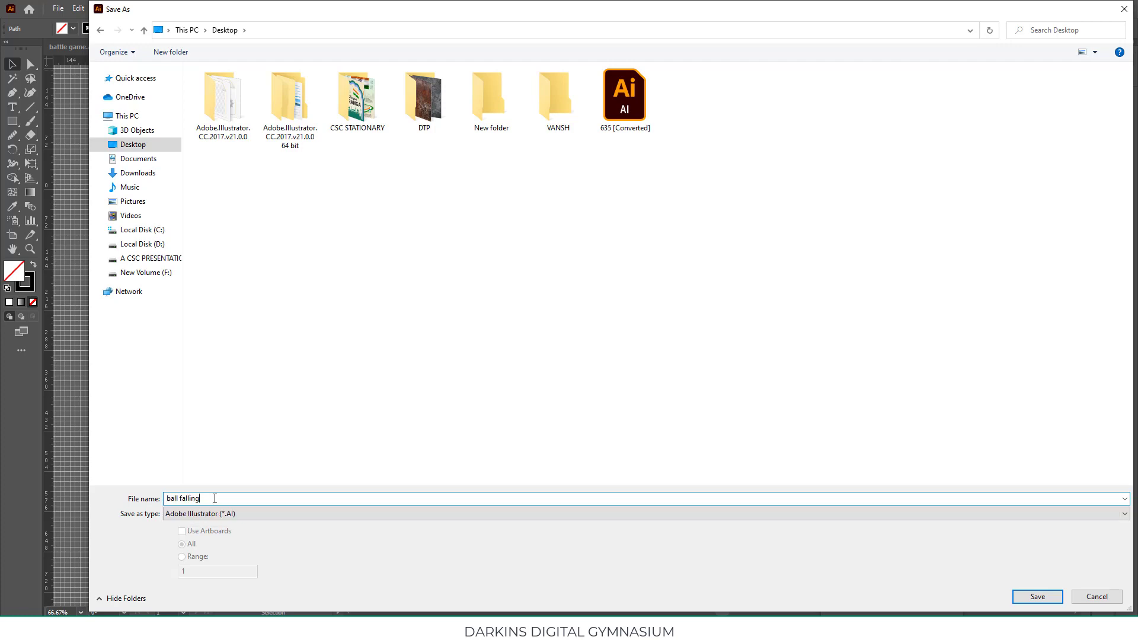
click(1037, 596)
click(522, 145)
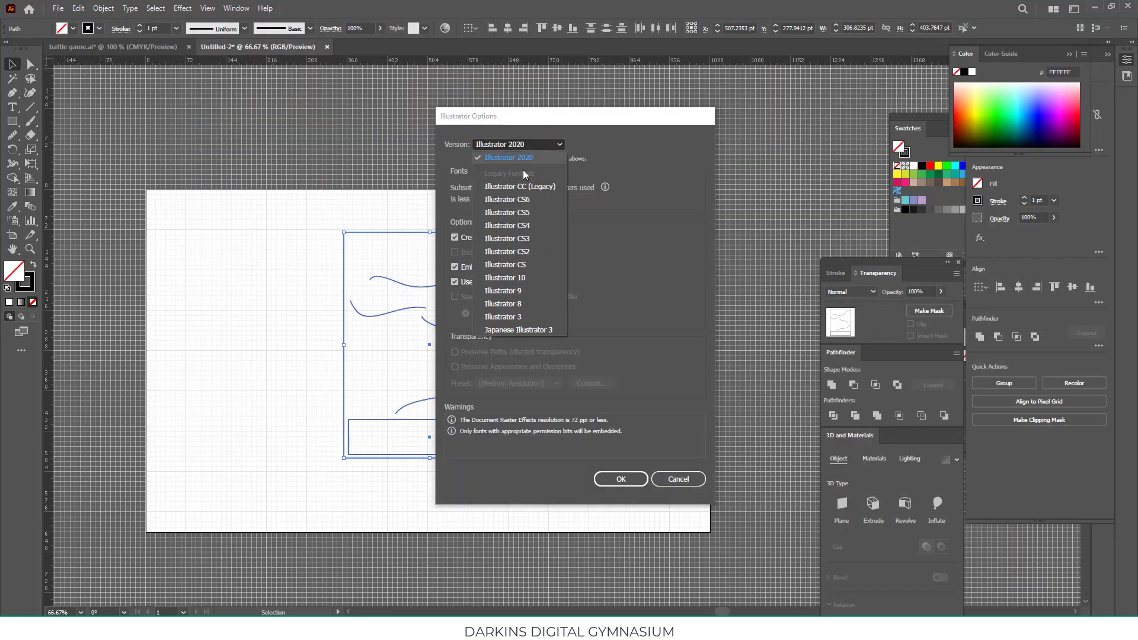
click(503, 303)
click(620, 479)
click(627, 339)
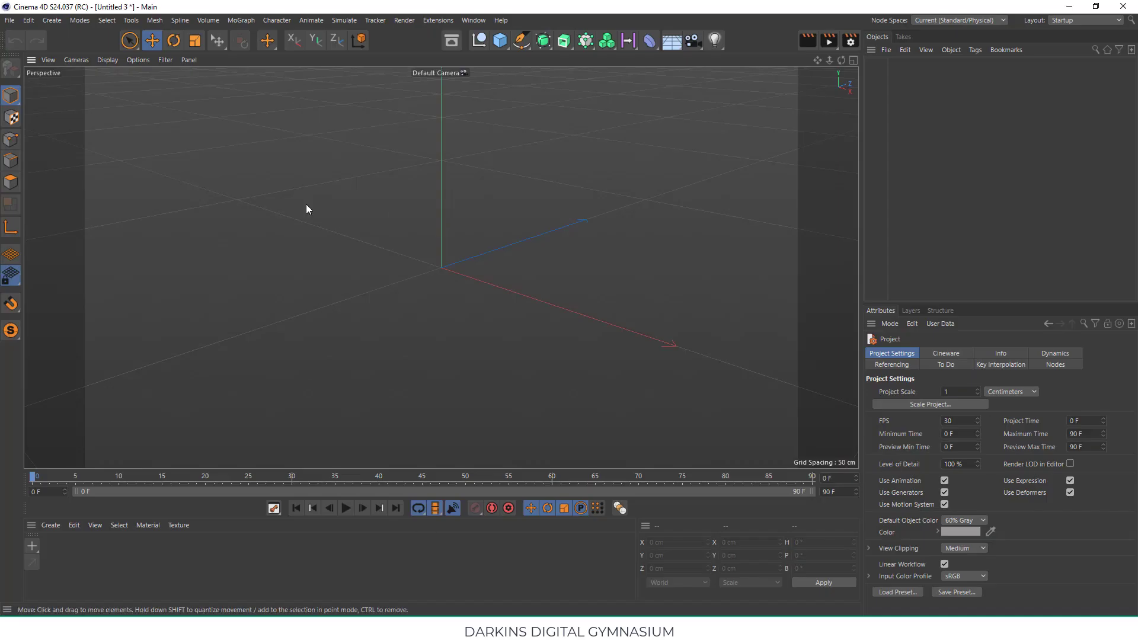
- Open 'ball falling' from the Desktop in Cinema 4D, accepting the default import settings
click(10, 20)
click(88, 78)
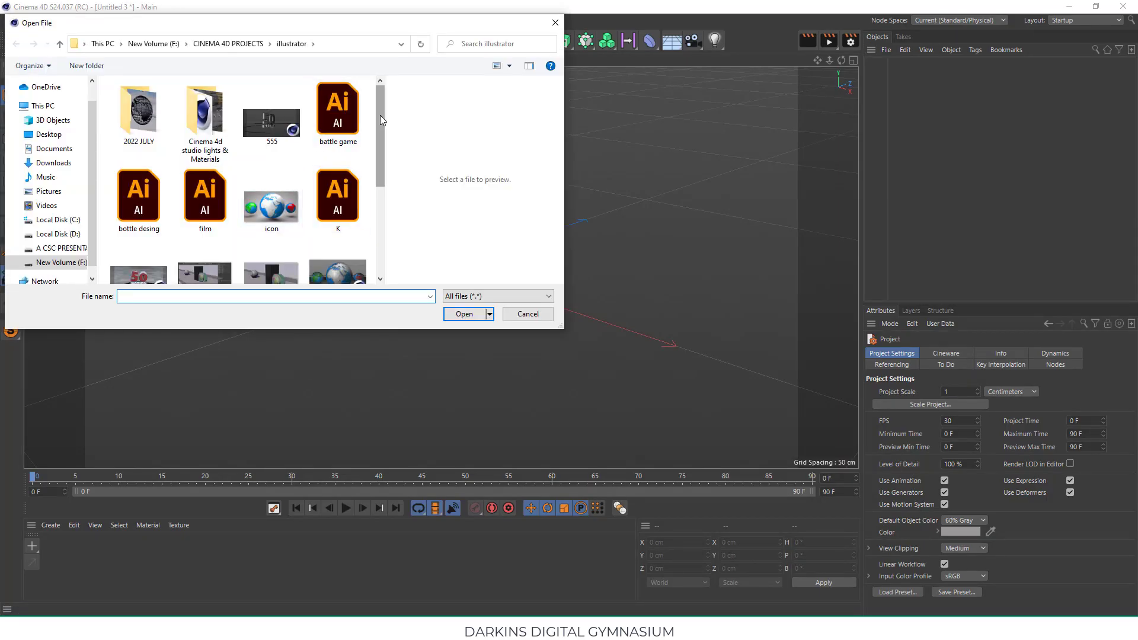
click(49, 134)
drag(382, 98, 382, 120)
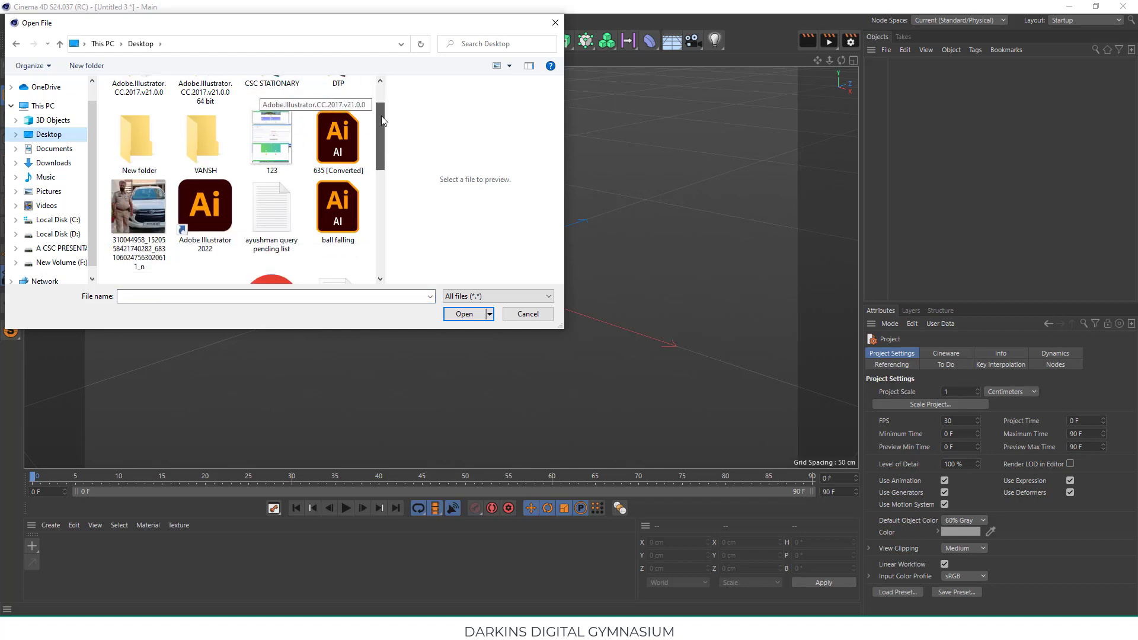
click(338, 208)
click(464, 313)
key(Return)
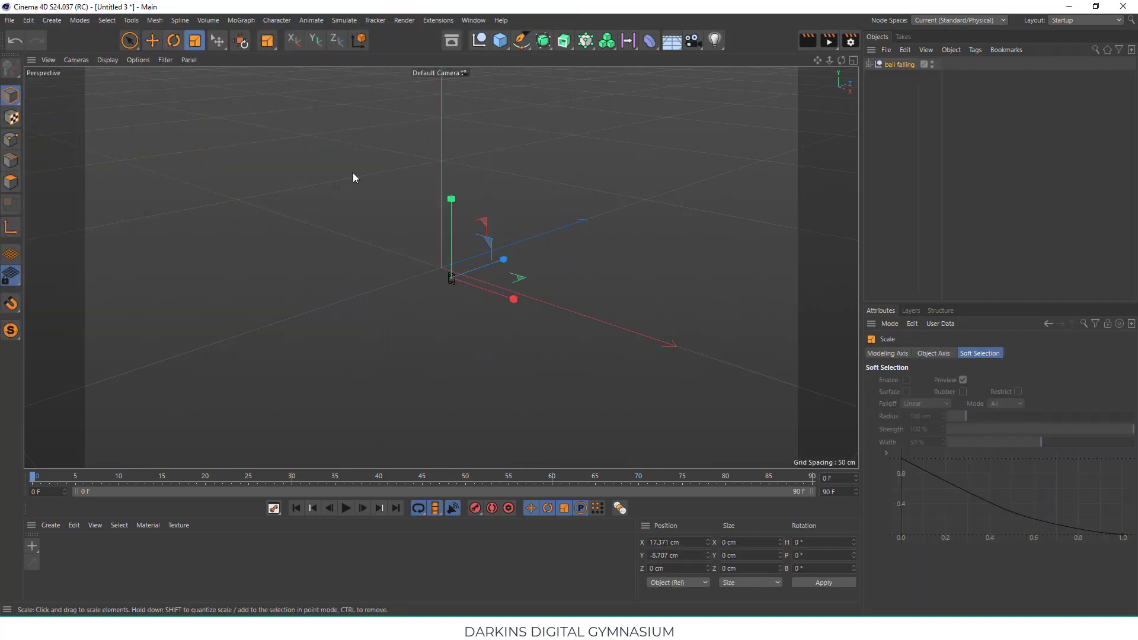
- Scale the imported sketch up and, in the four-view layout, move it toward the origin
drag(354, 173, 693, 136)
mouse_move(468, 304)
mouse_down()
mouse_move(589, 233)
mouse_move(681, 202)
mouse_up()
key(9)
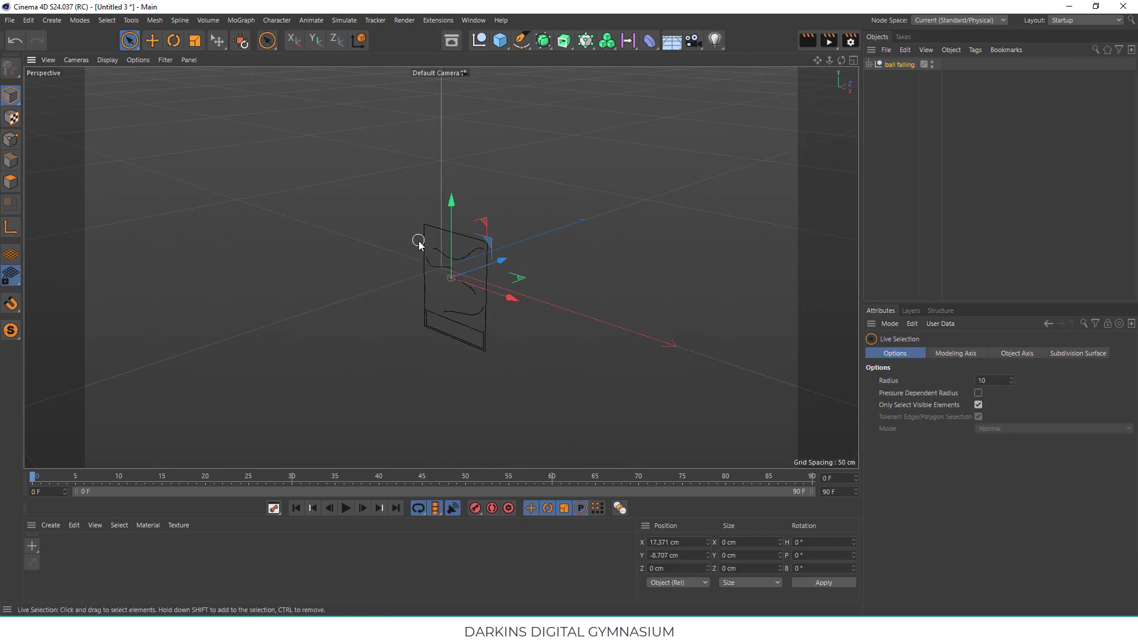
mouse_move(419, 243)
alt+mouse_down()
mouse_move(455, 254)
mouse_move(638, 392)
mouse_move(591, 328)
mouse_move(483, 288)
mouse_move(414, 287)
mouse_move(368, 259)
mouse_move(775, 123)
alt+mouse_up()
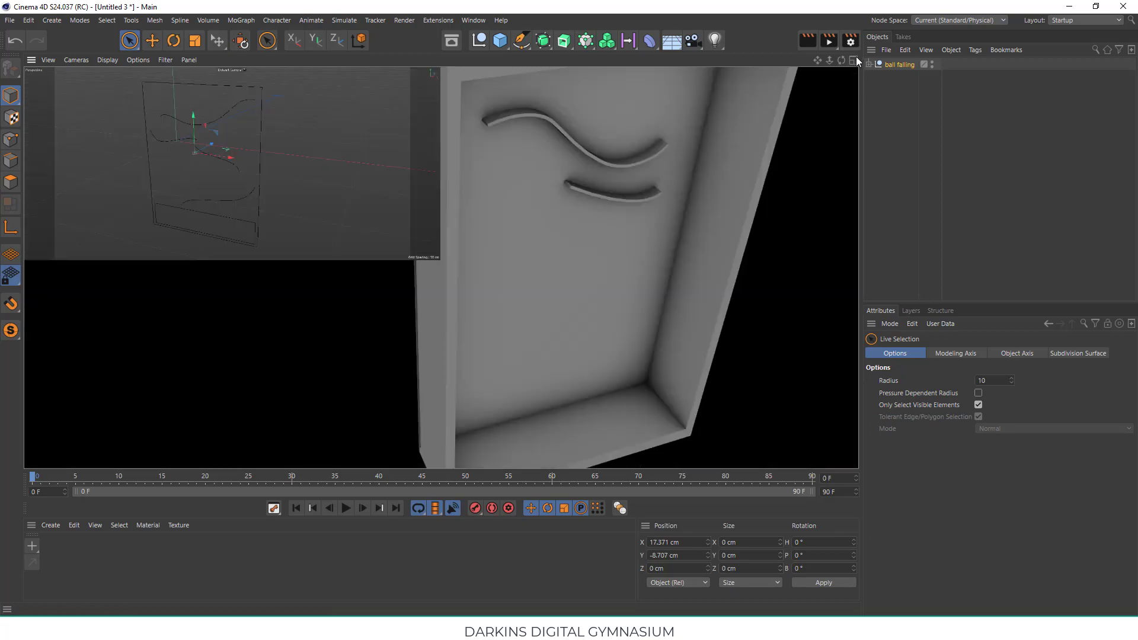
click(854, 60)
drag(729, 388, 705, 401)
scroll(694, 354, up, 2)
scroll(681, 355, up, 2)
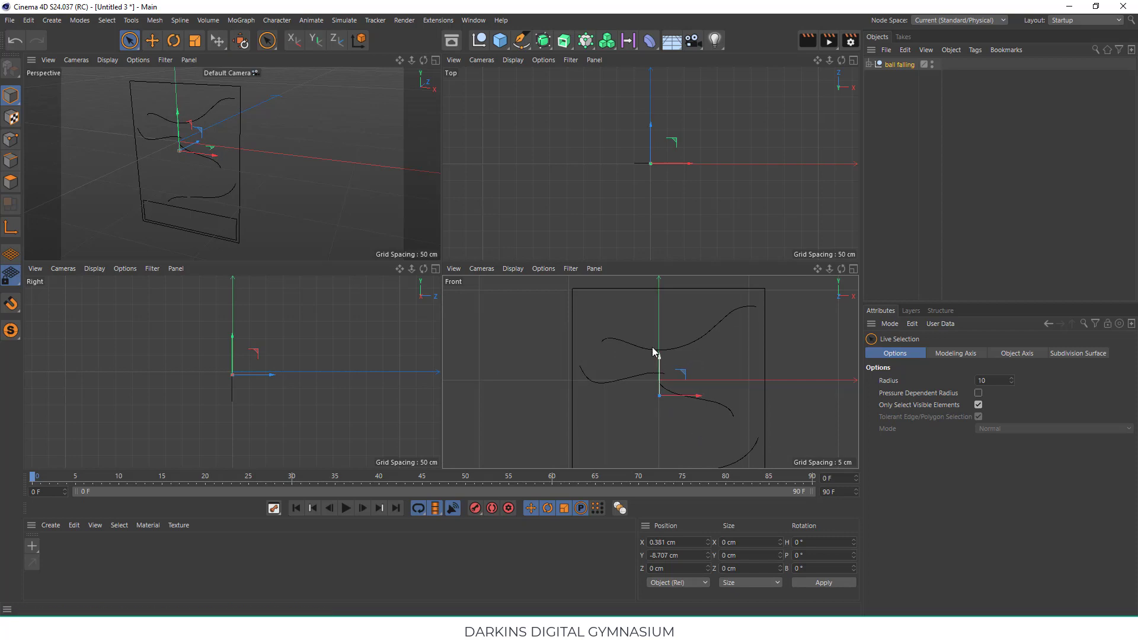
drag(652, 350, 659, 343)
scroll(659, 344, down, 3)
- Return to the single perspective view facing the sketch and expand it to list its five paths
middle_click(395, 160)
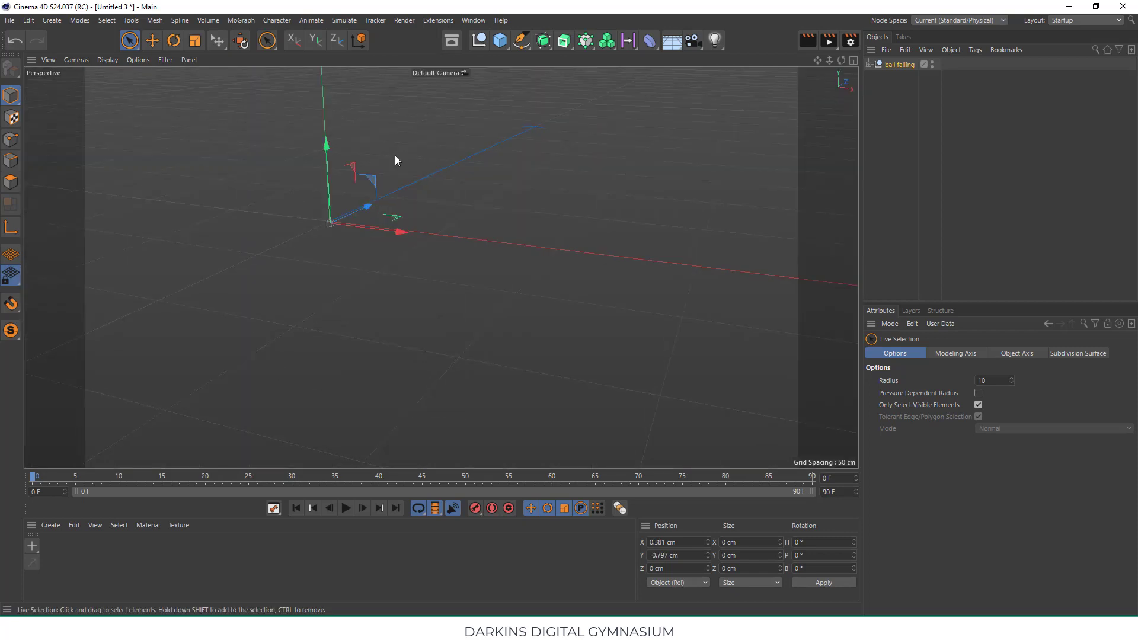
mouse_move(394, 155)
alt+mouse_down()
mouse_move(403, 208)
mouse_move(476, 233)
mouse_move(504, 225)
alt+mouse_up()
click(504, 225)
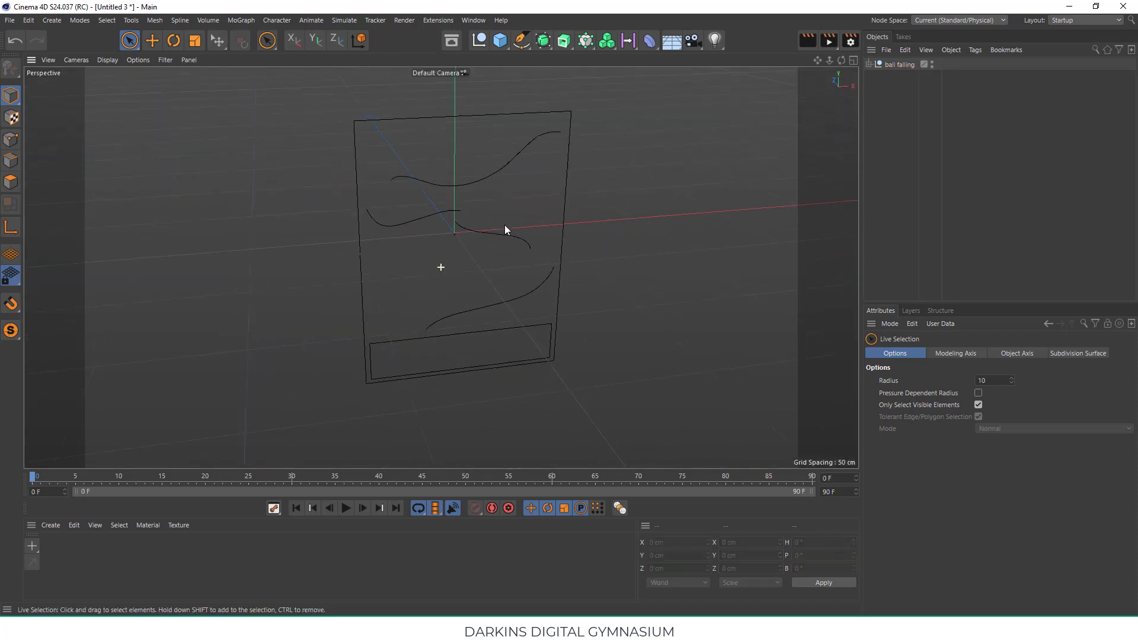
scroll(478, 164, up, 2)
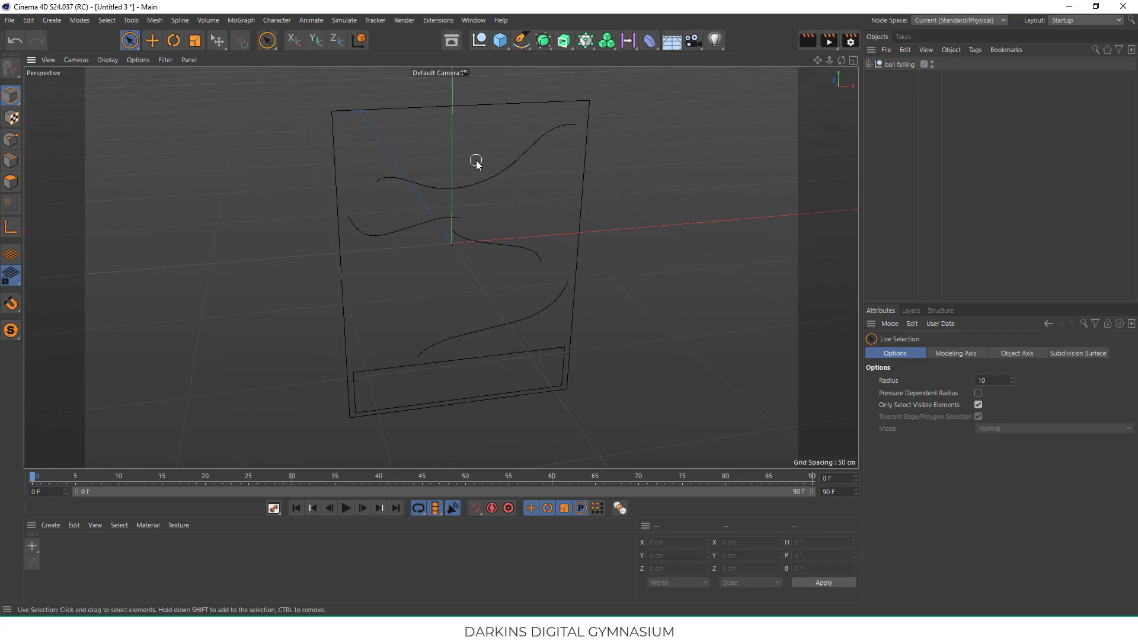
click(508, 191)
click(653, 142)
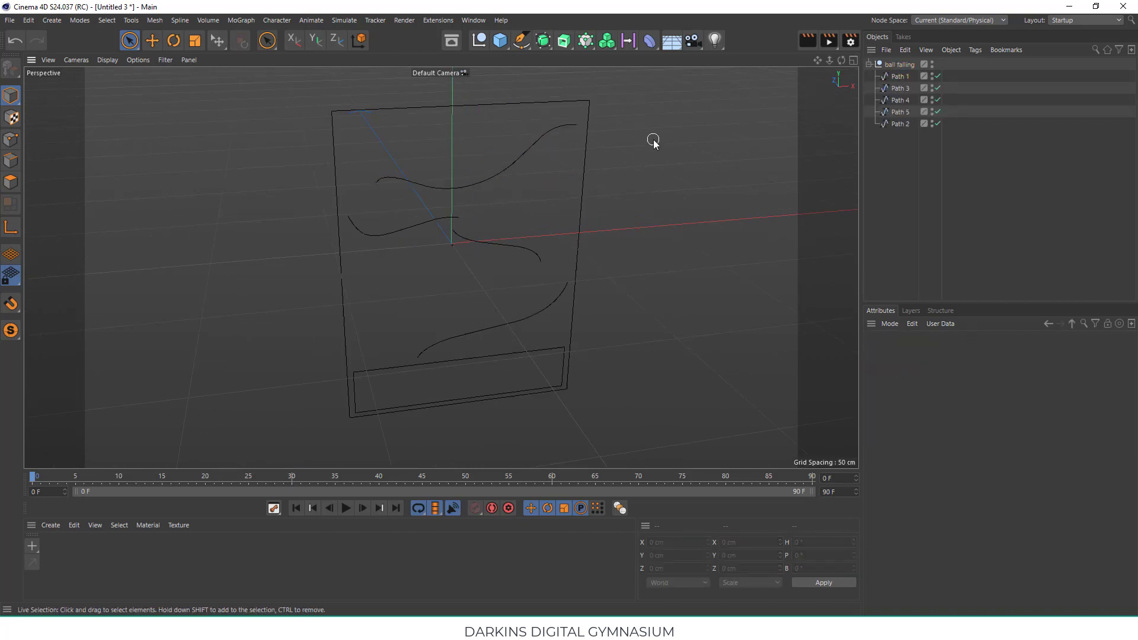
click(548, 38)
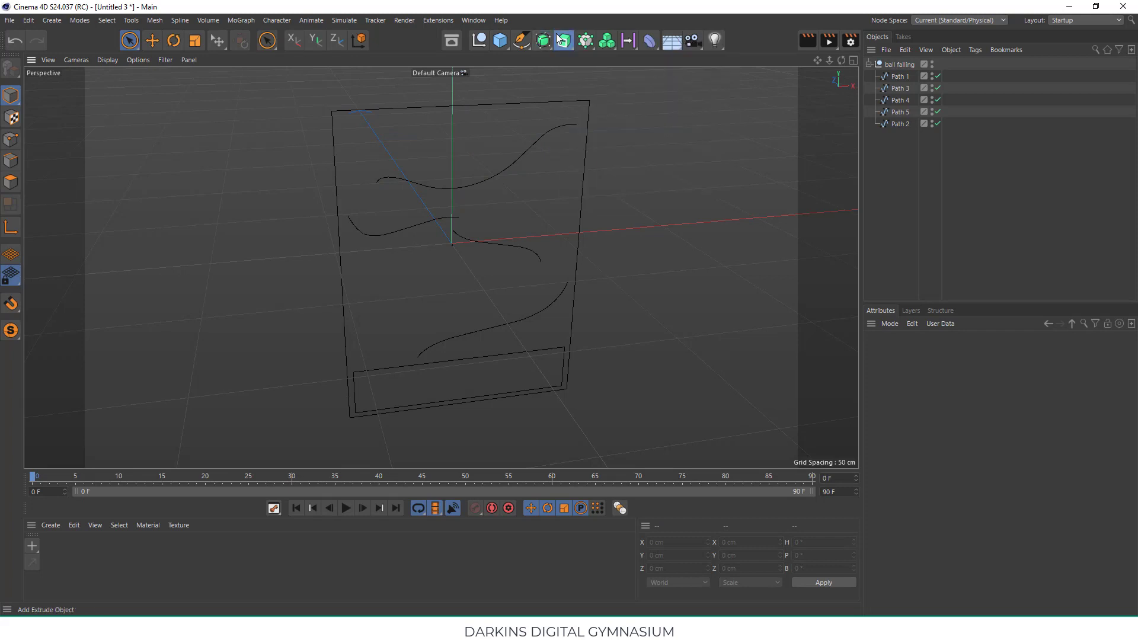
- Add a Loft holding Path 1 and a copy, Path 1.1, pushed back to Z 9.592 cm
click(563, 40)
click(616, 99)
click(897, 88)
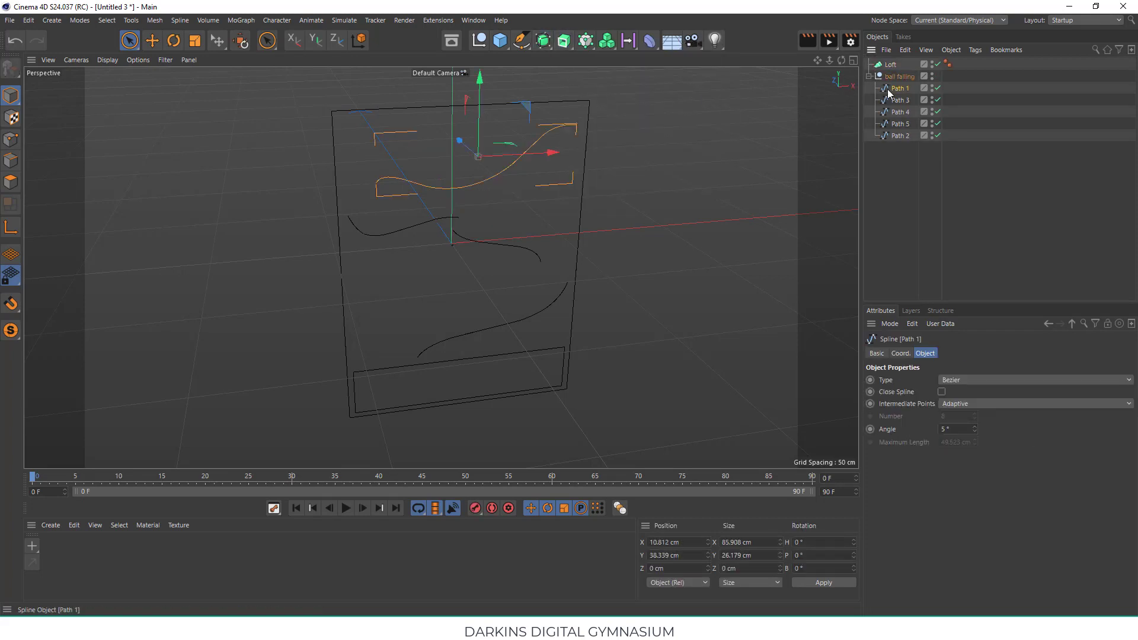
mouse_move(892, 67)
ctrl+mouse_down()
mouse_move(898, 81)
mouse_move(898, 70)
ctrl+mouse_up()
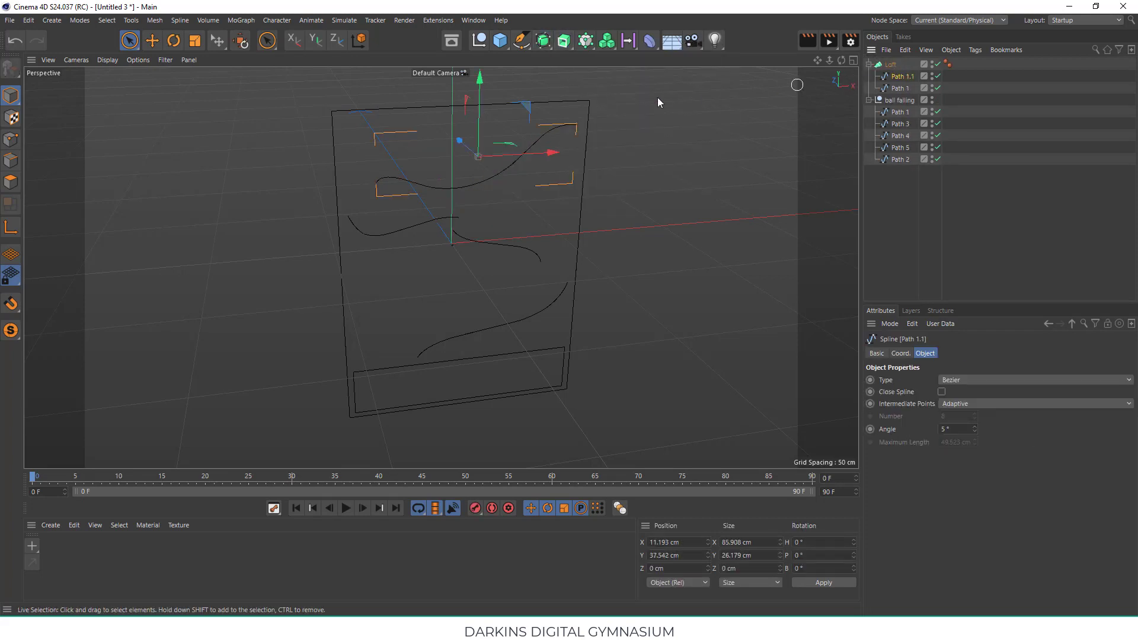
mouse_move(467, 183)
alt+mouse_down()
mouse_move(572, 155)
mouse_move(495, 153)
mouse_move(559, 172)
mouse_move(516, 168)
mouse_move(613, 181)
alt+mouse_up()
mouse_move(508, 150)
mouse_down()
mouse_move(568, 180)
mouse_move(560, 196)
mouse_up()
click(890, 64)
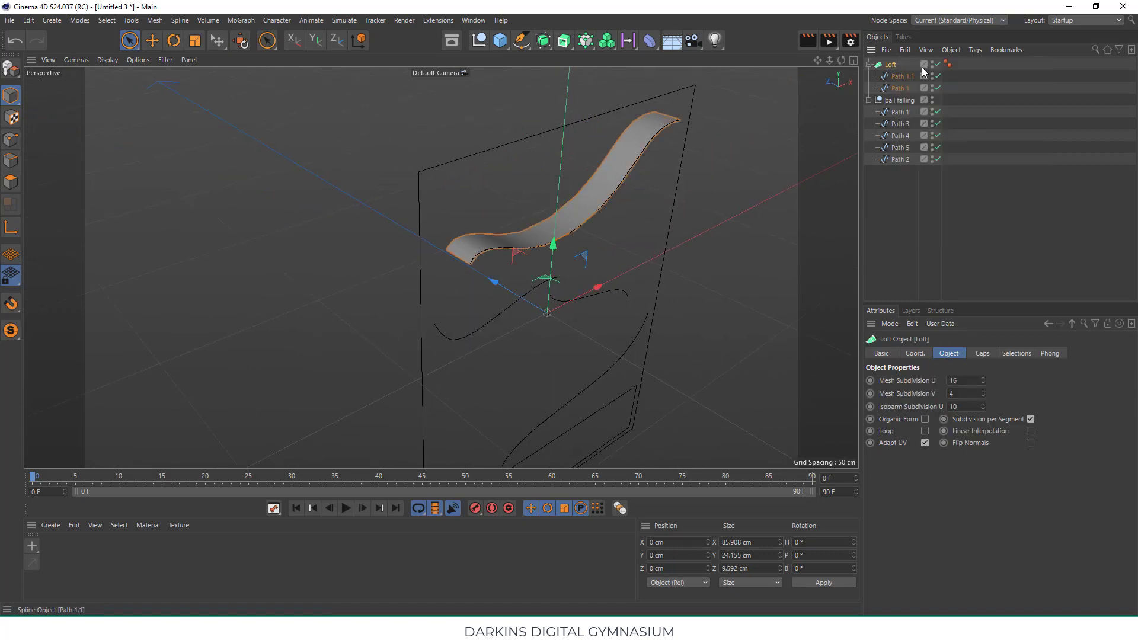
click(905, 50)
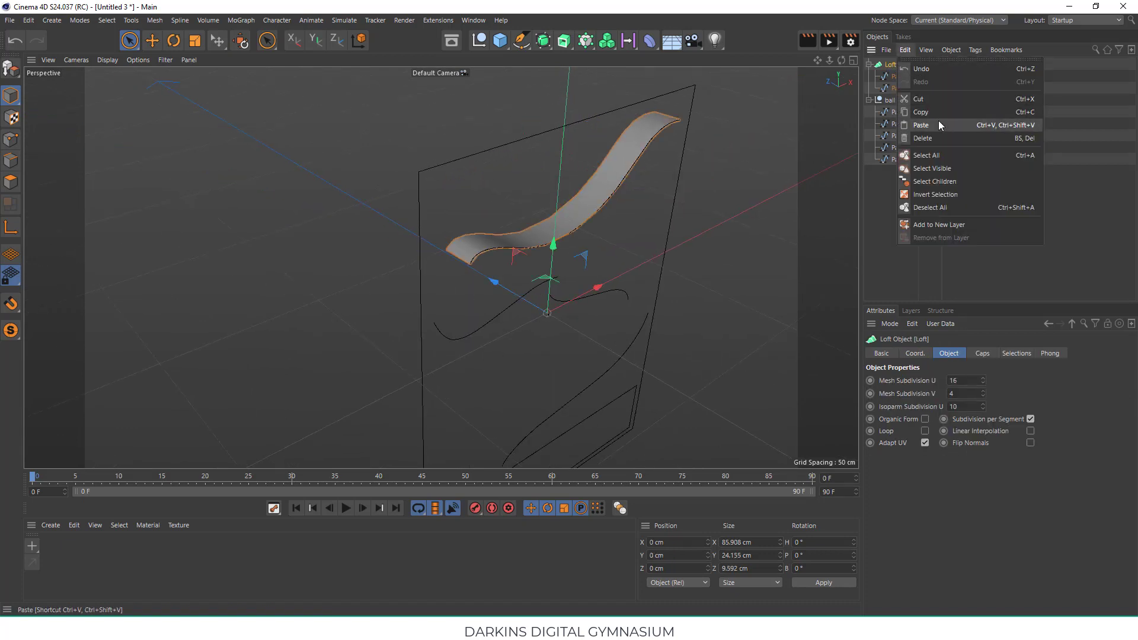
- Duplicate the Loft as Loft.1 and fill it with Path 3 and a copy of Path 3
click(921, 125)
click(910, 88)
click(905, 51)
click(919, 125)
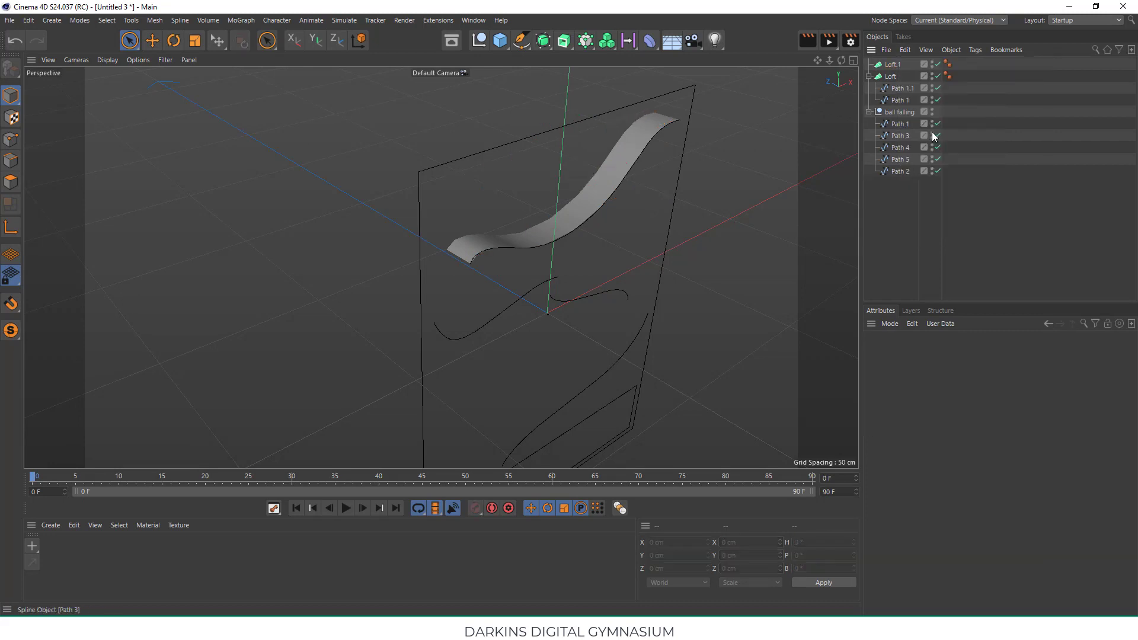
click(898, 135)
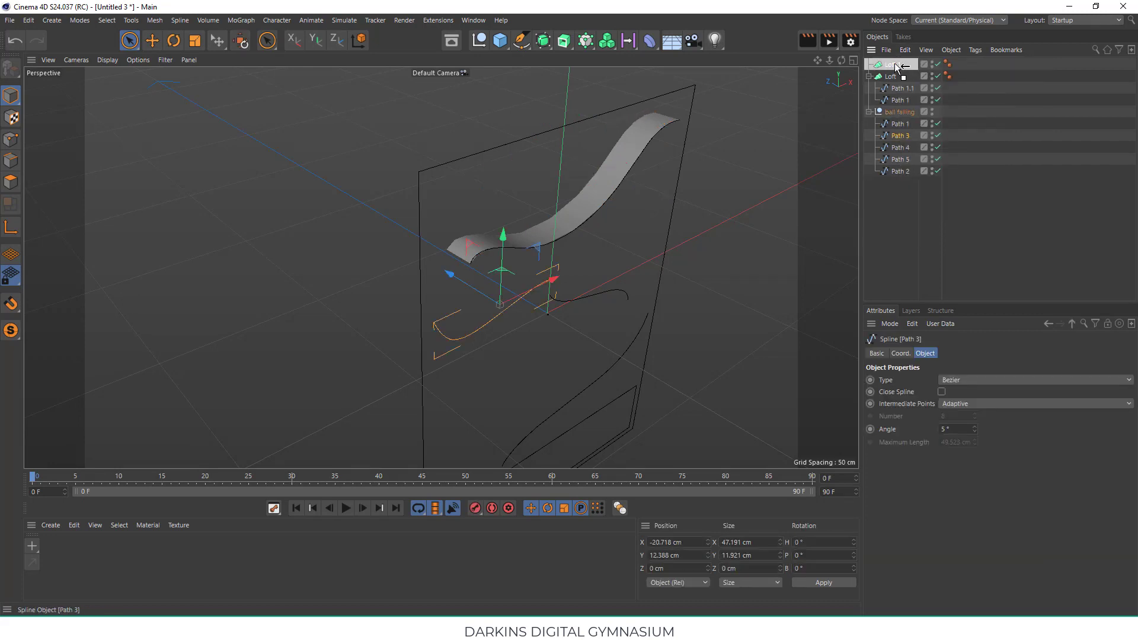
drag(896, 66, 896, 66)
click(905, 50)
click(921, 112)
click(905, 50)
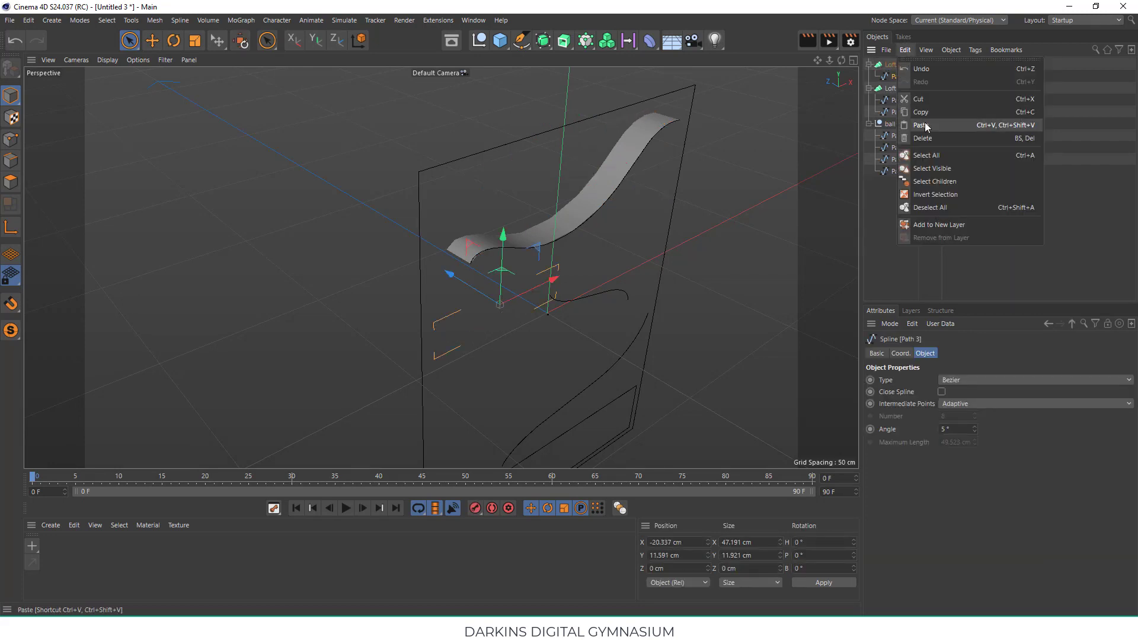
click(926, 127)
drag(899, 84, 899, 82)
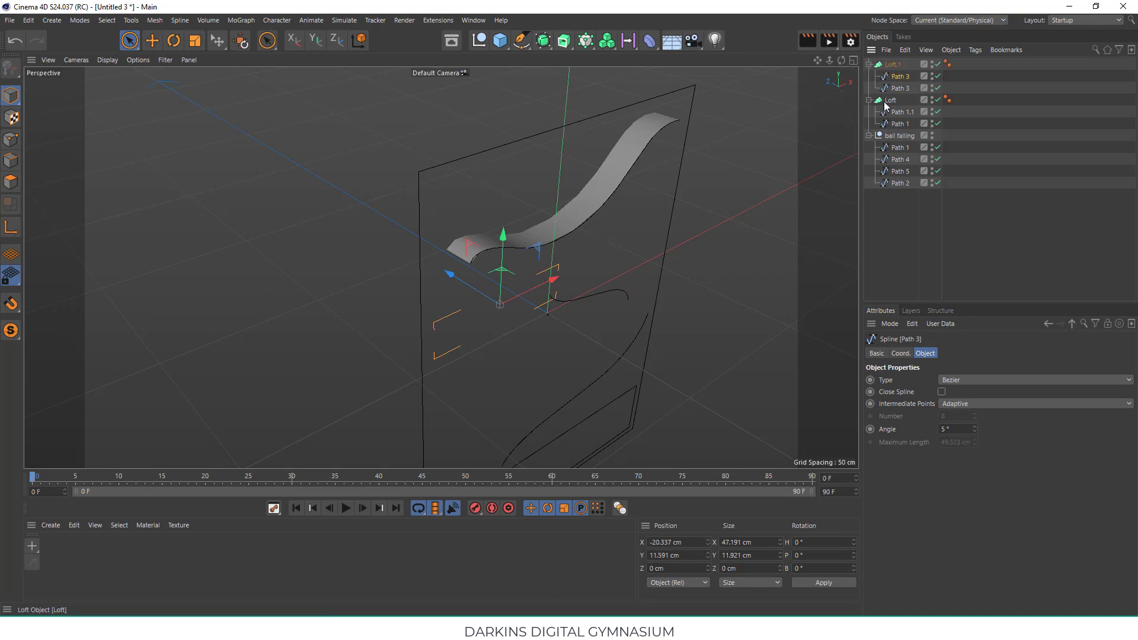
- Set the Z position of Path 1.1 and the upper Path 3 to 10 cm
click(902, 112)
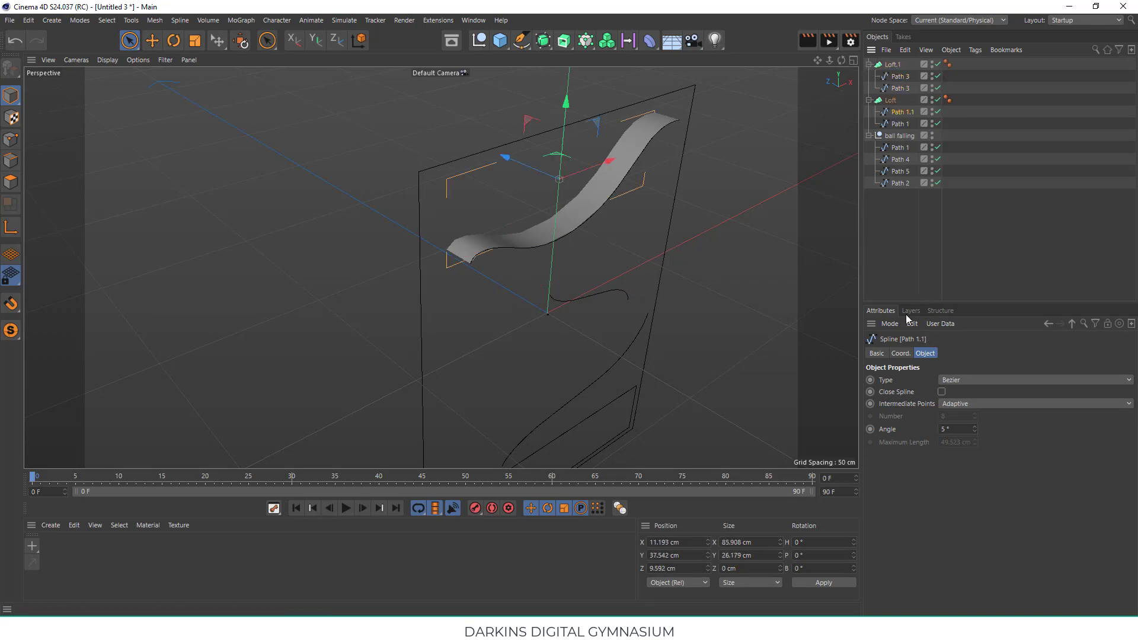
click(900, 353)
click(931, 404)
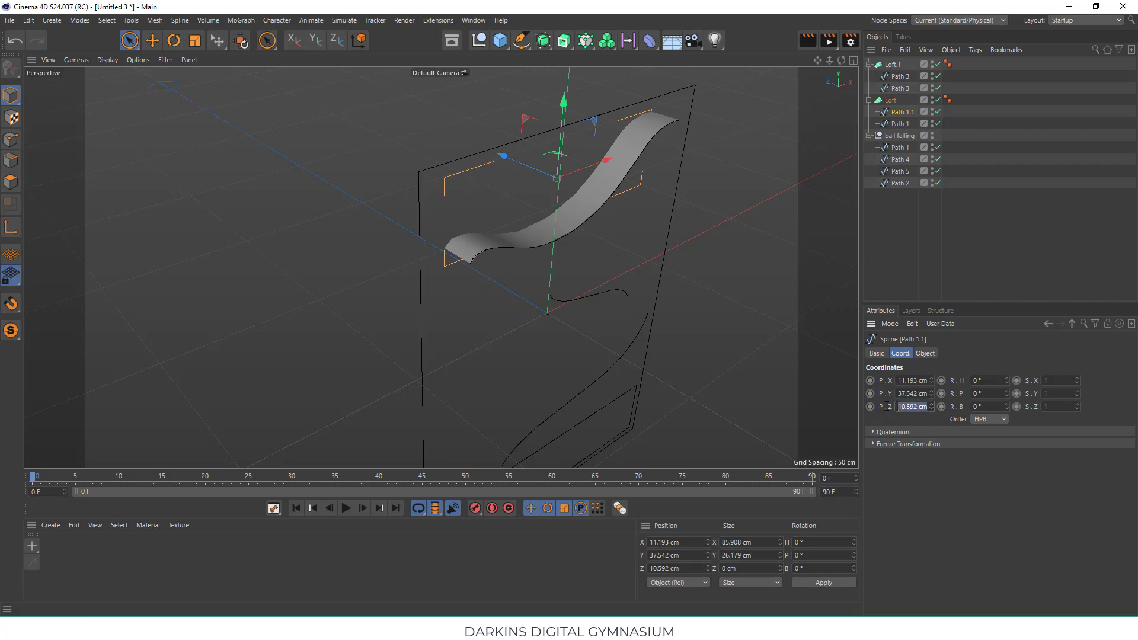
text(10)
key(Return)
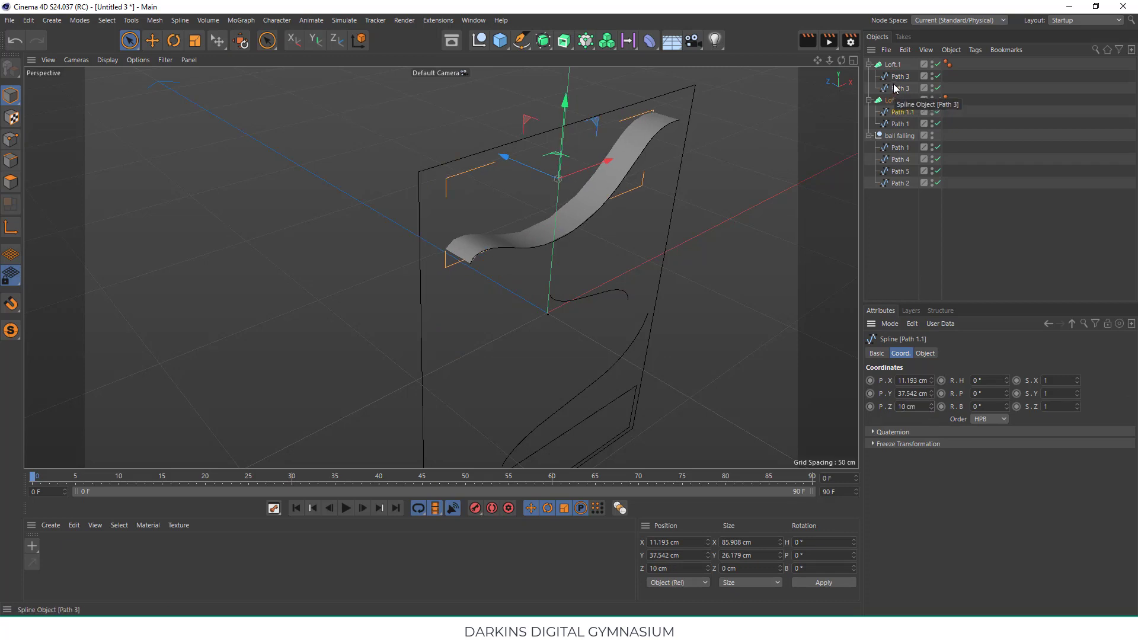
click(899, 77)
click(905, 406)
text(10)
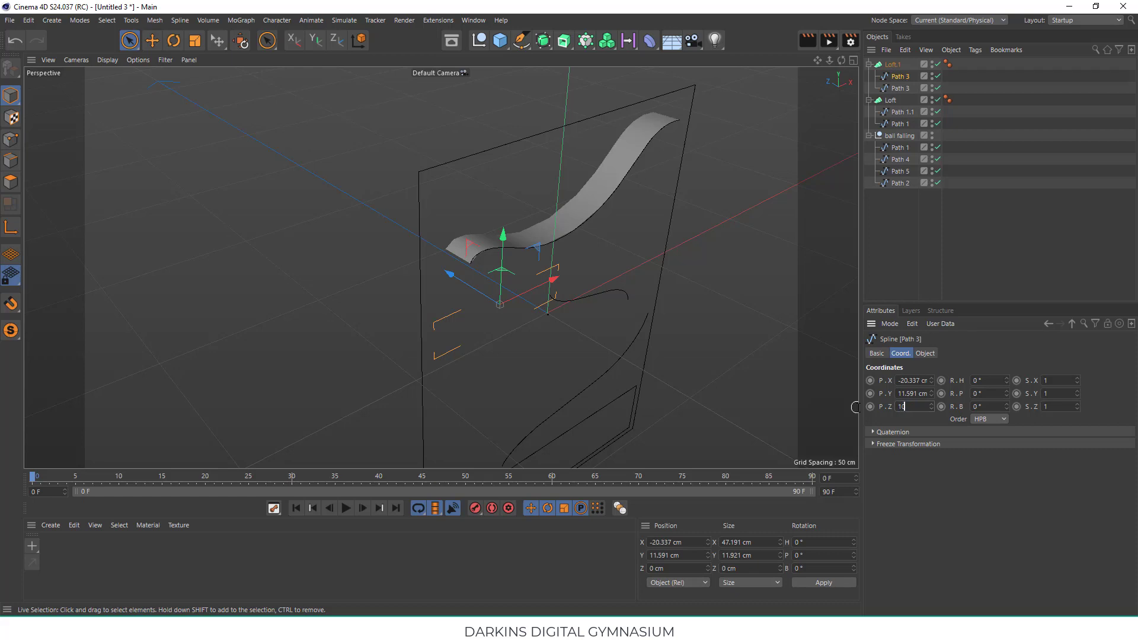
key(Return)
click(901, 196)
- Paste a new loft, delete its copied Path 3 splines, and duplicate Path 5 with a 10 cm offset
click(891, 64)
click(905, 50)
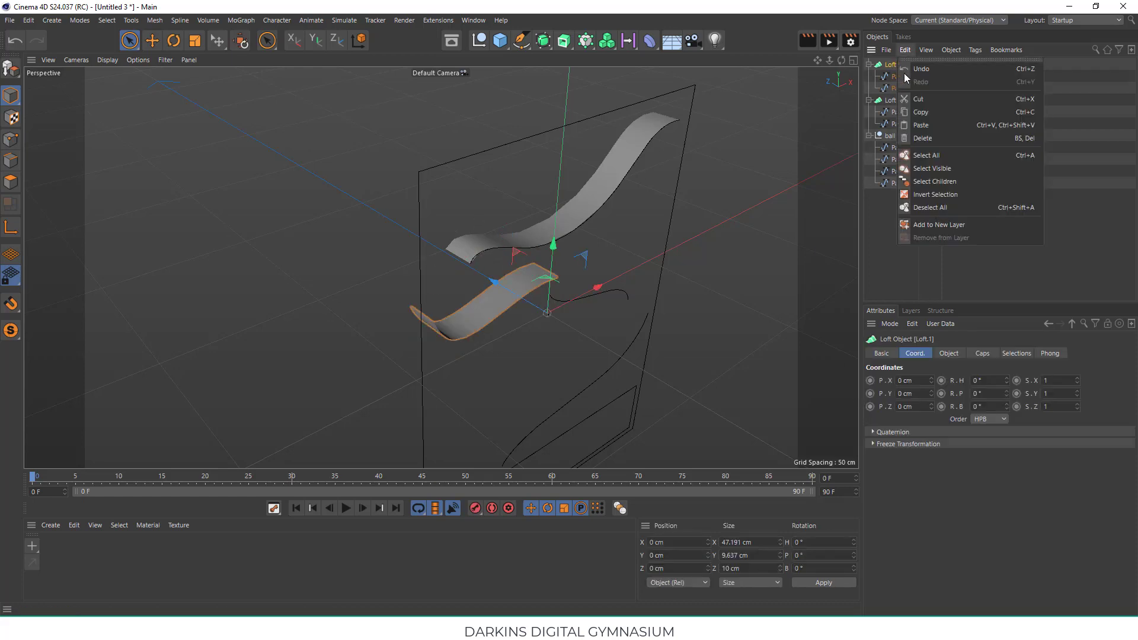
click(905, 51)
click(934, 181)
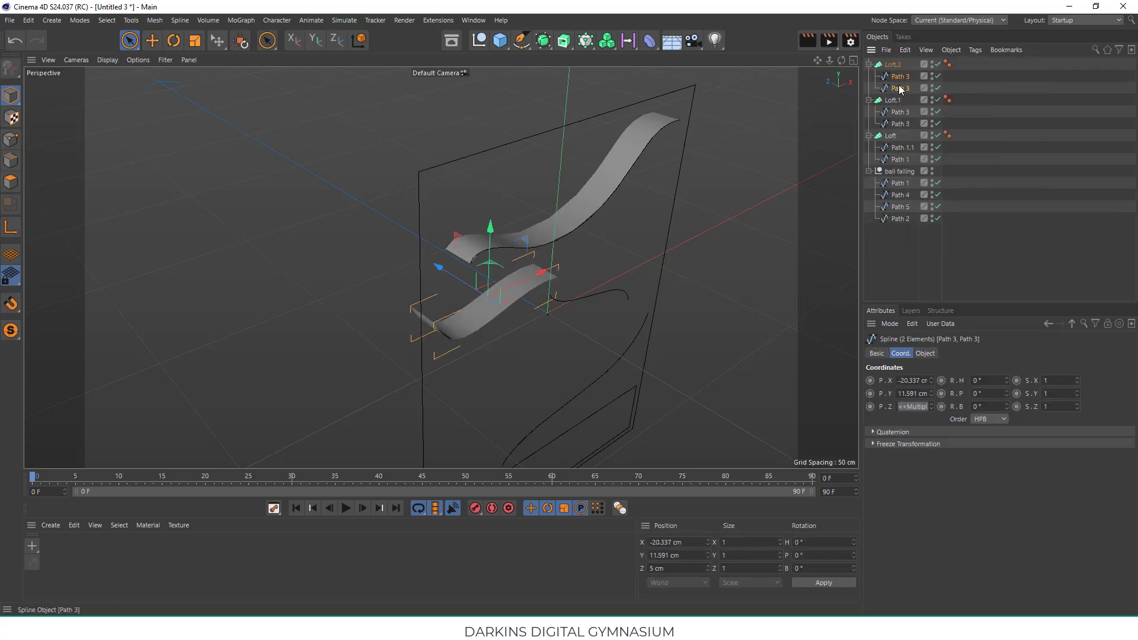
key(Delete)
click(900, 184)
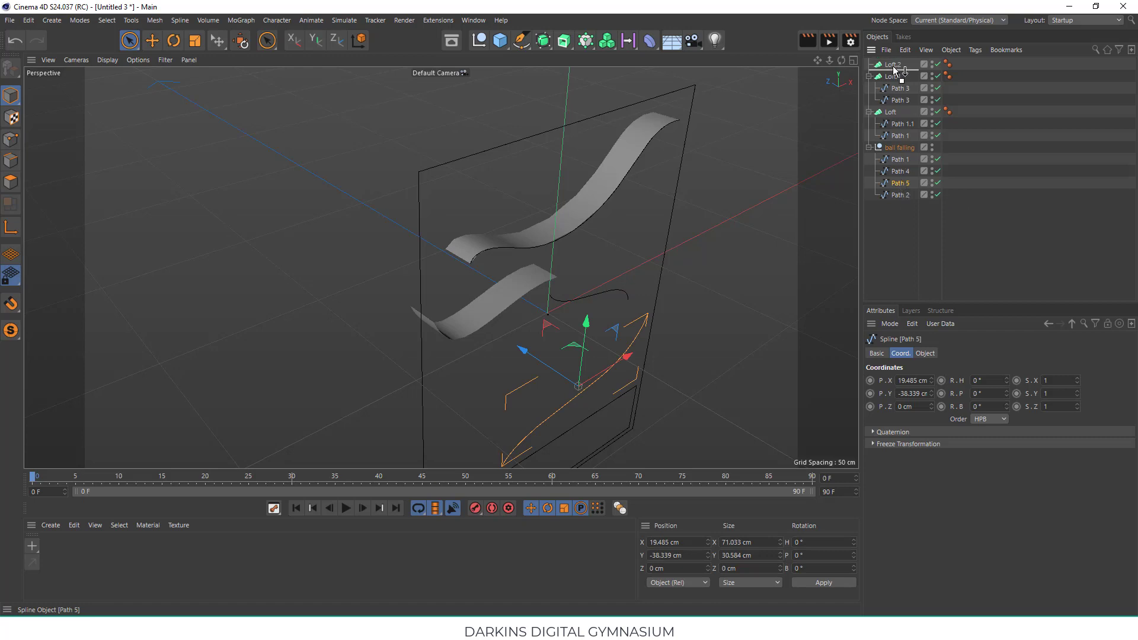
right_click(916, 80)
click(931, 143)
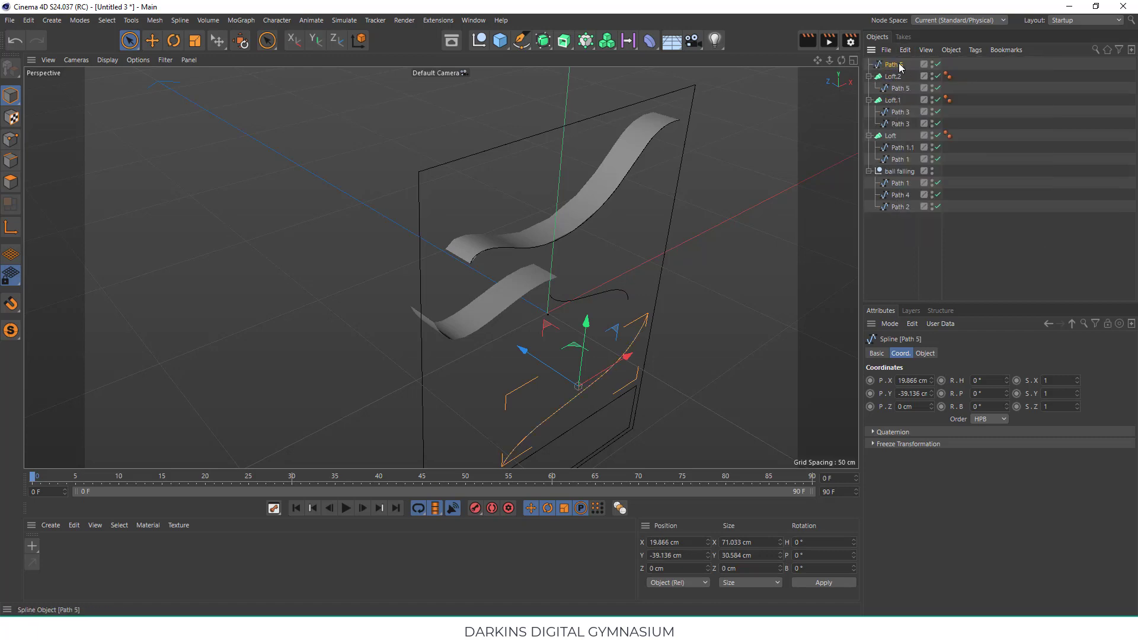
text(10)
key(Return)
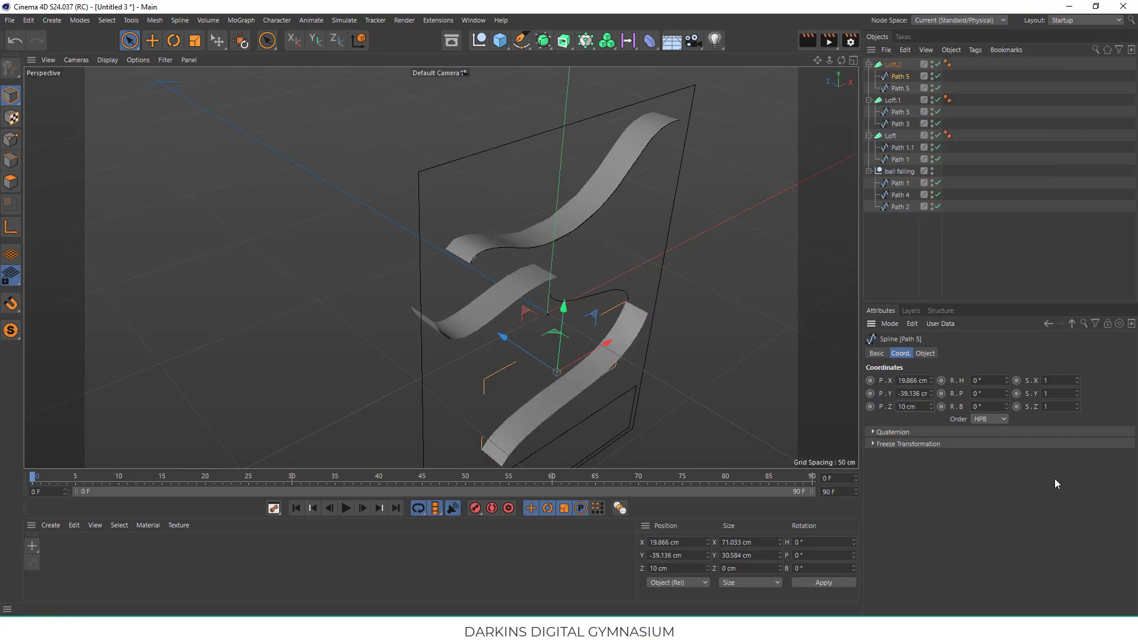
- Copy the Loft.2 ramp and paste it as Loft.3
alt+drag(597, 252, 578, 285)
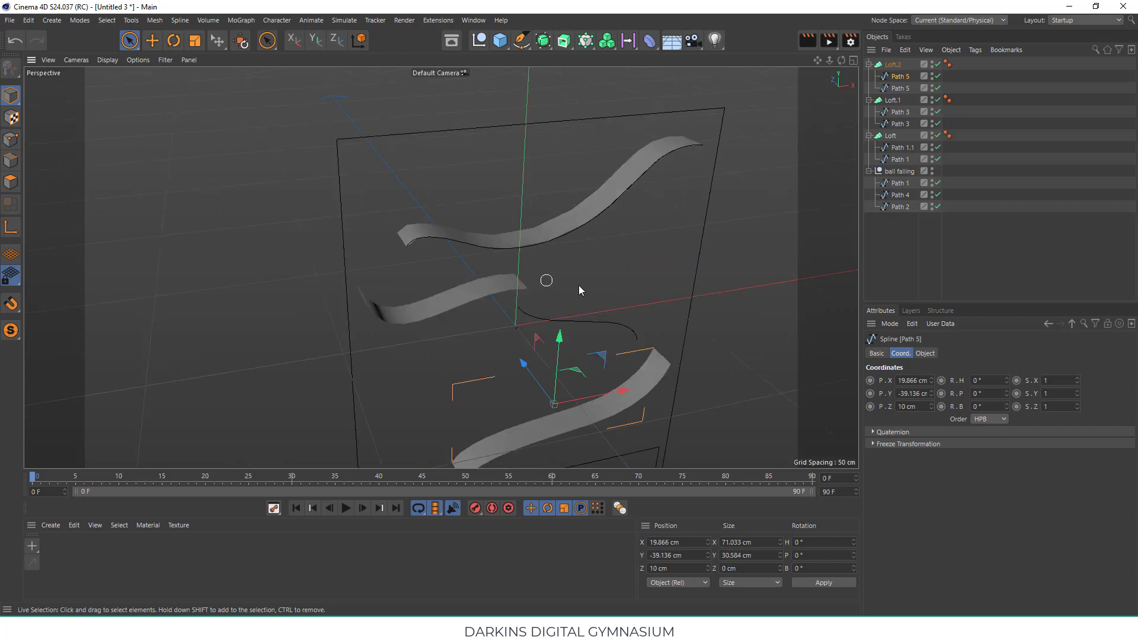
click(877, 230)
click(584, 251)
click(894, 65)
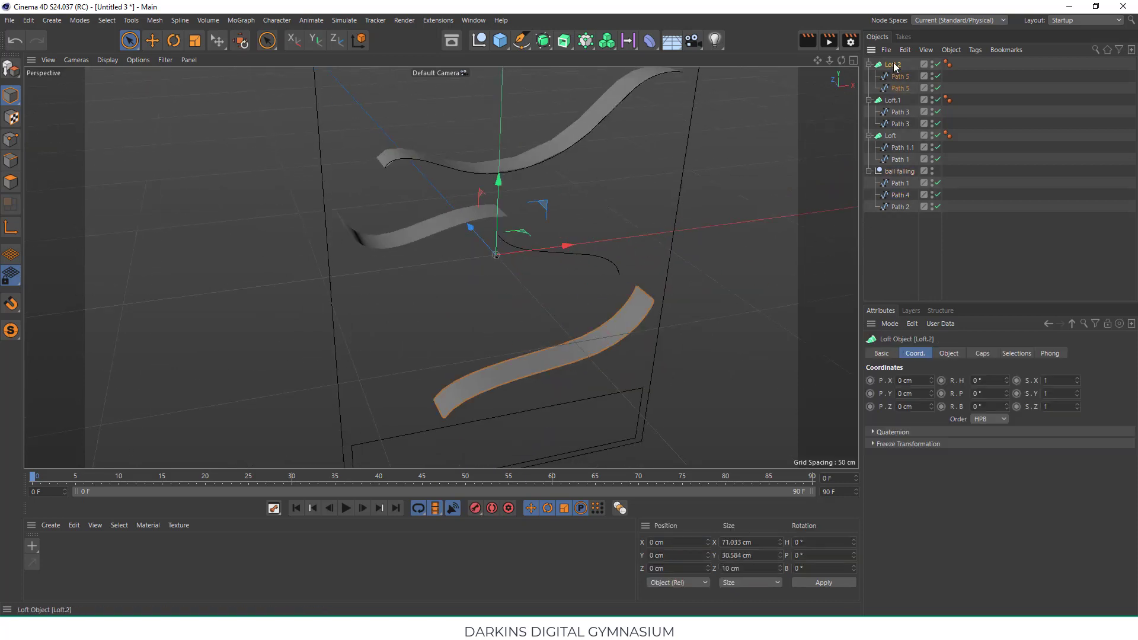
right_click(894, 65)
click(935, 108)
right_click(893, 65)
click(909, 83)
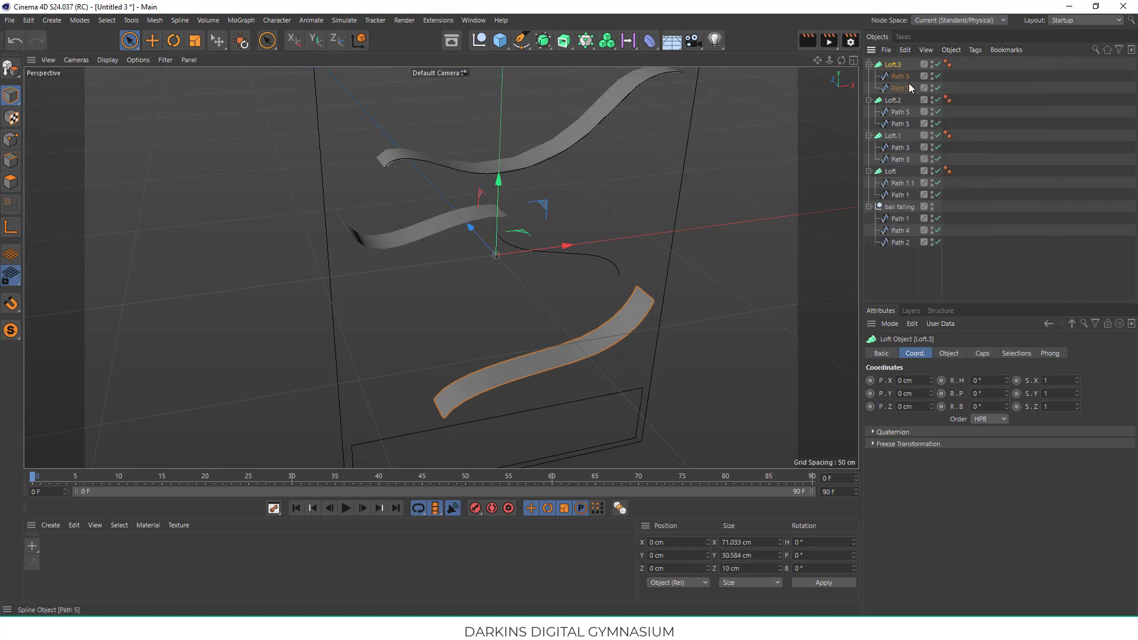
- Replace Loft.3's Path 5 profiles with Path 4, its duplicate offset 10 cm in Z
right_click(902, 91)
click(930, 157)
click(901, 207)
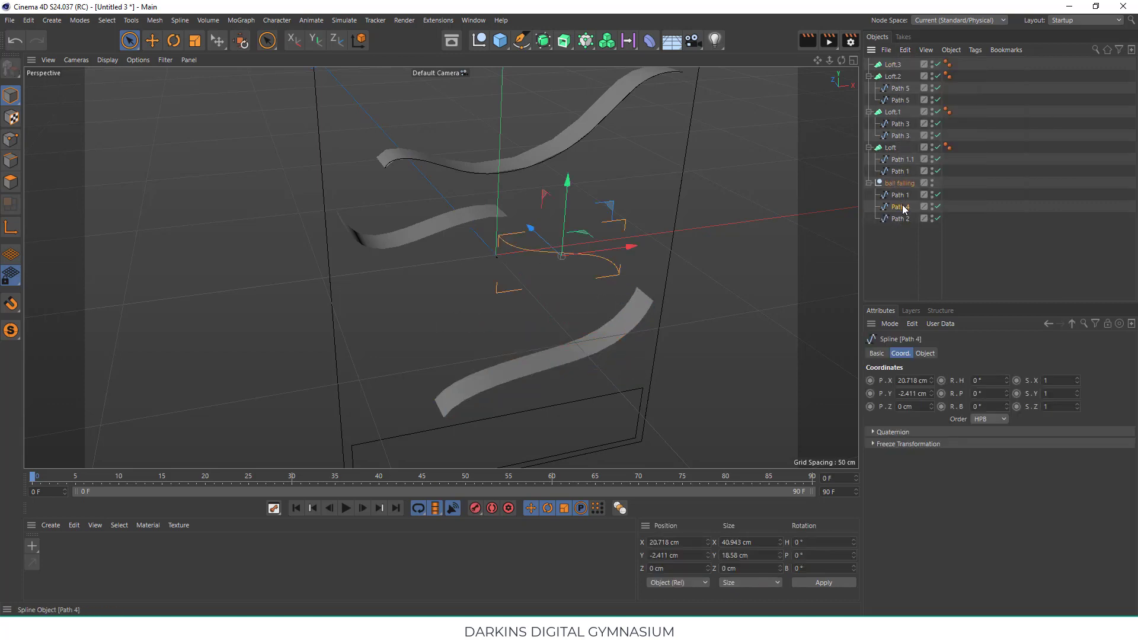
drag(895, 67, 894, 65)
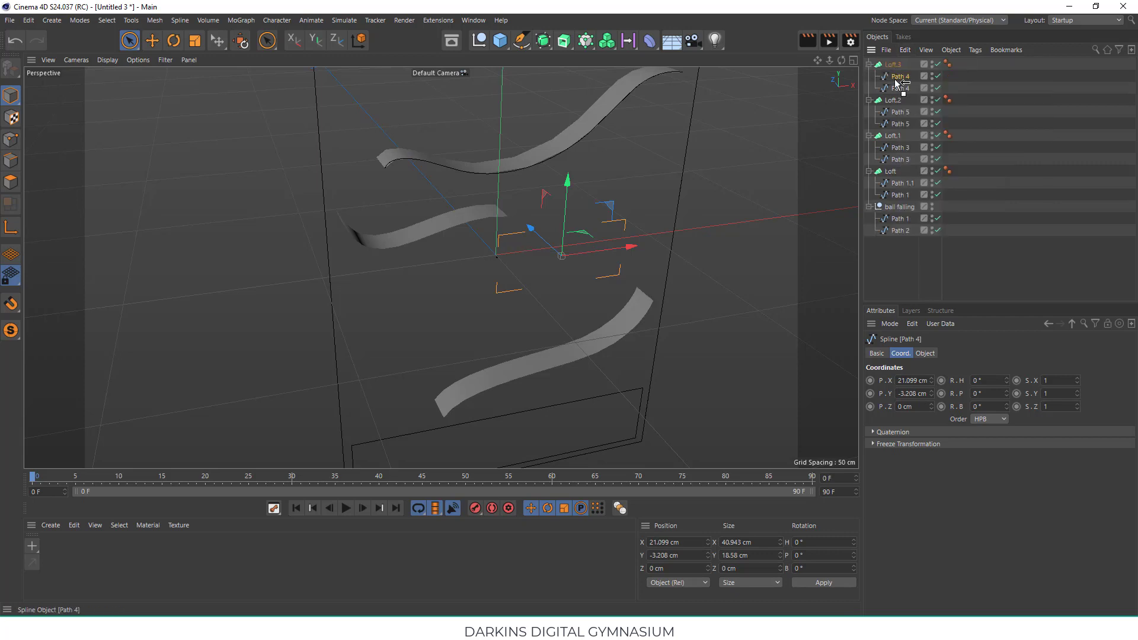
click(923, 354)
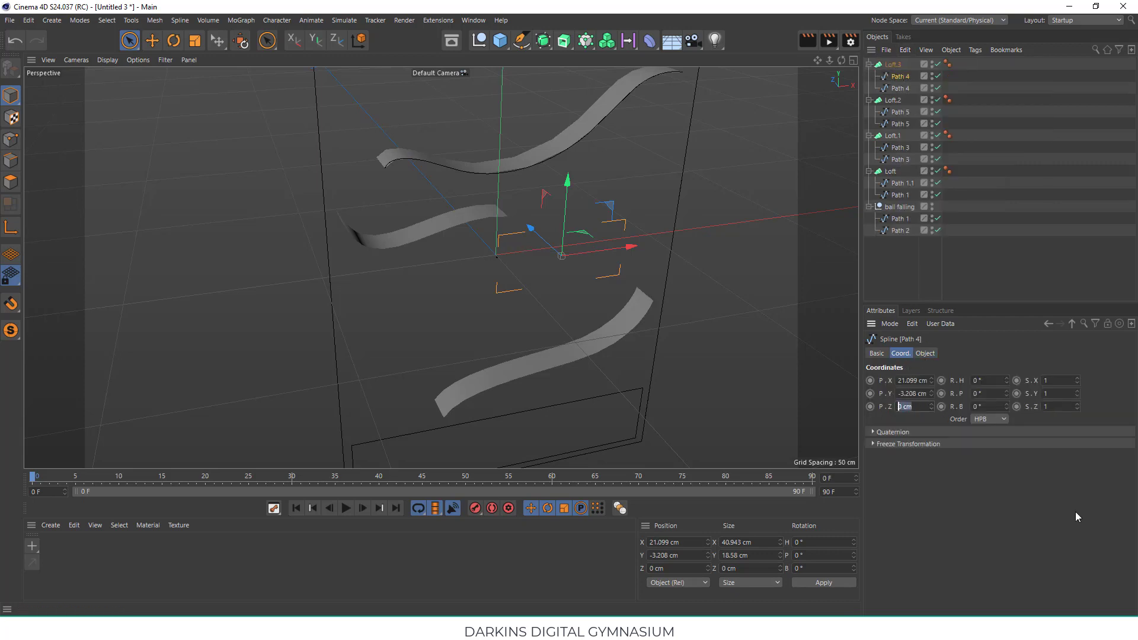
text(10)
key(Return)
mouse_move(553, 275)
alt+mouse_down()
mouse_move(378, 244)
mouse_move(432, 267)
mouse_move(538, 256)
mouse_move(555, 282)
mouse_move(663, 302)
mouse_move(599, 334)
alt+mouse_up()
scroll(551, 297, up, 5)
- Add a Cube and scale it into a long, deep bar along X at the board's base
click(663, 301)
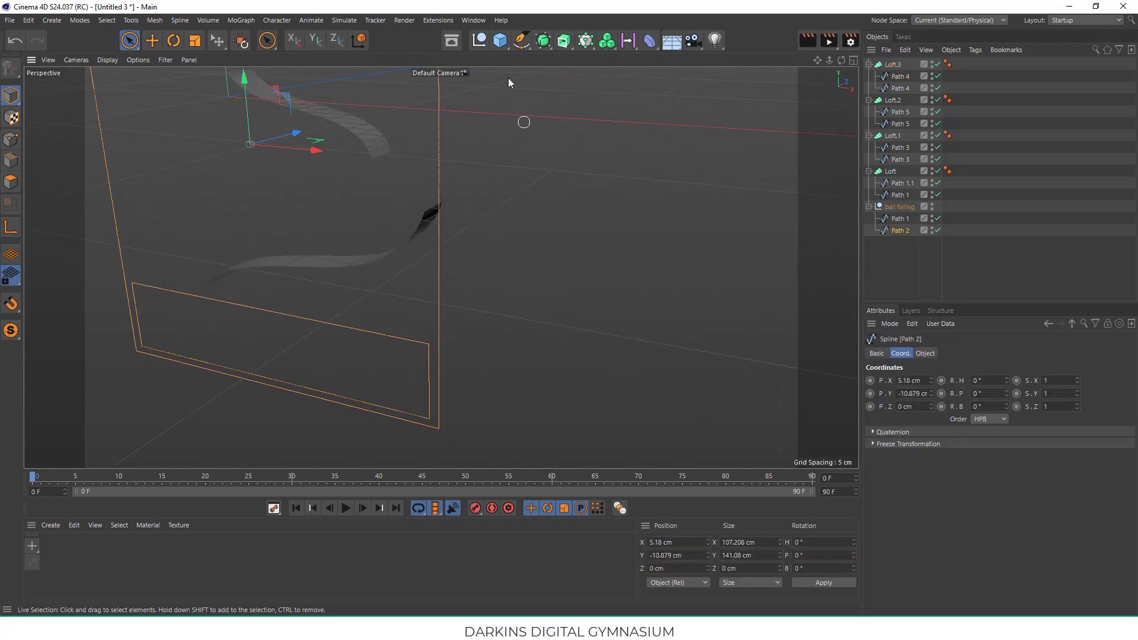
drag(497, 36, 536, 55)
mouse_move(320, 243)
alt+mouse_down()
mouse_move(279, 189)
mouse_move(324, 155)
alt+mouse_up()
scroll(325, 155, down, 3)
alt+drag(388, 211, 163, 123)
key(t)
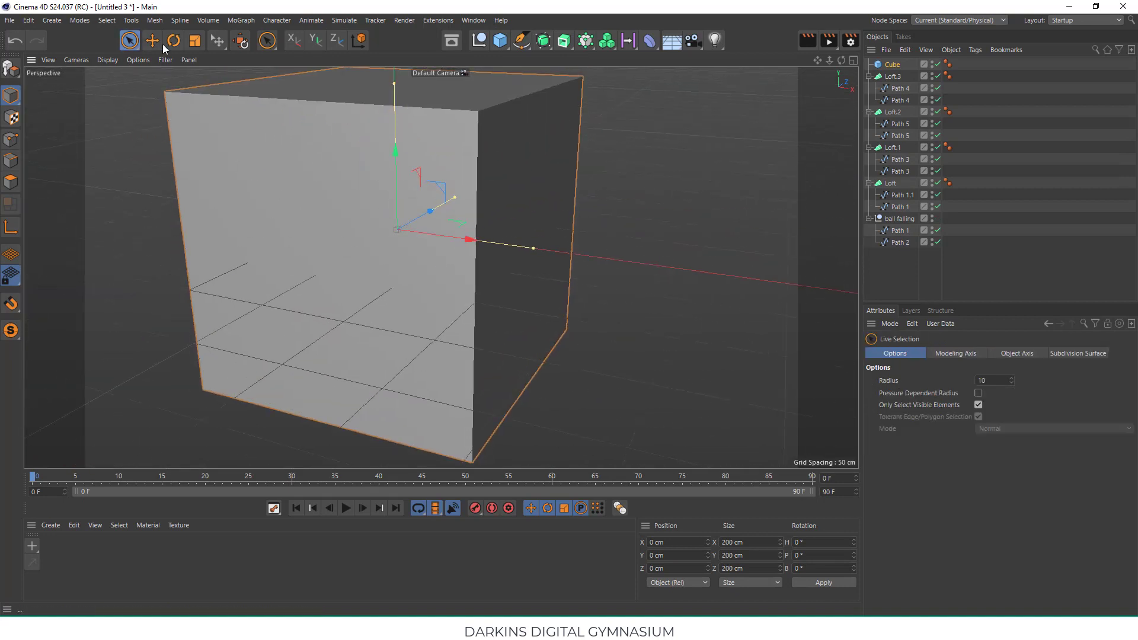
drag(396, 169, 389, 229)
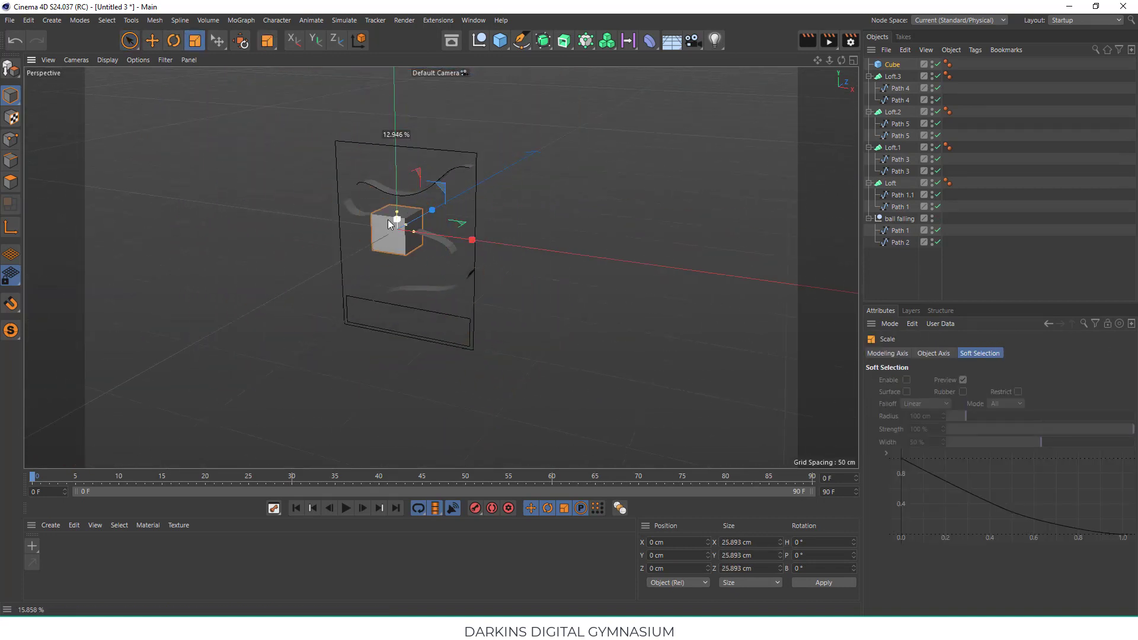
scroll(442, 141, up, 3)
scroll(408, 219, up, 3)
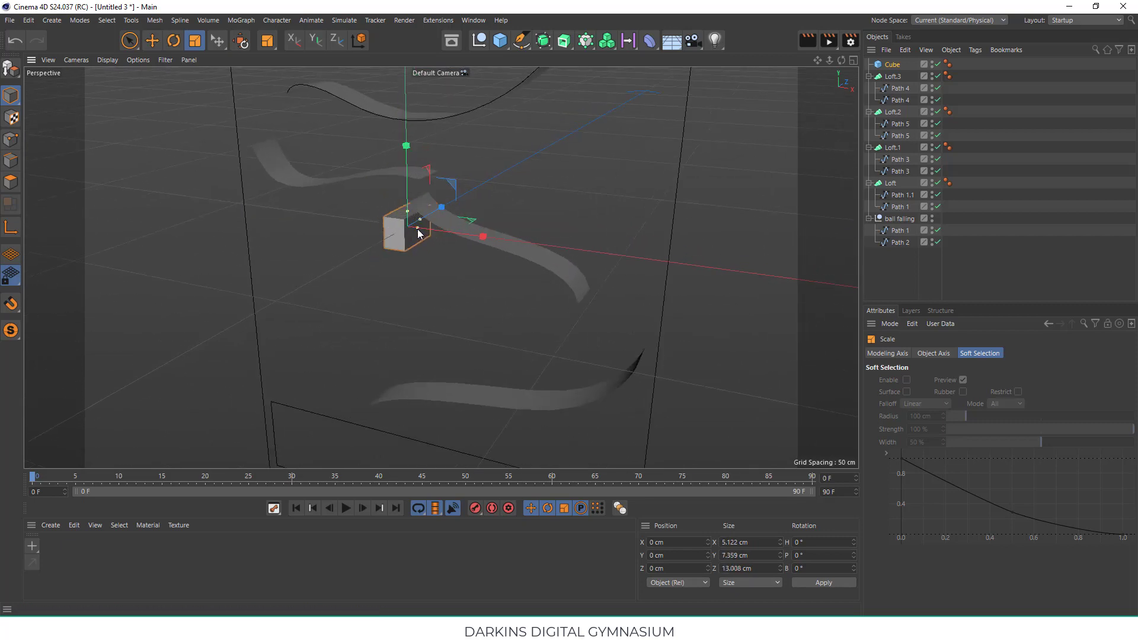
drag(418, 232, 650, 270)
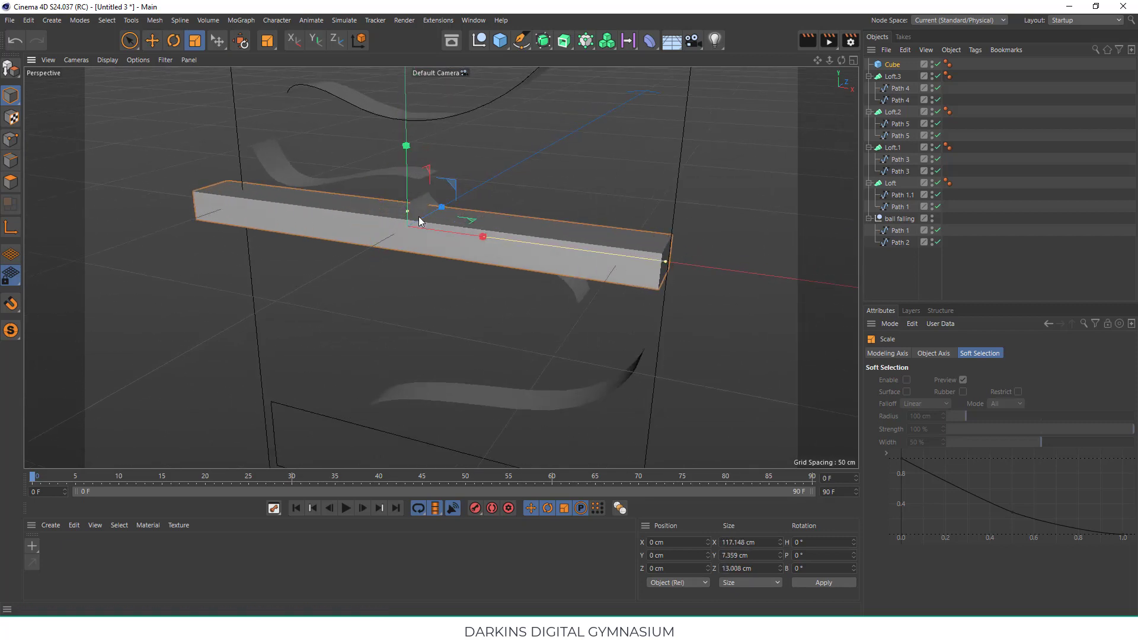
mouse_move(441, 207)
mouse_down()
mouse_move(427, 213)
mouse_move(467, 264)
mouse_move(492, 258)
mouse_up()
drag(616, 205, 613, 209)
click(129, 41)
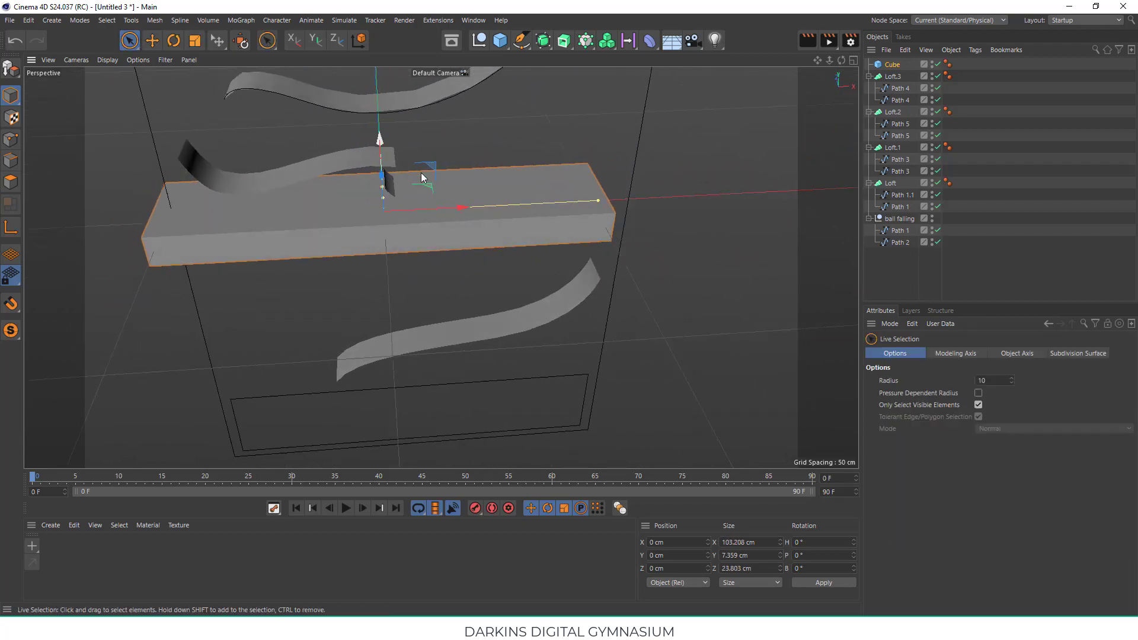
mouse_move(464, 208)
mouse_down()
mouse_move(529, 229)
mouse_move(341, 212)
mouse_move(522, 88)
mouse_move(479, 345)
mouse_move(539, 370)
mouse_move(488, 287)
mouse_move(400, 288)
mouse_move(460, 328)
mouse_move(602, 336)
mouse_up()
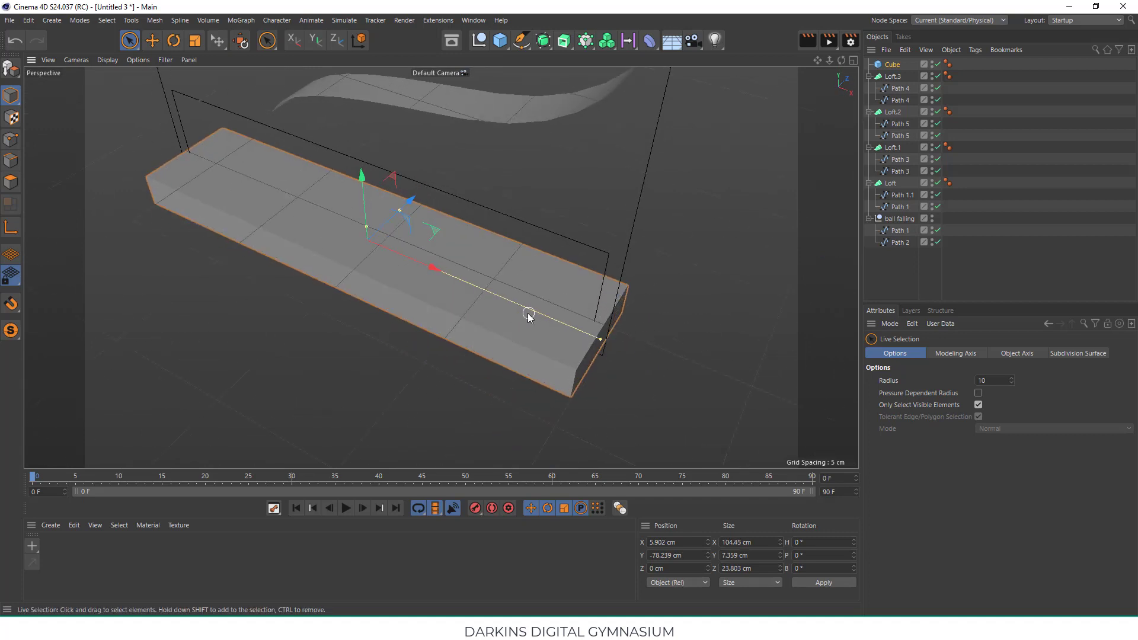
- Duplicate the bar as Cube.1, making it slightly shallower, shorter and raised
key(ctrl+c)
key(ctrl+v)
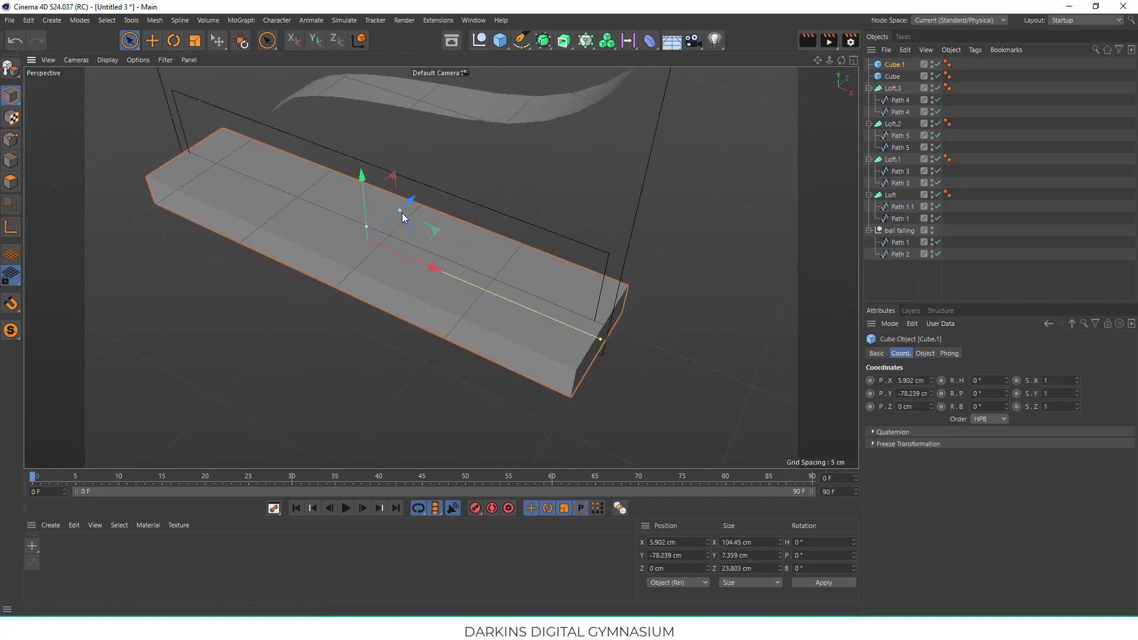
drag(402, 215, 400, 219)
drag(591, 345, 584, 341)
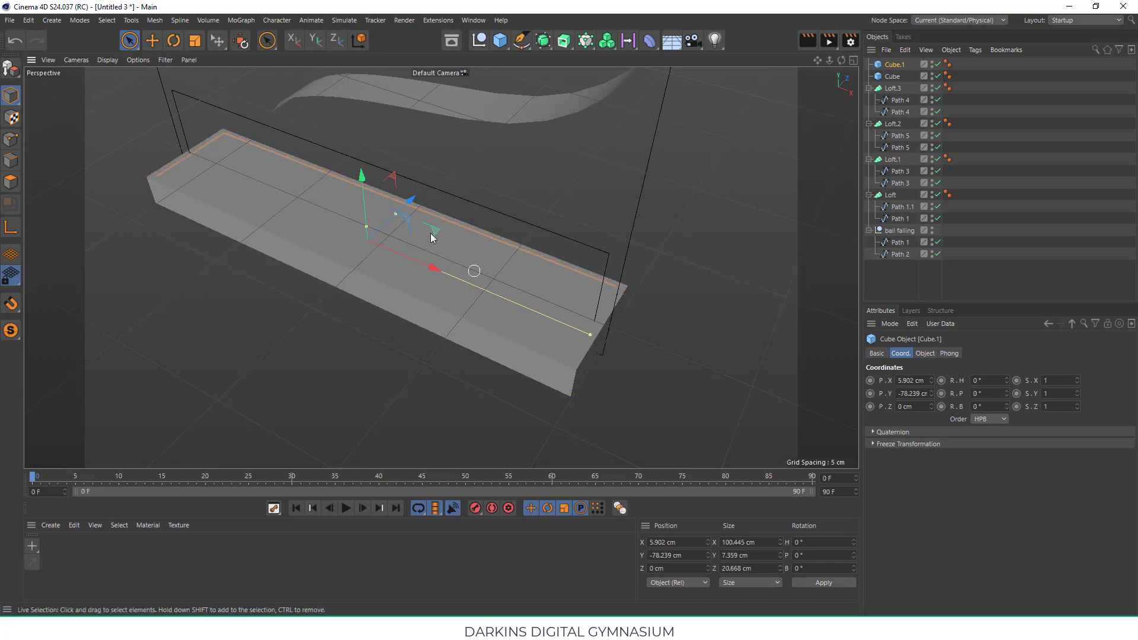
drag(361, 177, 363, 172)
- Add a Boole and place both cubes under it to cut the trough
drag(543, 40, 559, 80)
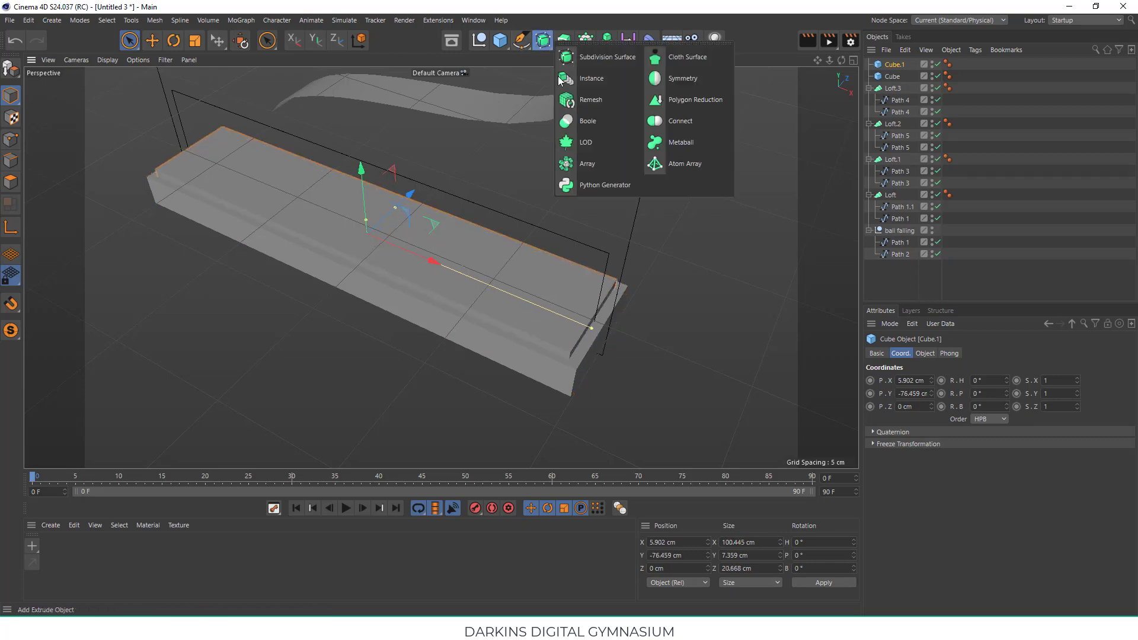
click(610, 126)
drag(889, 68, 895, 74)
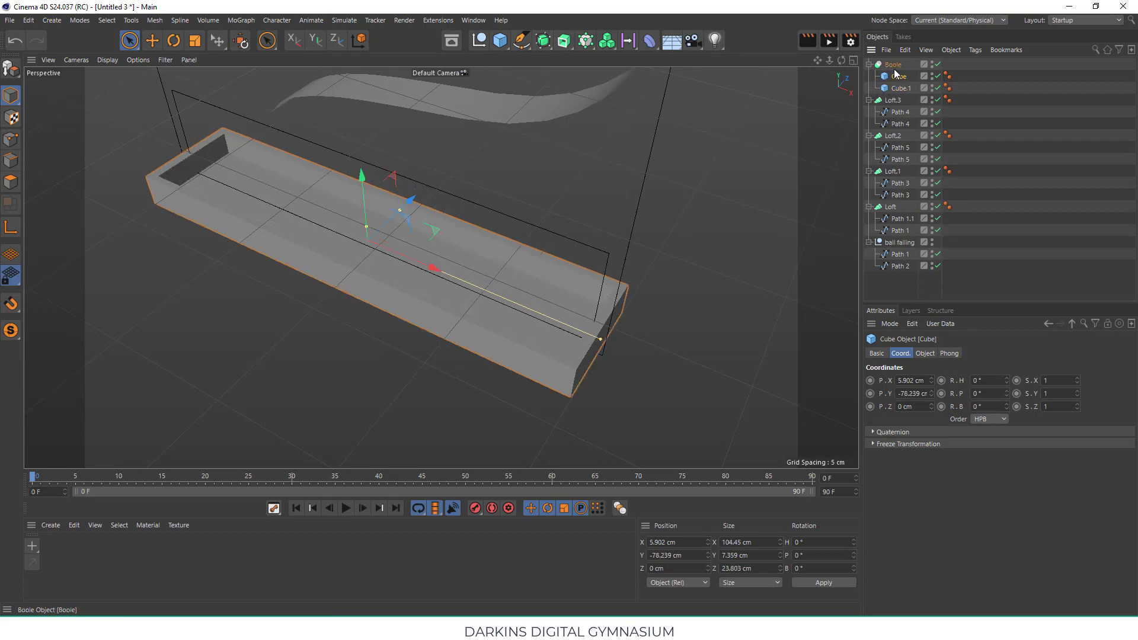
scroll(426, 224, up, 3)
scroll(425, 224, down, 3)
alt+drag(403, 219, 427, 357)
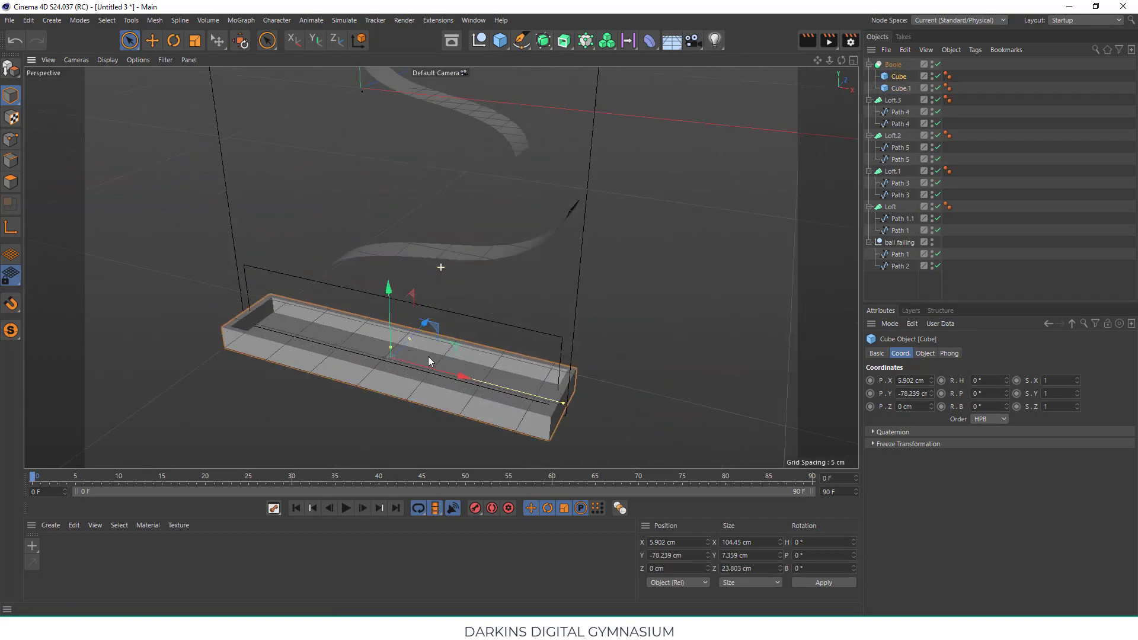
scroll(435, 237, down, 2)
click(521, 145)
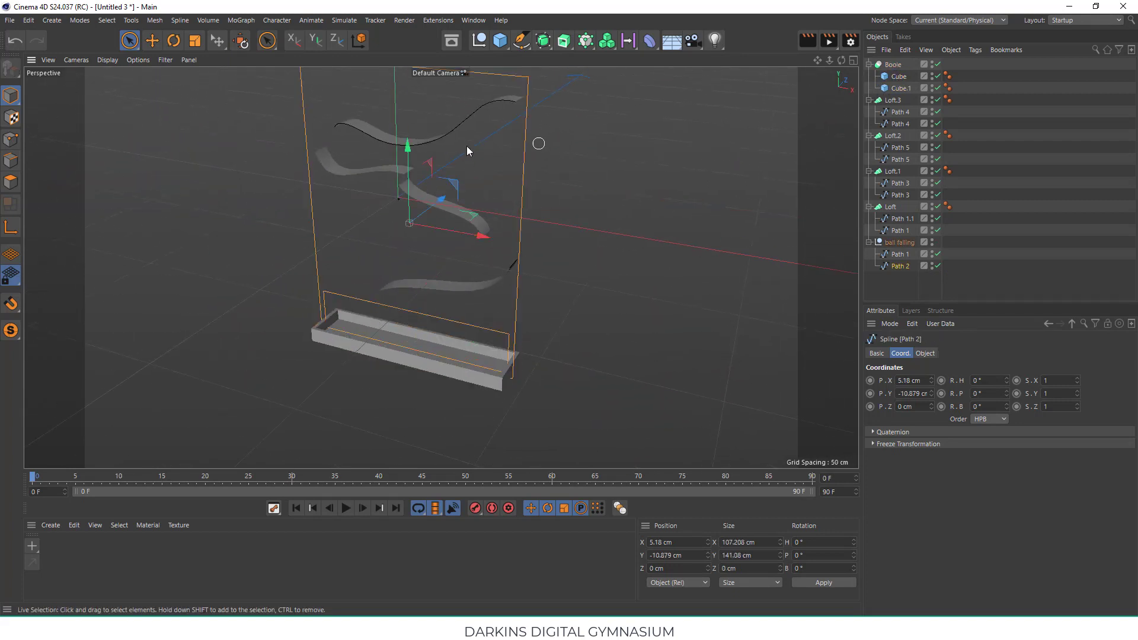
- Add a Cube and flatten it into a very thin slab about 116 cm wide, pushed back in Z
click(500, 40)
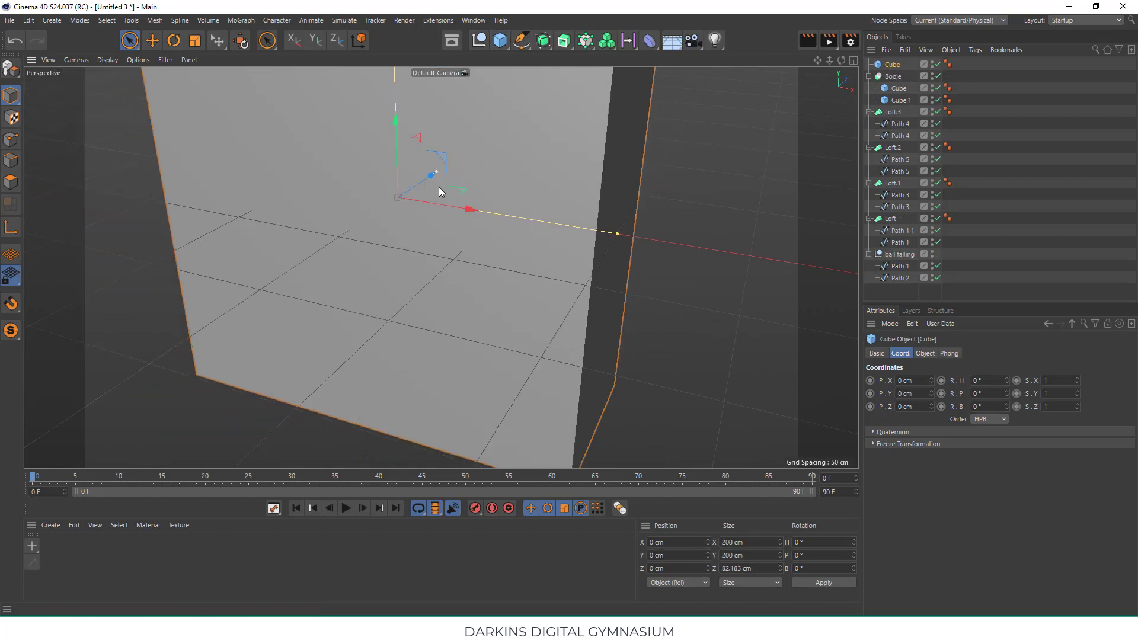
drag(440, 187, 415, 221)
drag(609, 233, 517, 243)
middle_click(627, 217)
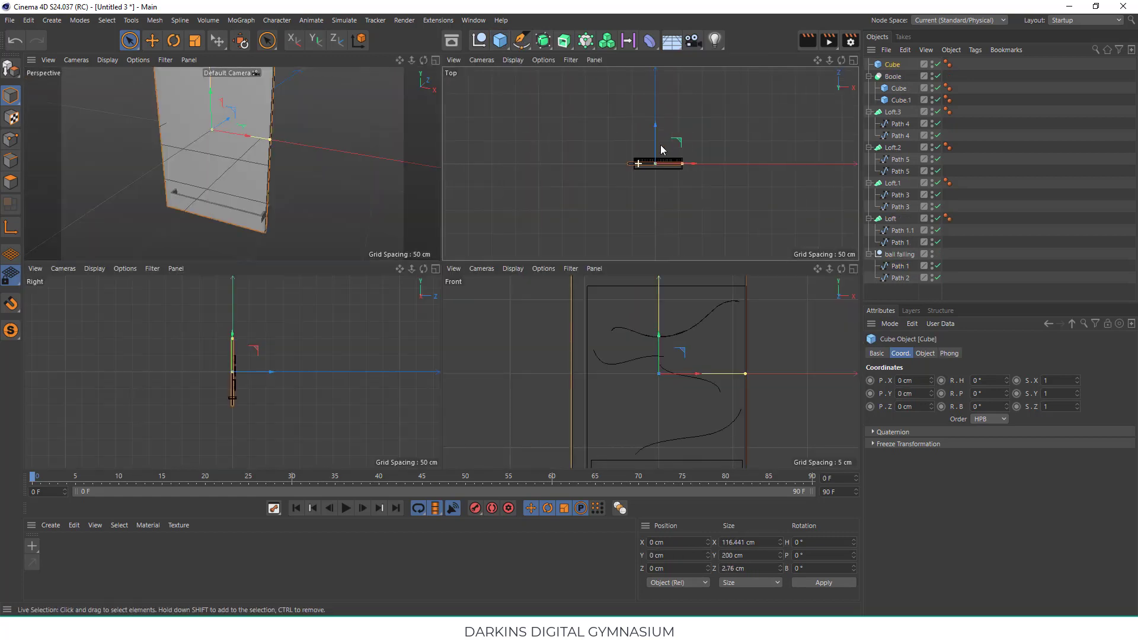
drag(720, 123, 729, 102)
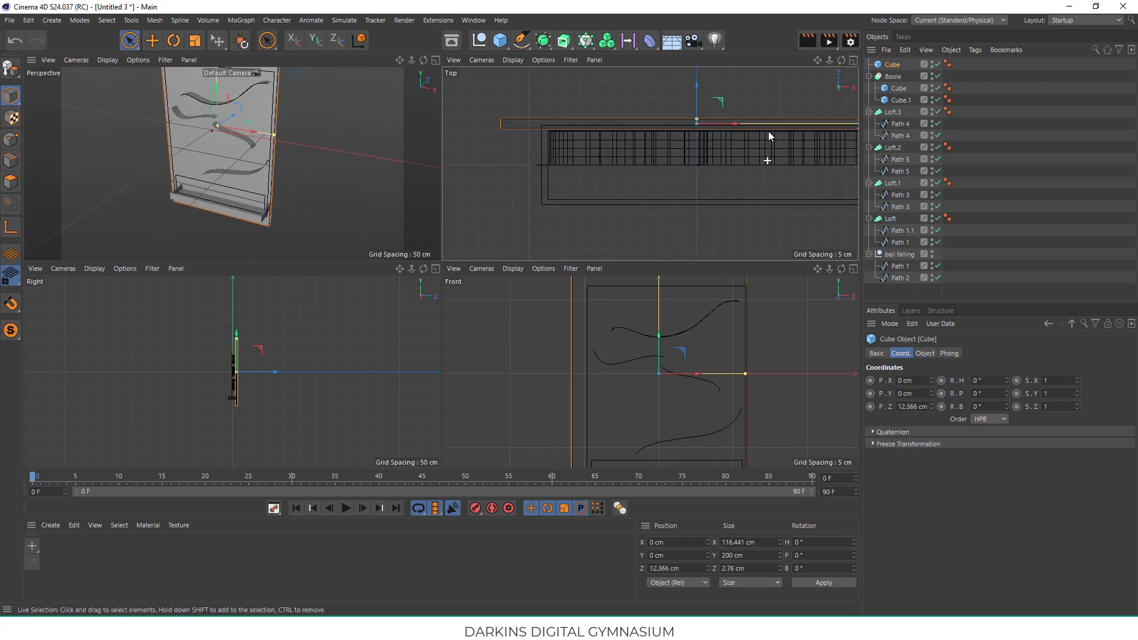
scroll(709, 133, up, 3)
drag(597, 107, 596, 112)
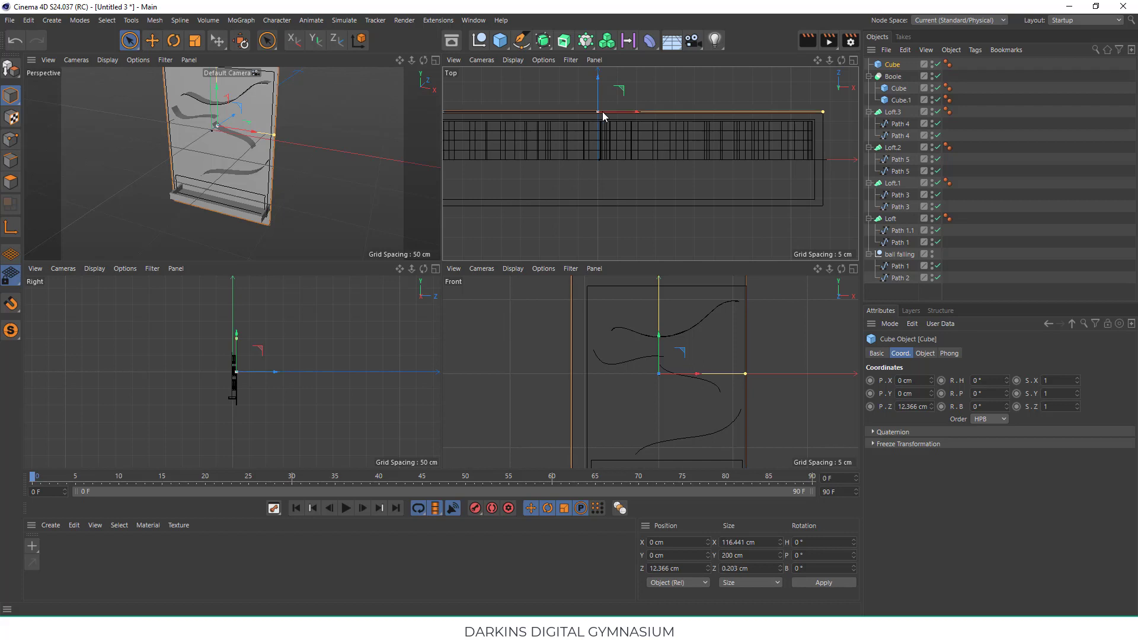
- Position the slab in the 4-view layout, centred and lowered inside the frame
scroll(270, 124, up, 5)
scroll(225, 154, down, 3)
scroll(196, 149, down, 2)
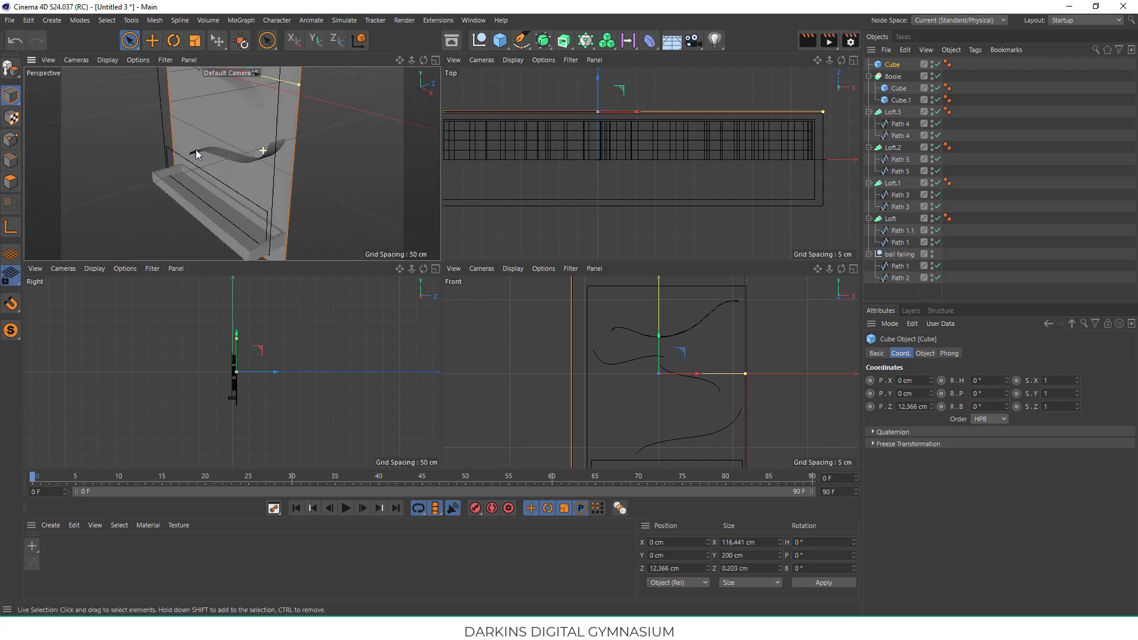
alt+drag(257, 107, 261, 152)
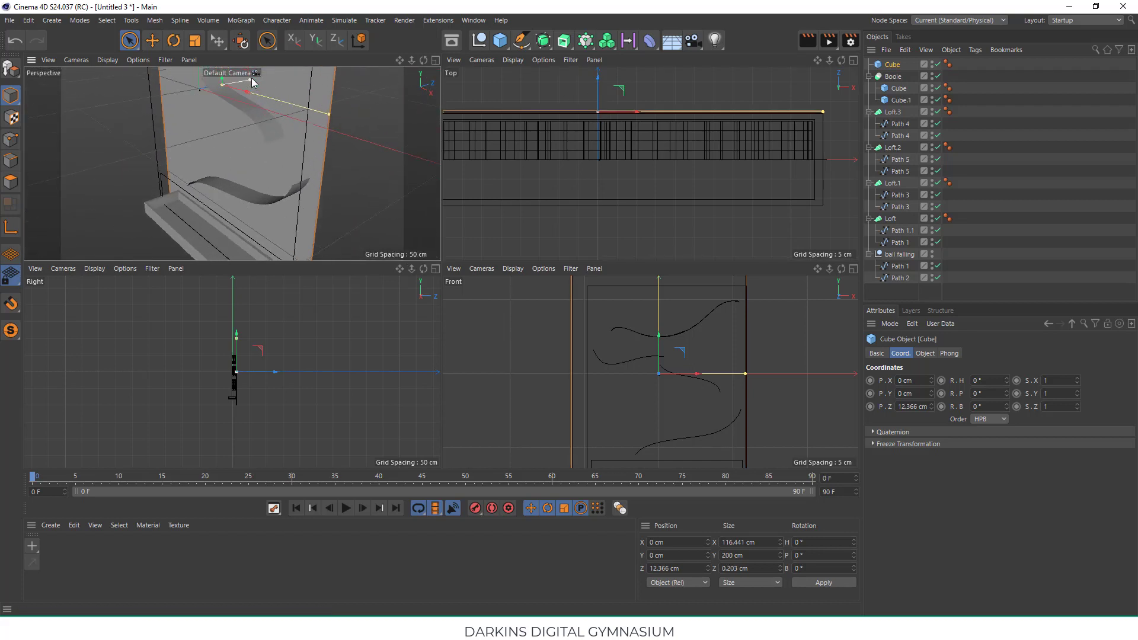
mouse_move(256, 89)
mouse_down()
mouse_move(299, 110)
mouse_move(292, 116)
mouse_up()
scroll(656, 386, down, 2)
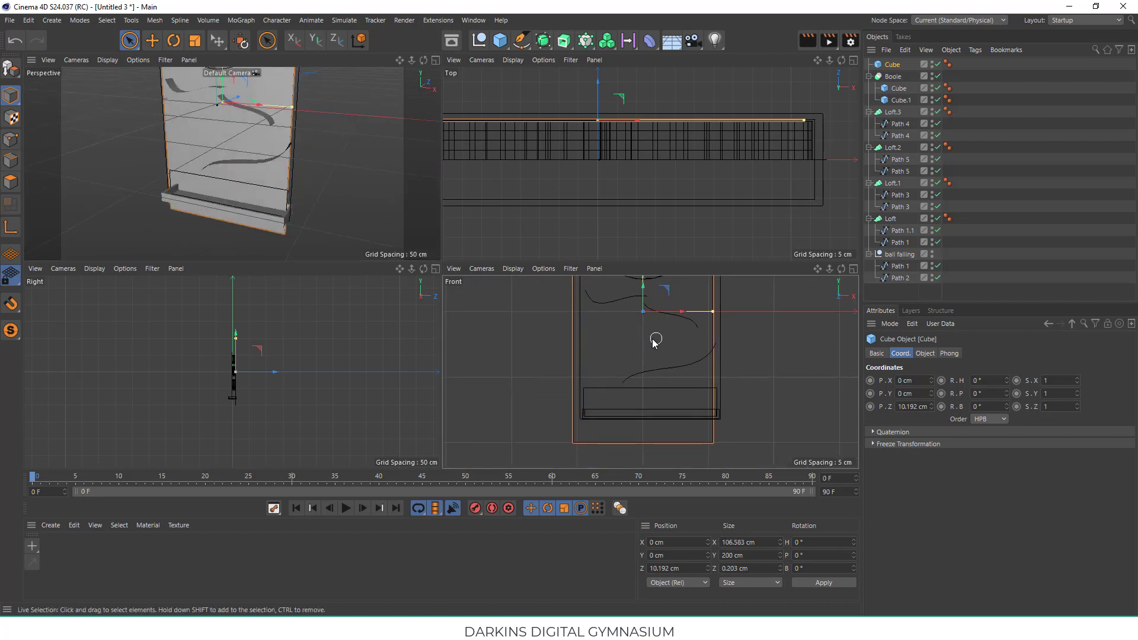
drag(666, 306, 717, 314)
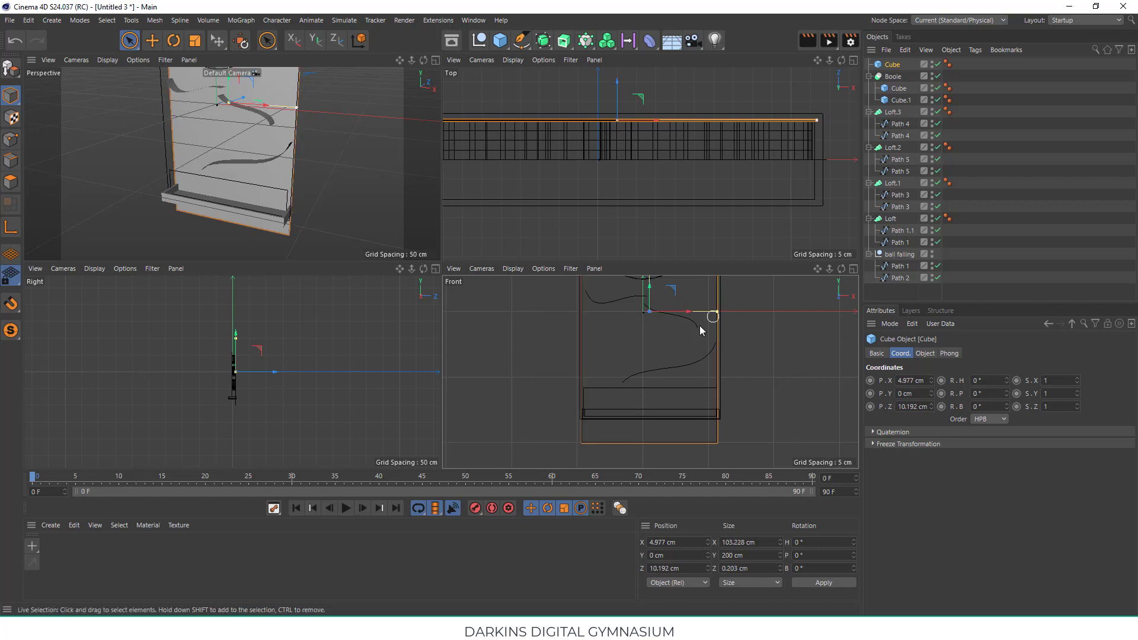
scroll(659, 323, down, 1)
scroll(660, 323, down, 2)
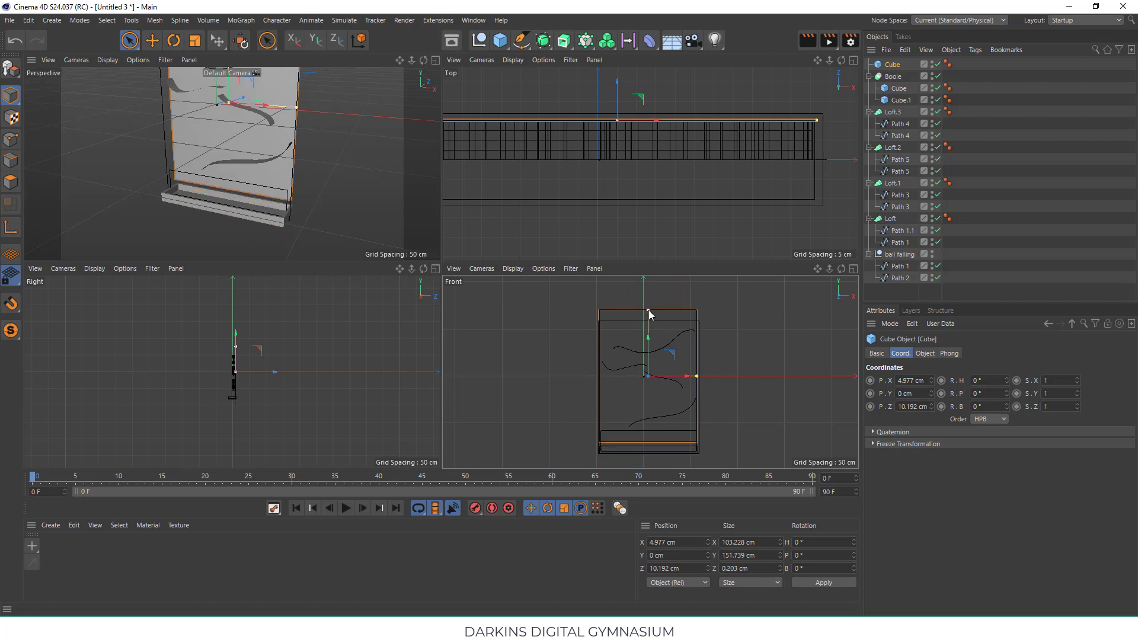
mouse_move(649, 341)
mouse_down()
mouse_move(649, 322)
mouse_move(649, 356)
mouse_up()
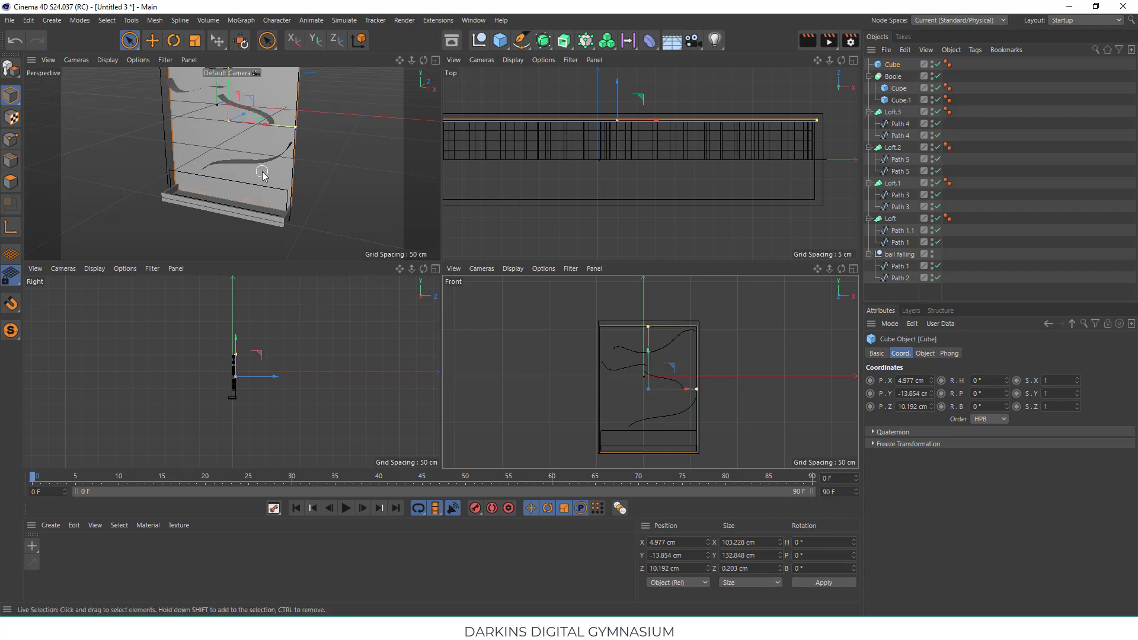
click(436, 60)
- Duplicate the backboard cube as Cube.1 and thicken it to about 11 cm
mouse_move(397, 165)
alt+mouse_down()
mouse_move(514, 204)
mouse_move(456, 230)
mouse_move(468, 232)
alt+mouse_up()
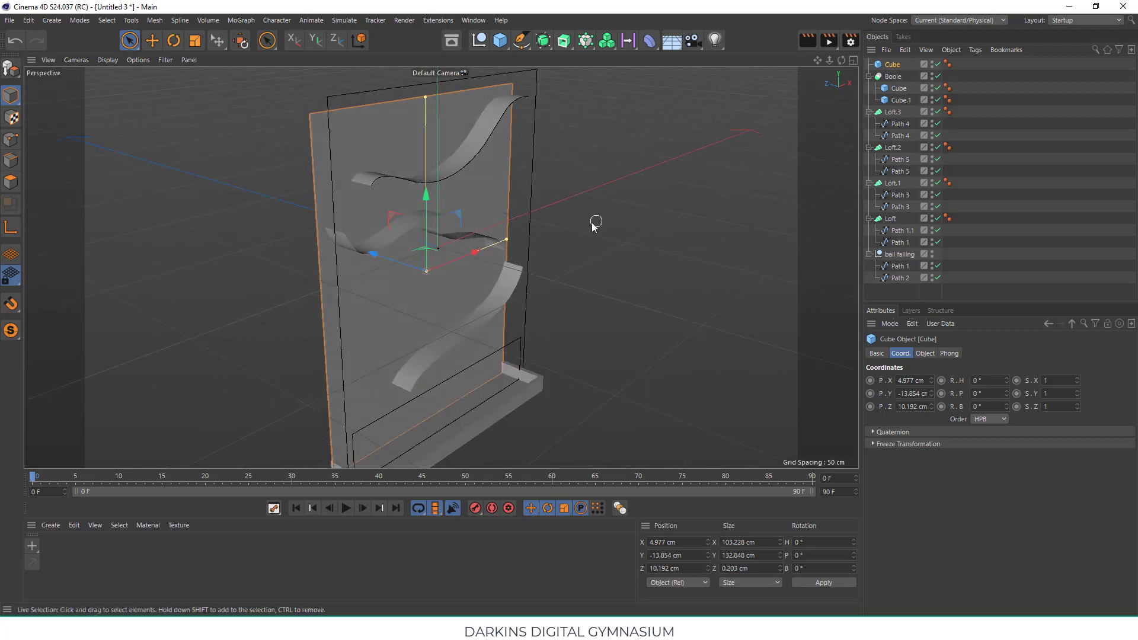
alt+drag(389, 248, 479, 276)
alt+right_drag(479, 276, 480, 170)
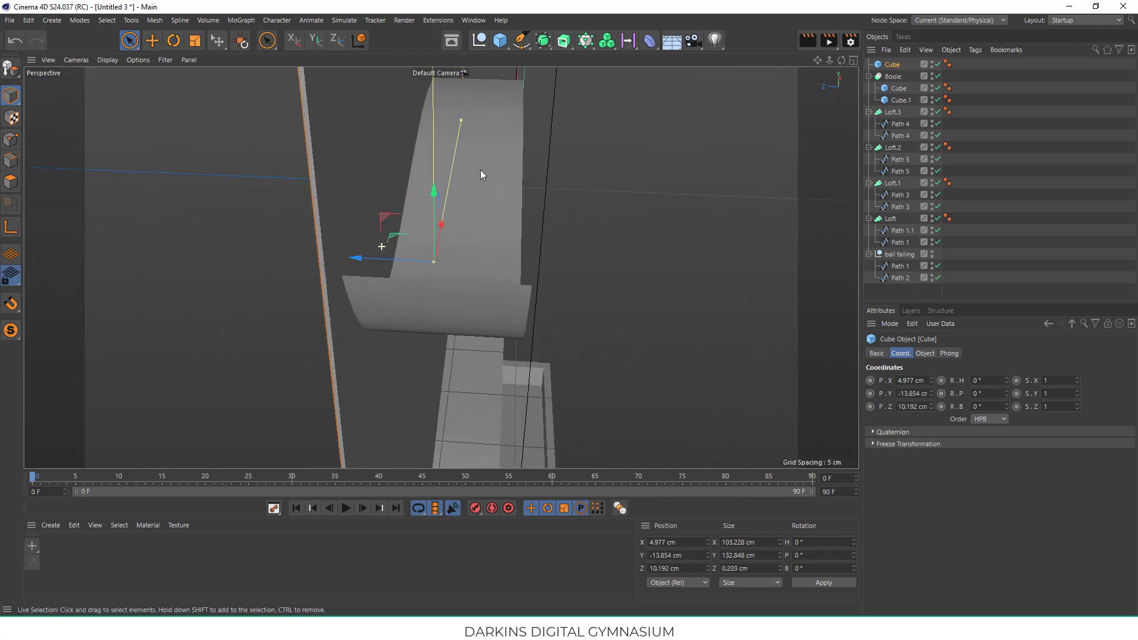
mouse_move(433, 260)
mouse_down()
mouse_move(293, 212)
mouse_move(269, 243)
mouse_move(278, 232)
mouse_move(391, 249)
mouse_up()
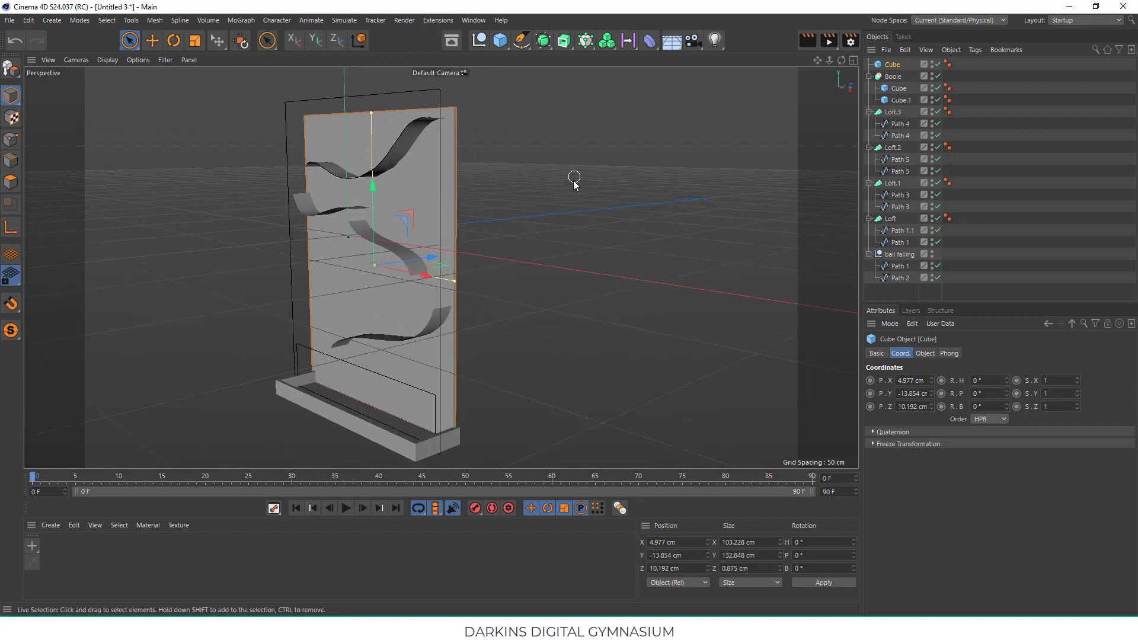
click(905, 50)
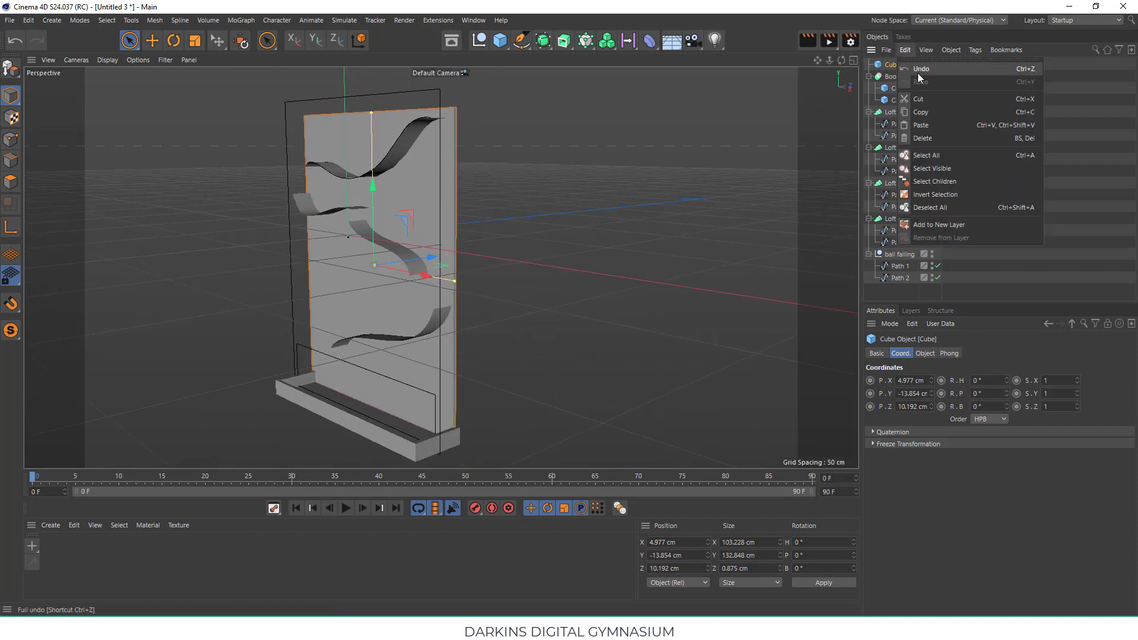
click(924, 98)
click(910, 50)
click(927, 112)
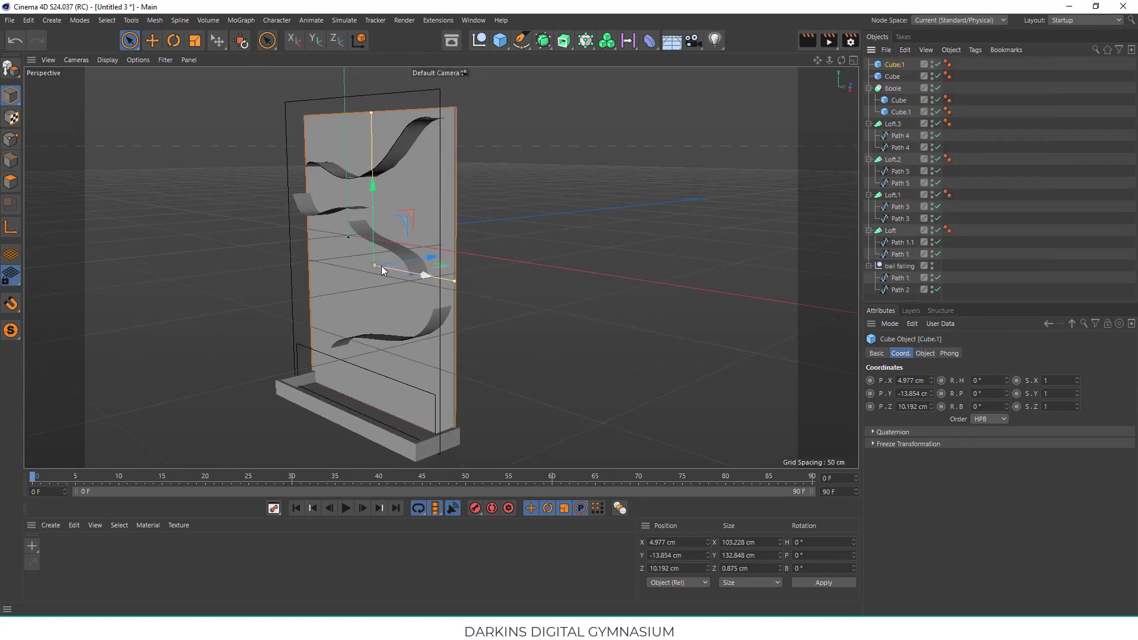
drag(377, 265, 414, 265)
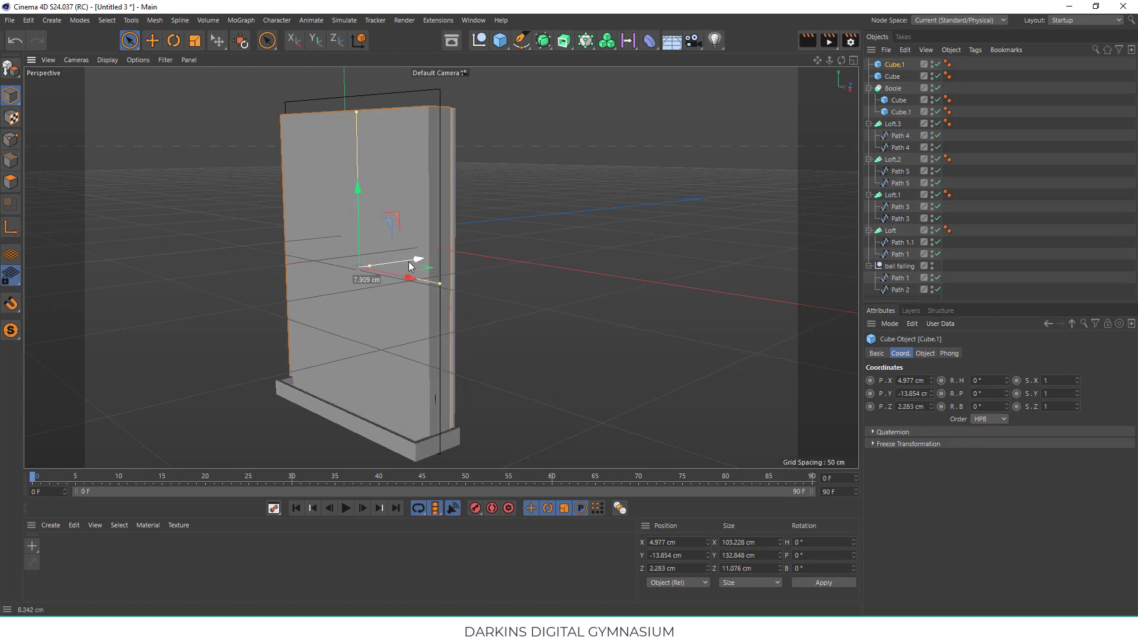
- Paste Cube.2, thickening it to about 14.6 cm and shrinking its height and width
click(903, 52)
click(924, 99)
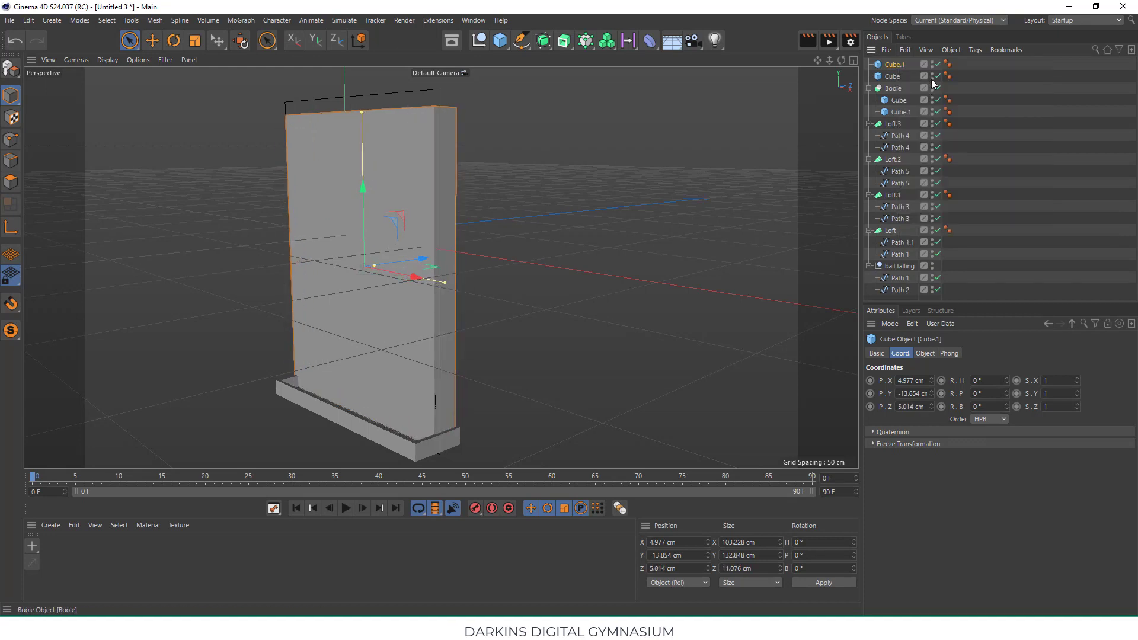
click(905, 50)
click(919, 112)
scroll(431, 280, up, 2)
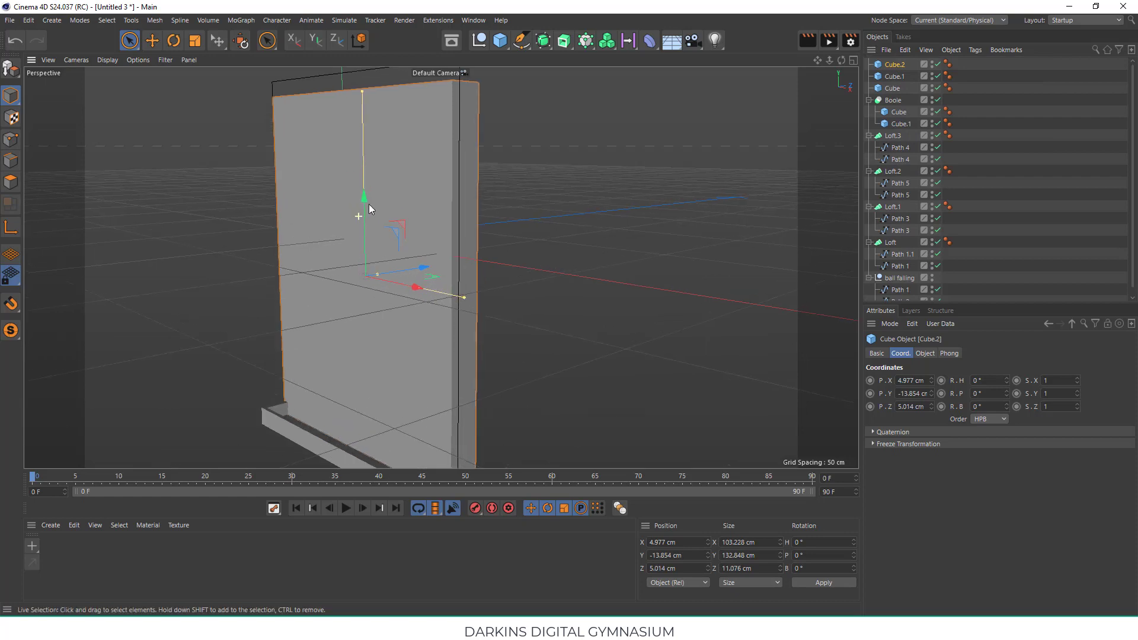
drag(377, 266, 385, 264)
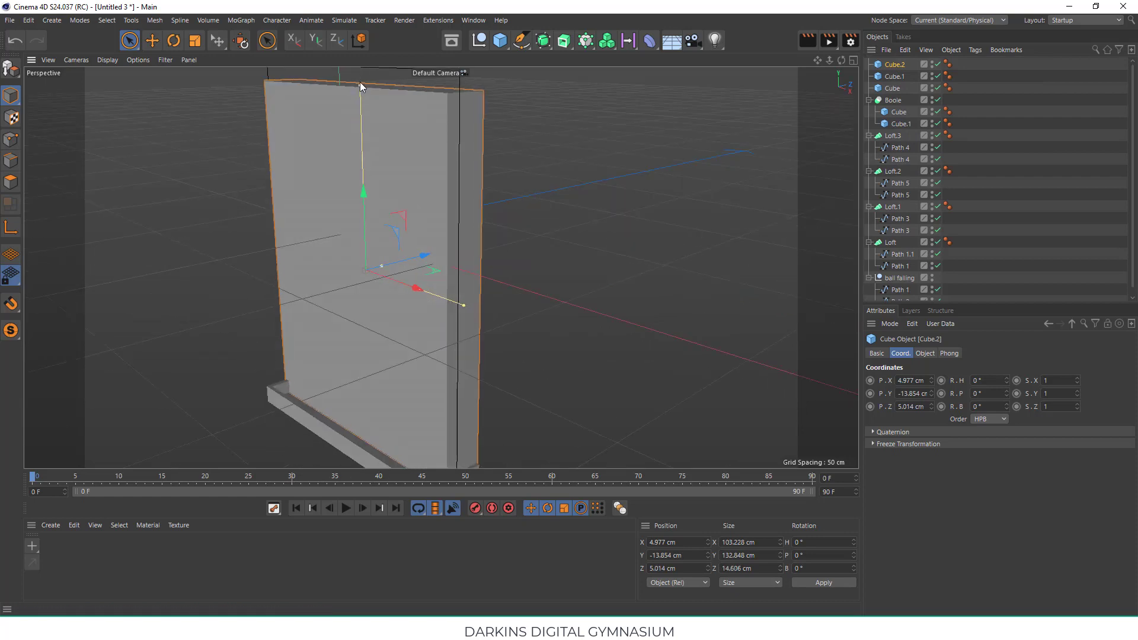
drag(360, 82, 360, 94)
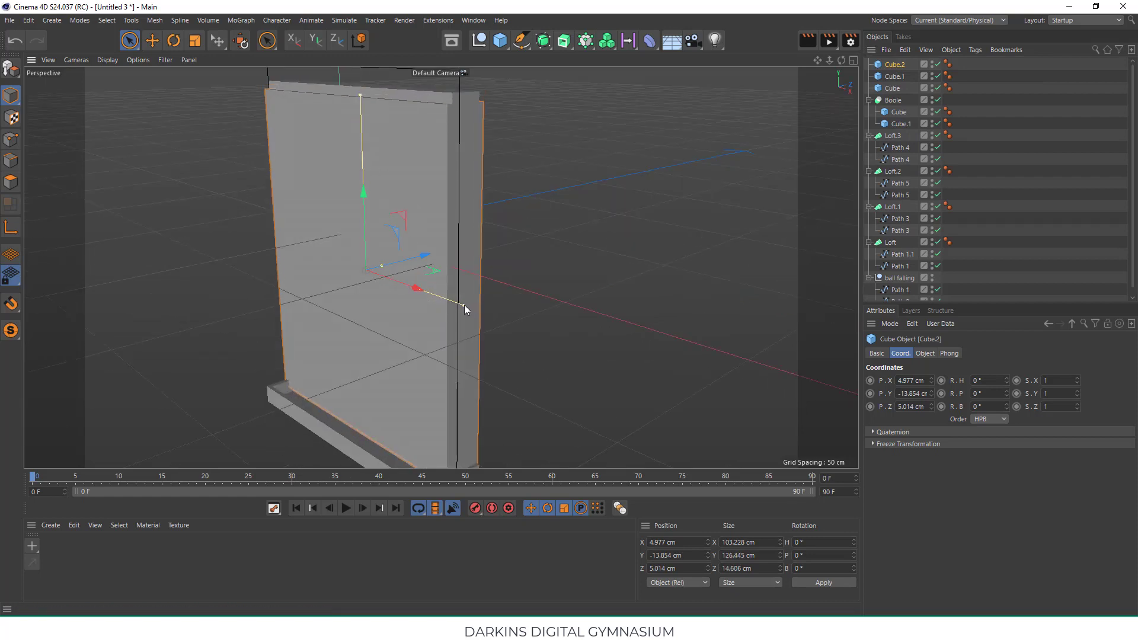
drag(464, 304, 457, 303)
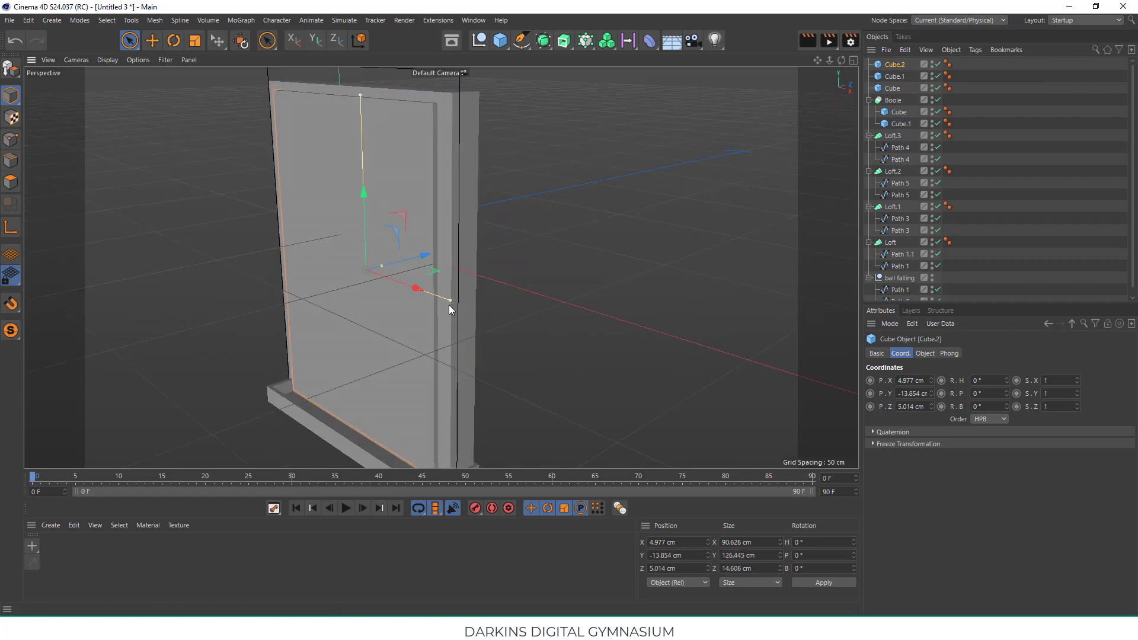
click(551, 42)
- Add Boole.1 holding Cube.1 and Cube.2 to cut the hollow frame
alt+click(595, 127)
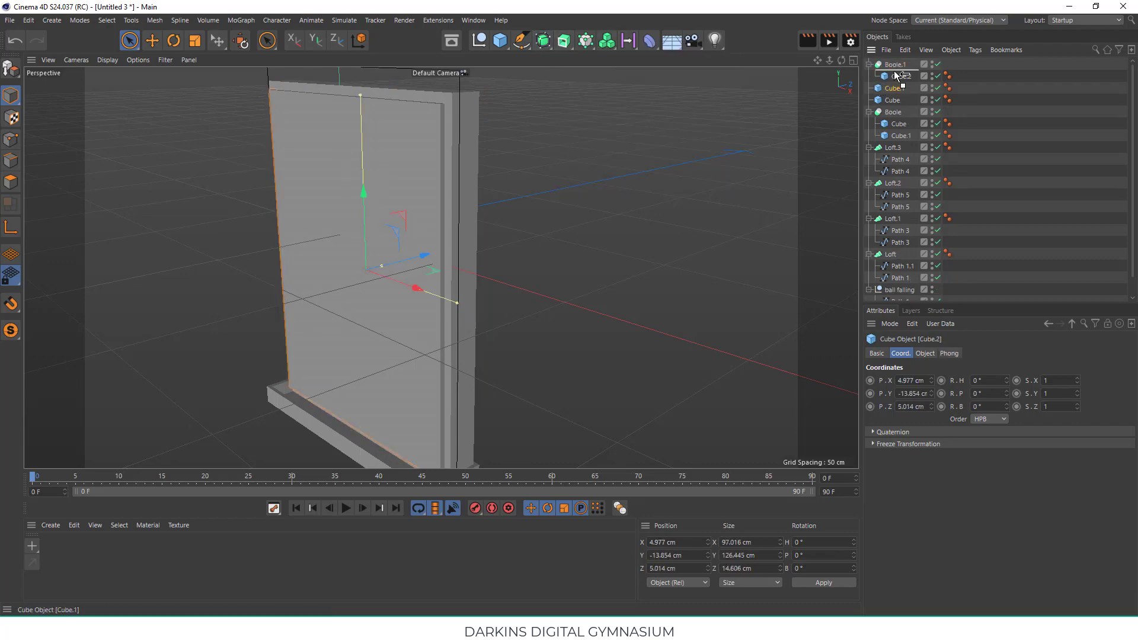
drag(895, 75, 896, 74)
alt+drag(518, 181, 463, 190)
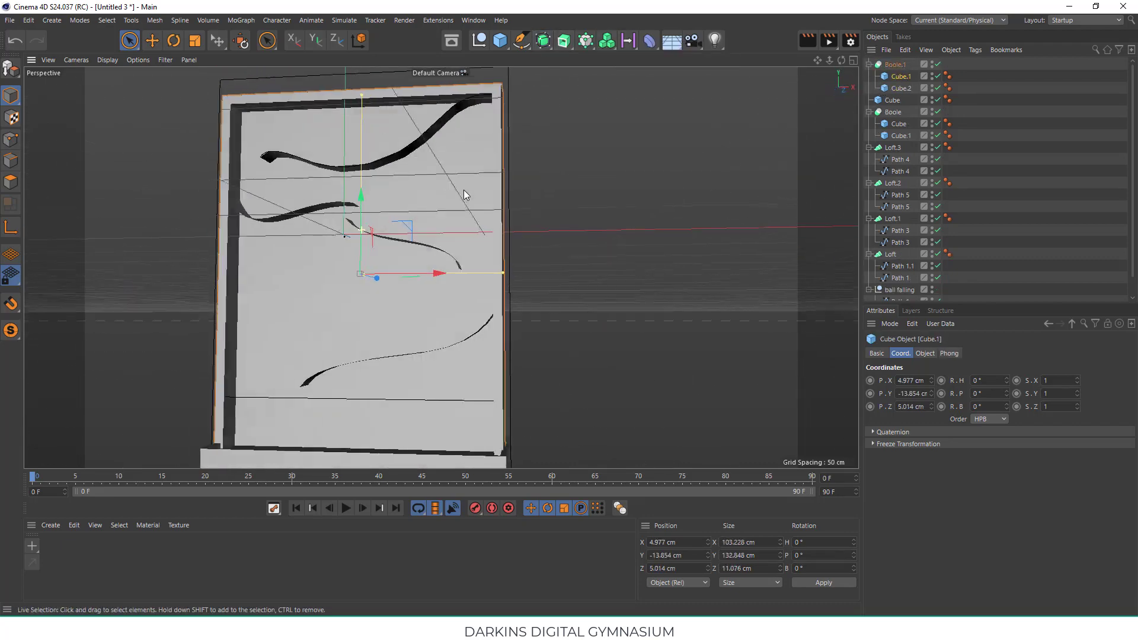
mouse_move(596, 162)
alt+mouse_down()
mouse_move(380, 176)
mouse_move(395, 192)
alt+mouse_up()
- Raise Cube.1 and Cube.2 along Y to line up the frame
click(901, 88)
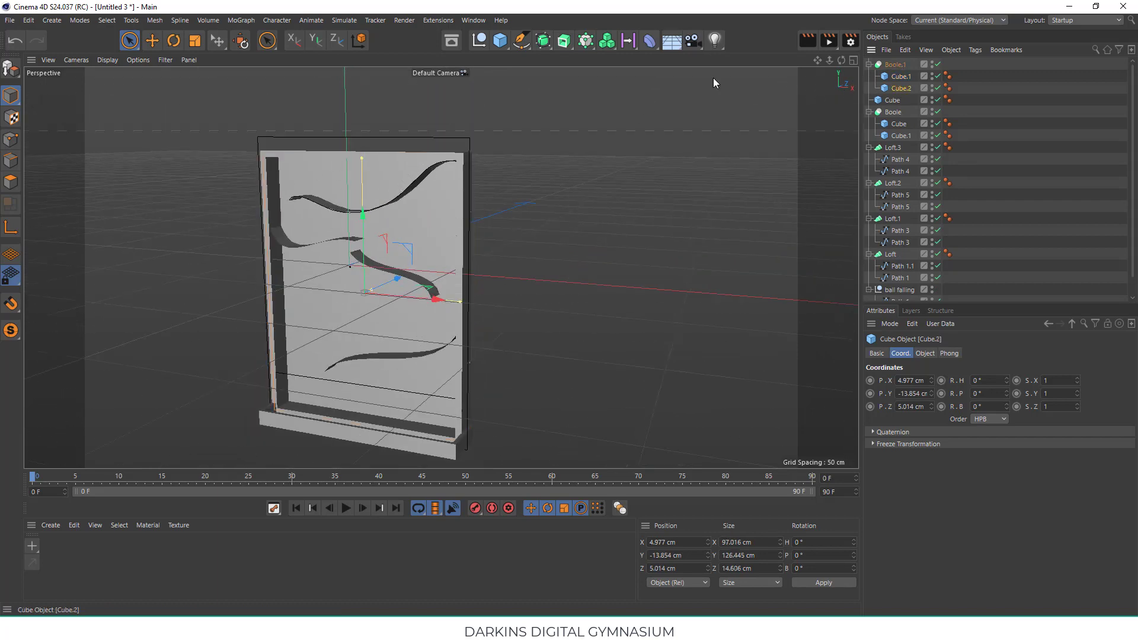
click(900, 76)
drag(363, 216, 363, 204)
click(871, 89)
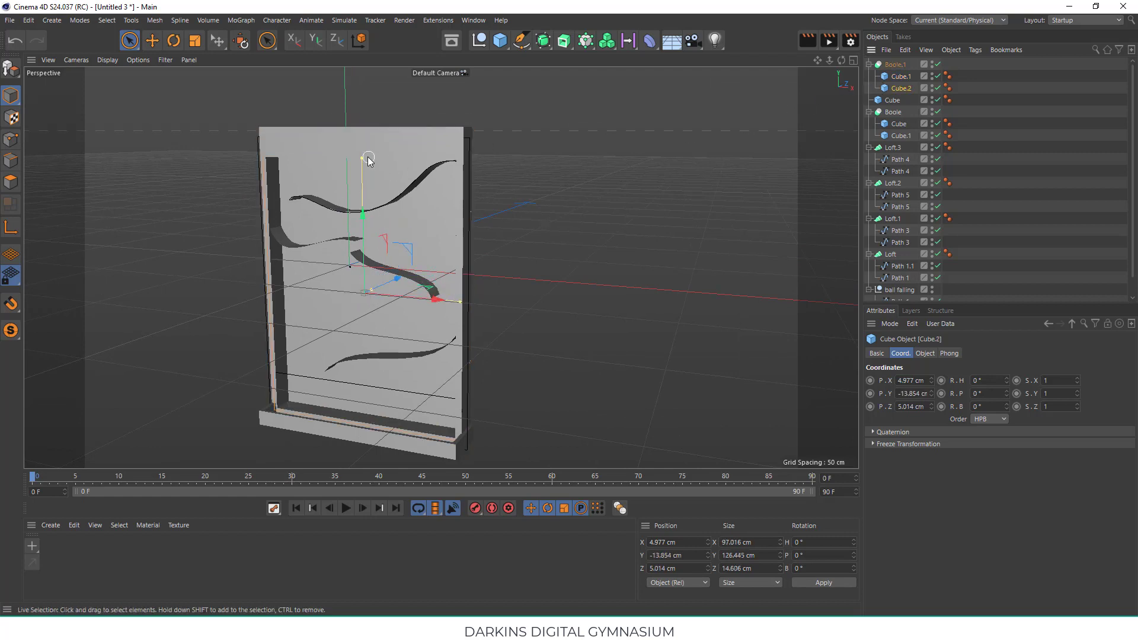
mouse_move(360, 152)
mouse_down()
mouse_move(370, 194)
mouse_move(368, 146)
mouse_up()
- Switch the viewport display to Gouraud Shading (Lines)
click(367, 238)
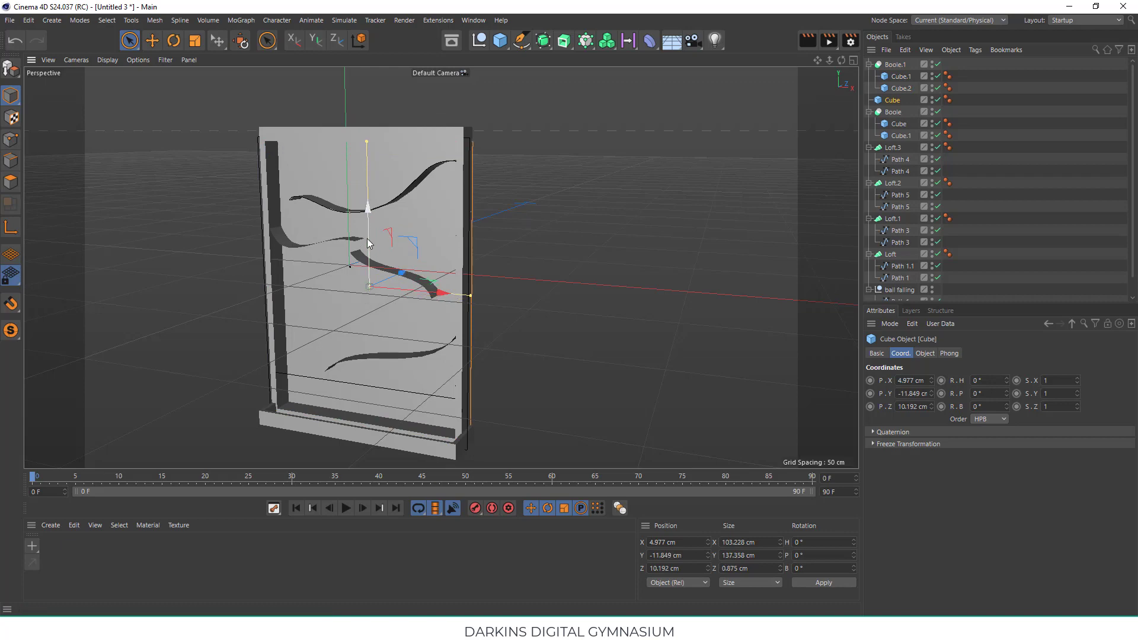
mouse_move(386, 279)
alt+mouse_down()
mouse_move(418, 215)
mouse_move(402, 191)
alt+mouse_up()
click(107, 60)
click(136, 93)
- Raise Loft.1's Mesh Subdivision U to 36
key(ctrl+z)
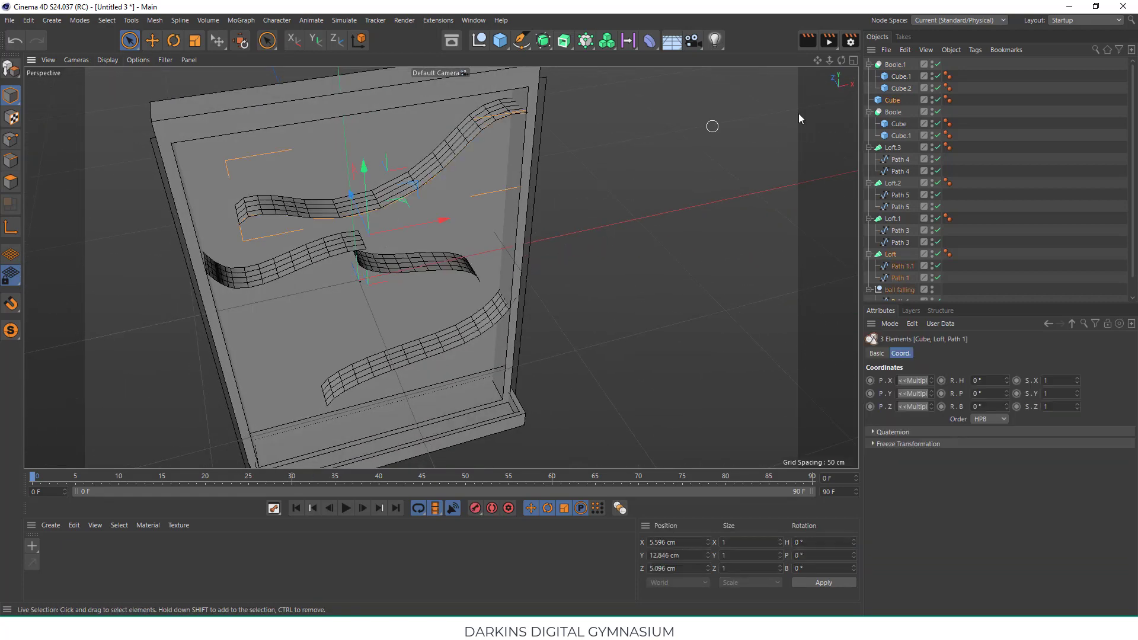
click(889, 255)
click(946, 353)
drag(982, 381, 982, 356)
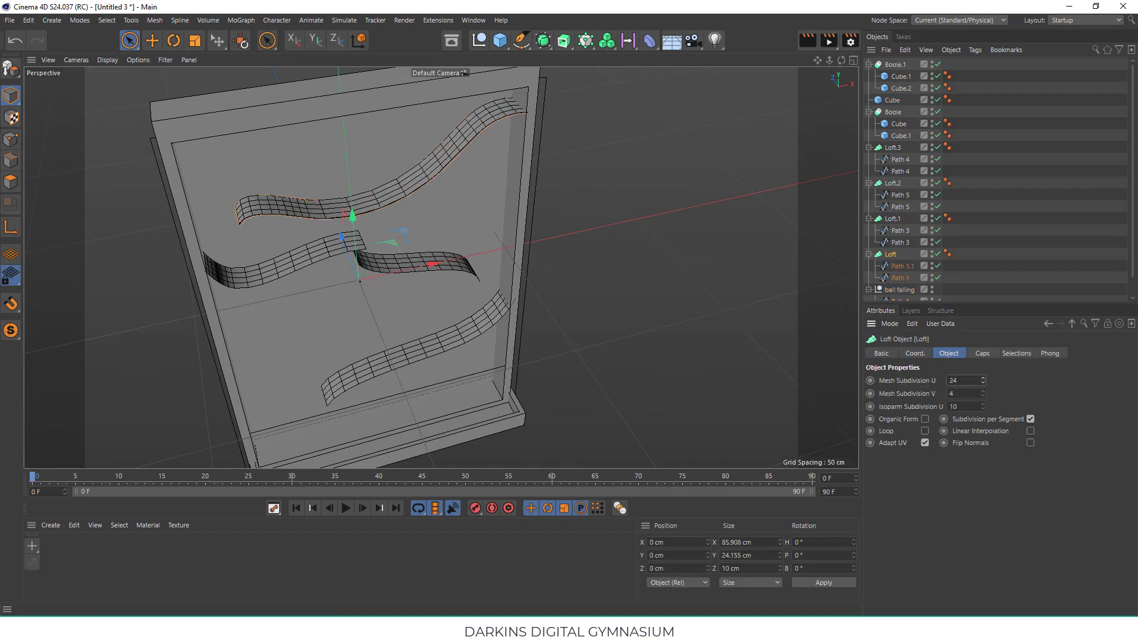
click(310, 263)
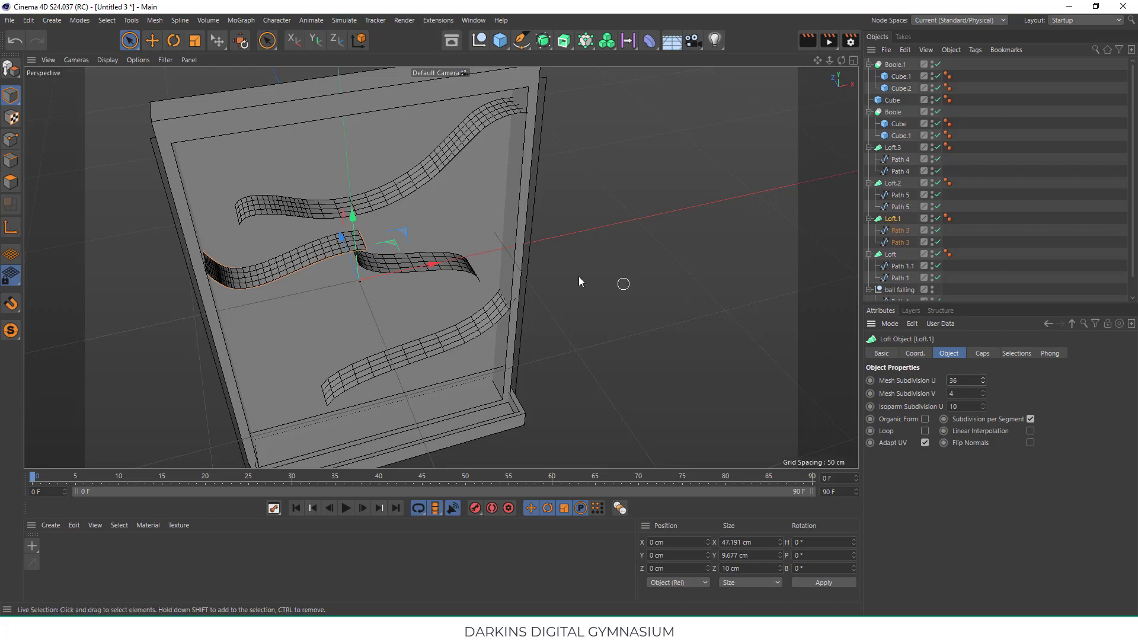
click(464, 267)
alt+drag(505, 286, 627, 200)
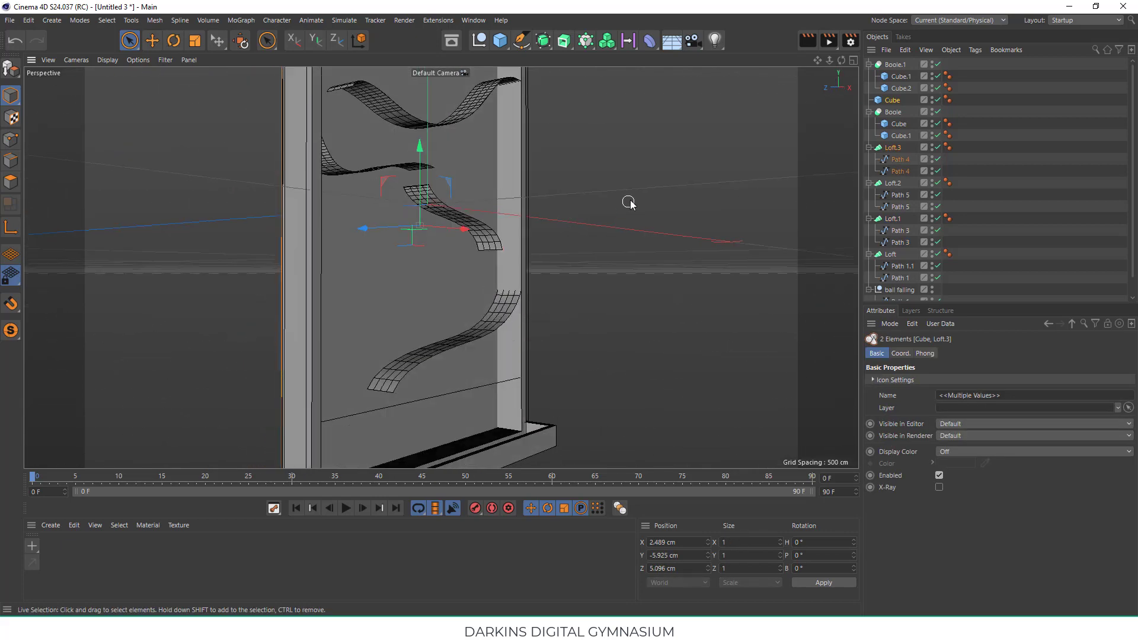
- Raise Loft.2's Mesh Subdivision U to 41
click(892, 147)
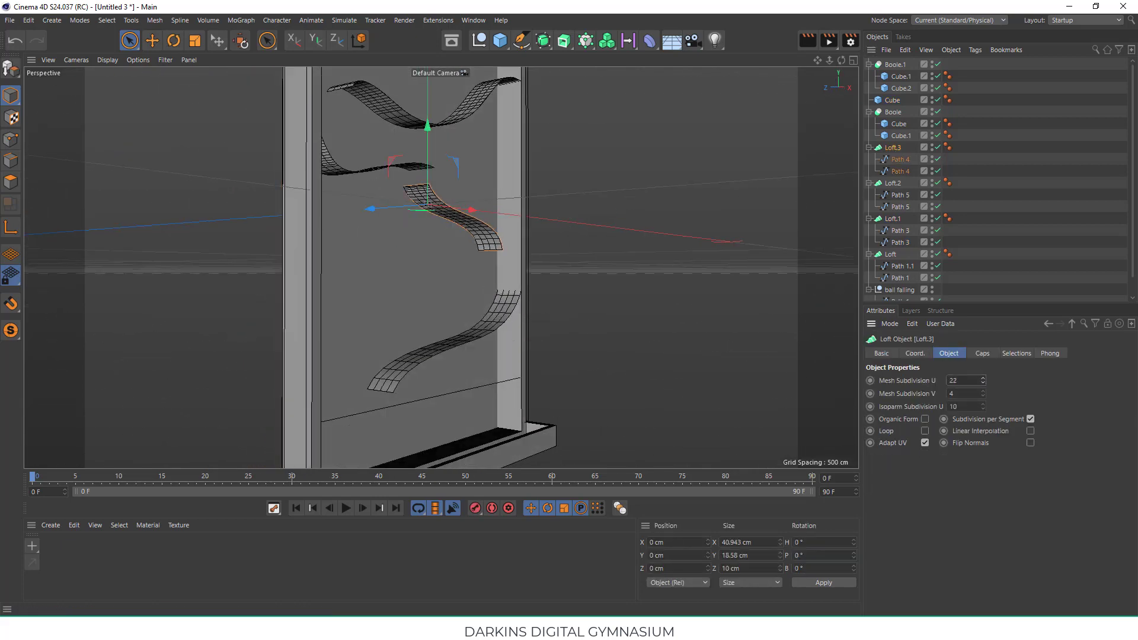
click(513, 327)
mouse_move(513, 327)
alt+mouse_down()
mouse_move(485, 371)
mouse_move(585, 362)
alt+mouse_up()
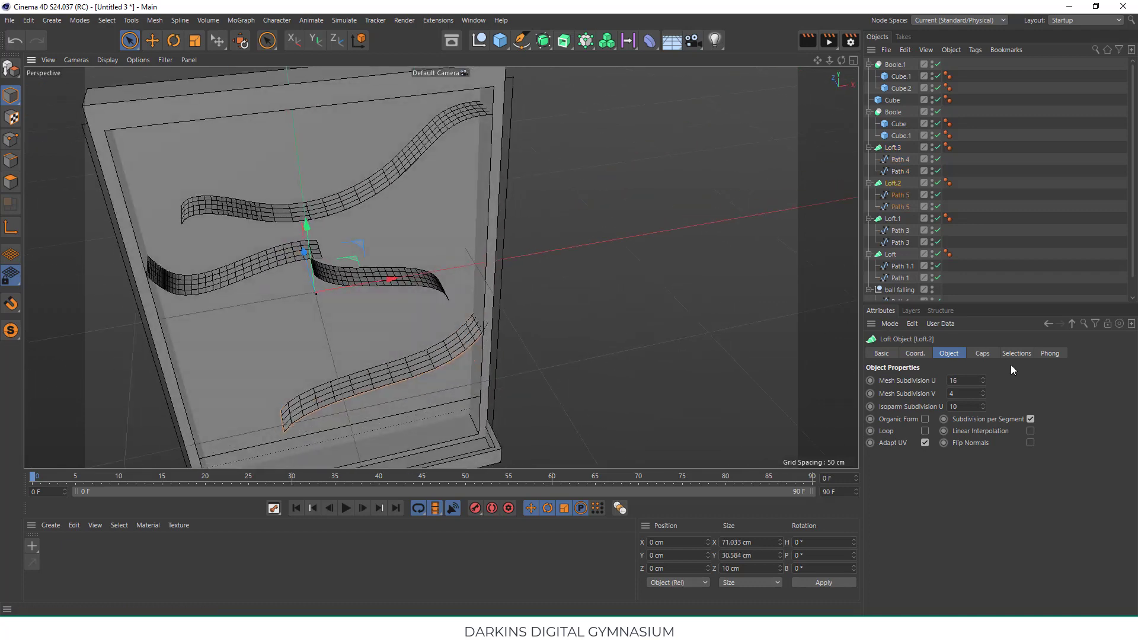
drag(982, 380, 983, 368)
mouse_move(538, 302)
alt+mouse_down()
mouse_move(351, 310)
mouse_move(421, 325)
alt+mouse_up()
alt+right_drag(421, 325, 612, 379)
click(896, 65)
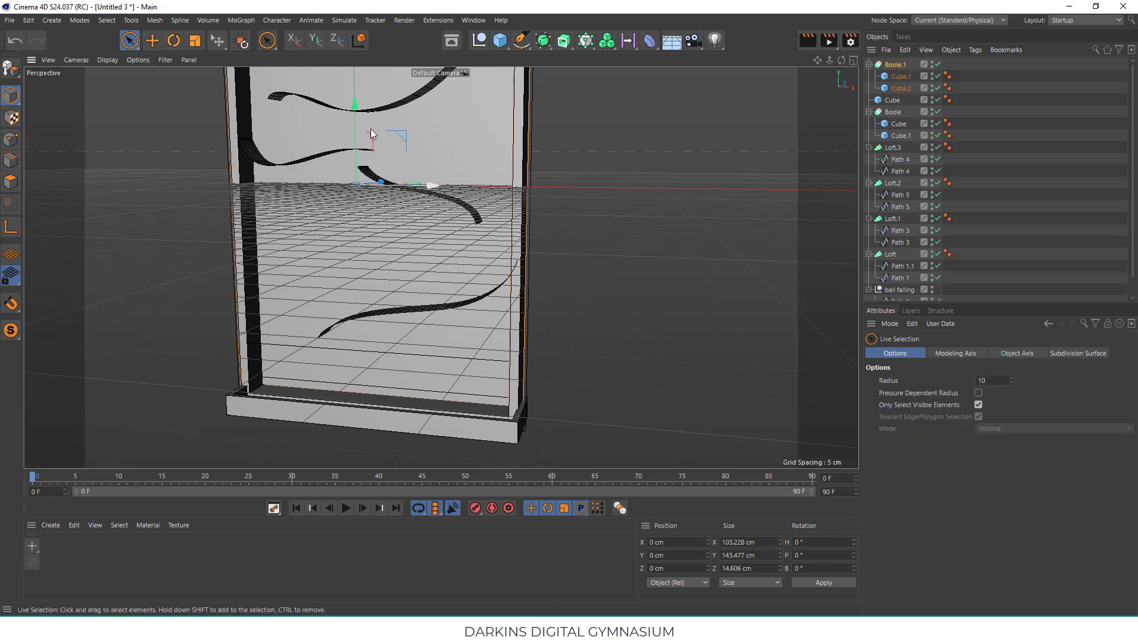
- Shift the board's Boole slightly back along Z
drag(354, 103, 365, 79)
key(ctrl+z)
click(893, 116)
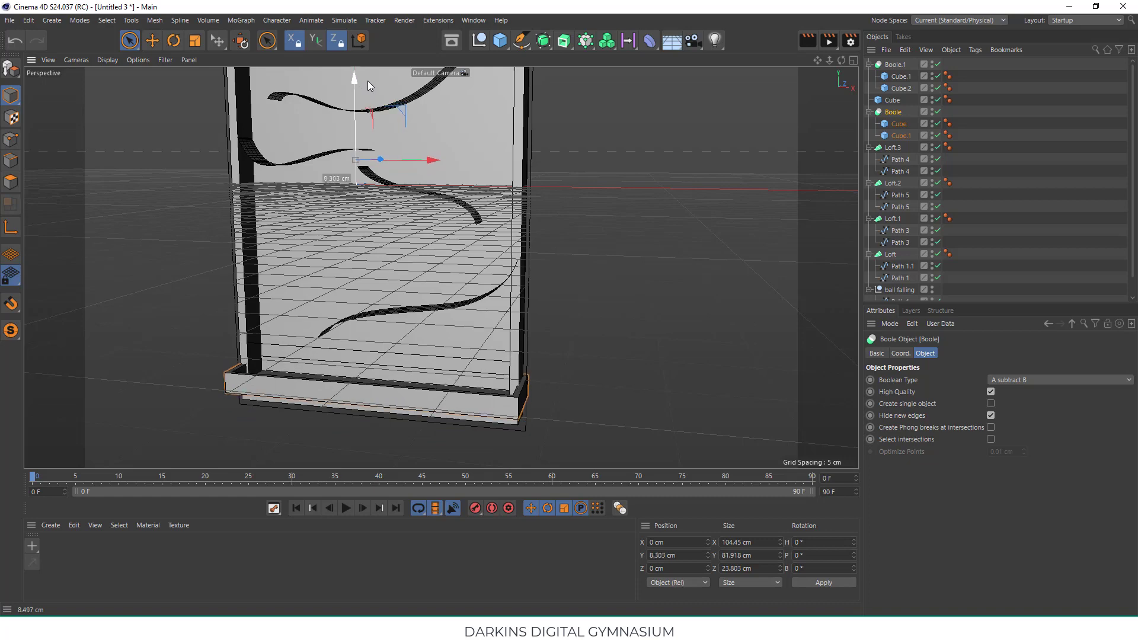
alt+drag(379, 239, 368, 262)
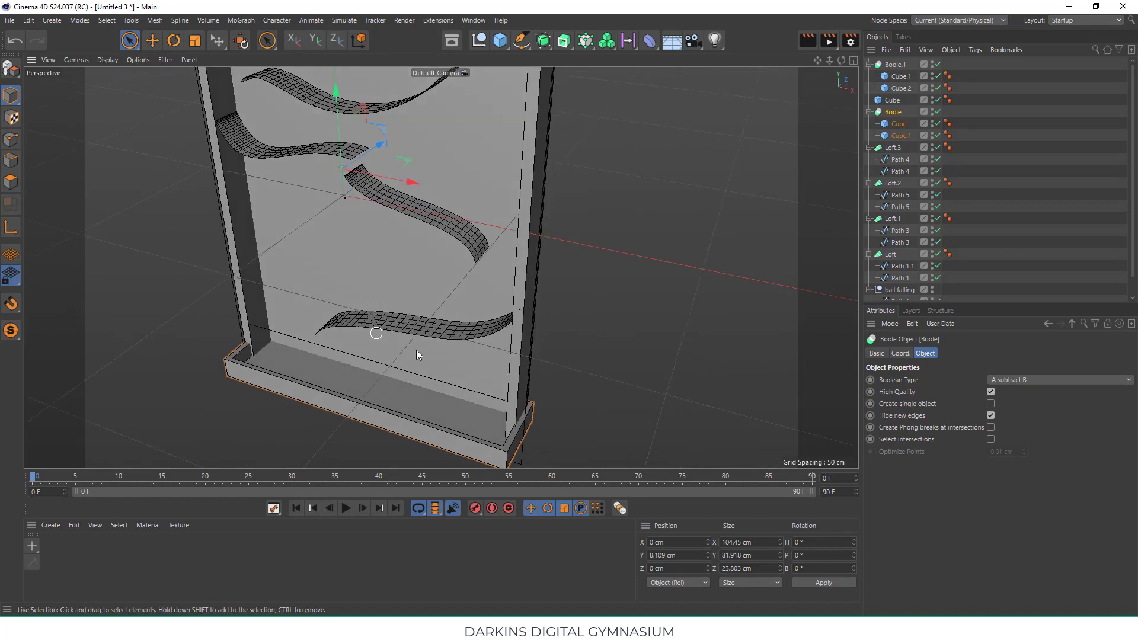
drag(375, 147, 371, 151)
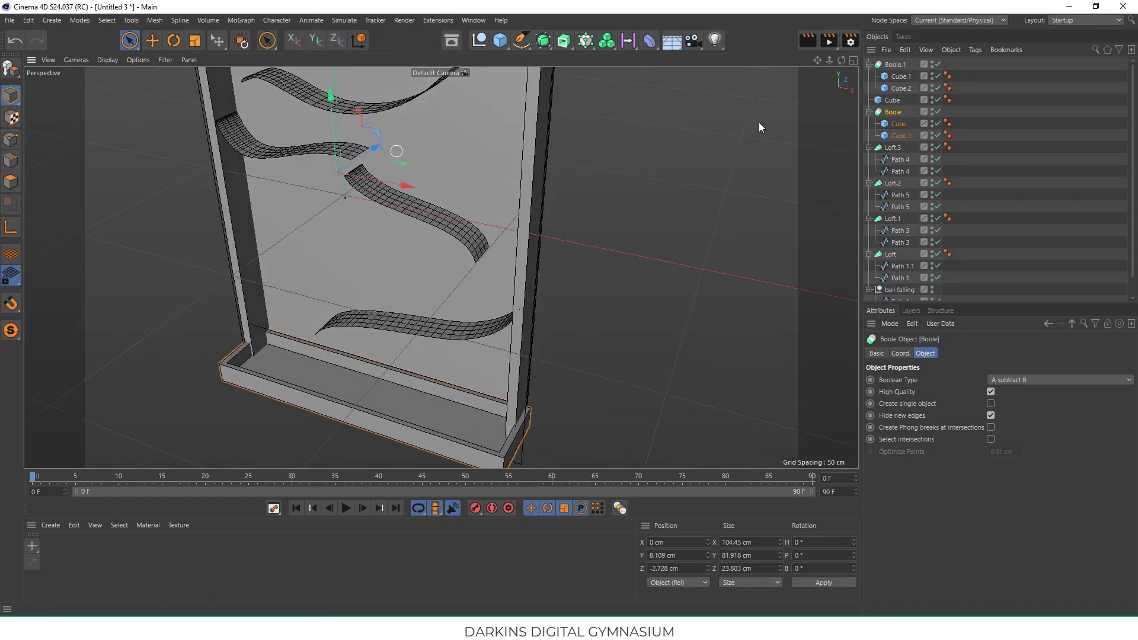
- Give the Boole a Rigid Body tag with Static Mesh collision, then add a Sphere
click(975, 50)
click(924, 193)
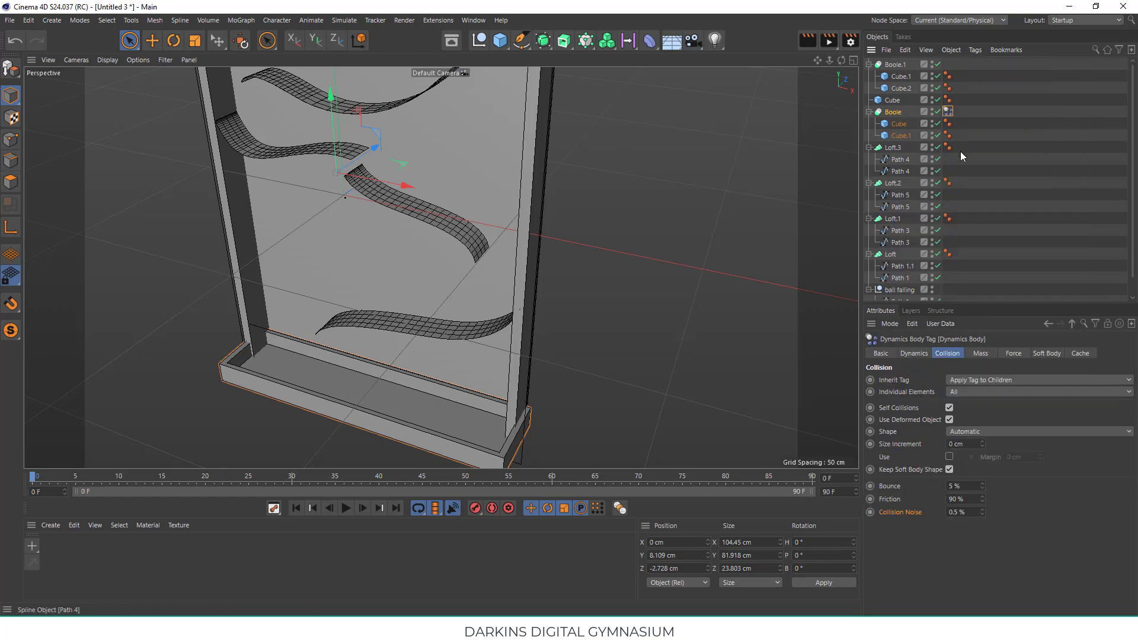
click(970, 430)
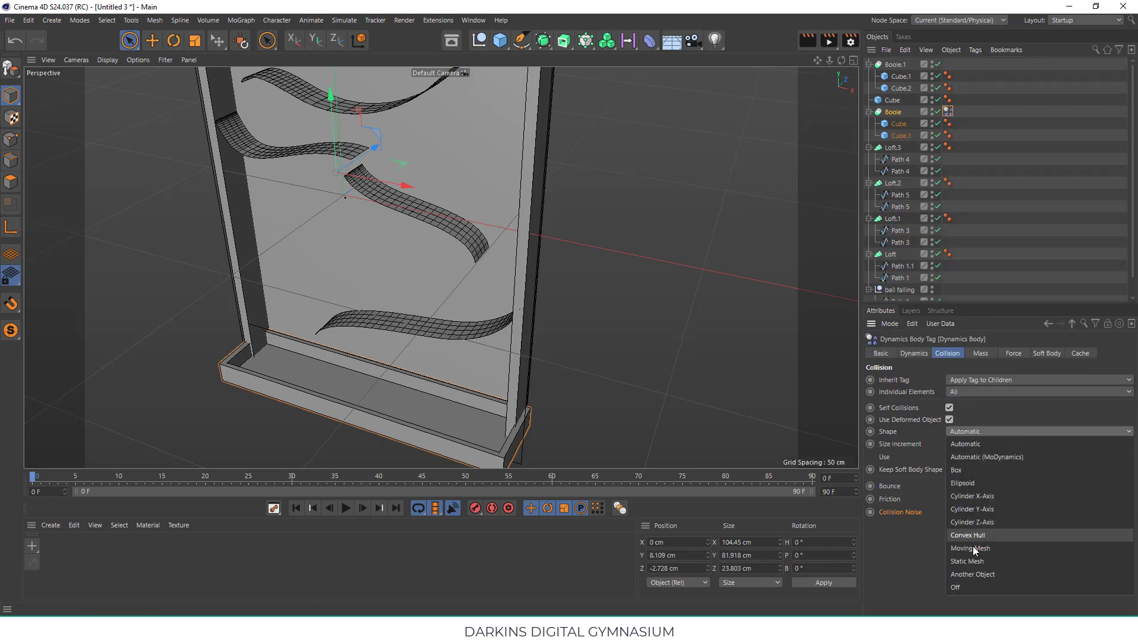
click(972, 545)
key(h)
click(688, 218)
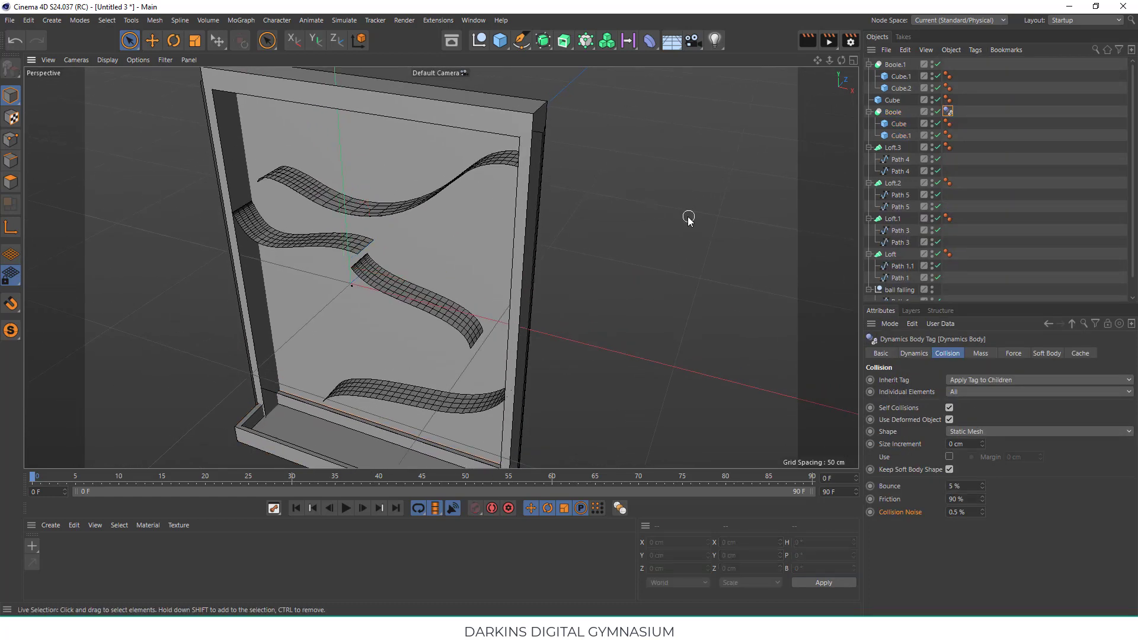
click(499, 40)
click(521, 142)
- Shrink the sphere to about 44.5% and move it right toward the top ramp
key(t)
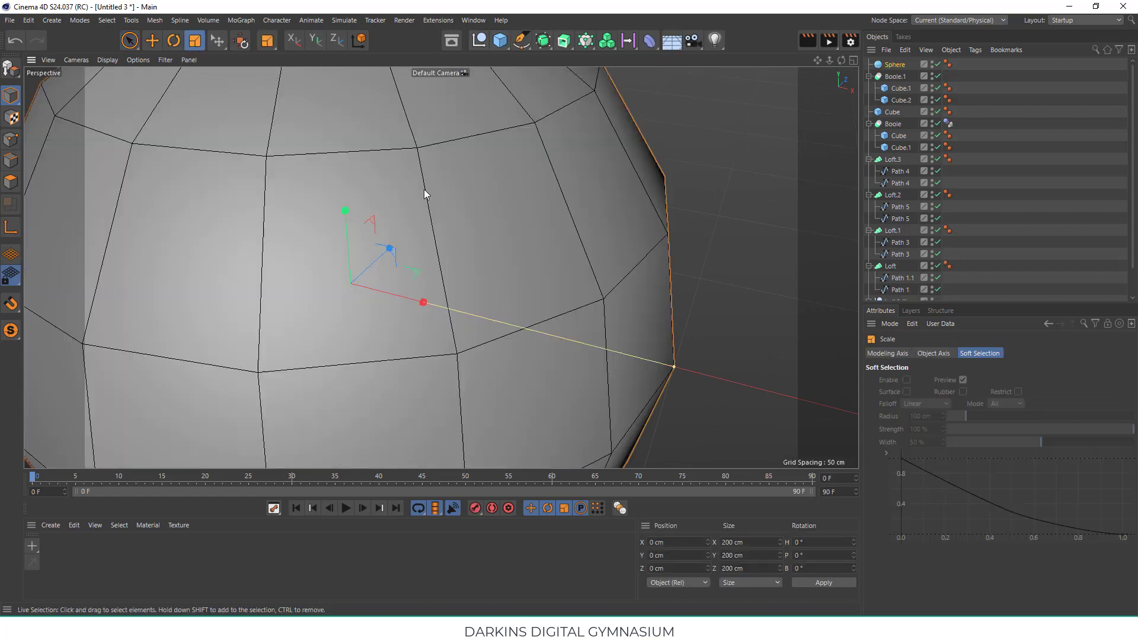
mouse_move(425, 193)
mouse_down()
mouse_move(275, 340)
mouse_move(146, 417)
mouse_move(275, 254)
mouse_move(273, 265)
mouse_move(321, 245)
mouse_up()
click(129, 40)
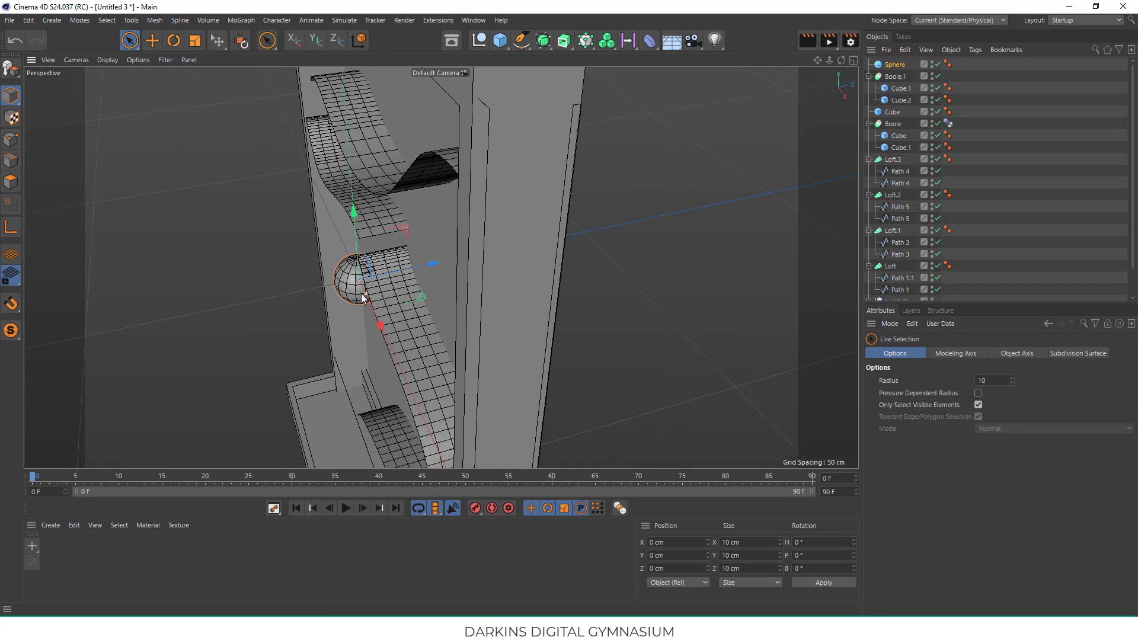
click(852, 61)
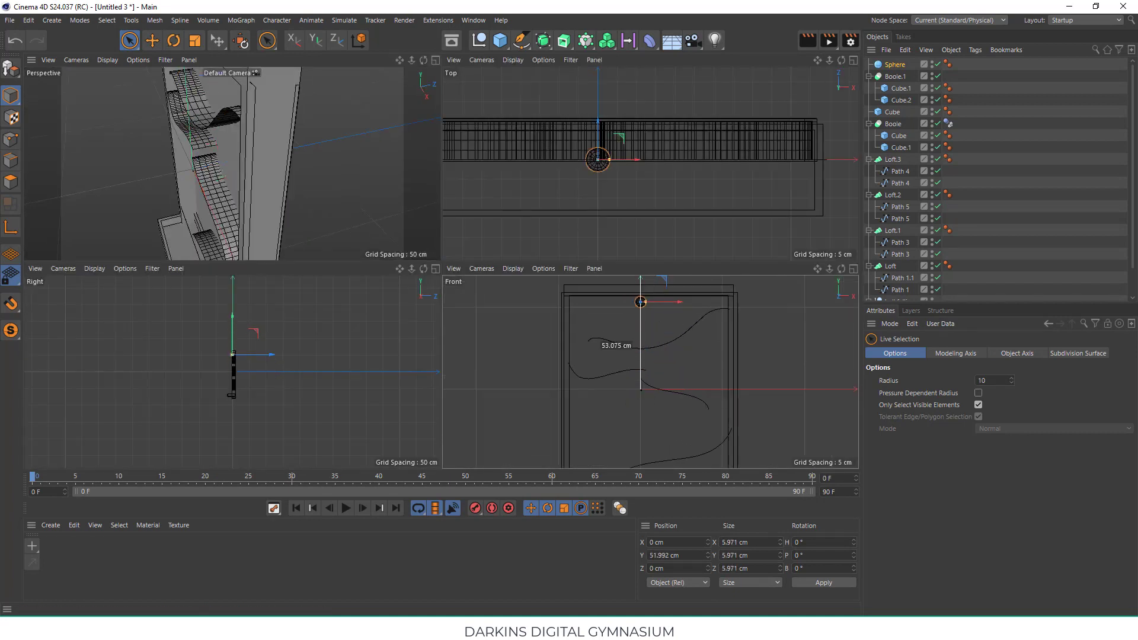
scroll(666, 300, up, 5)
drag(642, 320, 783, 317)
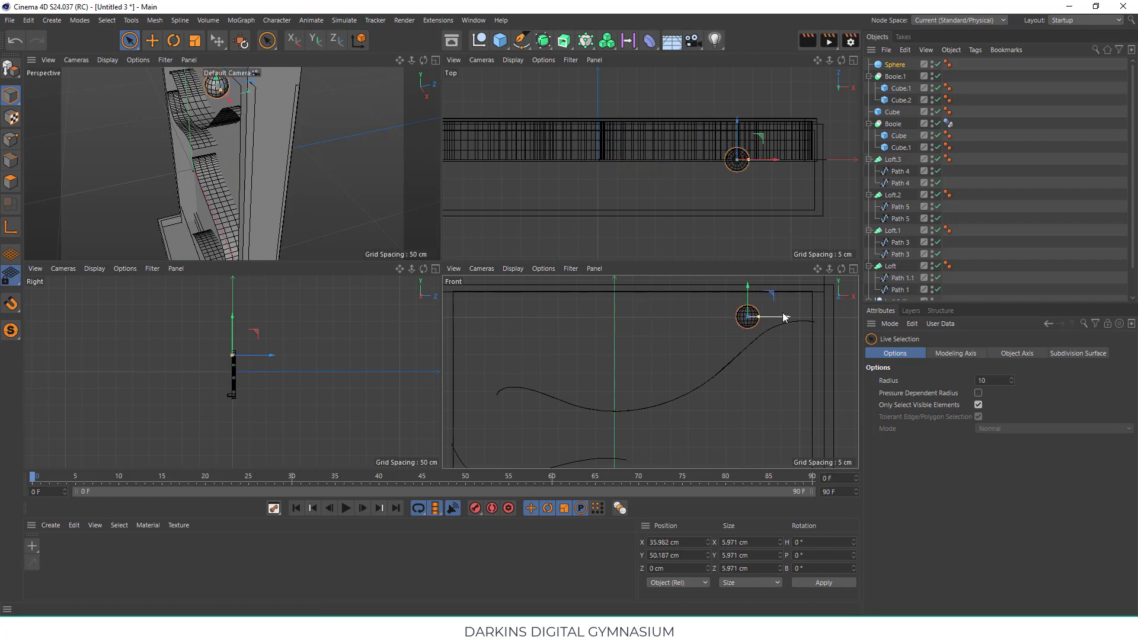
- Make the thin back panel Cube taller, to a Y size of 145.307 cm
scroll(721, 312, down, 2)
scroll(705, 344, down, 2)
scroll(694, 373, down, 2)
scroll(276, 134, up, 4)
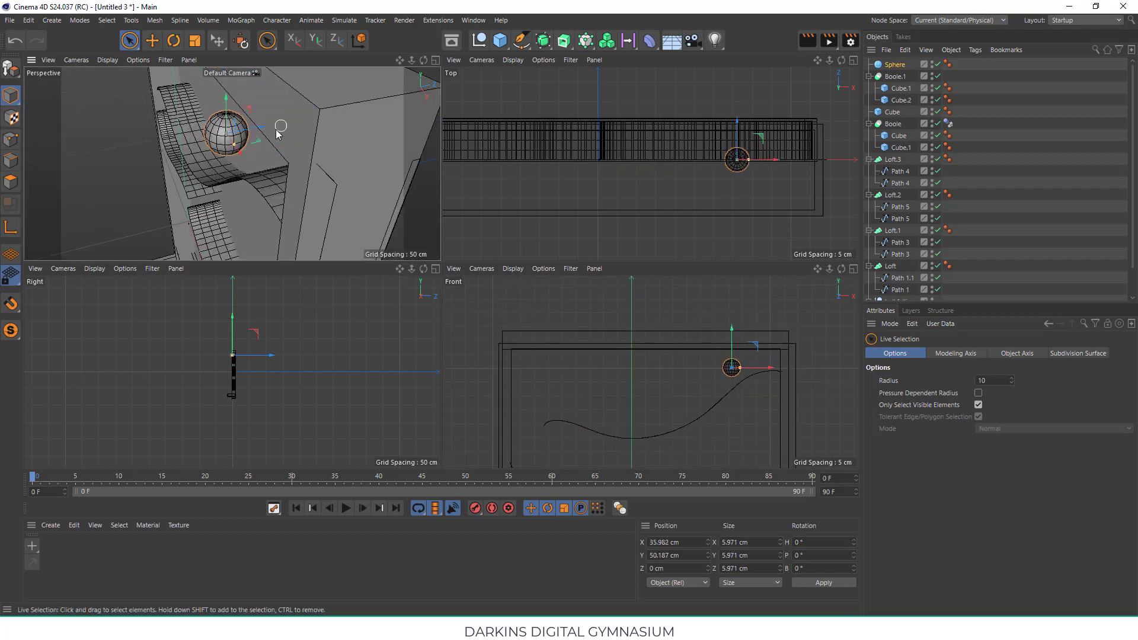
alt+drag(276, 134, 318, 108)
click(898, 100)
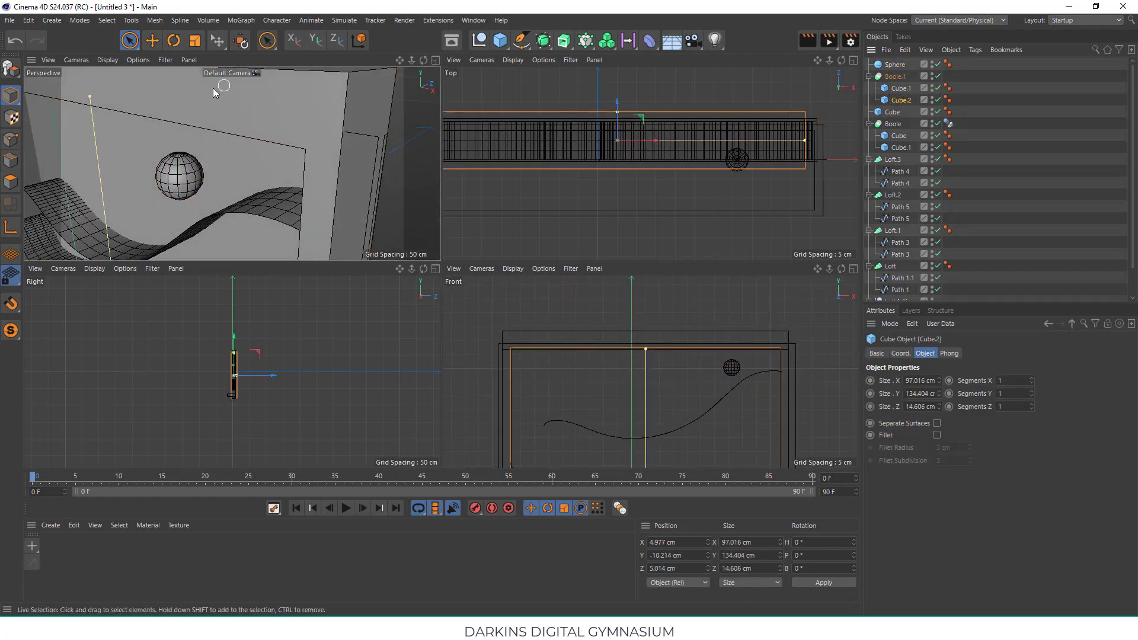
alt+drag(214, 92, 123, 105)
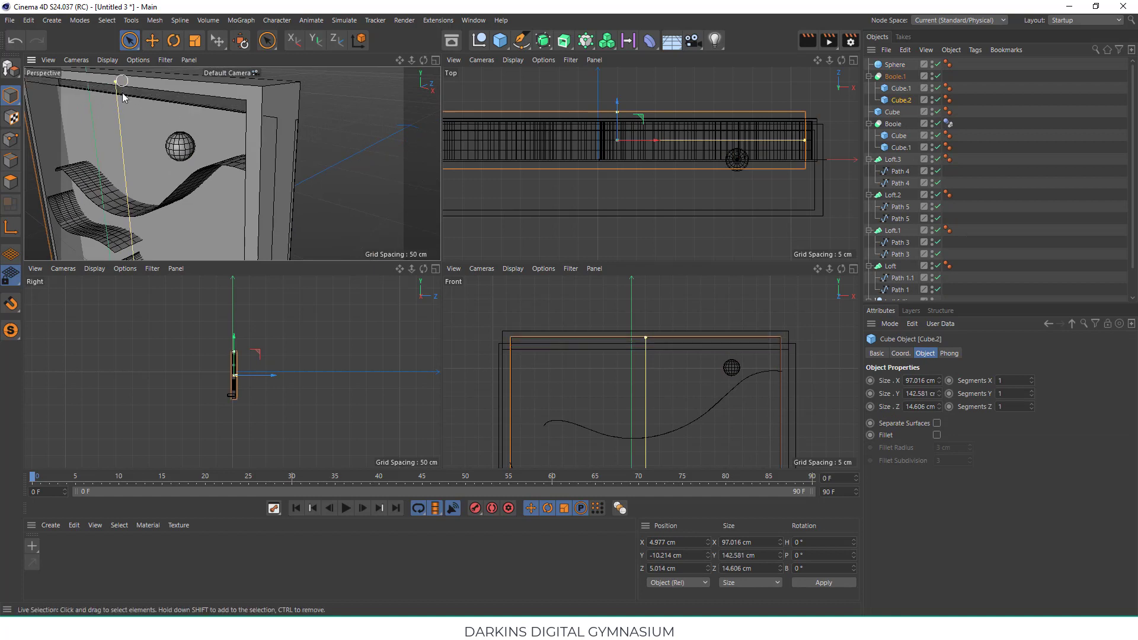
click(121, 92)
mouse_move(131, 96)
mouse_down()
mouse_move(133, 81)
mouse_move(220, 93)
mouse_move(201, 107)
mouse_move(283, 101)
mouse_up()
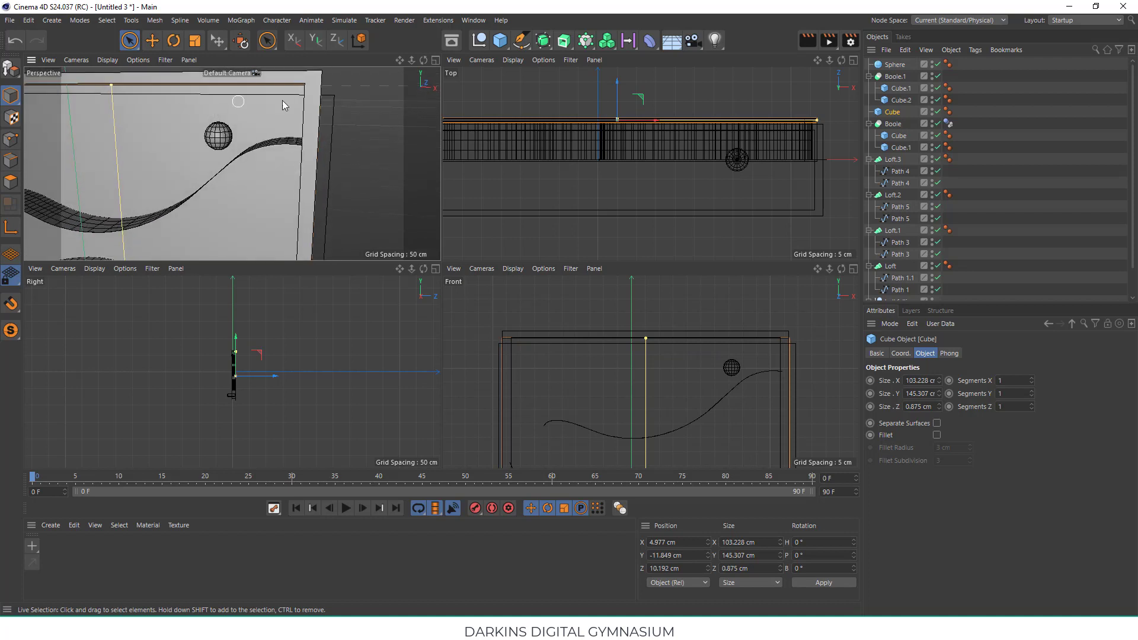
- Disable the Path 2 spline and move the sphere forward off the back panel
click(335, 94)
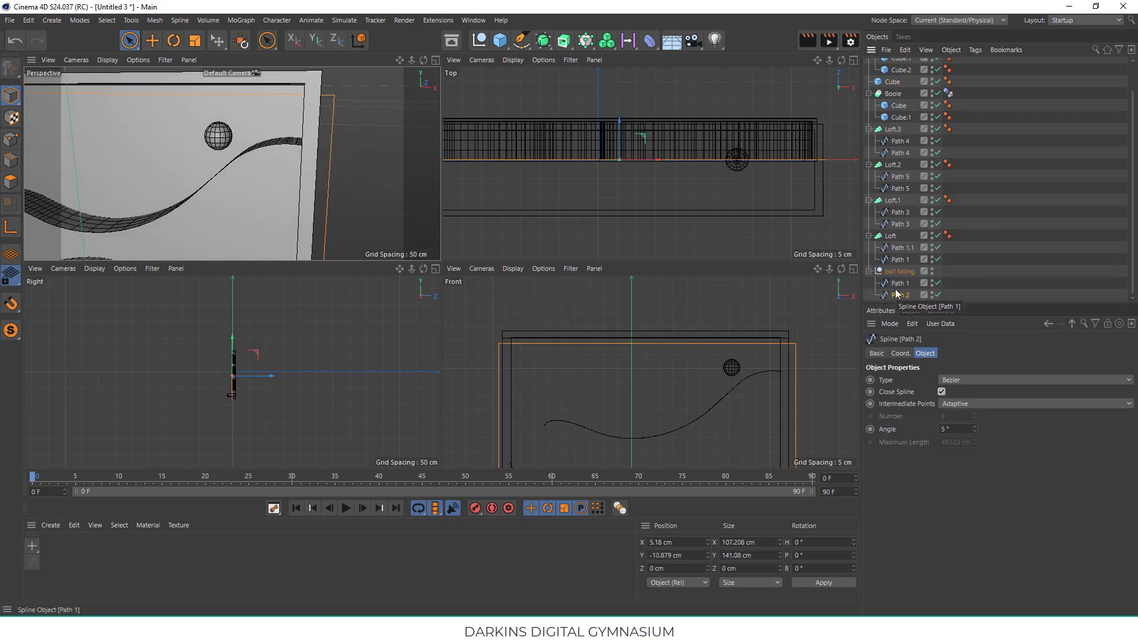
click(936, 295)
alt+drag(338, 152, 273, 152)
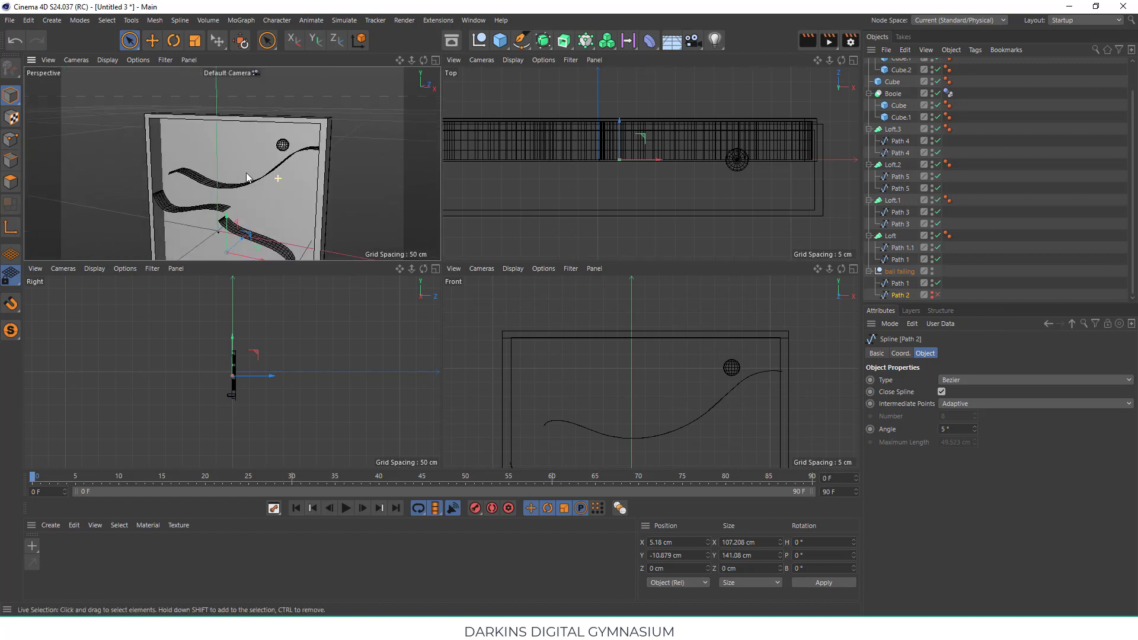
scroll(907, 79, up, 3)
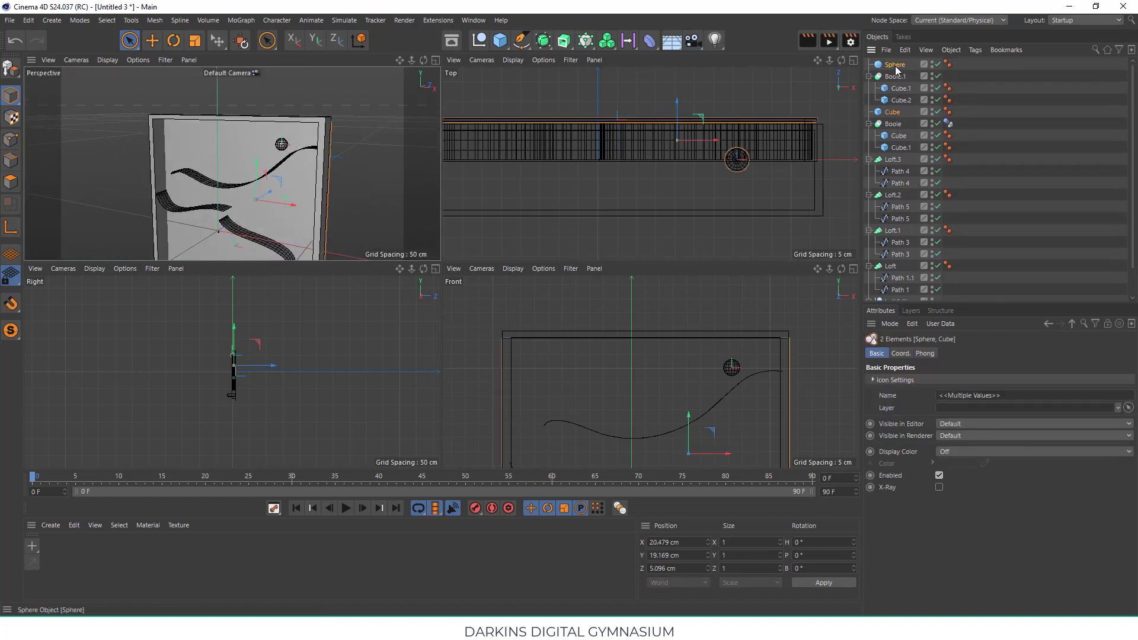
click(894, 65)
scroll(282, 144, up, 5)
scroll(339, 149, up, 2)
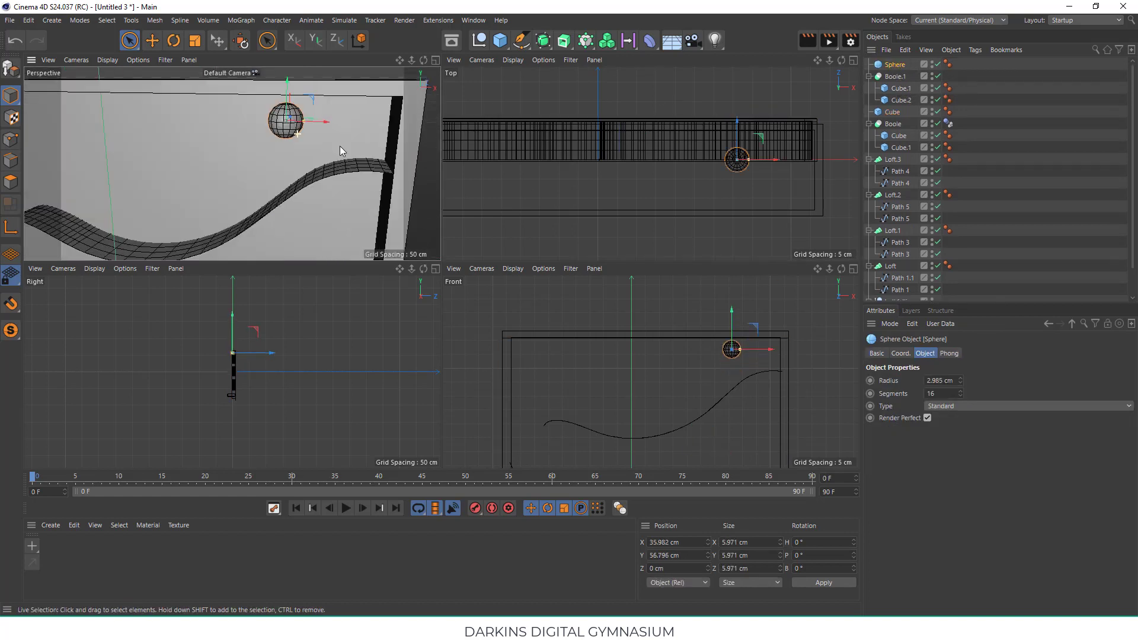
alt+drag(339, 145, 409, 152)
mouse_move(292, 126)
mouse_down()
mouse_move(233, 107)
mouse_move(316, 155)
mouse_move(297, 188)
mouse_move(330, 158)
mouse_move(310, 213)
mouse_move(389, 211)
mouse_move(334, 144)
mouse_move(233, 165)
mouse_up()
- Give the Sphere a Rigid Body dynamics tag
click(436, 60)
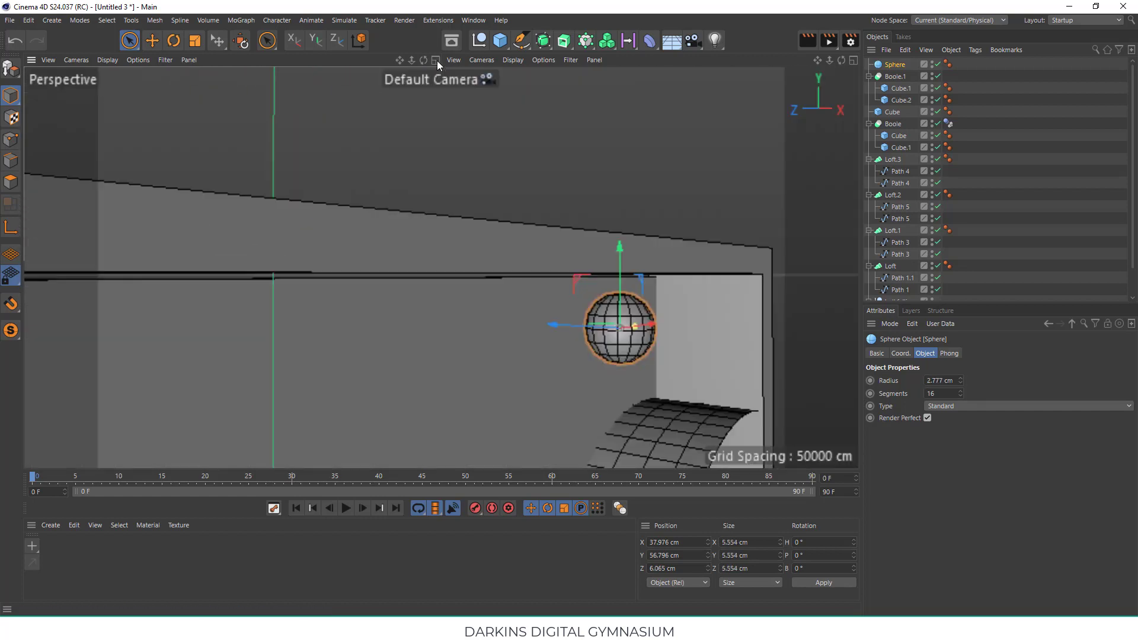
mouse_move(486, 273)
alt+mouse_down()
mouse_move(501, 284)
mouse_move(487, 234)
mouse_move(729, 146)
alt+mouse_up()
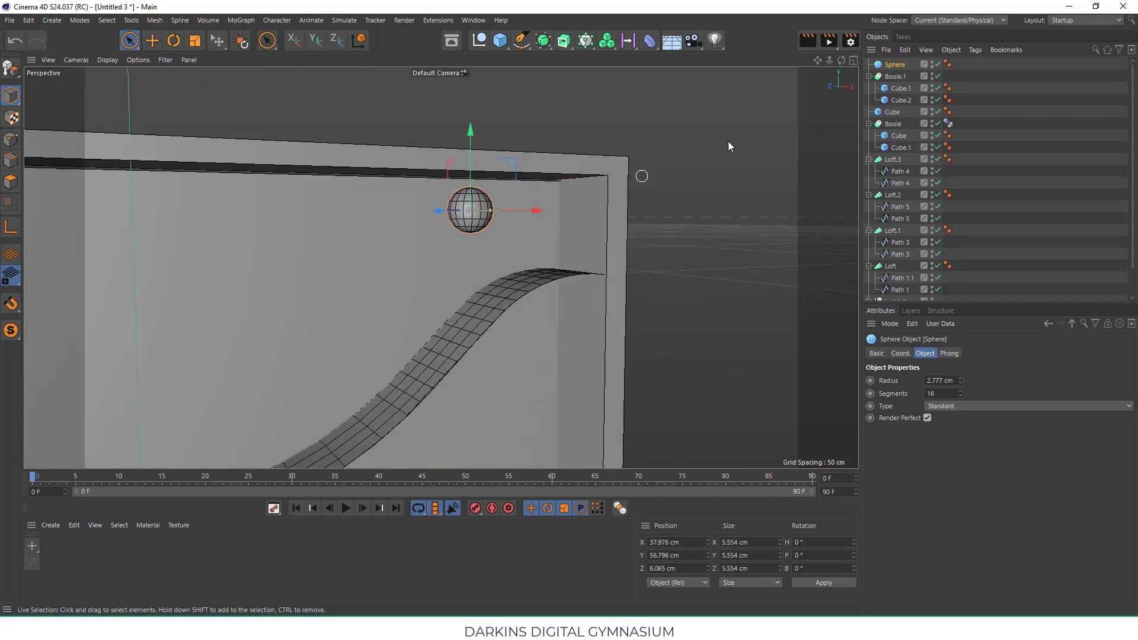
click(975, 49)
click(957, 199)
- Give the Loft ramp a dynamics body with Static Mesh collision and preview the fall
click(509, 280)
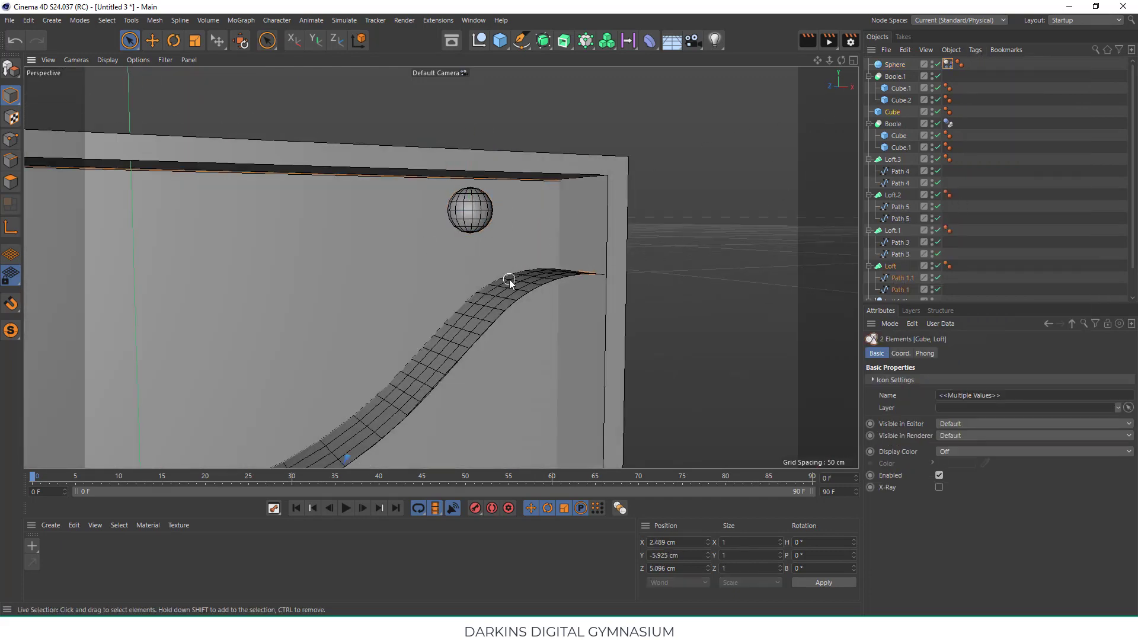
click(891, 266)
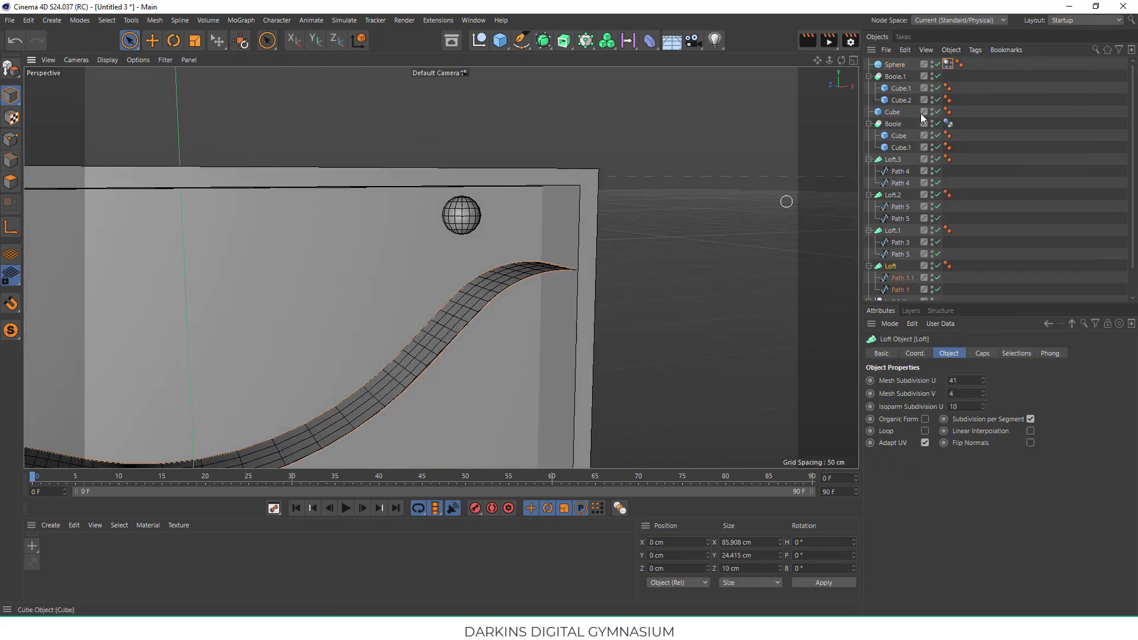
click(976, 50)
mouse_move(1005, 199)
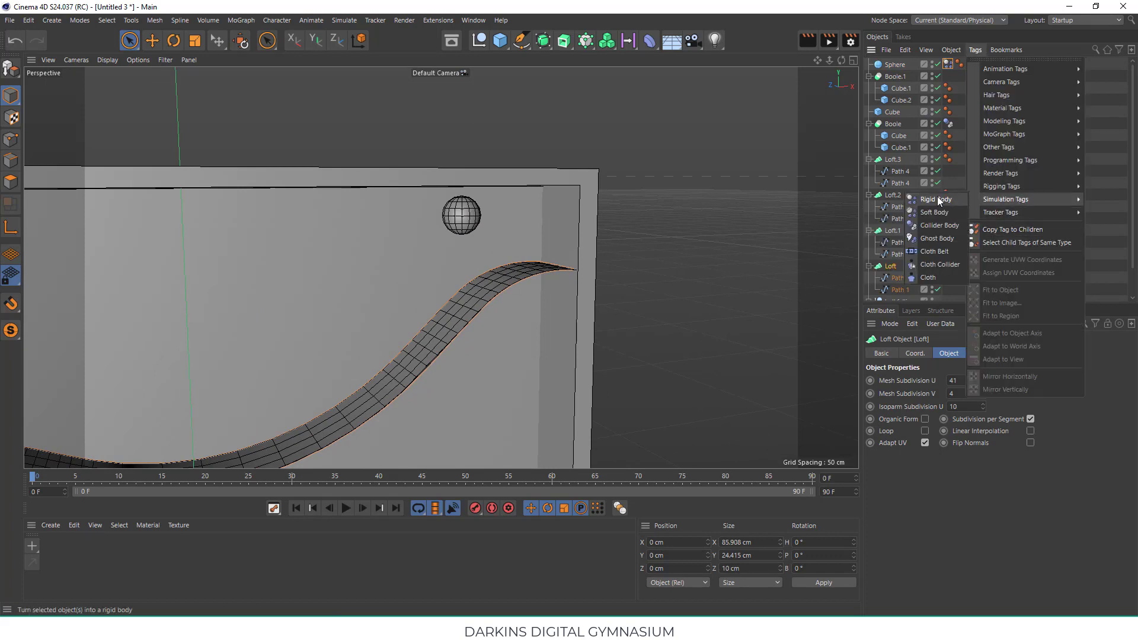
click(939, 200)
alt+drag(462, 291, 437, 294)
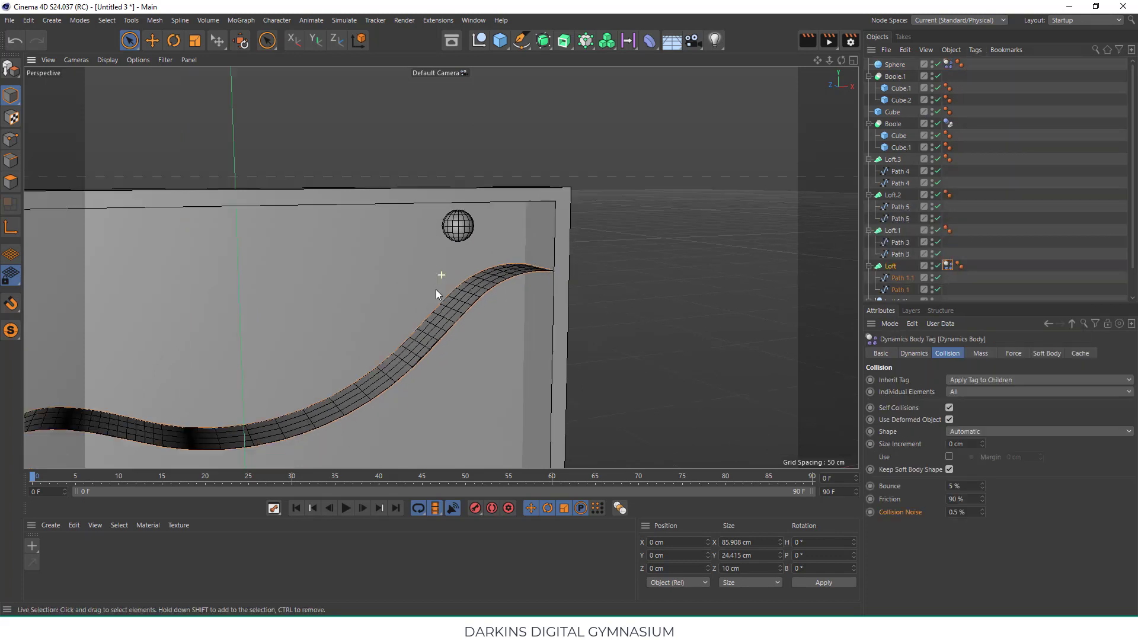
click(1012, 431)
click(978, 562)
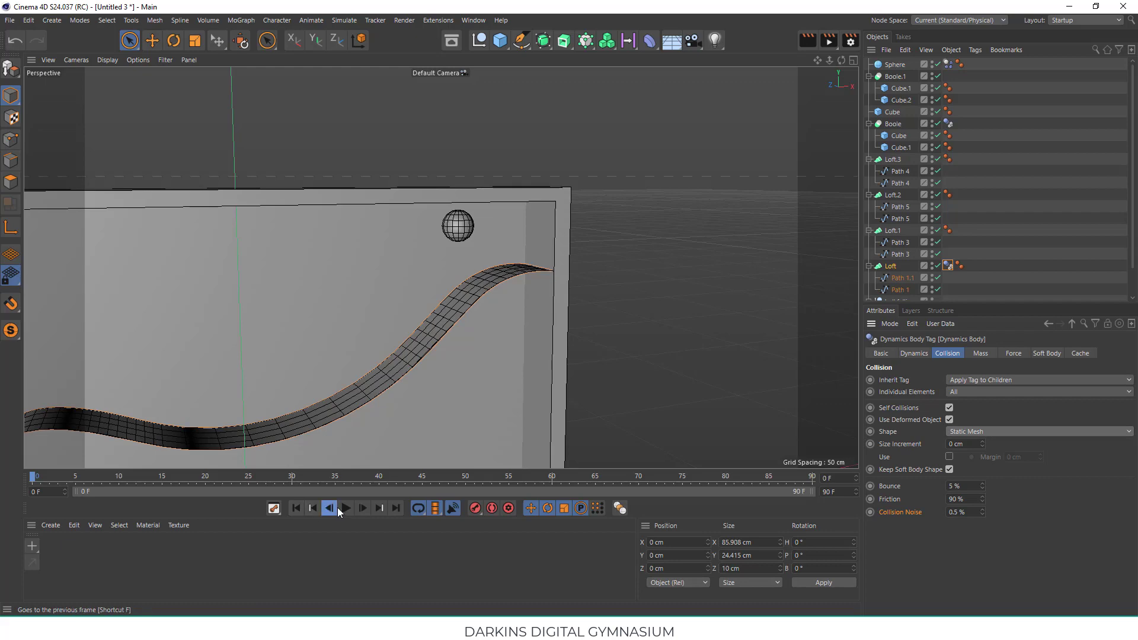
click(346, 508)
alt+drag(344, 308, 265, 337)
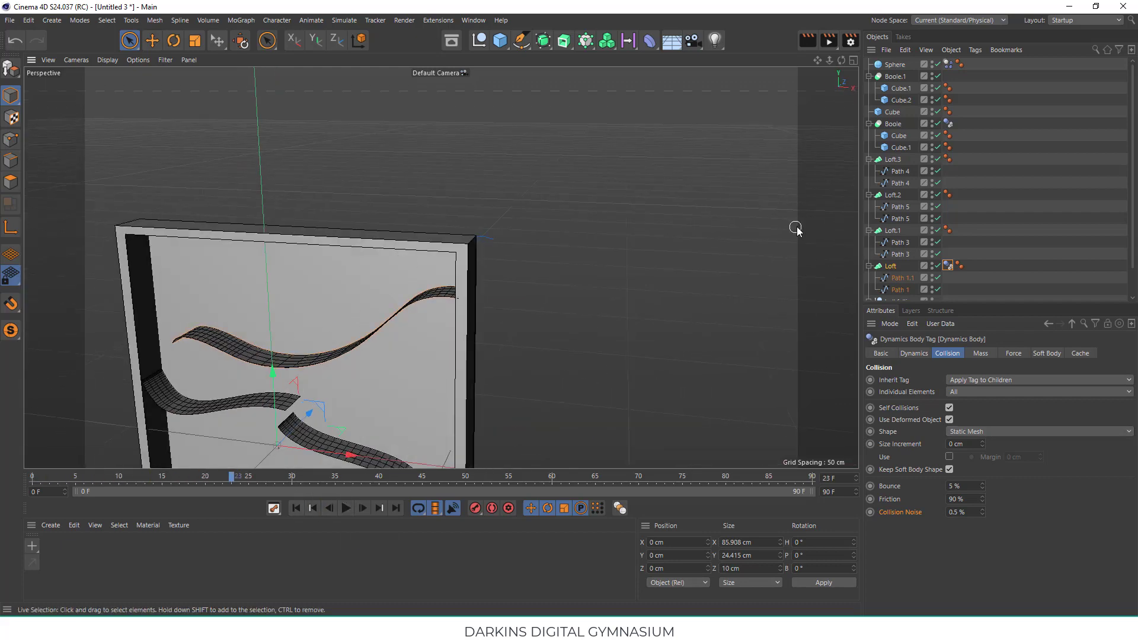
click(375, 270)
- Add dynamics body tags to the back panel Cube and Boole.1, test-playing the drop
right_click(936, 110)
mouse_move(1005, 199)
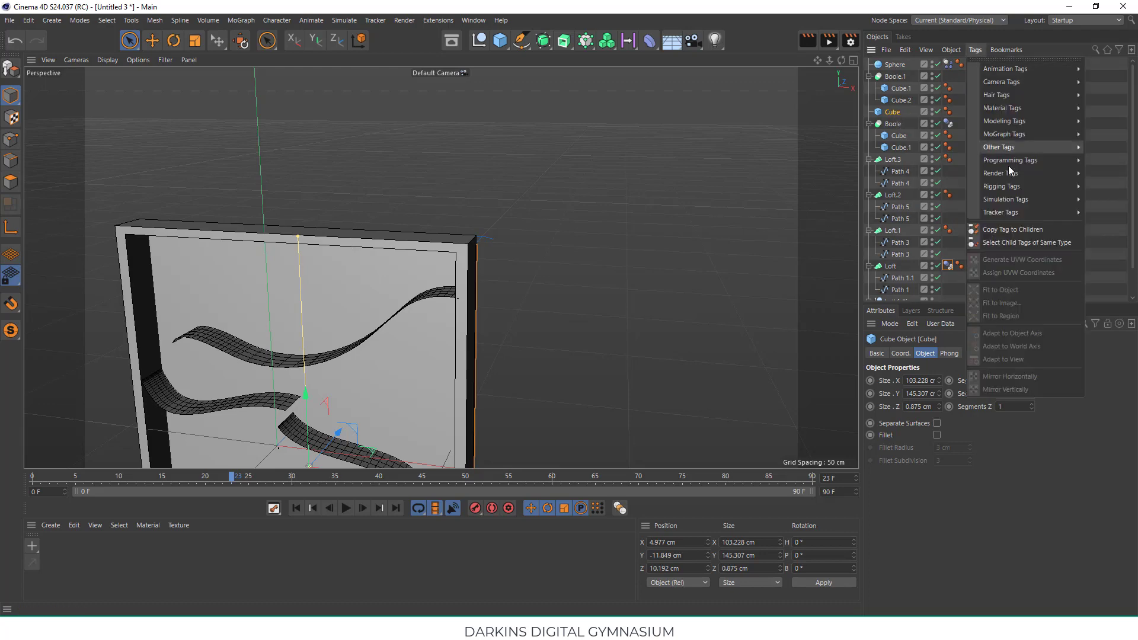
click(924, 224)
click(305, 508)
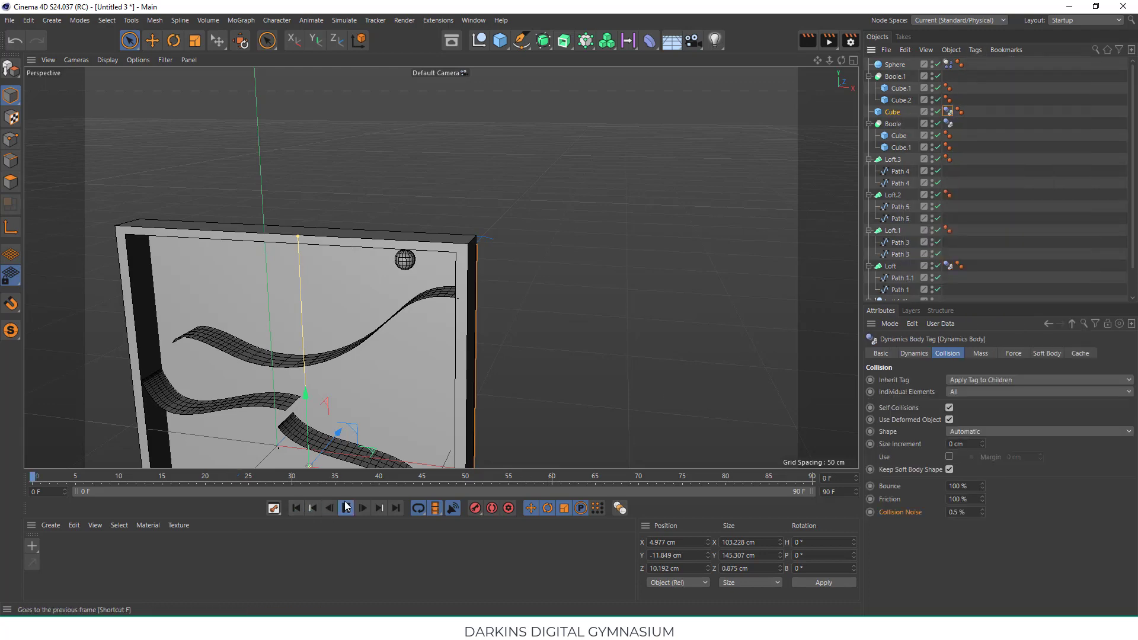
click(346, 509)
click(346, 509)
scroll(284, 290, up, 3)
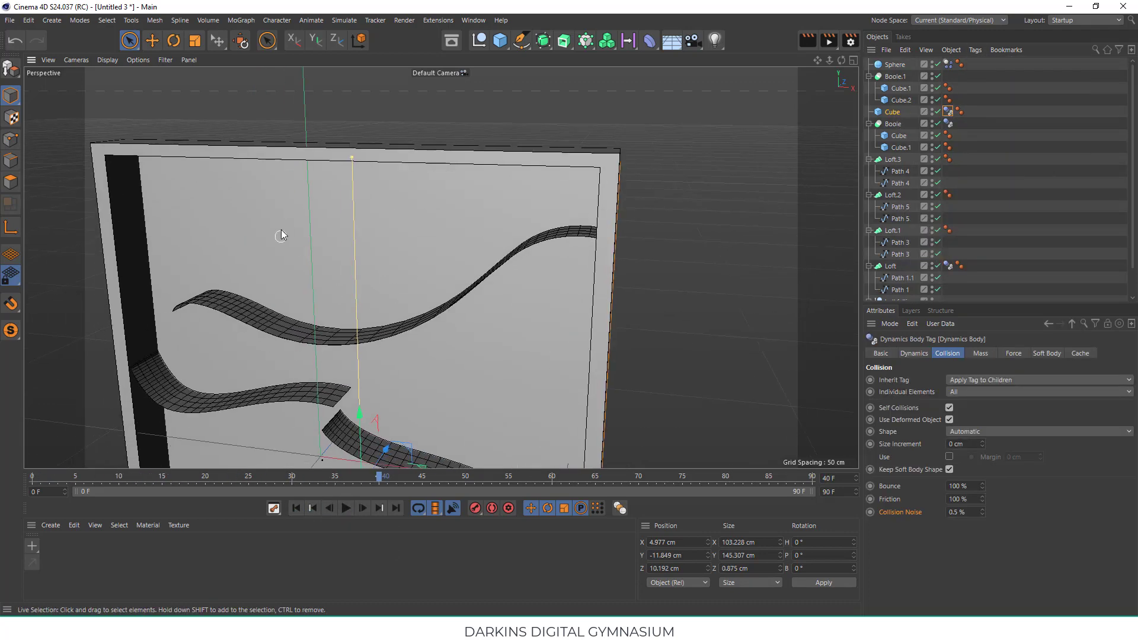
click(107, 146)
right_click(895, 77)
mouse_move(1005, 199)
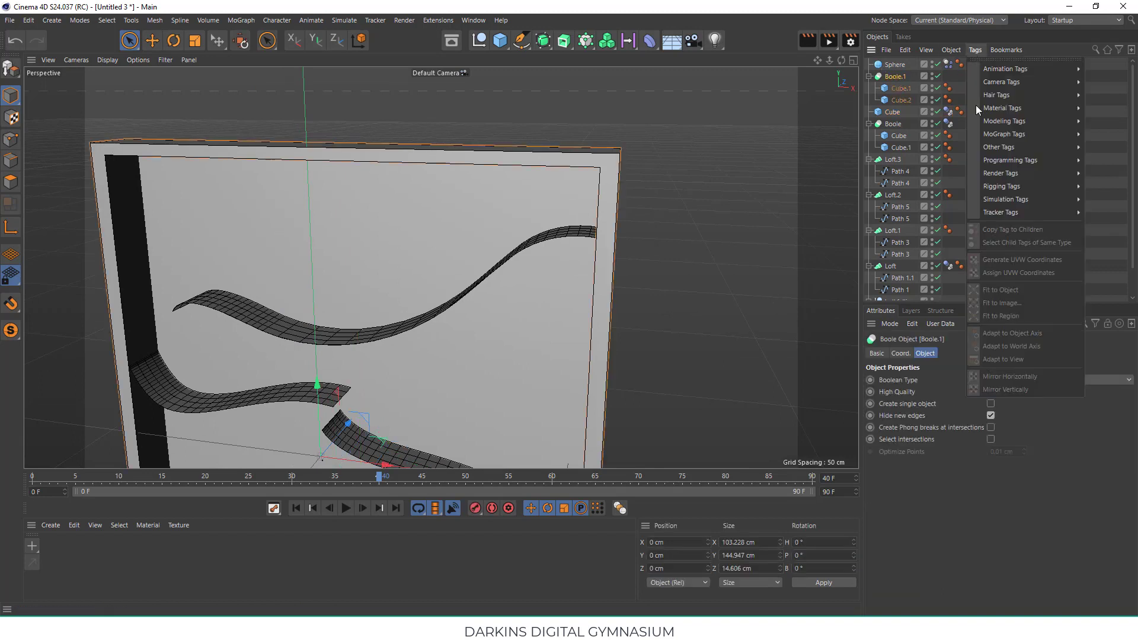
click(948, 227)
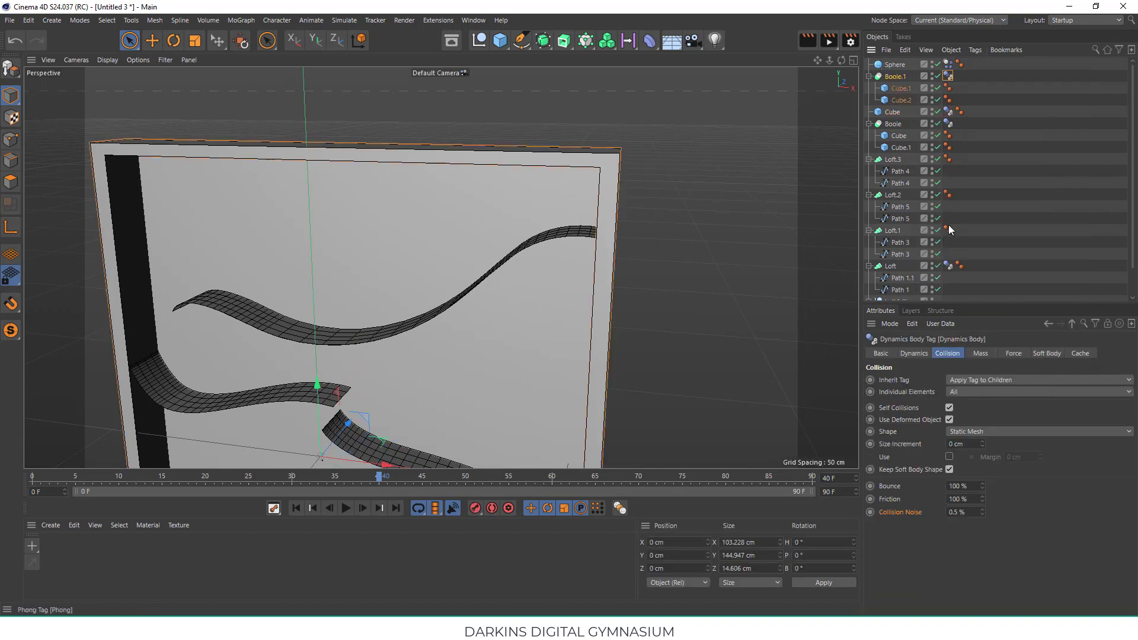
click(346, 508)
- Give the Loft.1 ramp a dynamics body tag with Static Mesh collision
shift+click(262, 407)
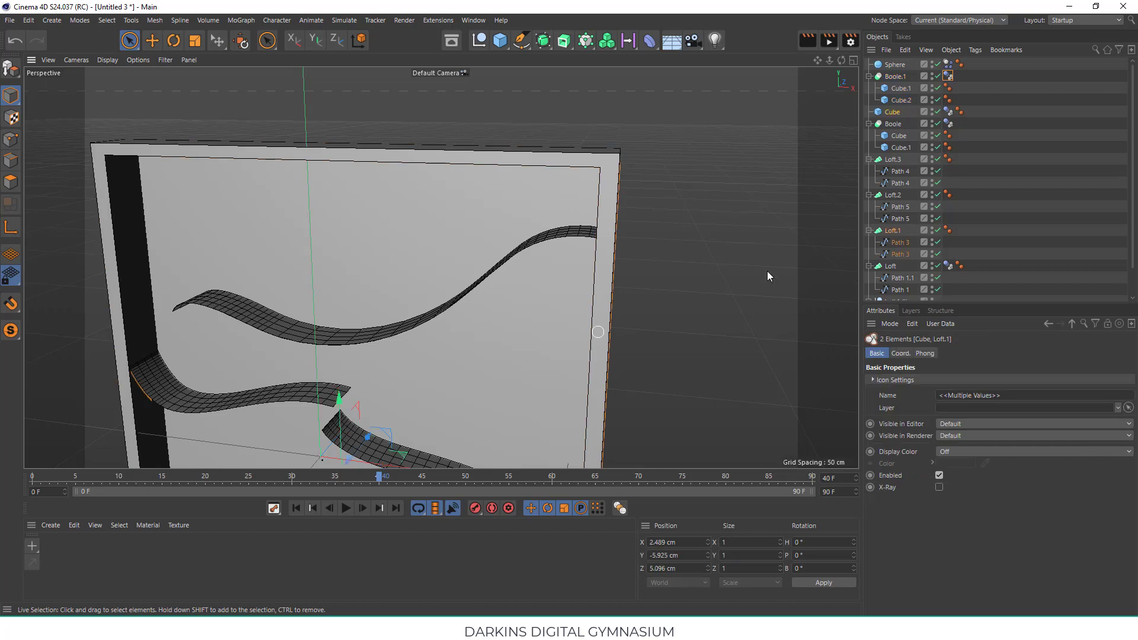
click(892, 230)
click(974, 50)
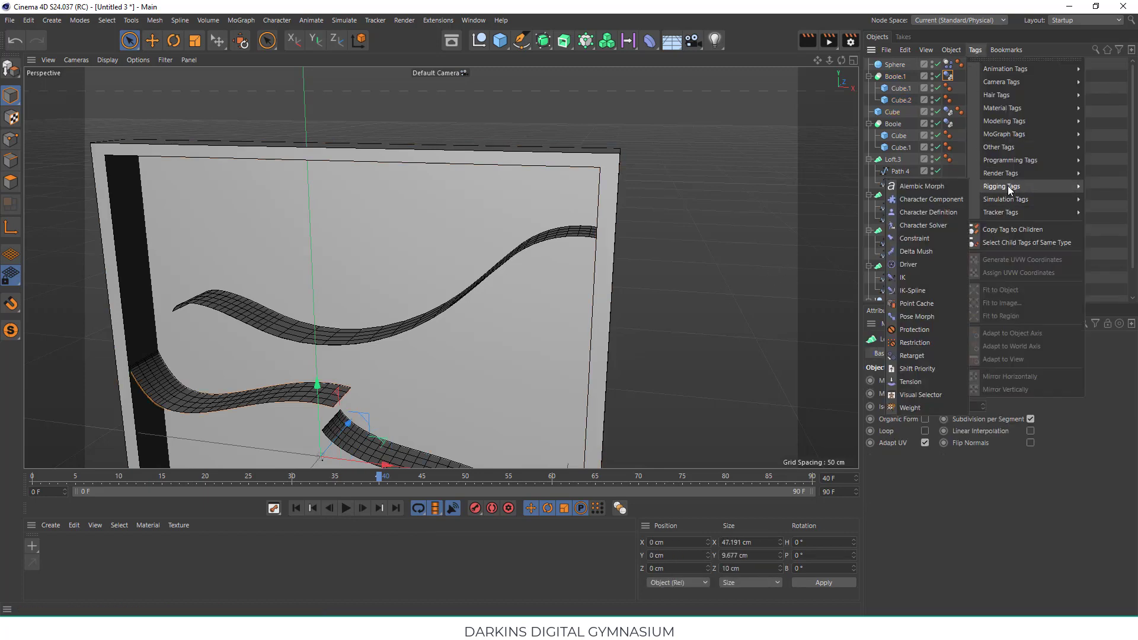
click(935, 199)
click(980, 431)
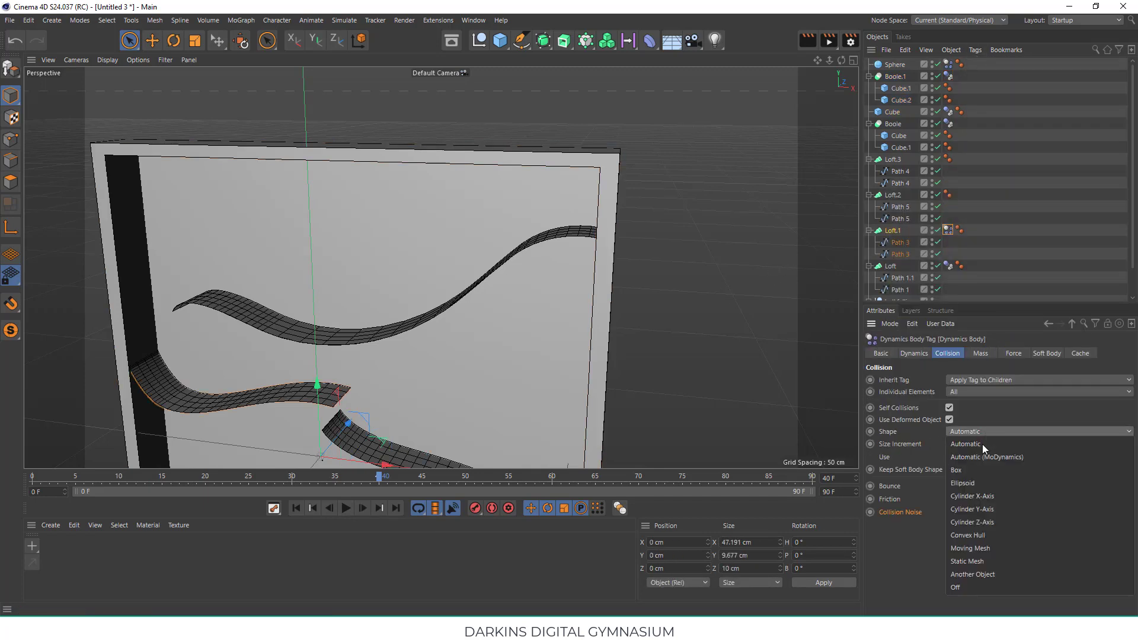
click(991, 556)
- Reframe the board view while the simulation plays, then stop playback
alt+drag(323, 258, 445, 232)
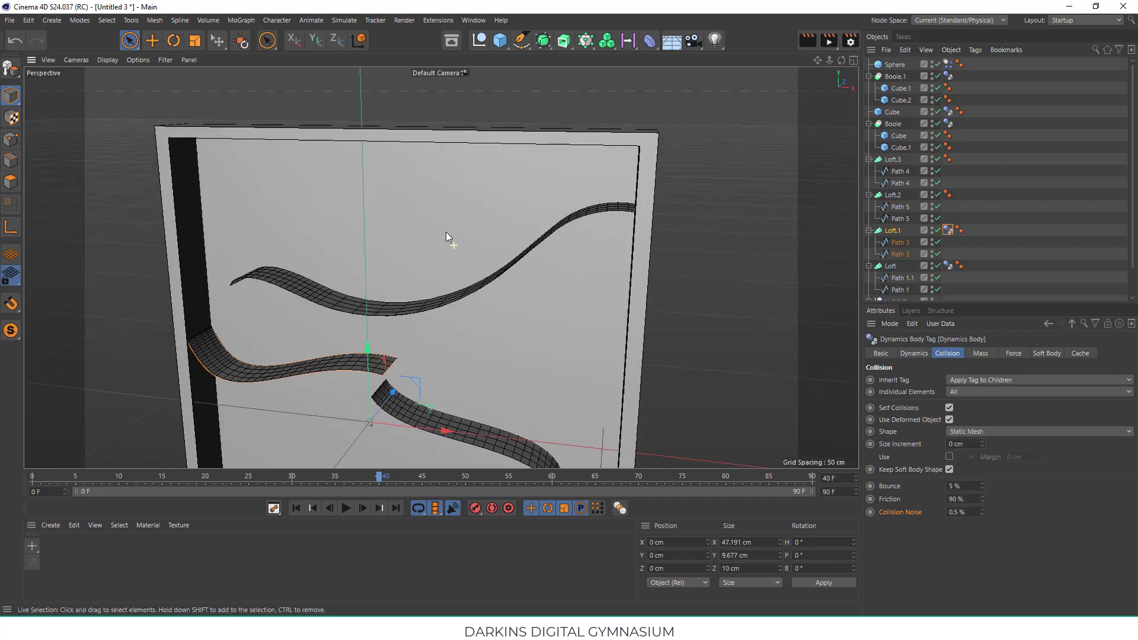
key(n)
key(Escape)
alt+middle_drag(427, 271, 410, 426)
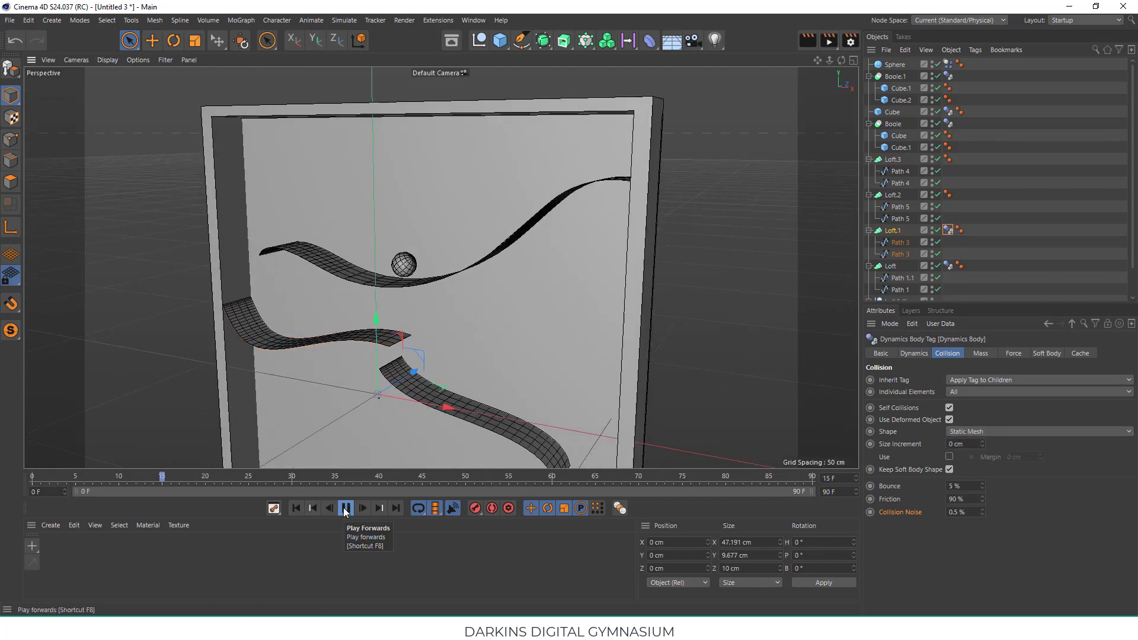
click(345, 508)
mouse_move(391, 450)
alt+mouse_down()
mouse_move(431, 421)
mouse_move(591, 405)
alt+mouse_up()
click(561, 407)
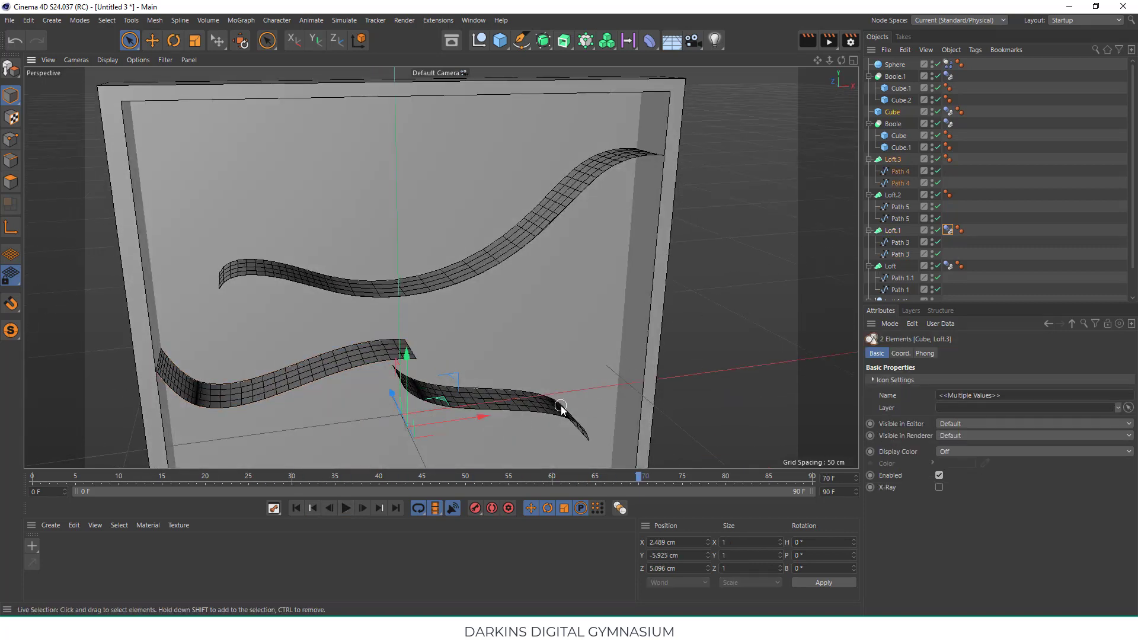
- Give the Loft.3 ramp a dynamics body tag with Static Mesh collision
click(893, 159)
alt+drag(510, 343, 521, 355)
click(975, 50)
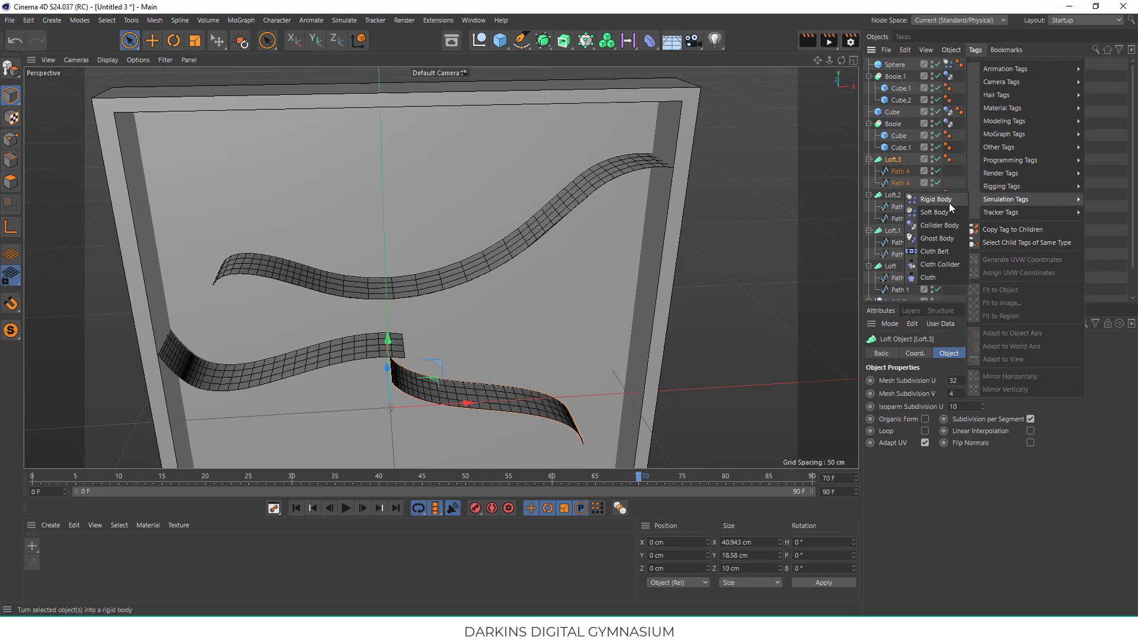
click(948, 203)
alt+drag(507, 275, 532, 336)
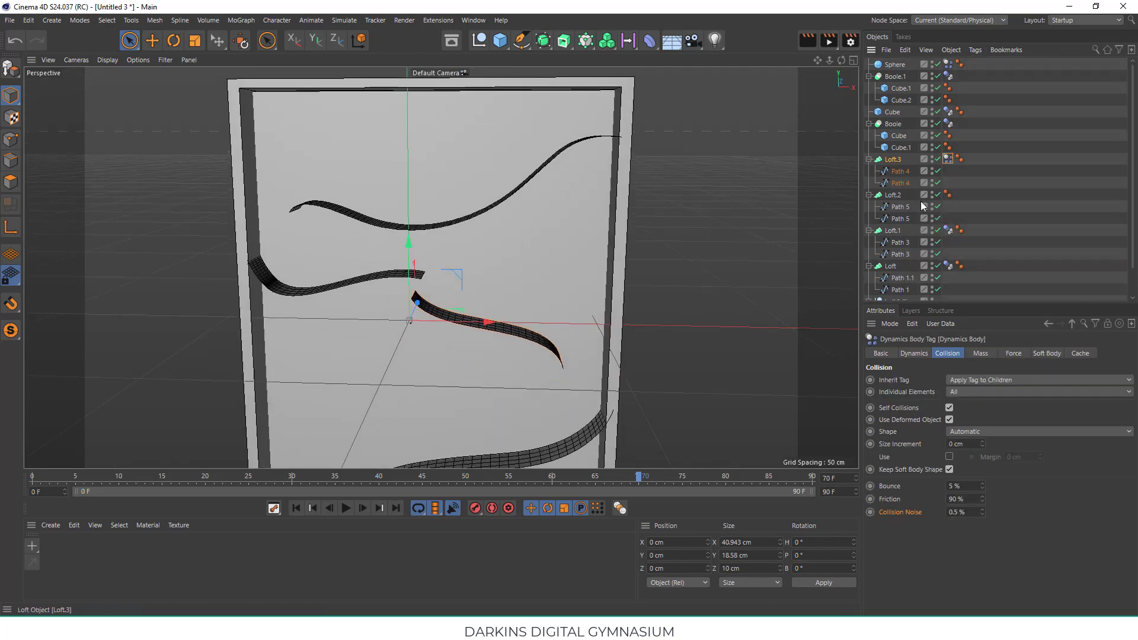
click(974, 431)
click(996, 546)
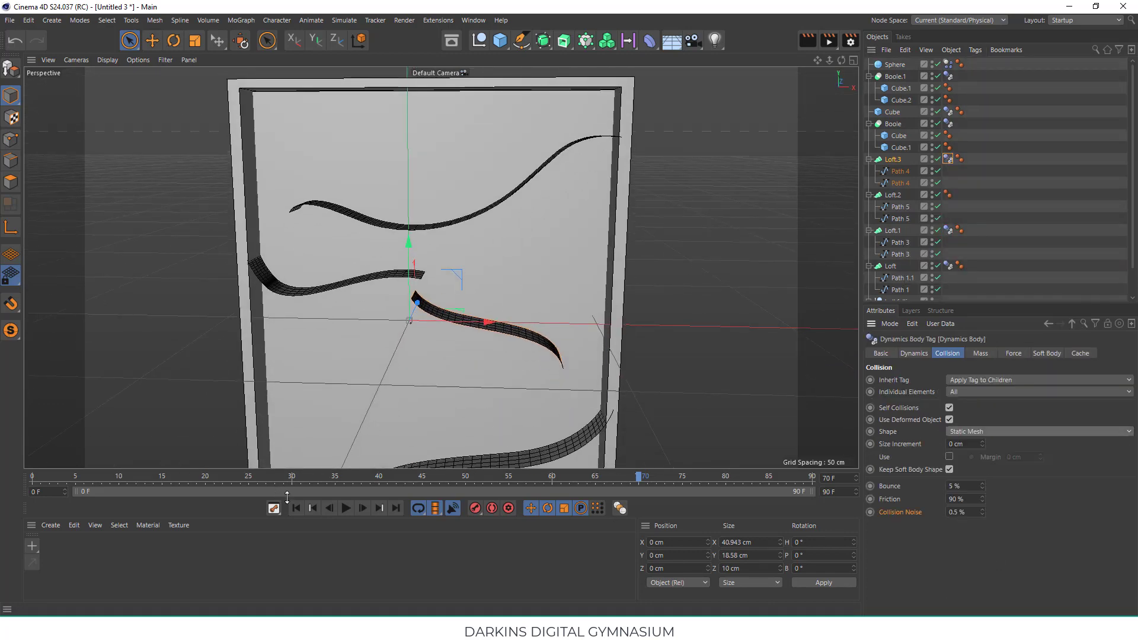
- Replay the simulation to watch the ball fall past Loft.3
click(354, 509)
click(340, 510)
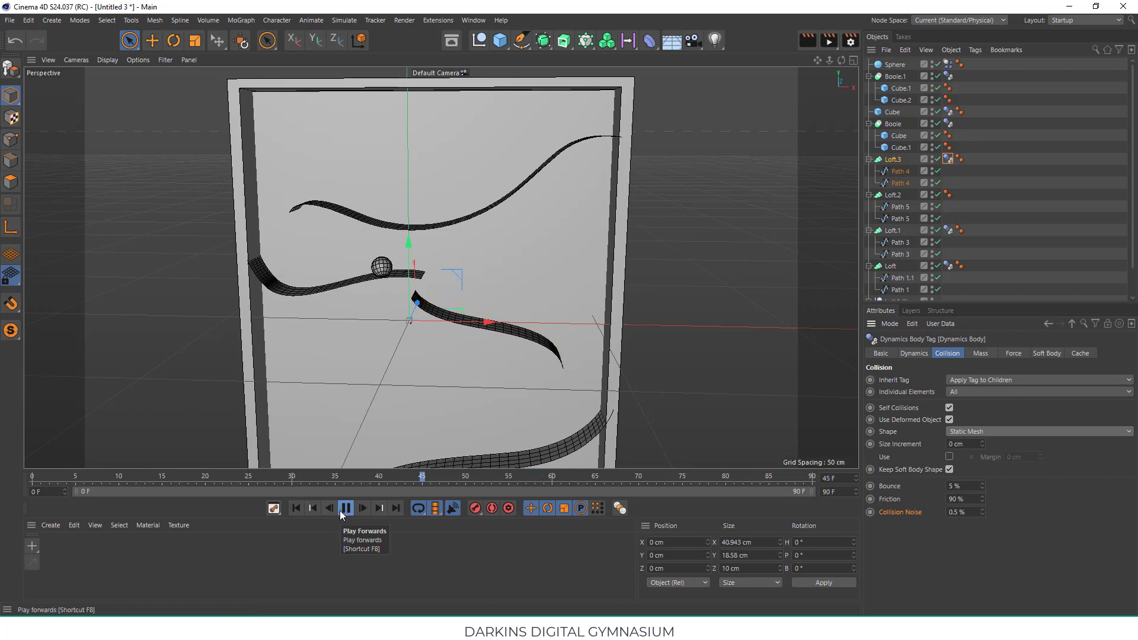
alt+drag(388, 304, 322, 256)
click(268, 258)
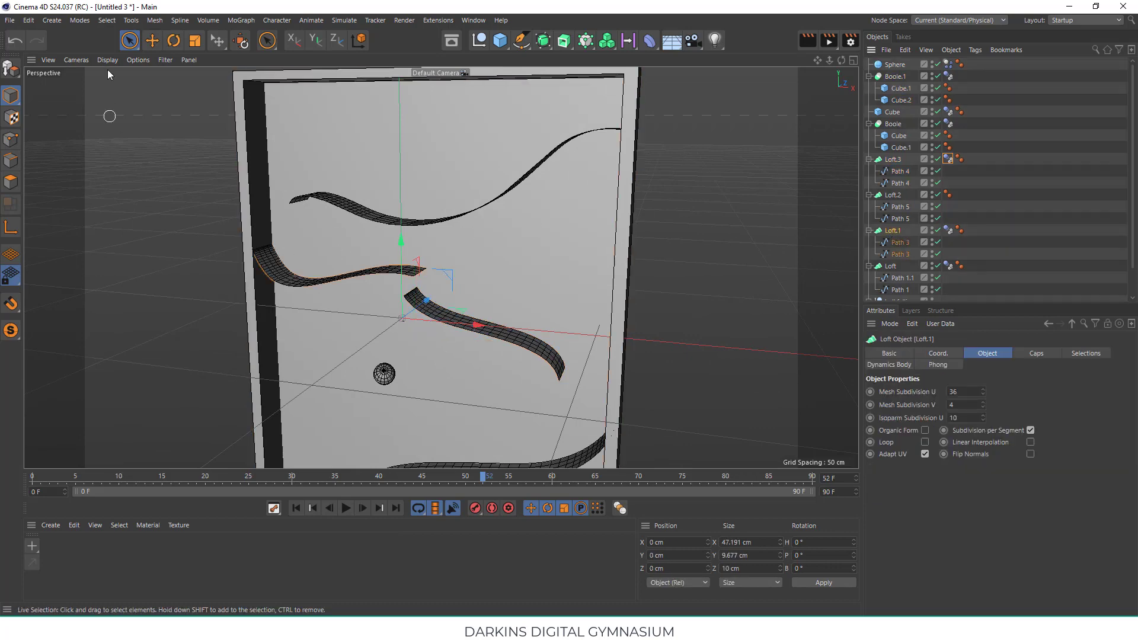
key(r)
drag(435, 293, 424, 291)
mouse_move(317, 228)
alt+mouse_down()
mouse_move(240, 282)
mouse_move(393, 243)
mouse_move(320, 255)
mouse_move(485, 293)
alt+mouse_up()
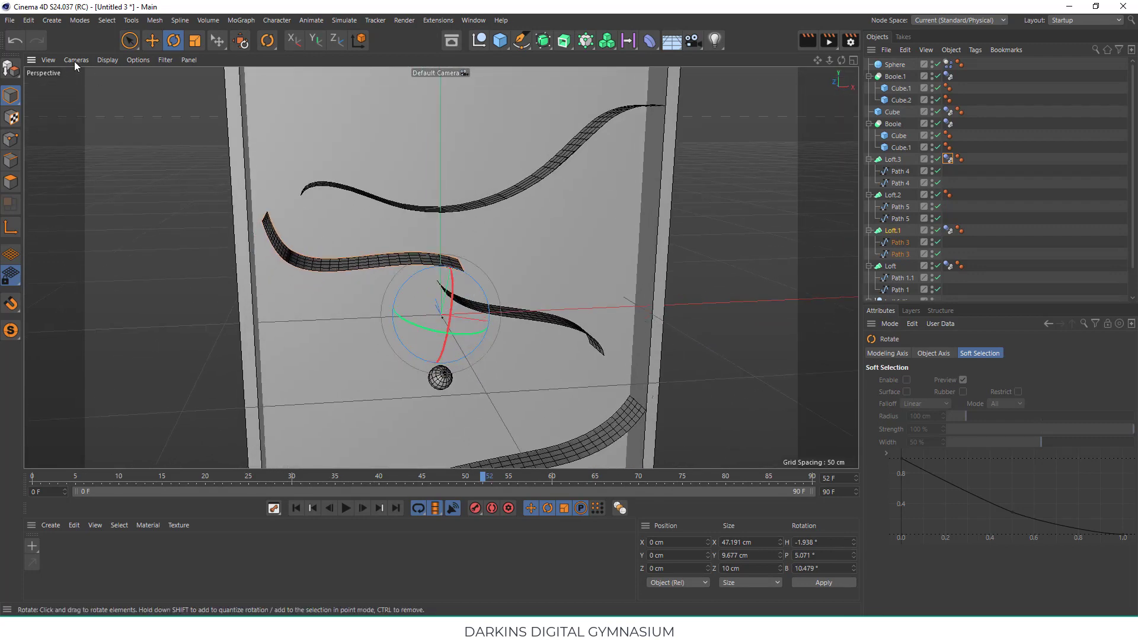
click(129, 40)
click(513, 325)
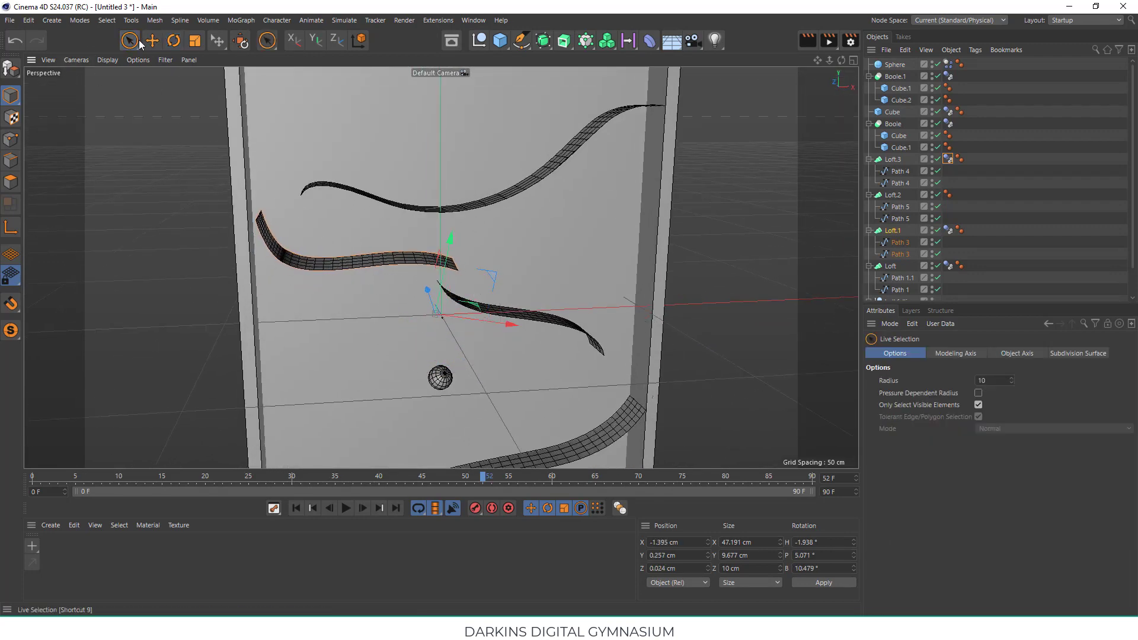
click(346, 508)
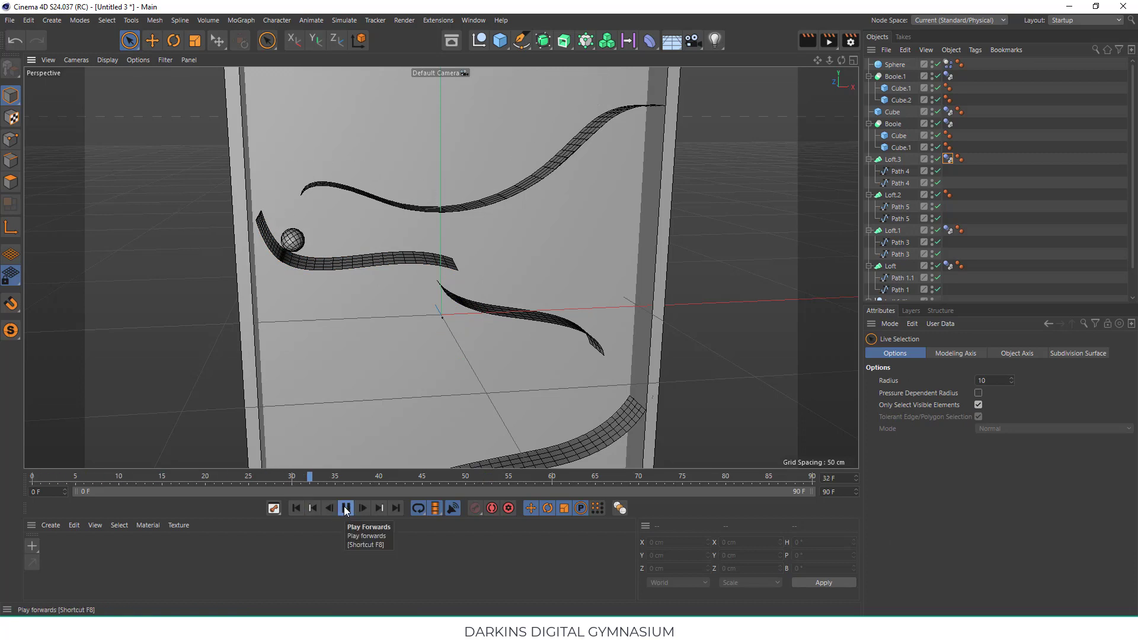
click(346, 508)
click(278, 254)
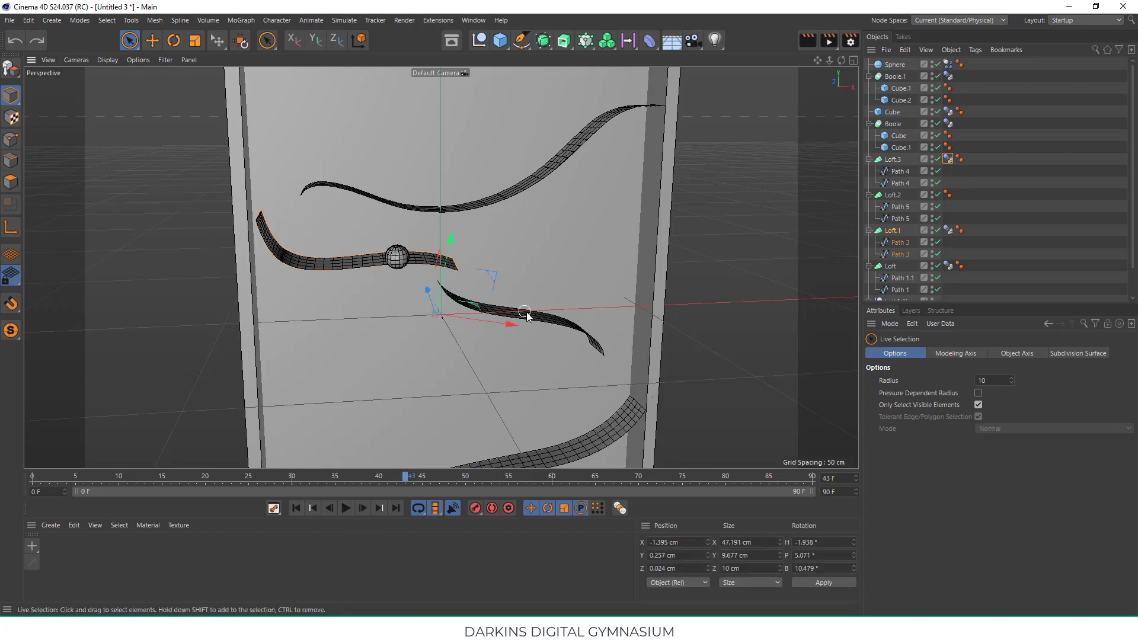
drag(511, 326, 442, 250)
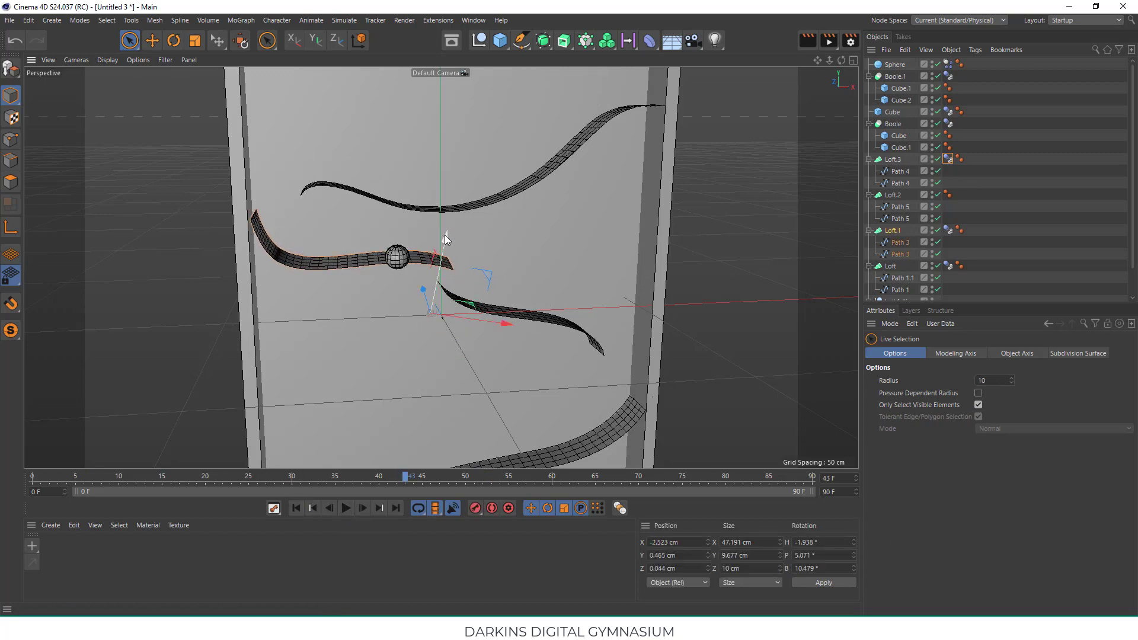
click(347, 507)
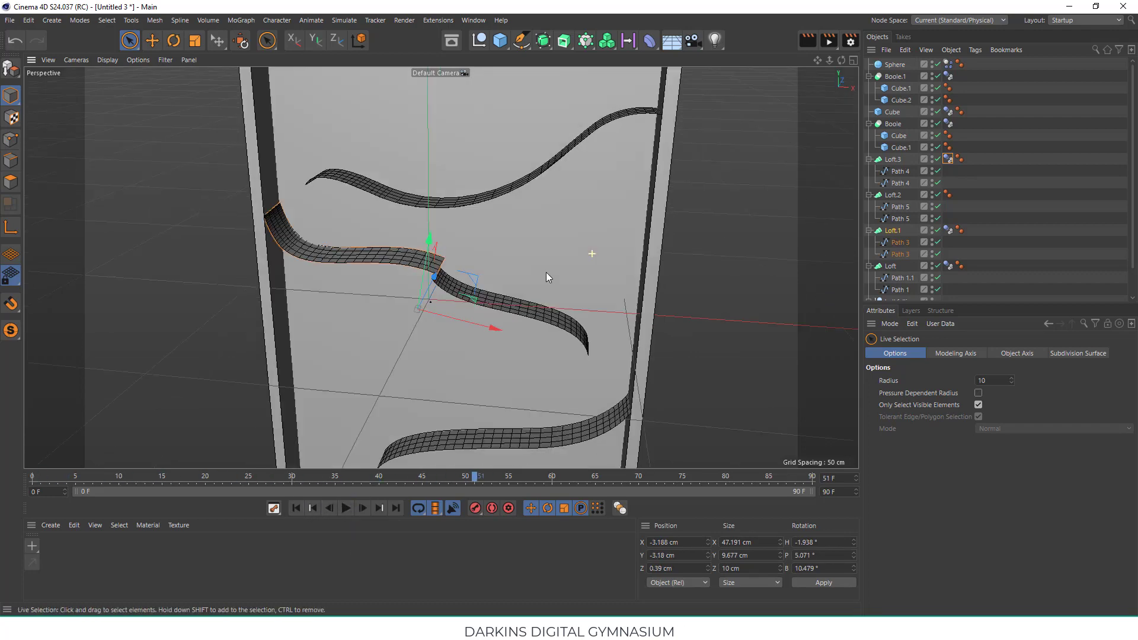
mouse_move(546, 272)
alt+mouse_down()
mouse_move(563, 258)
mouse_move(471, 223)
alt+mouse_up()
click(507, 299)
mouse_move(506, 299)
alt+mouse_down()
mouse_move(385, 305)
mouse_move(439, 222)
mouse_move(521, 261)
mouse_move(520, 276)
alt+mouse_up()
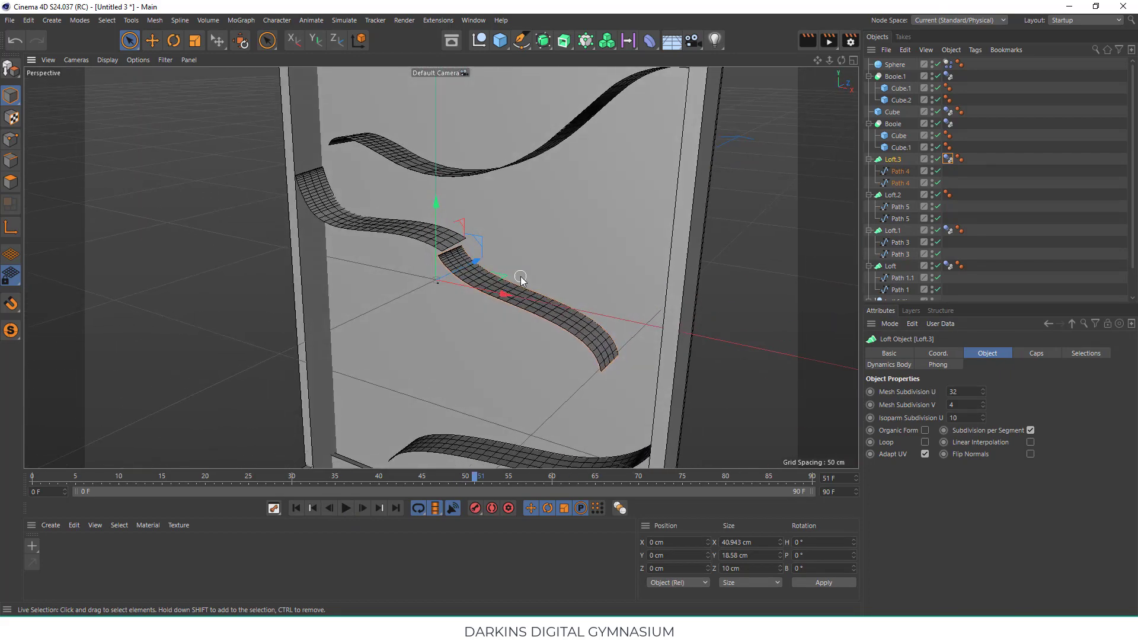
key(ctrl+z)
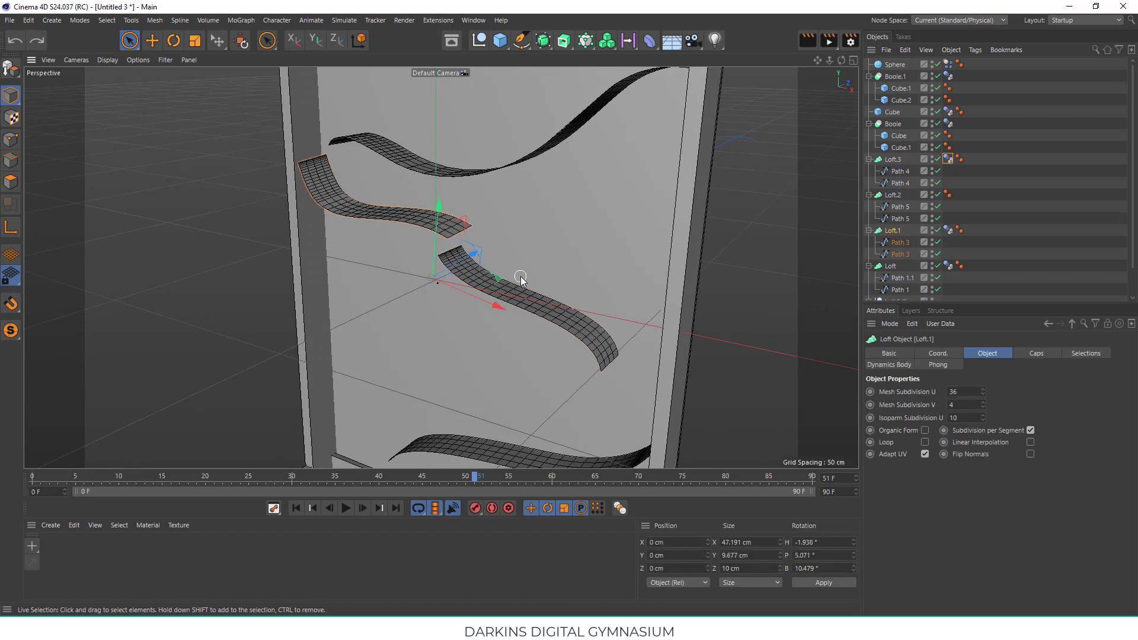
key(ctrl+z)
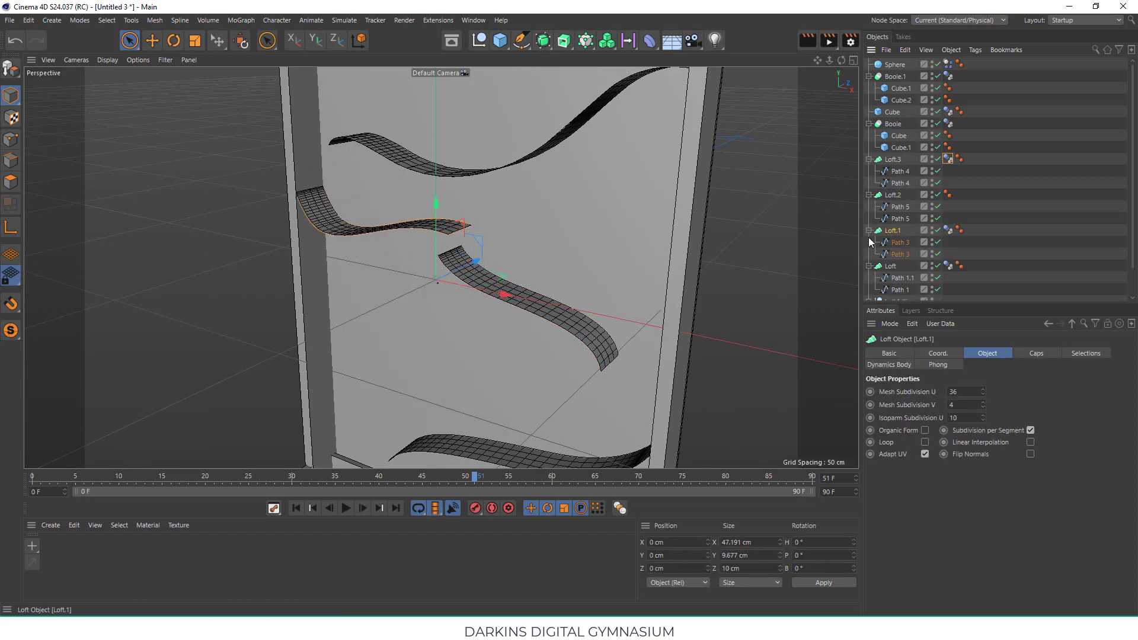
- Tilt Loft.1 to a 12.714° bank and shift it lower along X and Y
drag(437, 200, 468, 260)
click(179, 48)
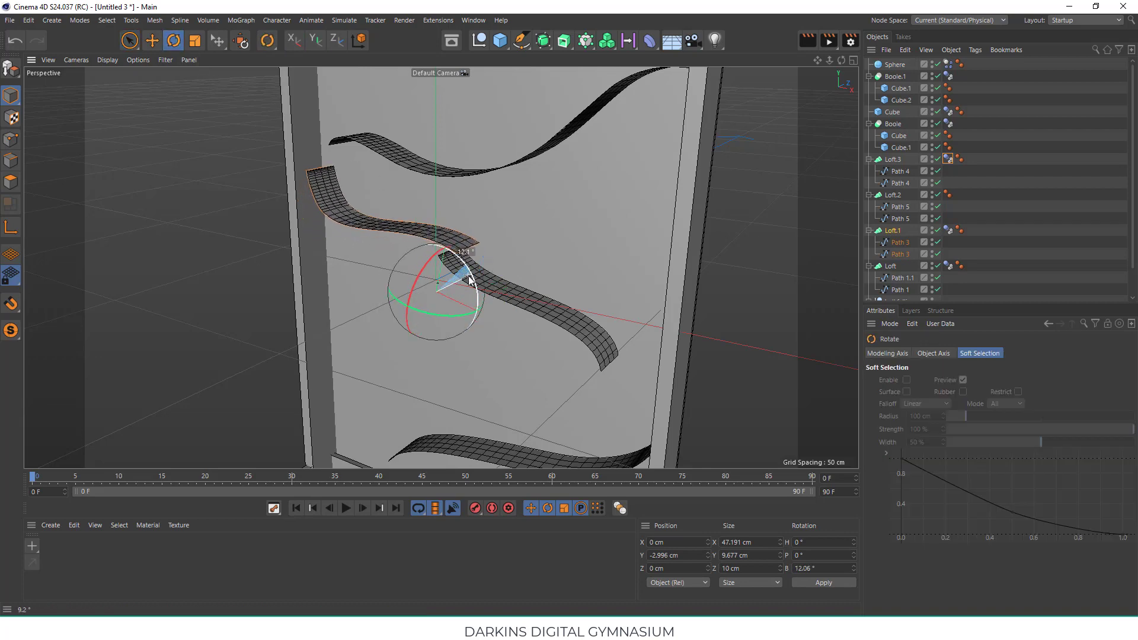
click(129, 40)
mouse_move(404, 206)
alt+mouse_down()
mouse_move(483, 193)
mouse_move(522, 282)
alt+mouse_up()
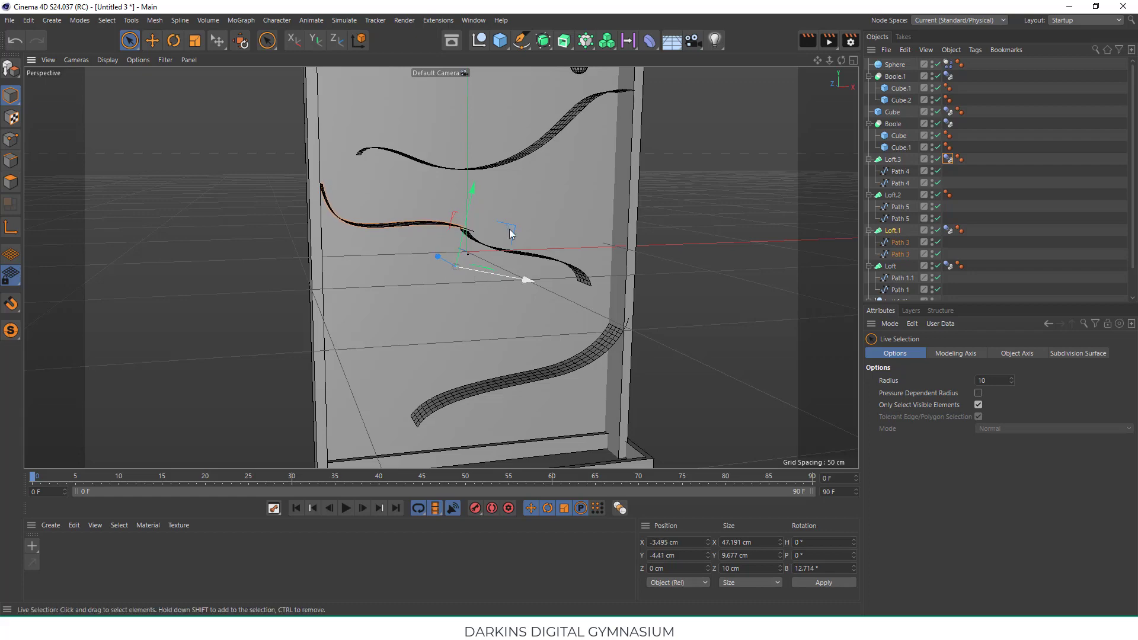
mouse_move(508, 234)
alt+mouse_down()
mouse_move(429, 224)
mouse_move(483, 175)
mouse_move(441, 205)
alt+mouse_up()
- Move Loft.3 to X 5.863 cm, Y -5.993 cm and nudge the middle ramp left
click(574, 286)
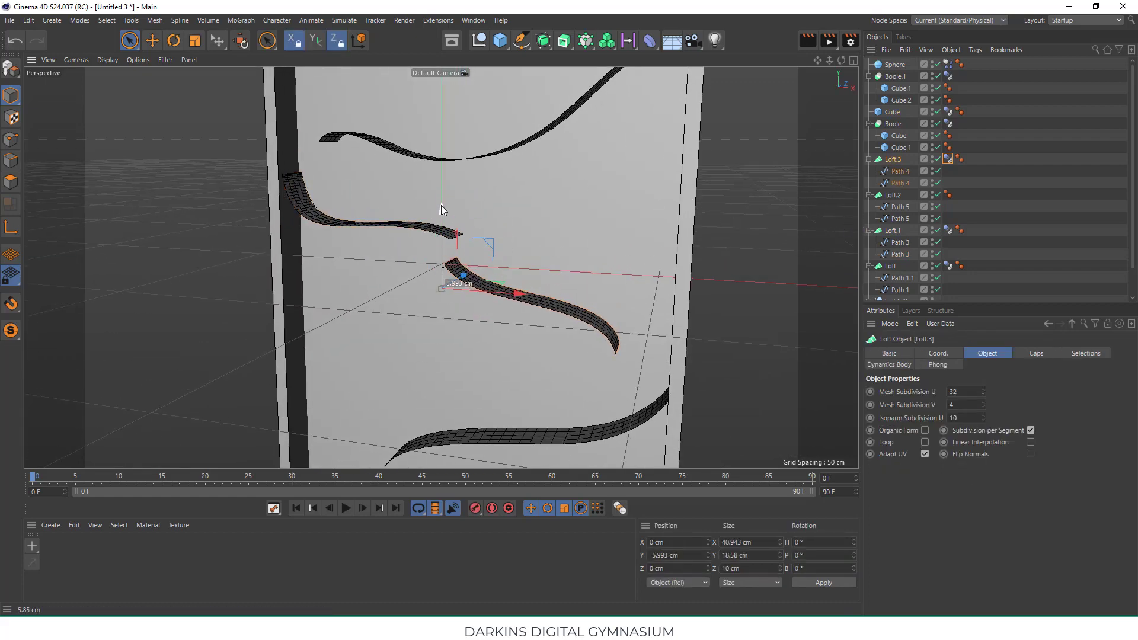
drag(523, 296, 543, 298)
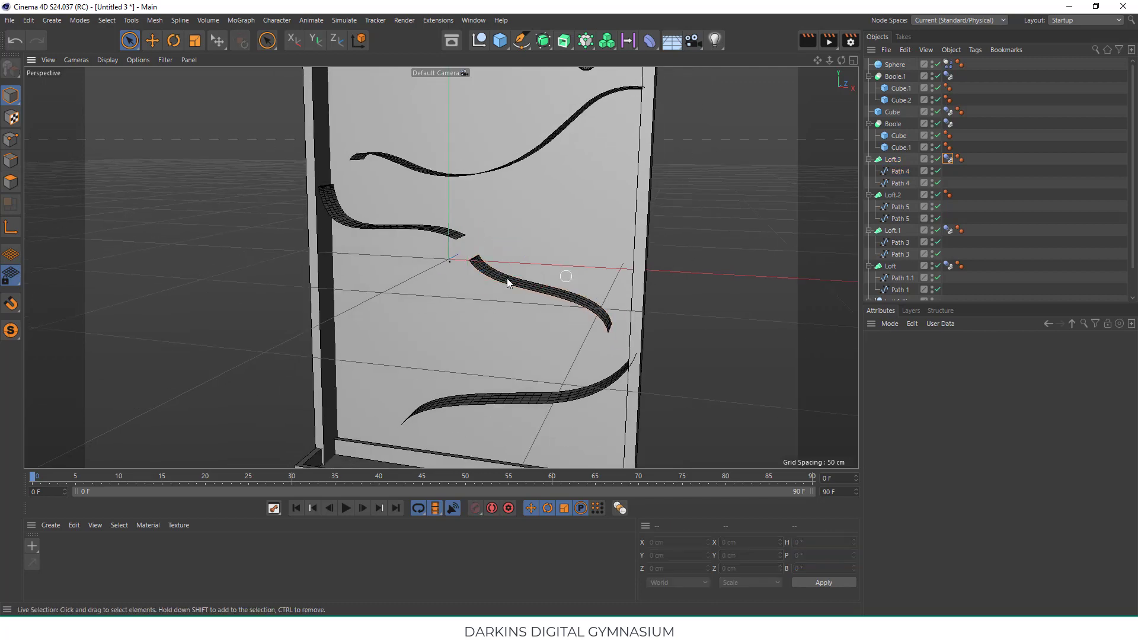
alt+drag(594, 244, 494, 240)
click(551, 261)
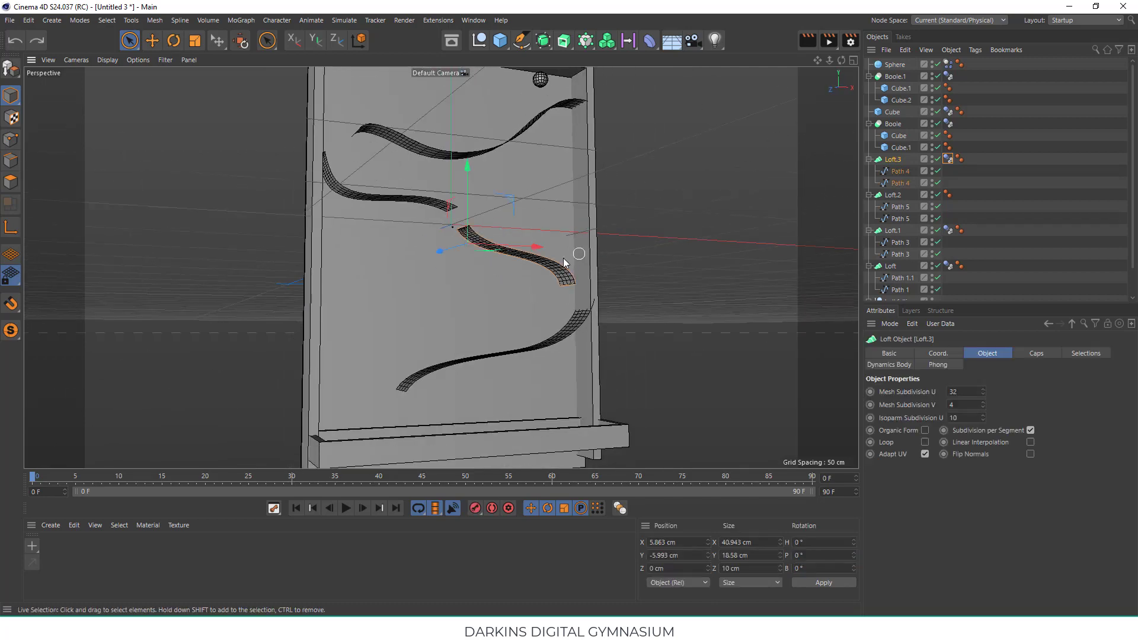
drag(575, 252, 521, 249)
click(643, 285)
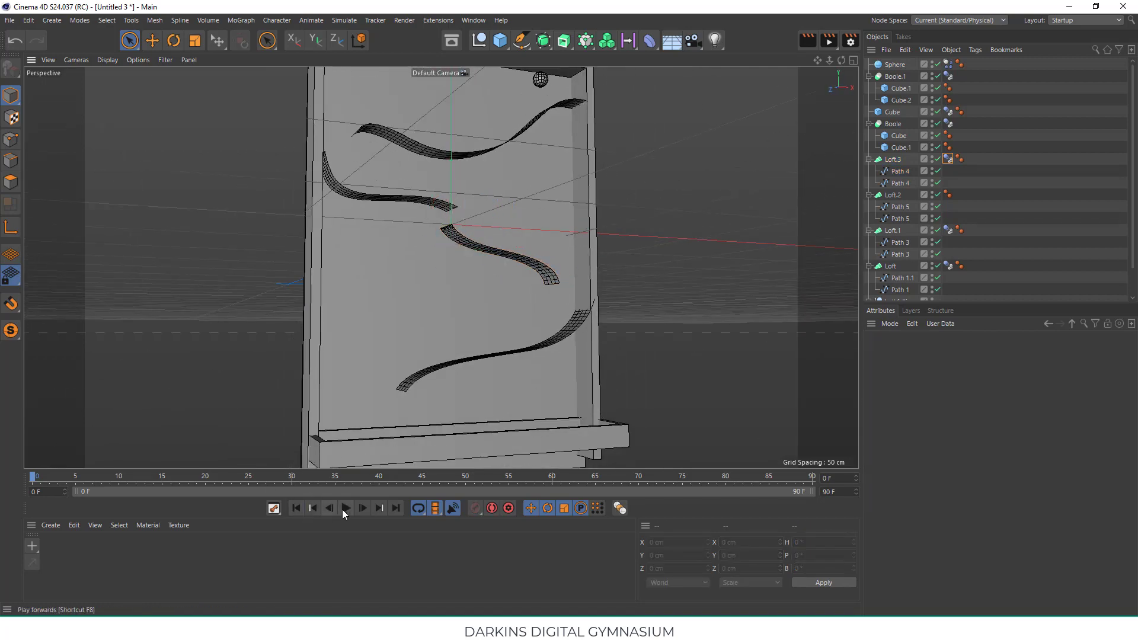
- Move the Loft.2 bottom ramp slightly left to X -1.845 cm
click(346, 507)
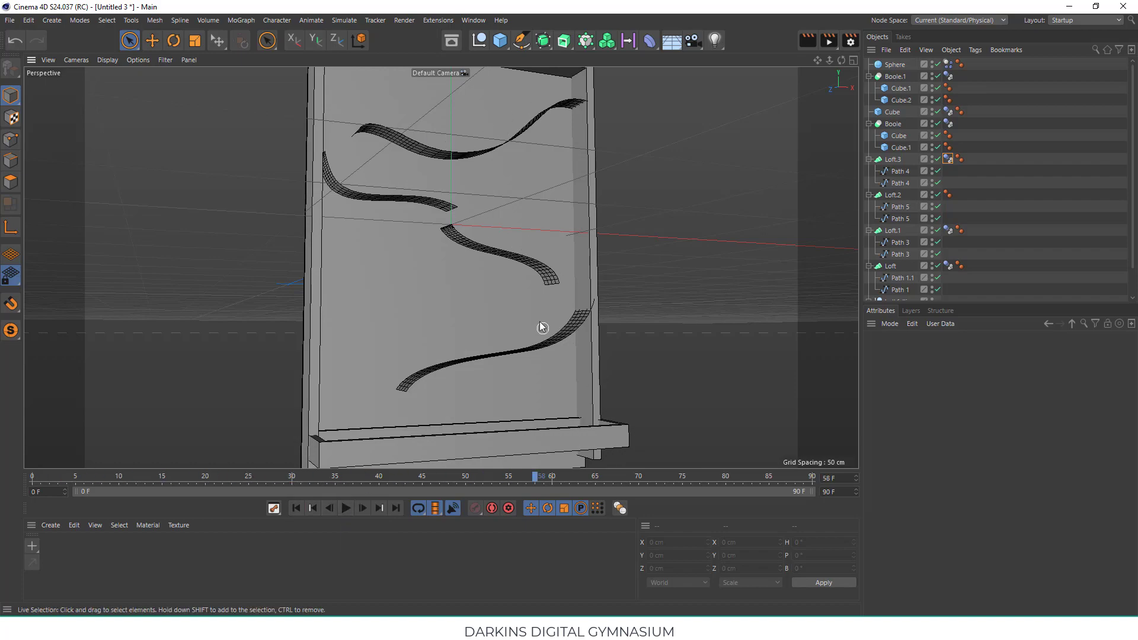
mouse_move(539, 321)
alt+mouse_down()
mouse_move(433, 346)
mouse_move(350, 279)
alt+mouse_up()
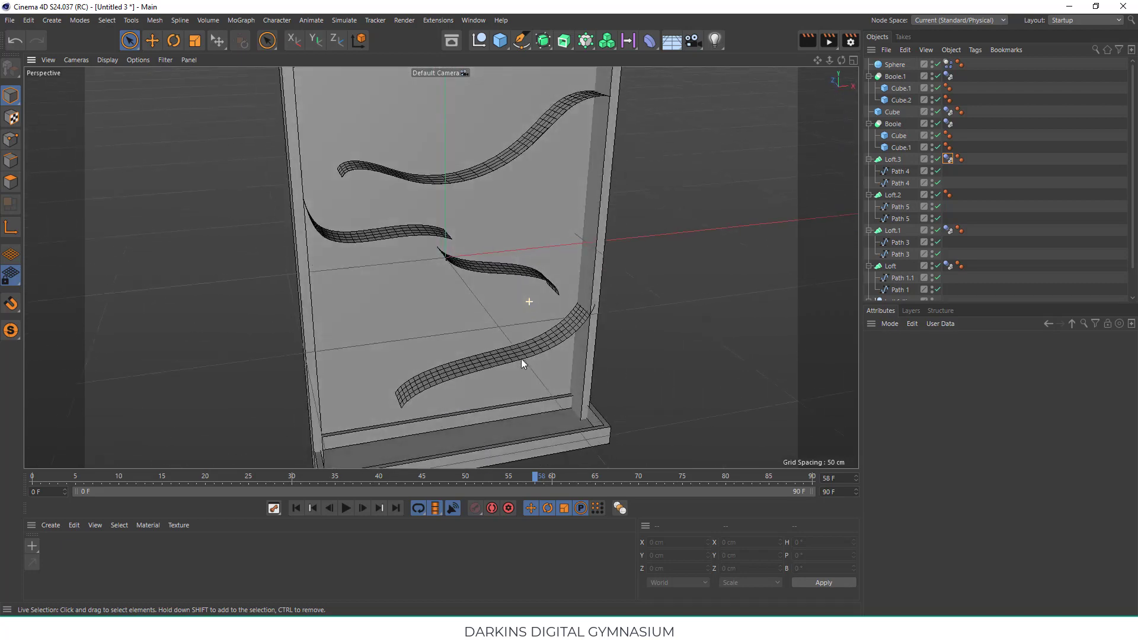
alt+drag(350, 279, 524, 333)
shift+click(523, 333)
click(889, 195)
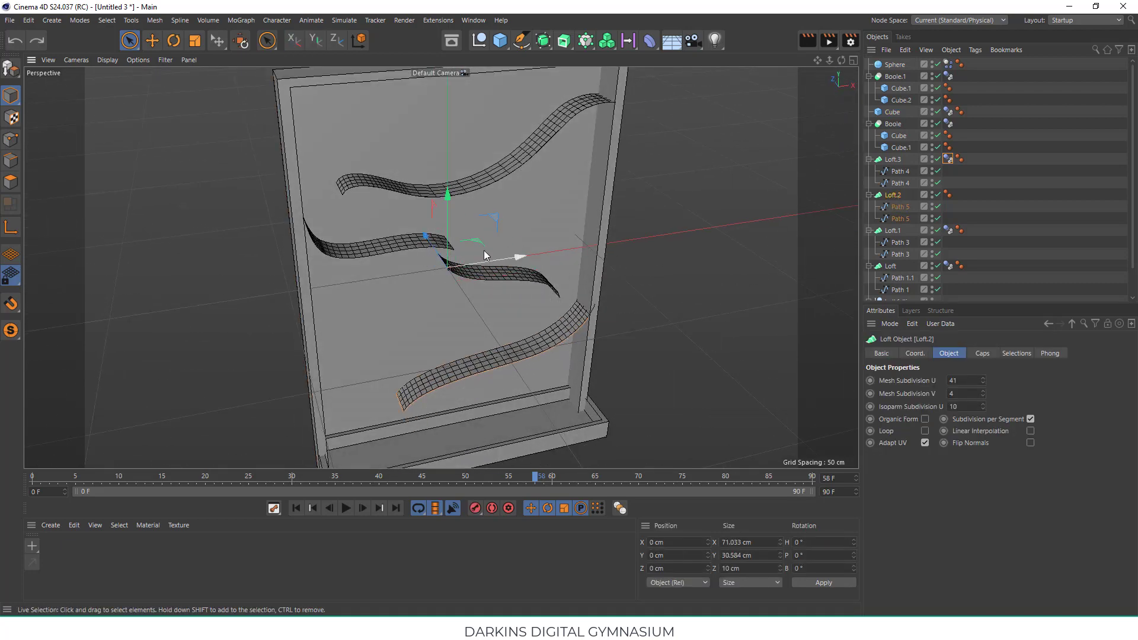
drag(510, 258, 503, 261)
- Give Loft.2 a Static Mesh dynamics body and play the simulation to test the ramps
click(975, 49)
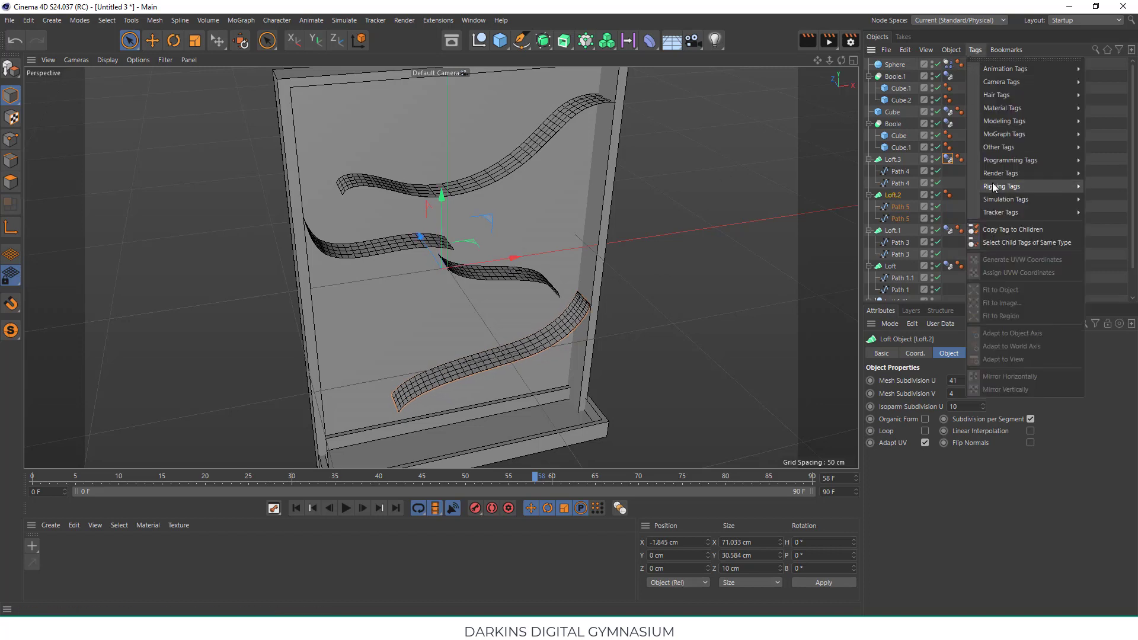
click(948, 202)
click(975, 432)
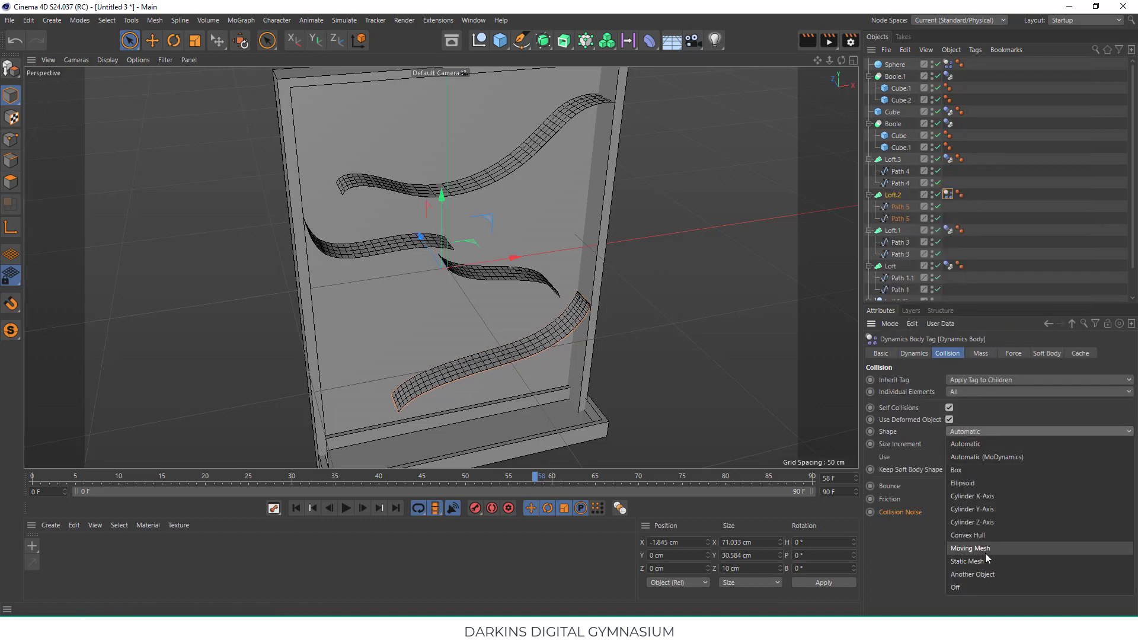
click(966, 561)
click(346, 508)
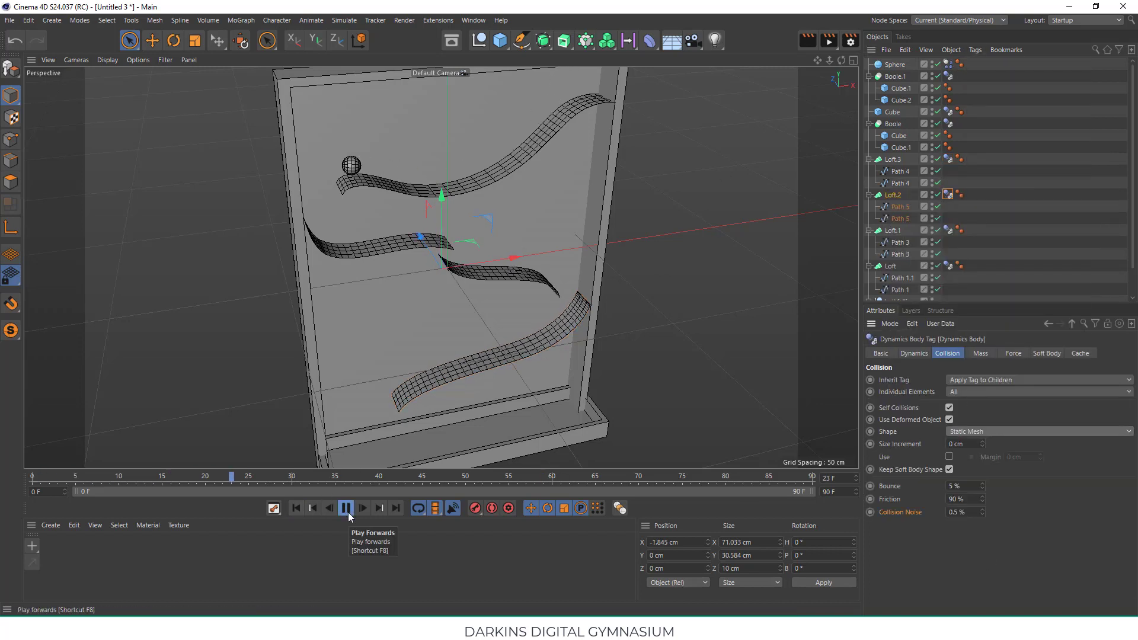
mouse_move(511, 179)
alt+mouse_down()
mouse_move(338, 190)
mouse_move(332, 151)
mouse_move(463, 240)
mouse_move(495, 203)
mouse_move(535, 218)
alt+mouse_up()
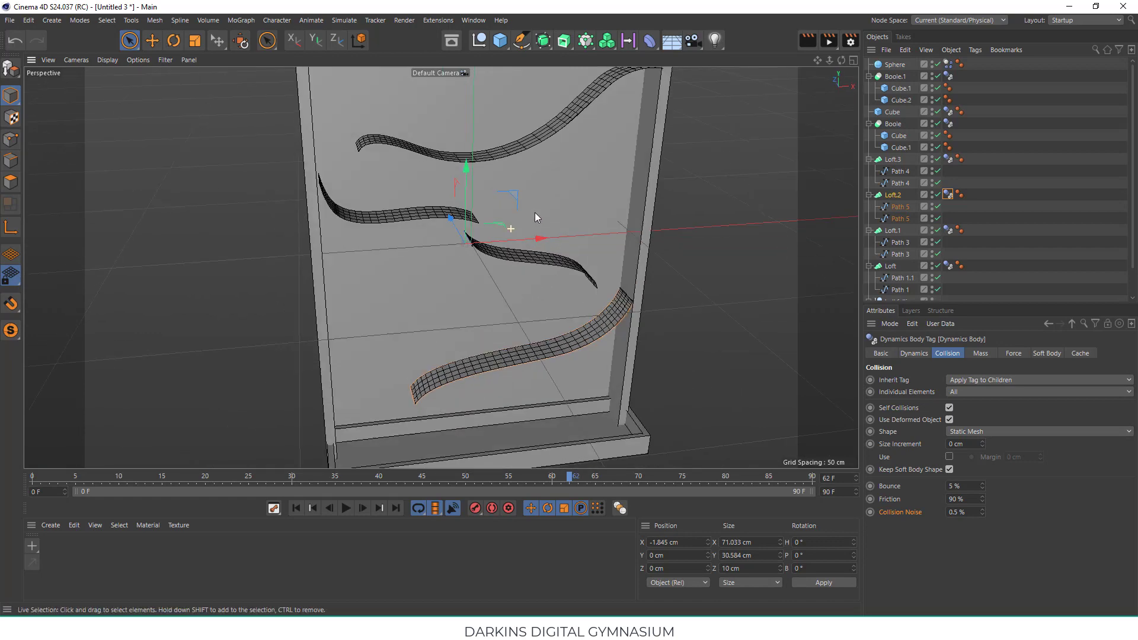
- Check project dynamics (gravity 2000 cm) and replay the drop so the ball lands in the tray
key(ctrl+d)
click(1056, 353)
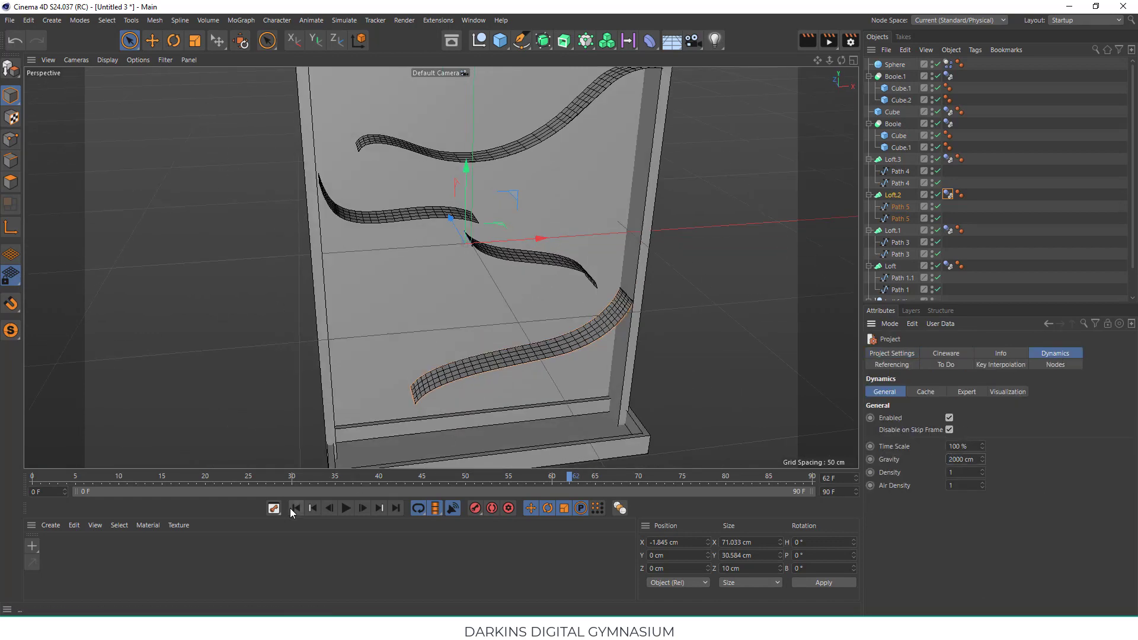
click(347, 508)
click(347, 508)
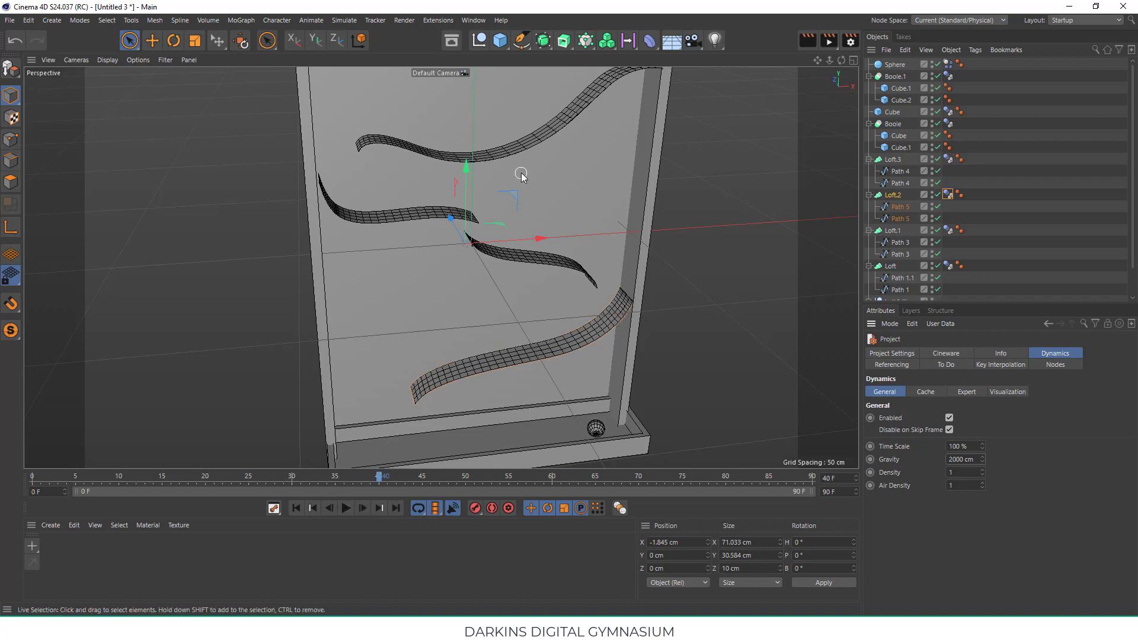
mouse_move(520, 172)
alt+mouse_down()
mouse_move(464, 177)
mouse_move(521, 201)
mouse_move(508, 197)
mouse_move(531, 177)
mouse_move(631, 161)
alt+mouse_up()
click(896, 64)
click(604, 201)
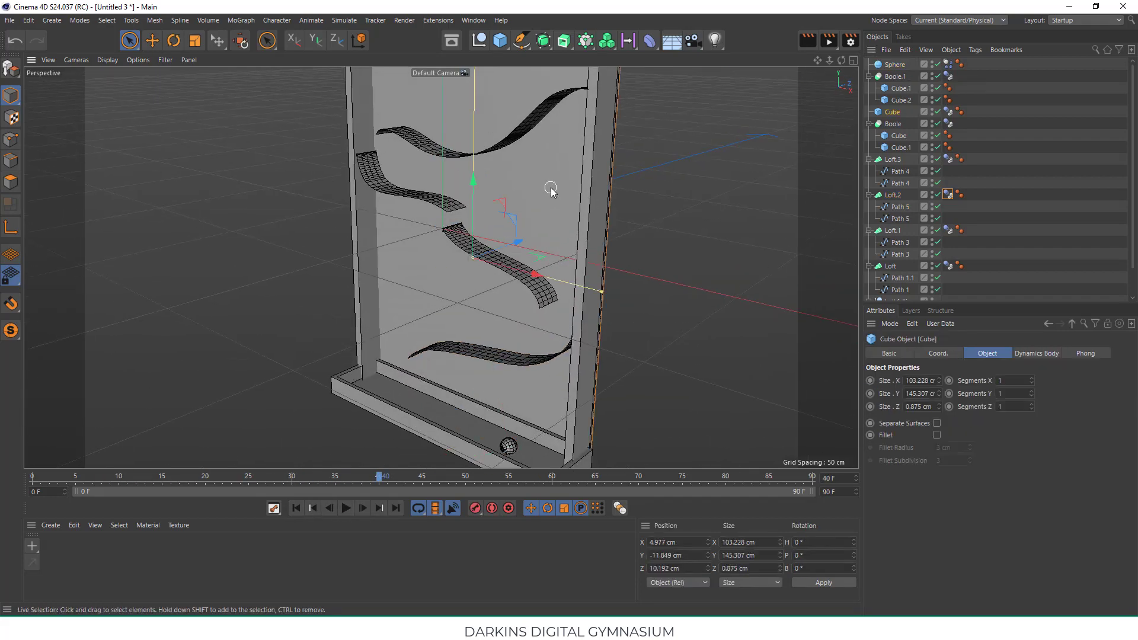
- Add a Plane oriented +Z and roughly shrink it toward the board's size
click(501, 39)
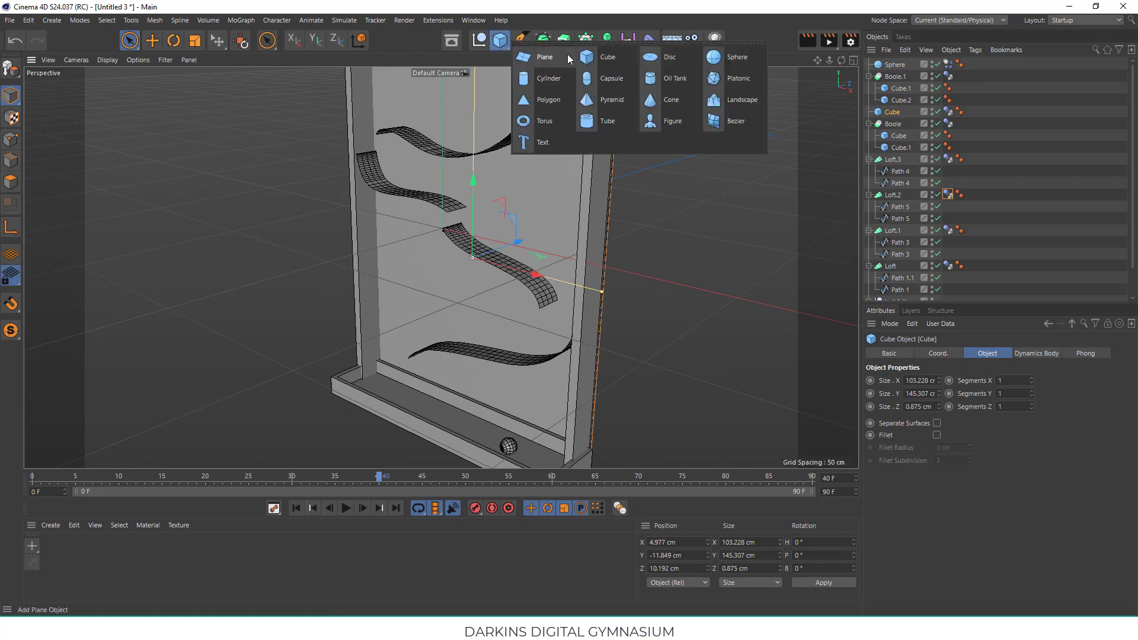
click(536, 116)
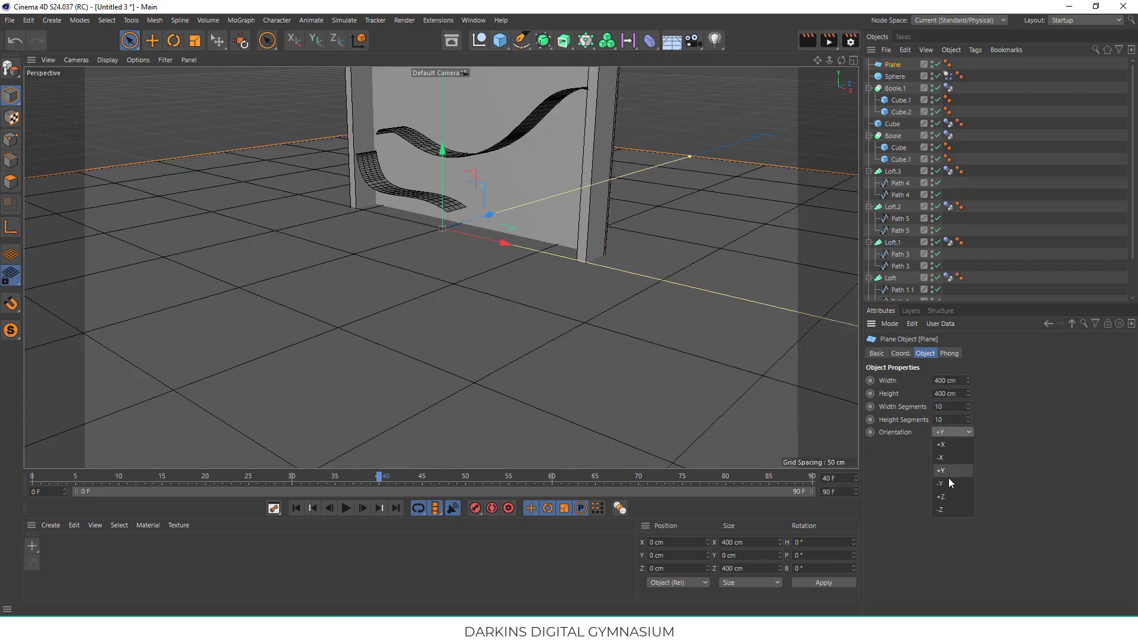
click(948, 480)
click(944, 497)
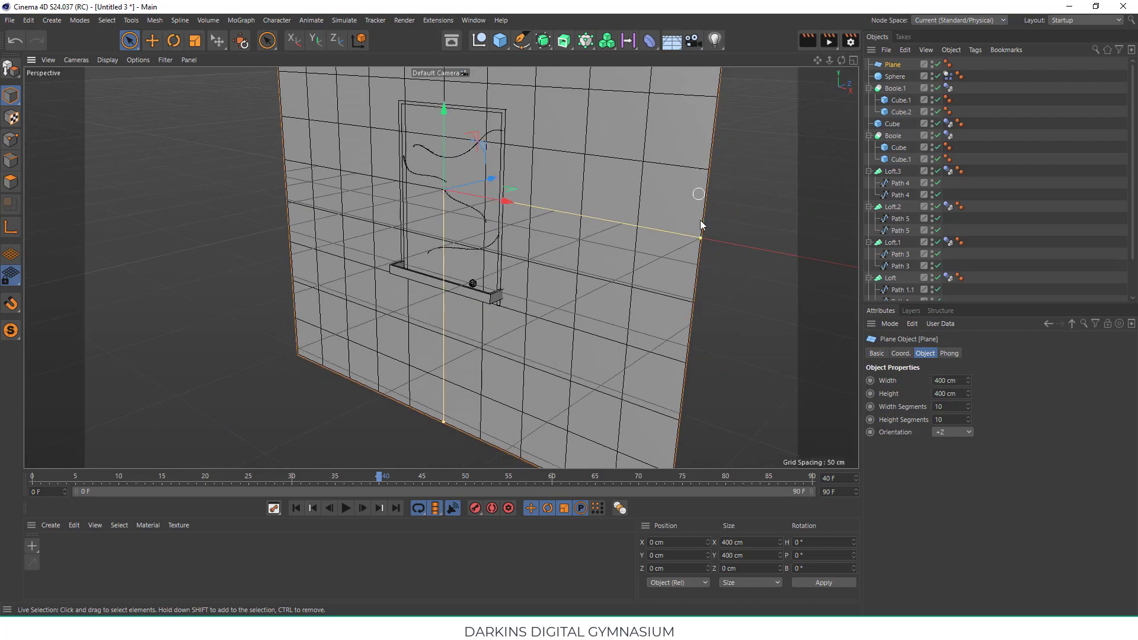
drag(700, 225, 492, 233)
scroll(444, 319, down, 1)
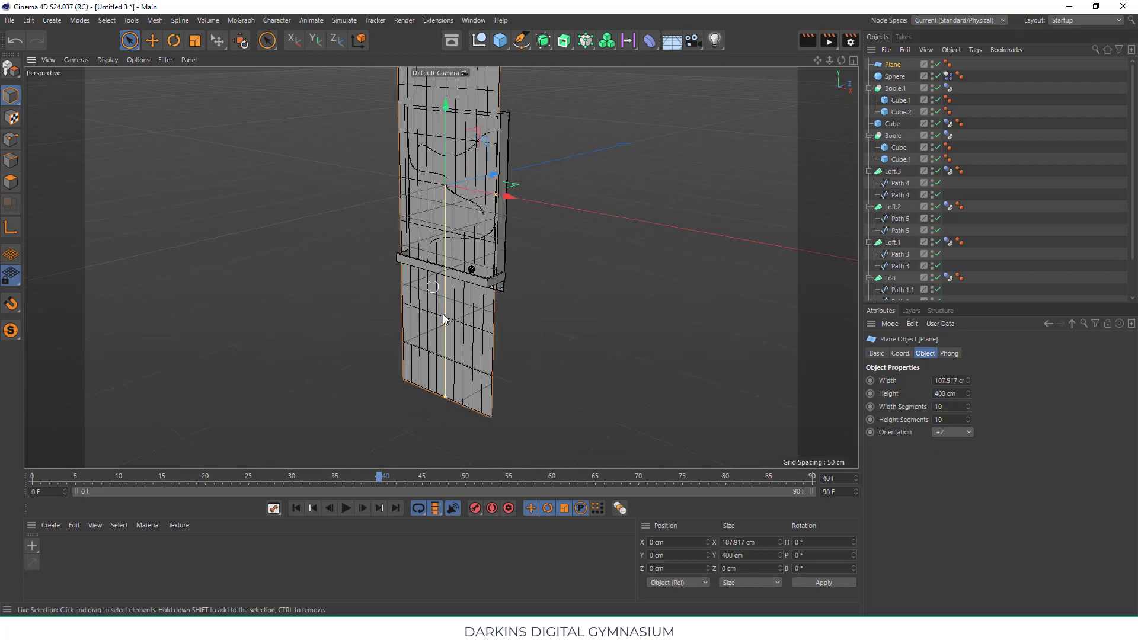
drag(444, 391, 454, 274)
scroll(467, 141, up, 2)
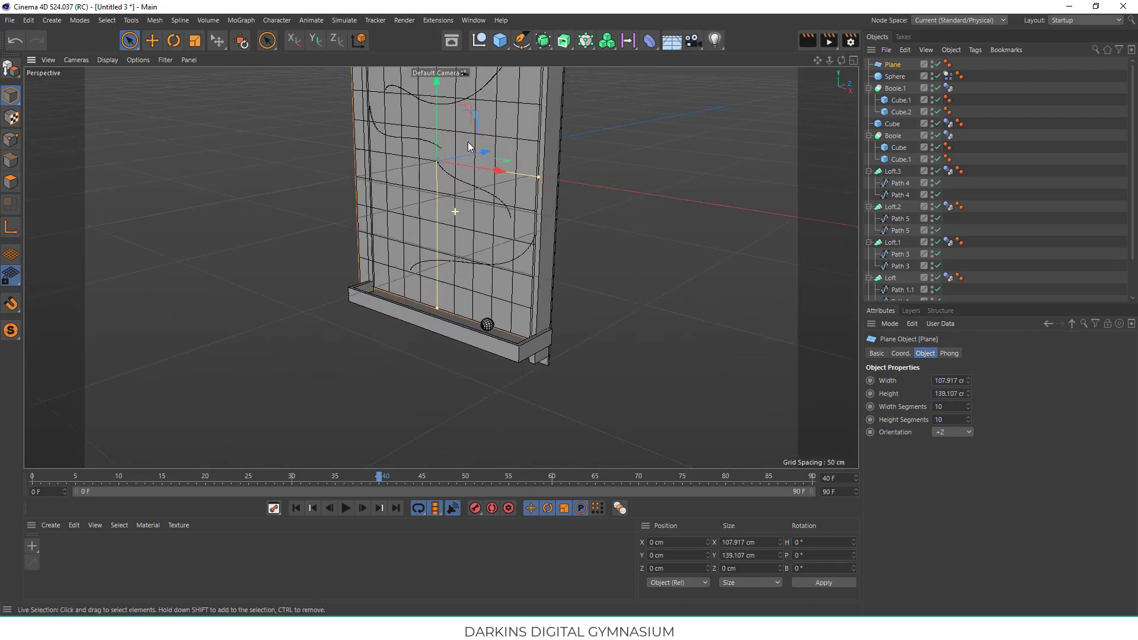
- Fit the plane's width, height and position over the board in the Front view
click(853, 60)
middle_click(786, 321)
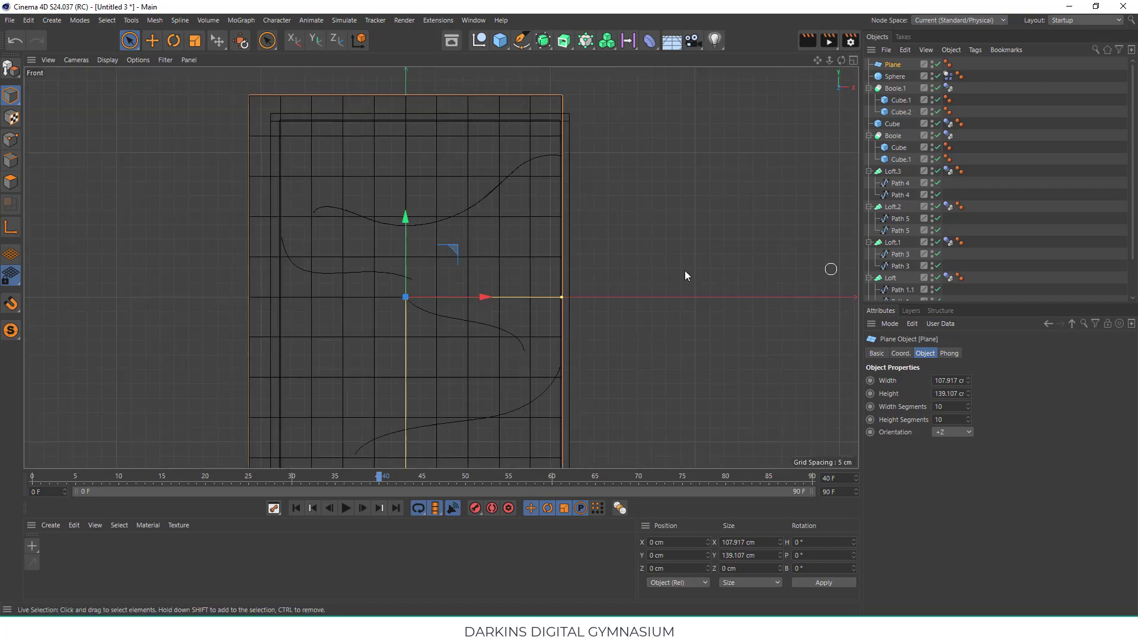
scroll(474, 256, down, 2)
mouse_move(509, 258)
mouse_down()
mouse_move(548, 262)
mouse_move(517, 260)
mouse_up()
drag(438, 397, 436, 406)
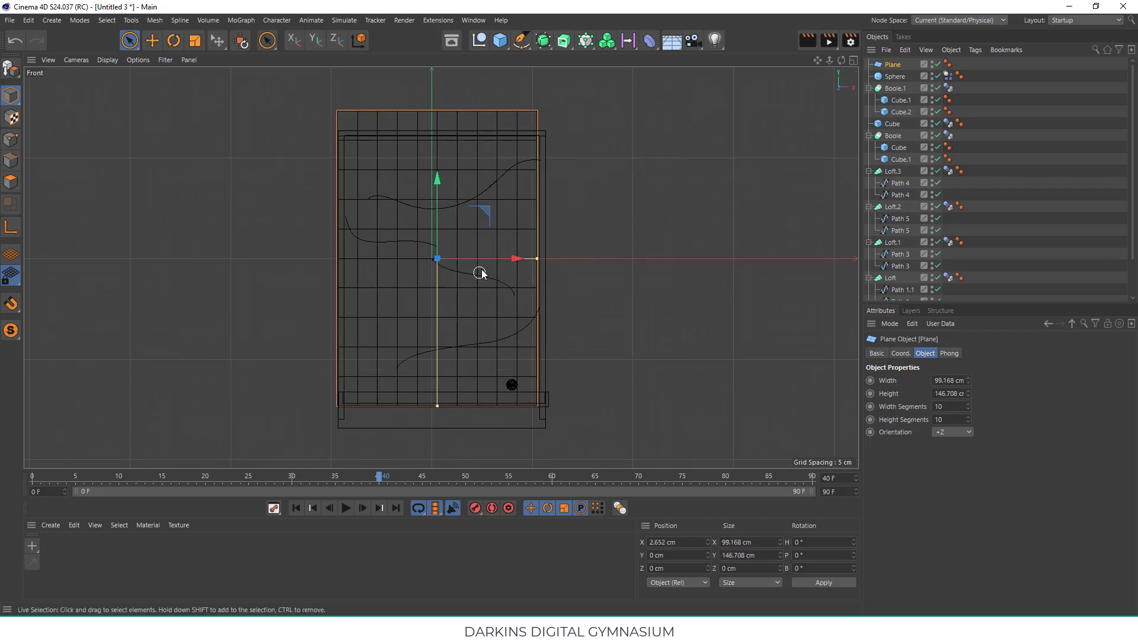
drag(537, 259, 520, 261)
drag(441, 180, 440, 201)
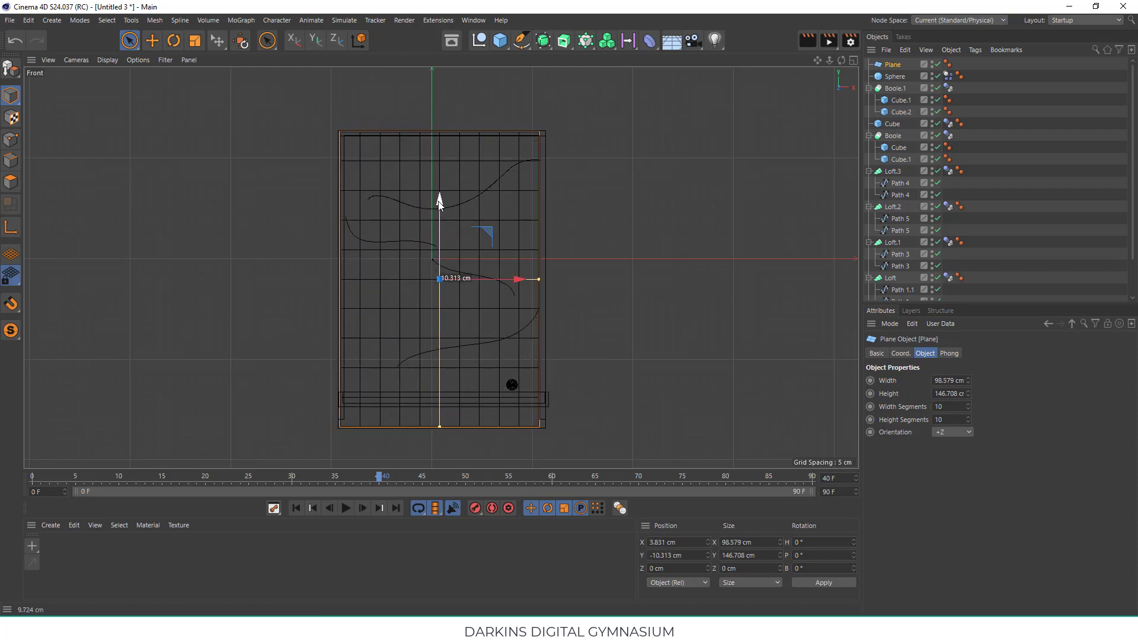
drag(440, 426, 442, 413)
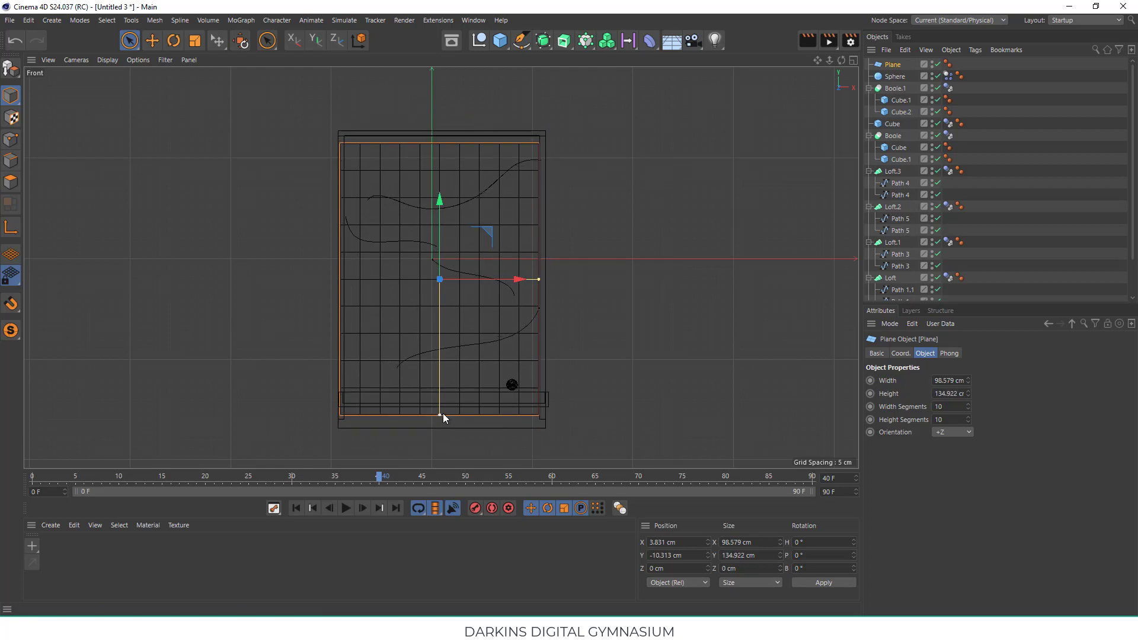
drag(440, 209, 442, 197)
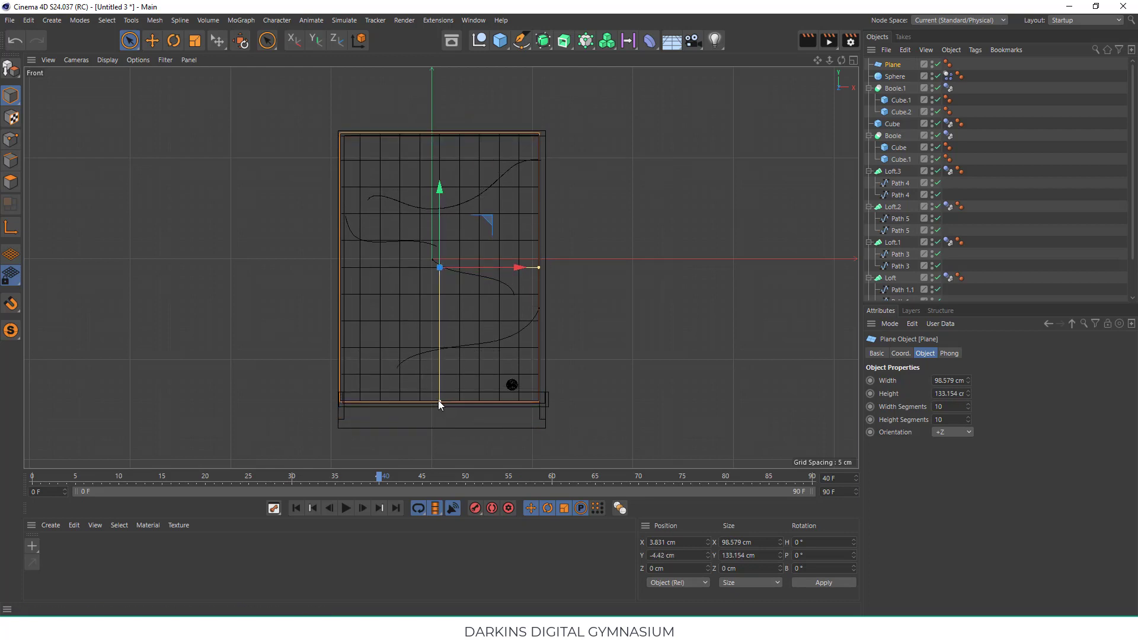
drag(439, 400, 439, 405)
drag(441, 208, 441, 211)
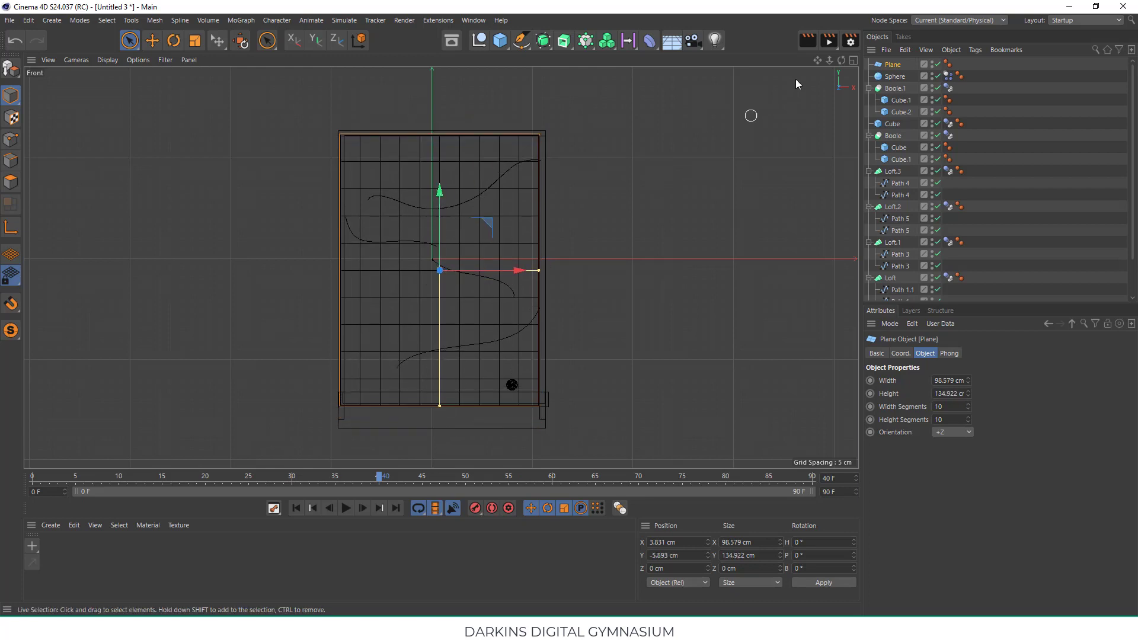
- Move the plane forward to Z -14.094 cm, widen it to about 105 cm, and enable X-Ray
click(853, 60)
drag(613, 147, 612, 202)
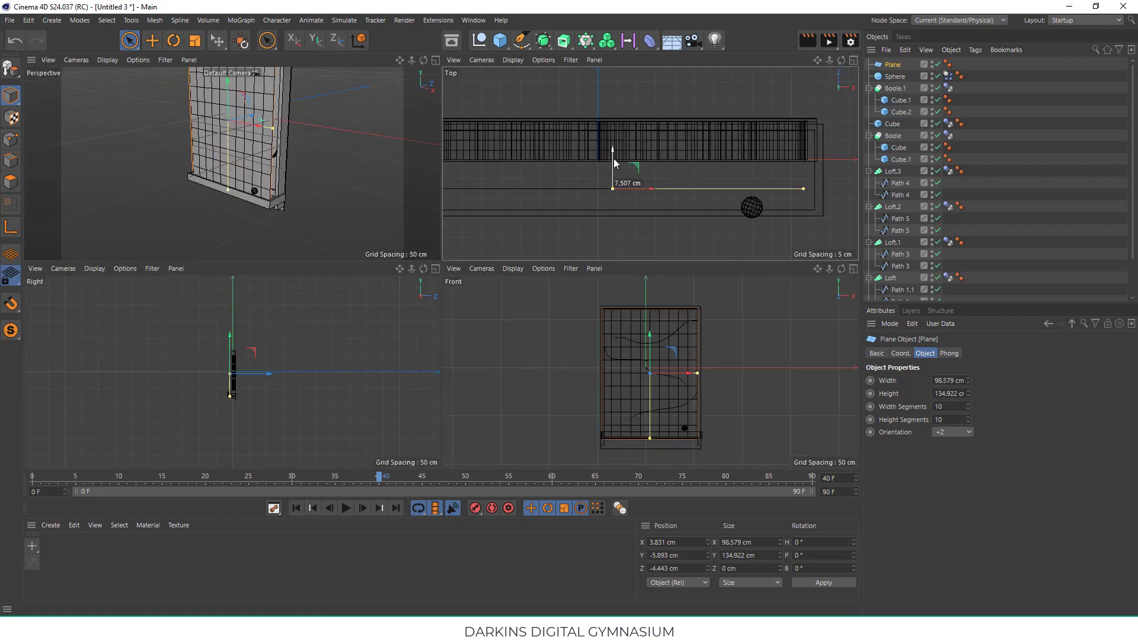
drag(804, 217, 816, 212)
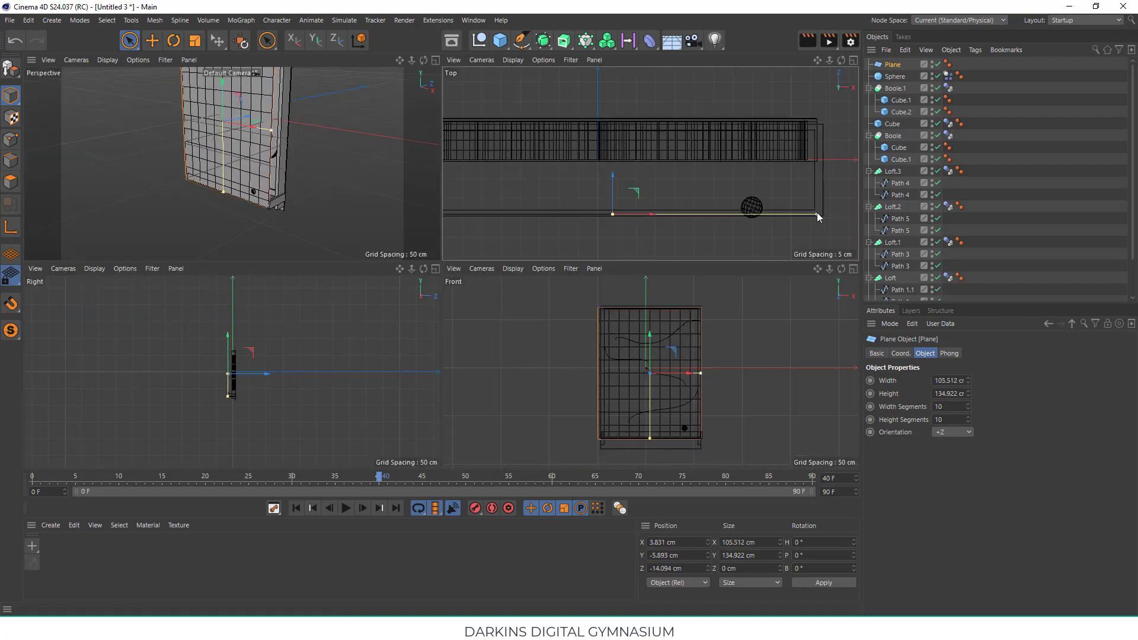
click(436, 60)
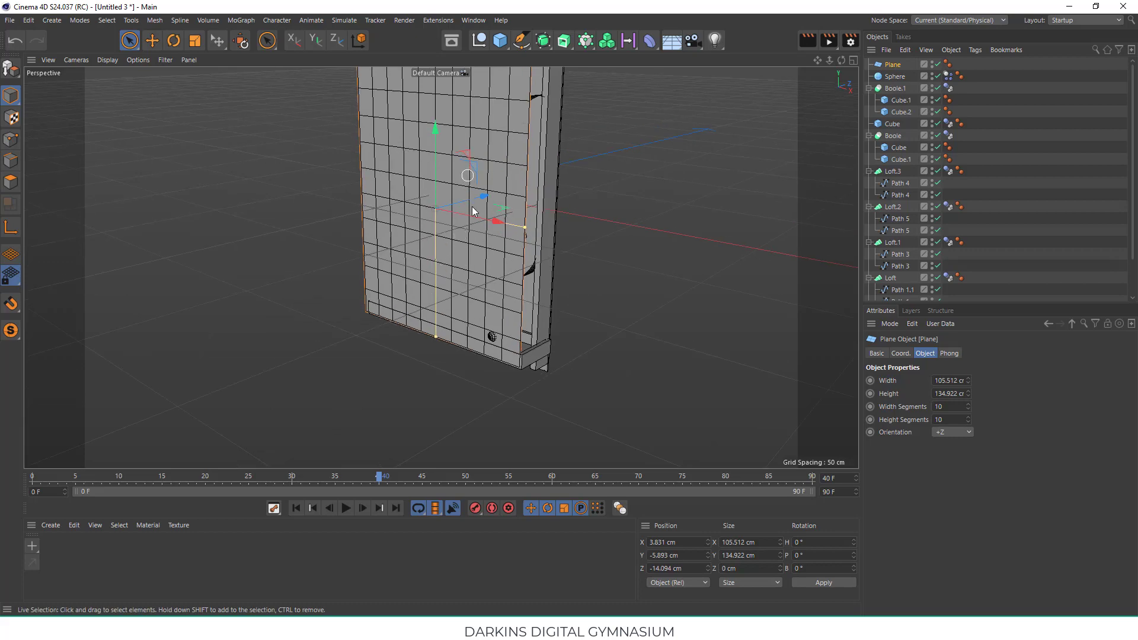
click(877, 353)
click(939, 487)
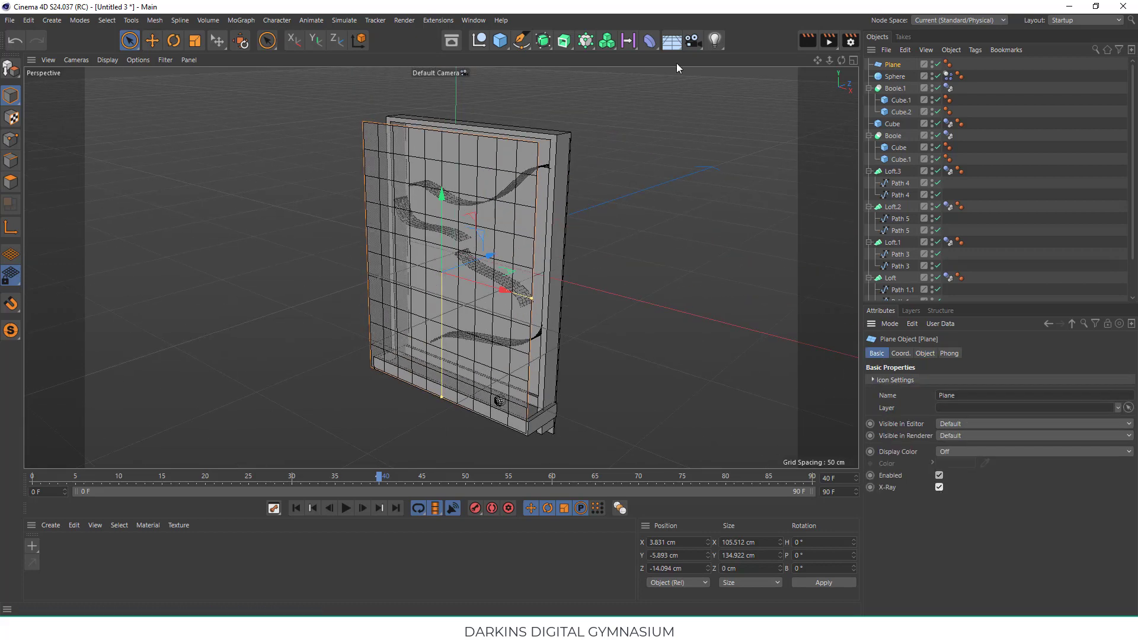
- Add a Collider Body tag to the front Plane and run the simulation to check it
click(975, 50)
mouse_move(1005, 199)
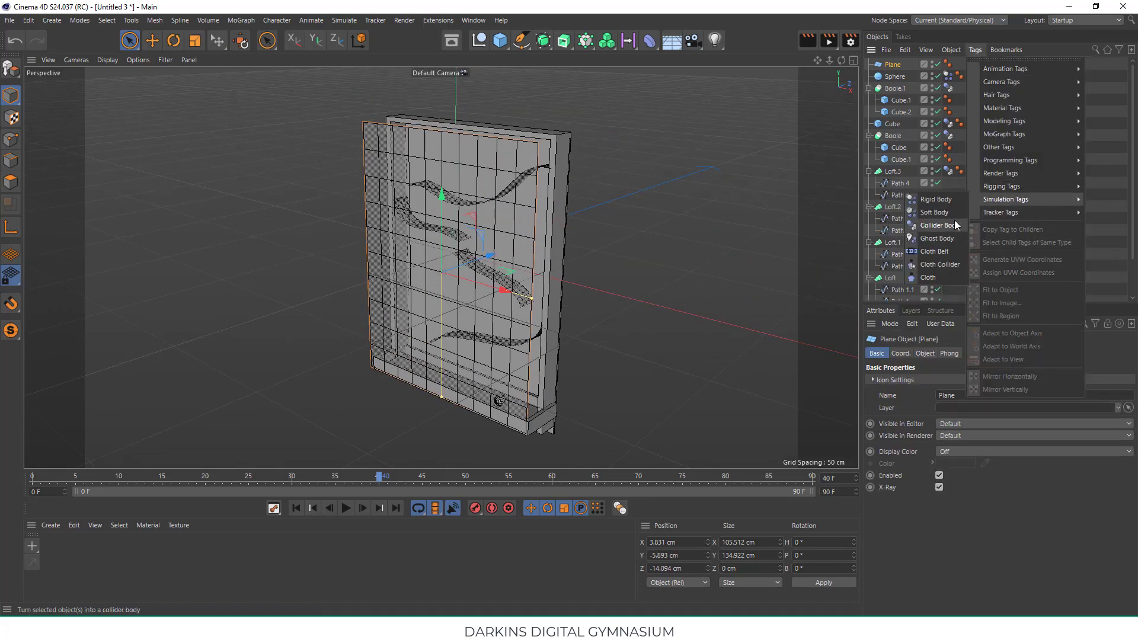
click(955, 225)
scroll(487, 250, up, 3)
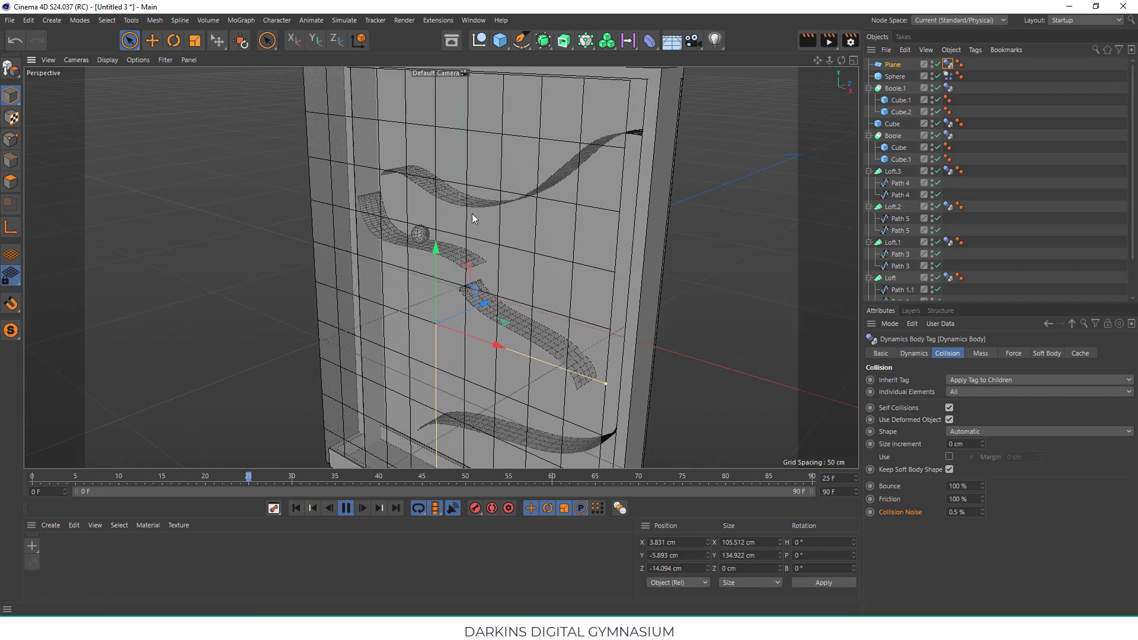
scroll(578, 197, down, 3)
mouse_move(579, 197)
alt+mouse_down()
mouse_move(483, 305)
mouse_move(447, 425)
alt+mouse_up()
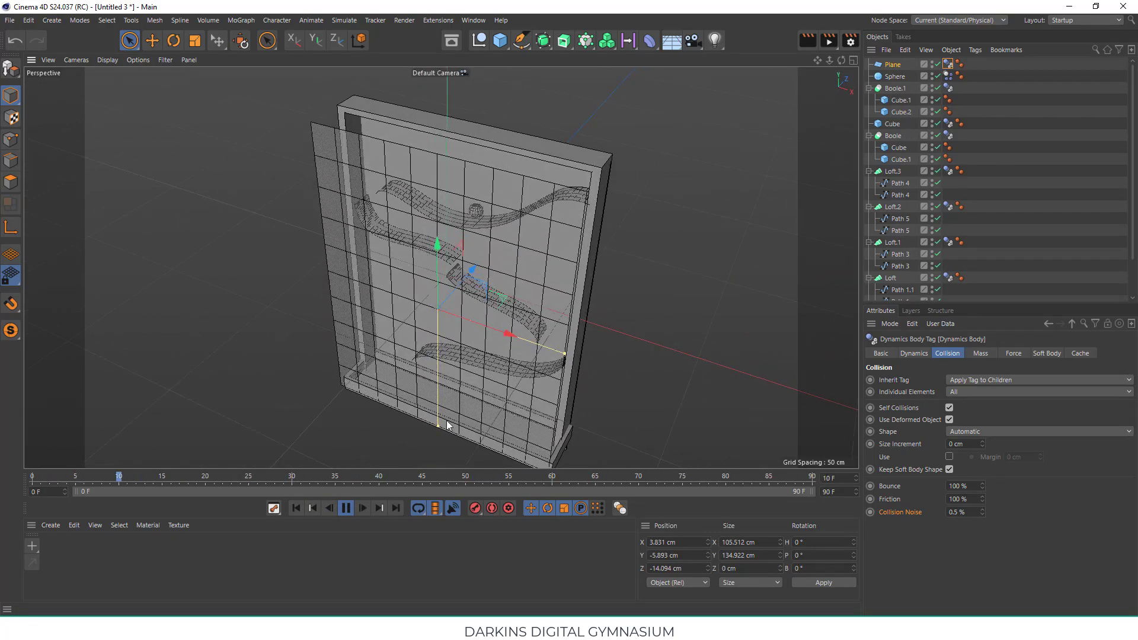
click(347, 507)
- Check the lower ramp Loft.3's collision settings, keeping its shape as Static Mesh
mouse_move(488, 383)
alt+mouse_down()
mouse_move(510, 362)
mouse_move(676, 316)
alt+mouse_up()
click(468, 297)
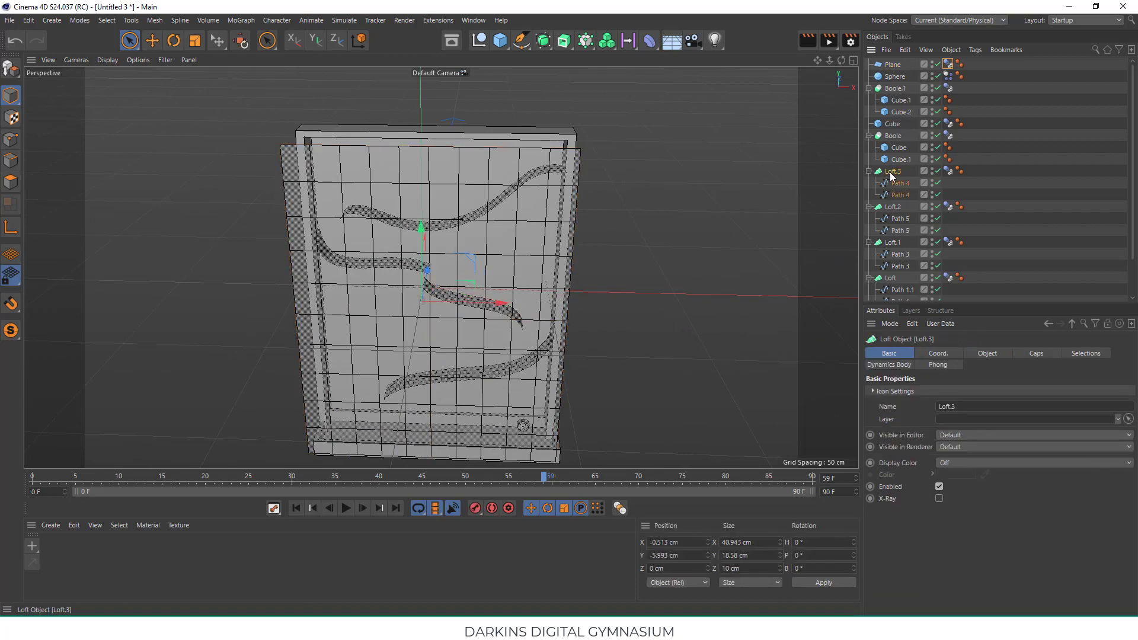
mouse_move(836, 253)
alt+mouse_down()
mouse_move(485, 324)
mouse_move(392, 283)
alt+mouse_up()
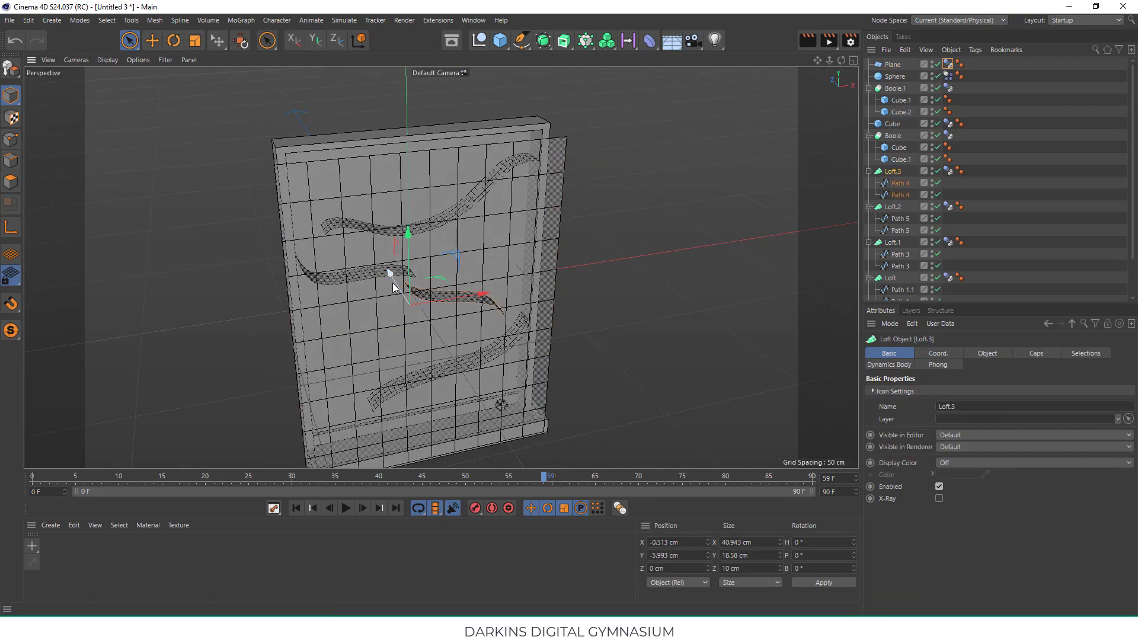
click(948, 170)
click(981, 431)
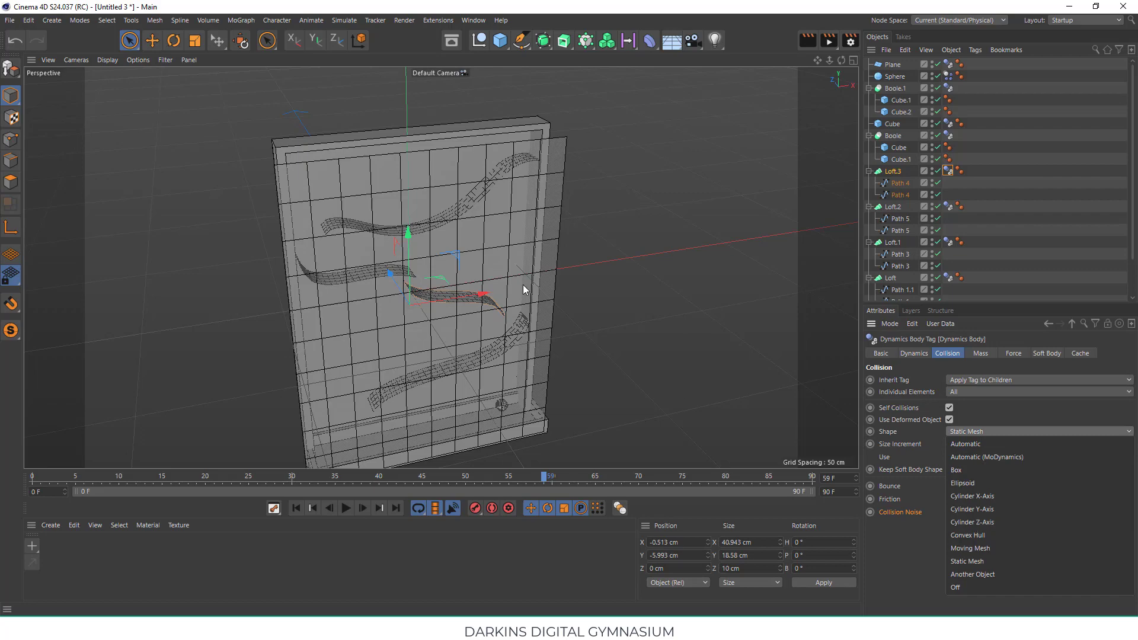
click(496, 261)
mouse_move(496, 261)
alt+mouse_down()
mouse_move(599, 276)
mouse_move(640, 267)
alt+mouse_up()
click(285, 279)
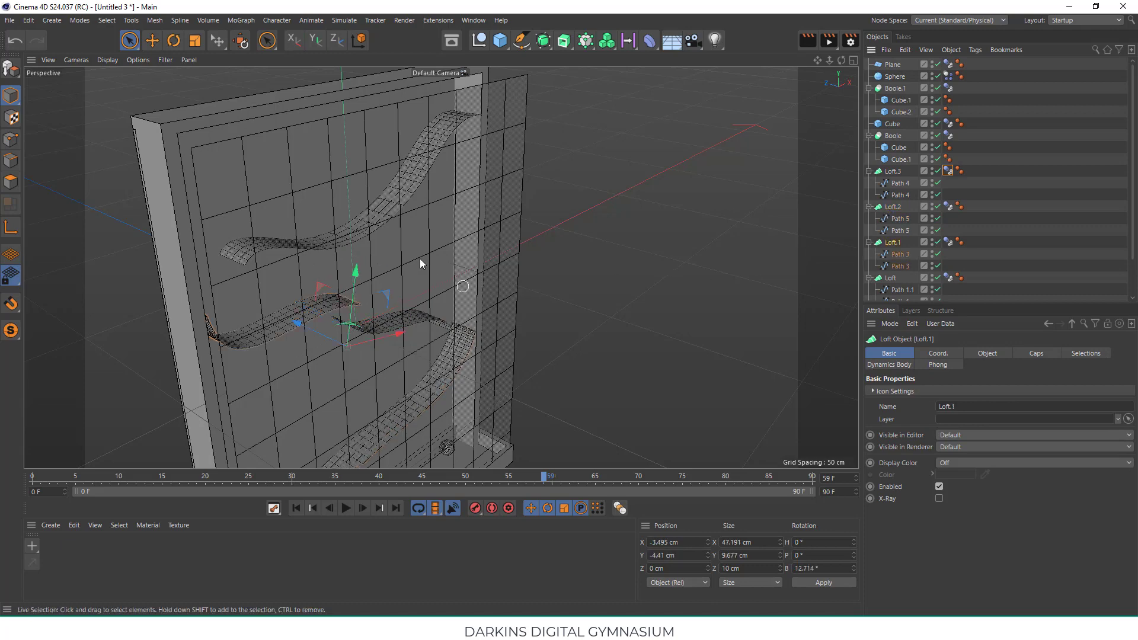
- Tilt the middle ramp Loft.1 to B 17.341° and start the simulation
click(332, 311)
click(174, 40)
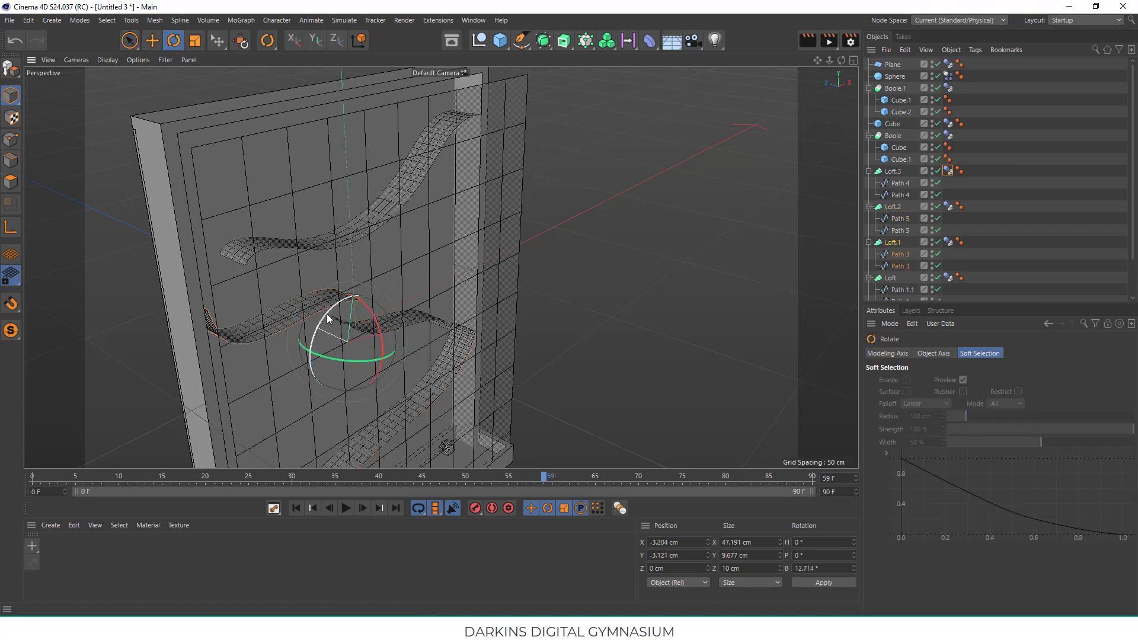
mouse_move(332, 323)
mouse_down()
mouse_move(443, 334)
mouse_move(322, 498)
mouse_up()
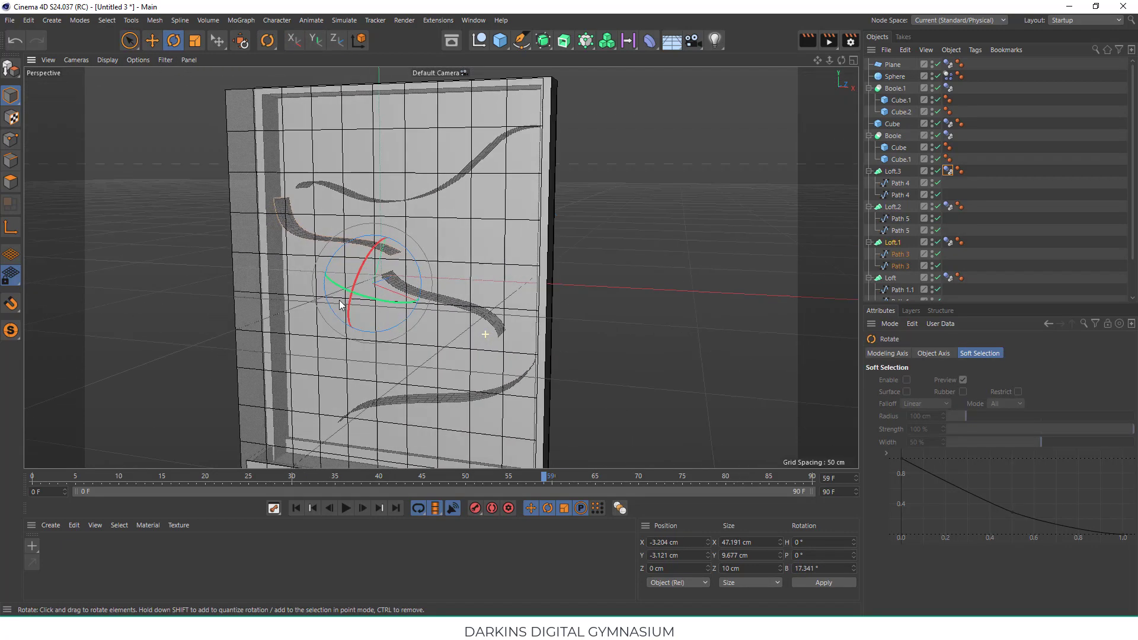
key(space)
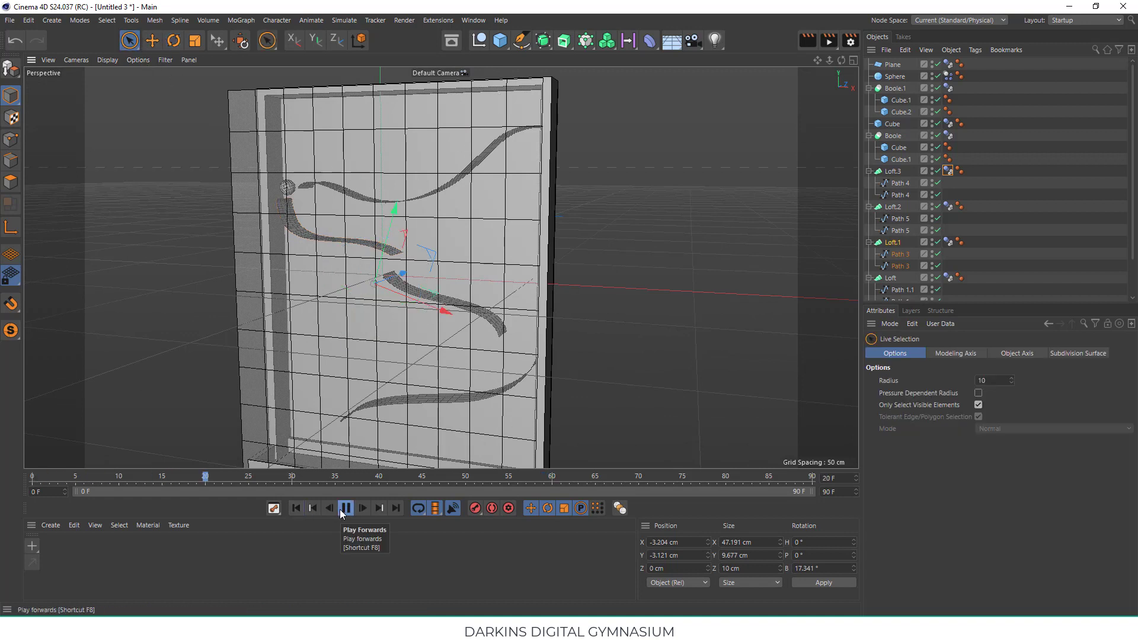
click(341, 509)
- Set the front Plane's collider shape to Static Mesh
click(240, 208)
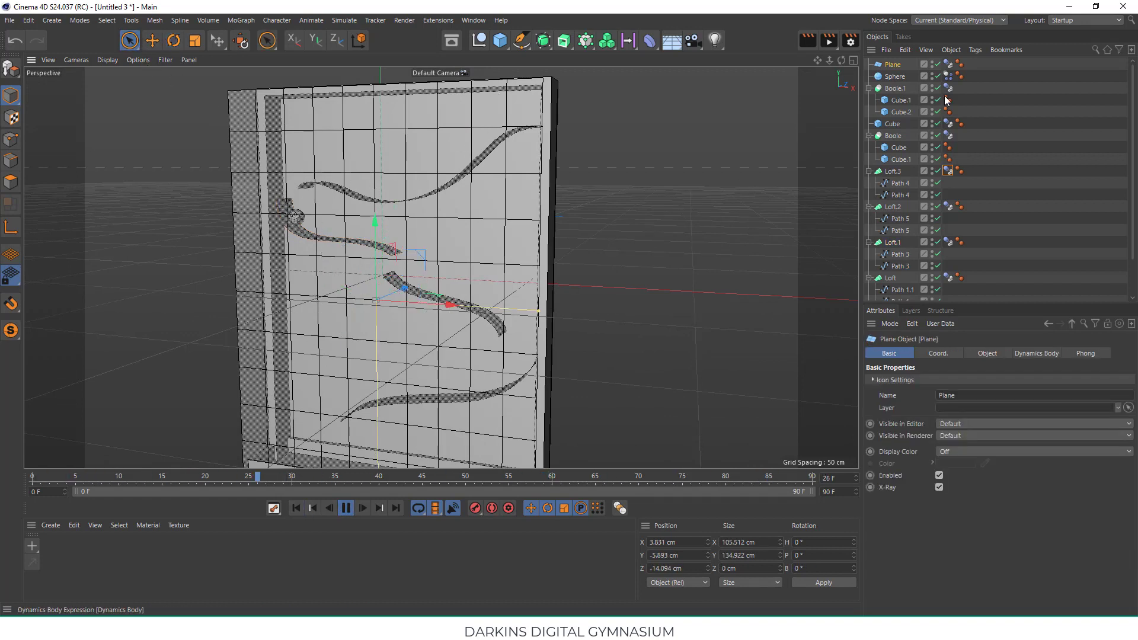
click(948, 64)
click(1007, 431)
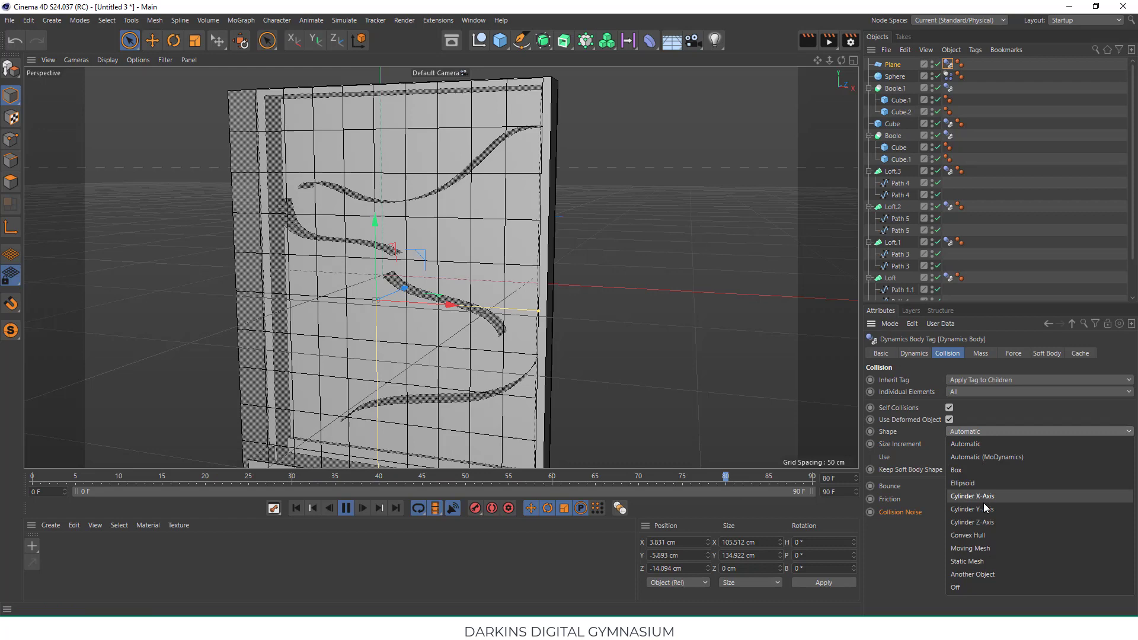
click(972, 555)
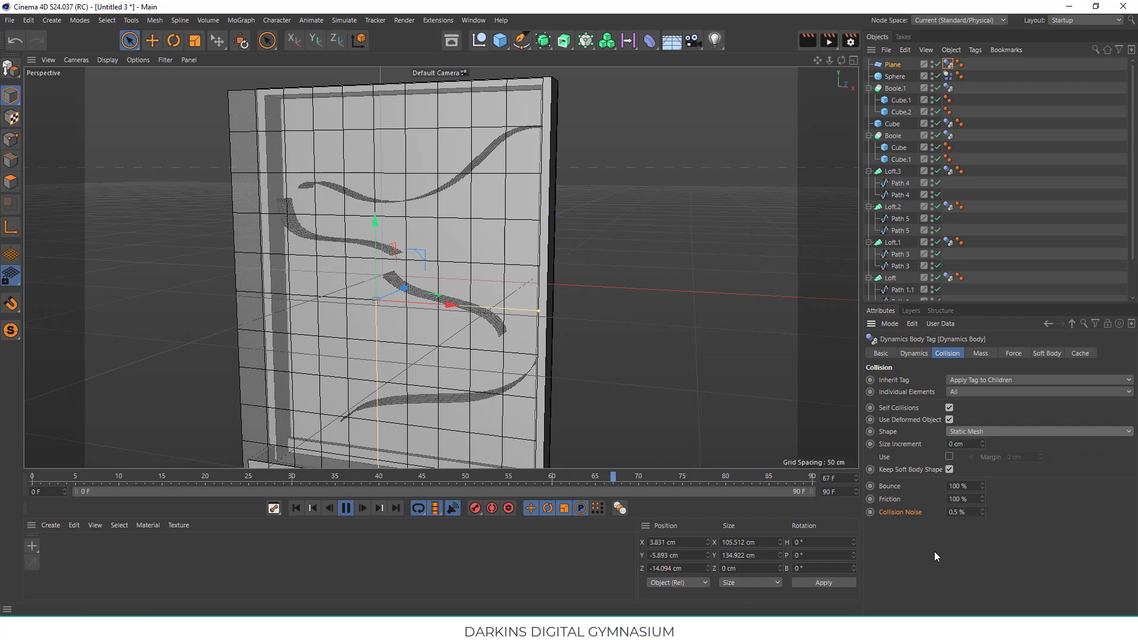
alt+drag(330, 243, 269, 258)
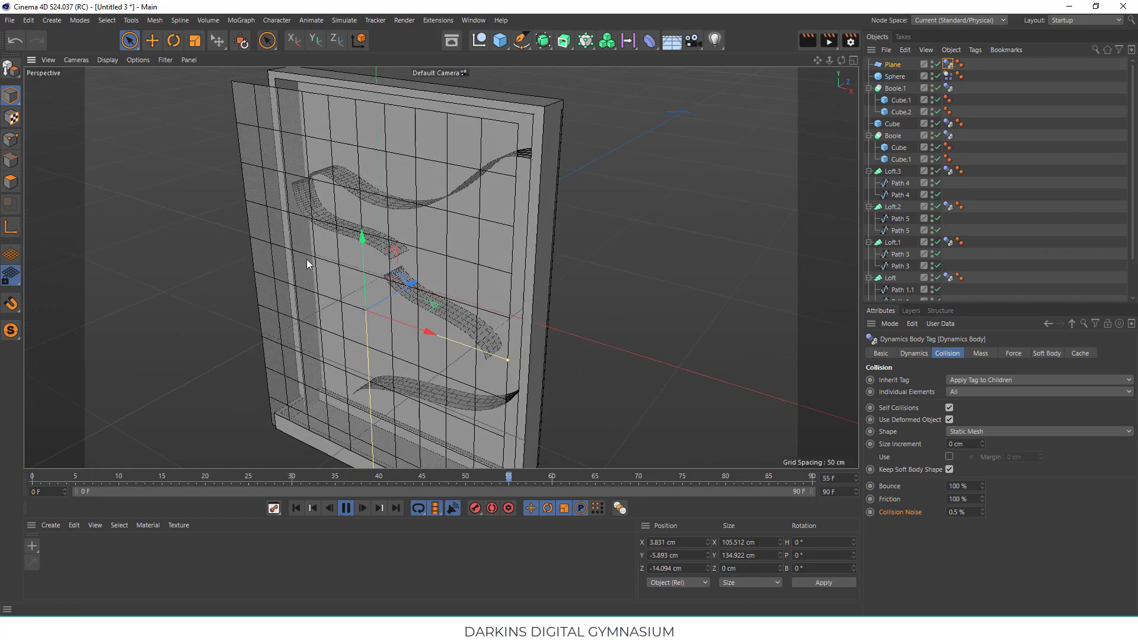
- Open the project dynamics settings, with gravity at 1000 cm, and watch the ball reach the tray
key(ctrl+d)
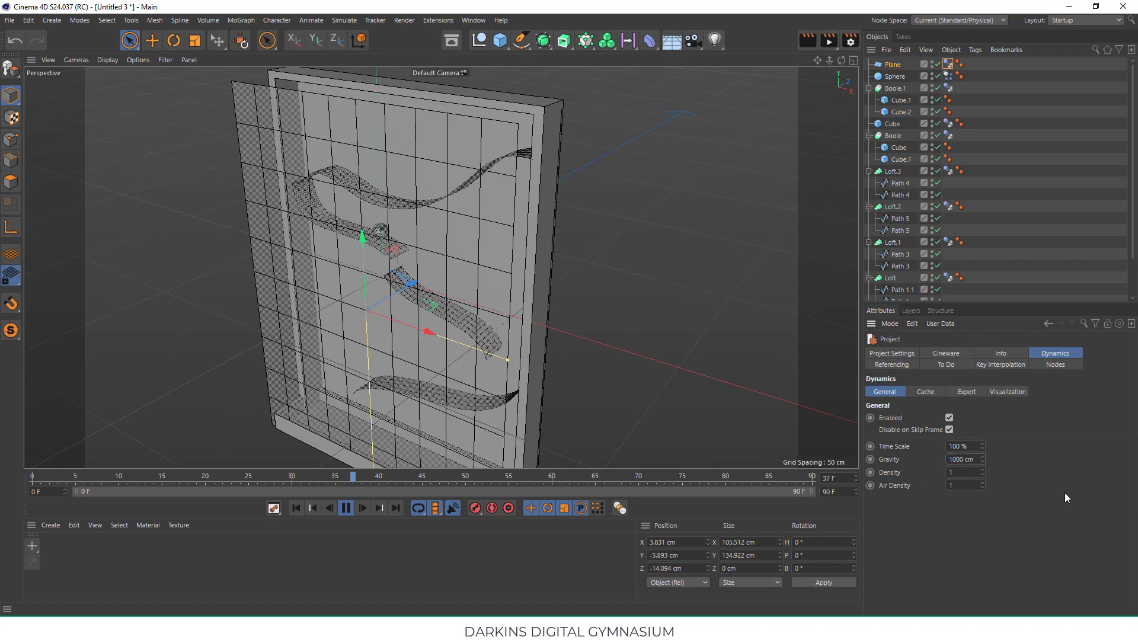
mouse_move(405, 361)
alt+mouse_down()
mouse_move(432, 275)
mouse_move(429, 295)
mouse_move(547, 297)
mouse_move(394, 346)
mouse_move(459, 279)
mouse_move(446, 343)
mouse_move(471, 297)
mouse_move(530, 303)
alt+mouse_up()
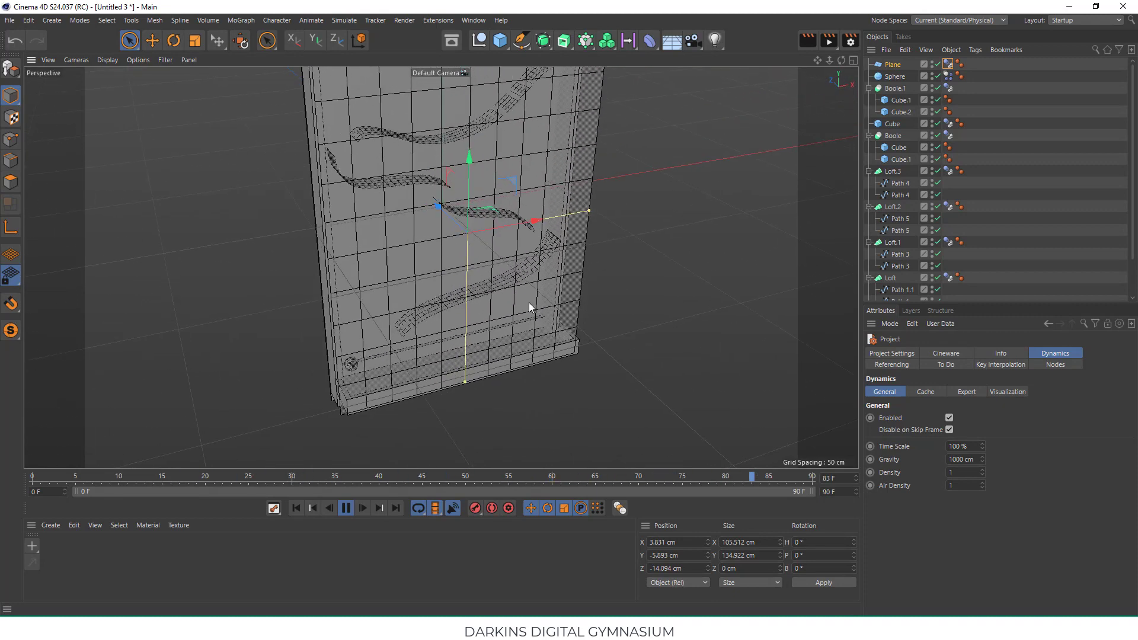
click(347, 511)
mouse_move(450, 308)
alt+mouse_down()
mouse_move(617, 237)
mouse_move(858, 224)
alt+mouse_up()
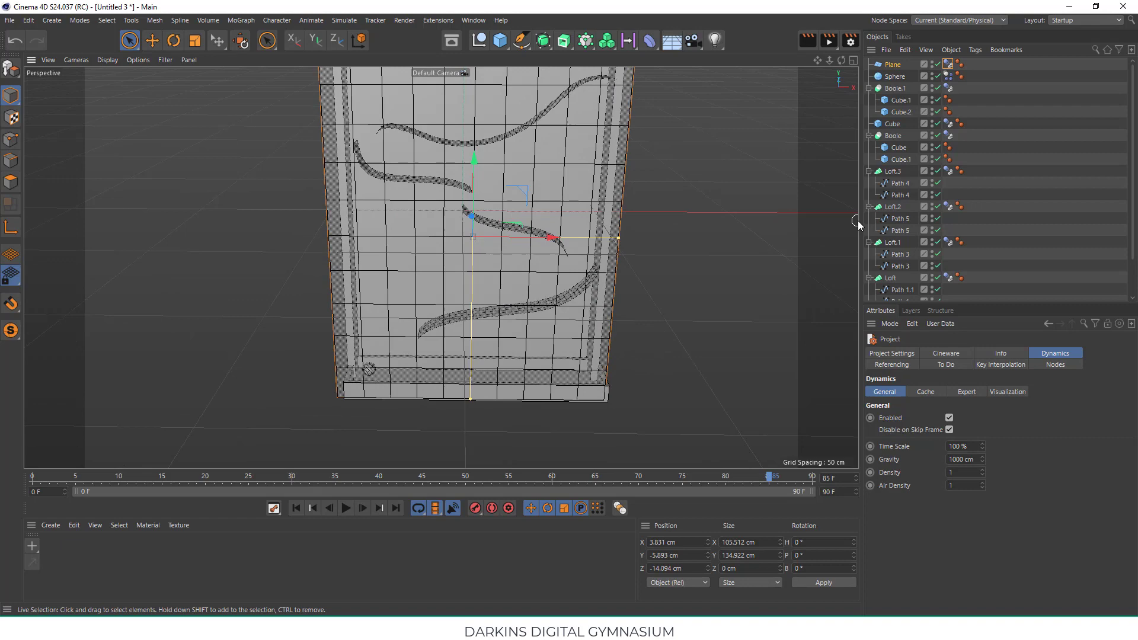
click(540, 403)
mouse_move(628, 396)
alt+mouse_down()
mouse_move(636, 386)
mouse_move(599, 372)
alt+mouse_up()
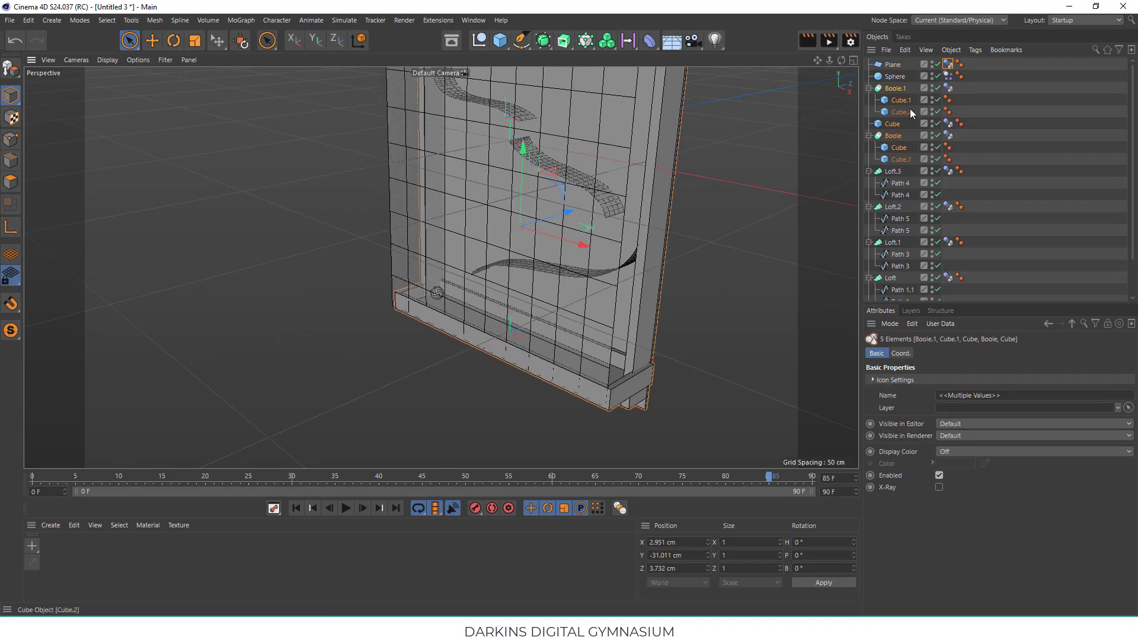
click(906, 88)
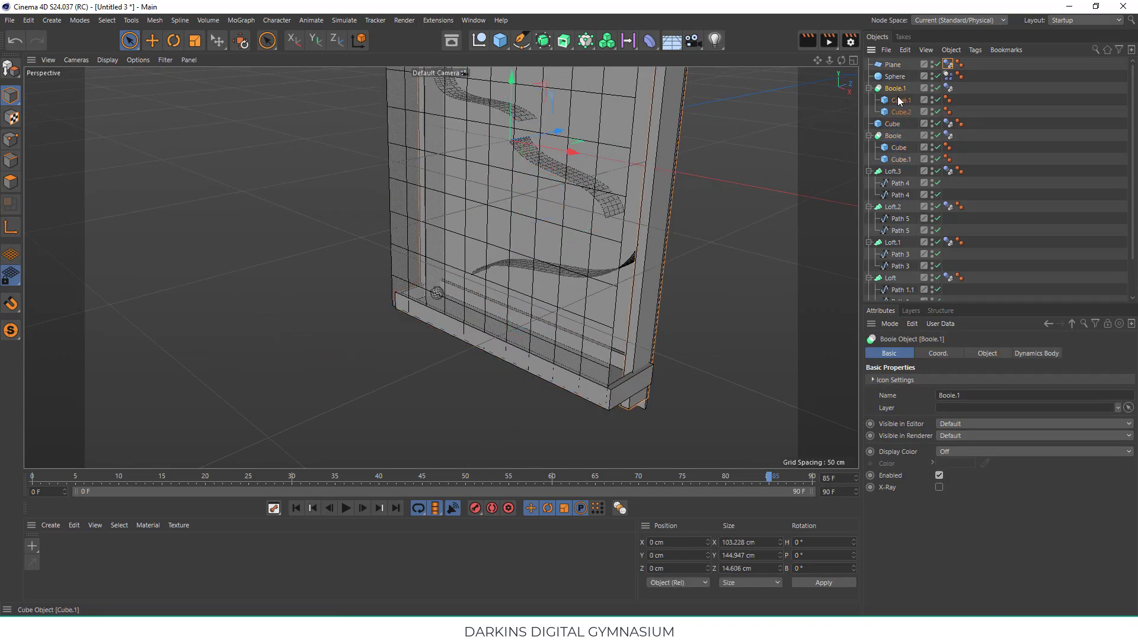
click(894, 136)
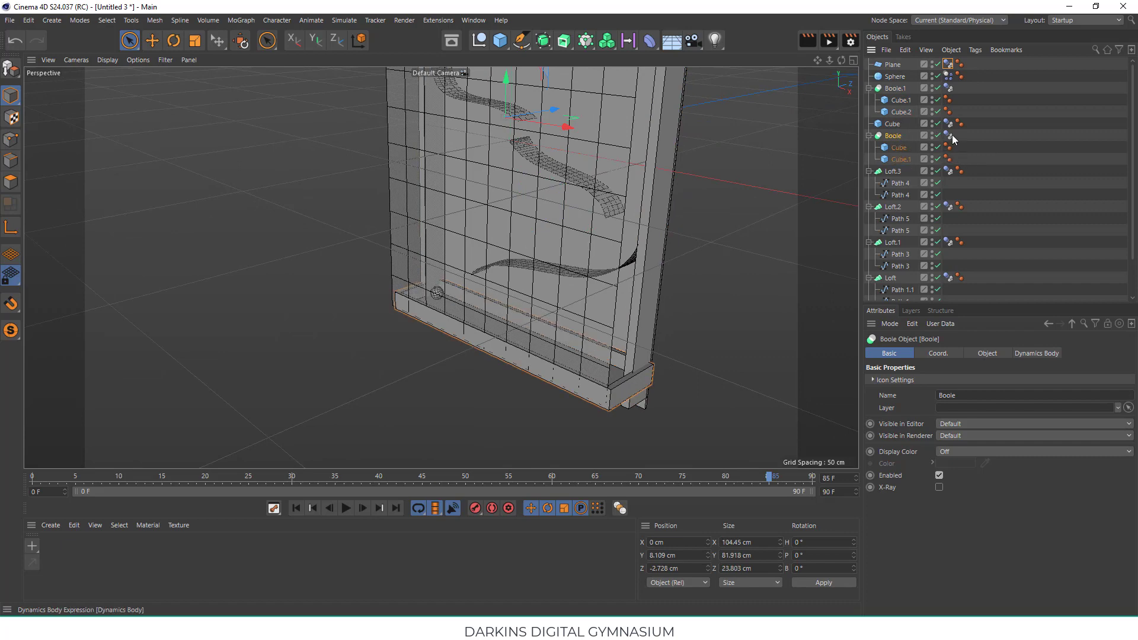
click(951, 136)
click(990, 431)
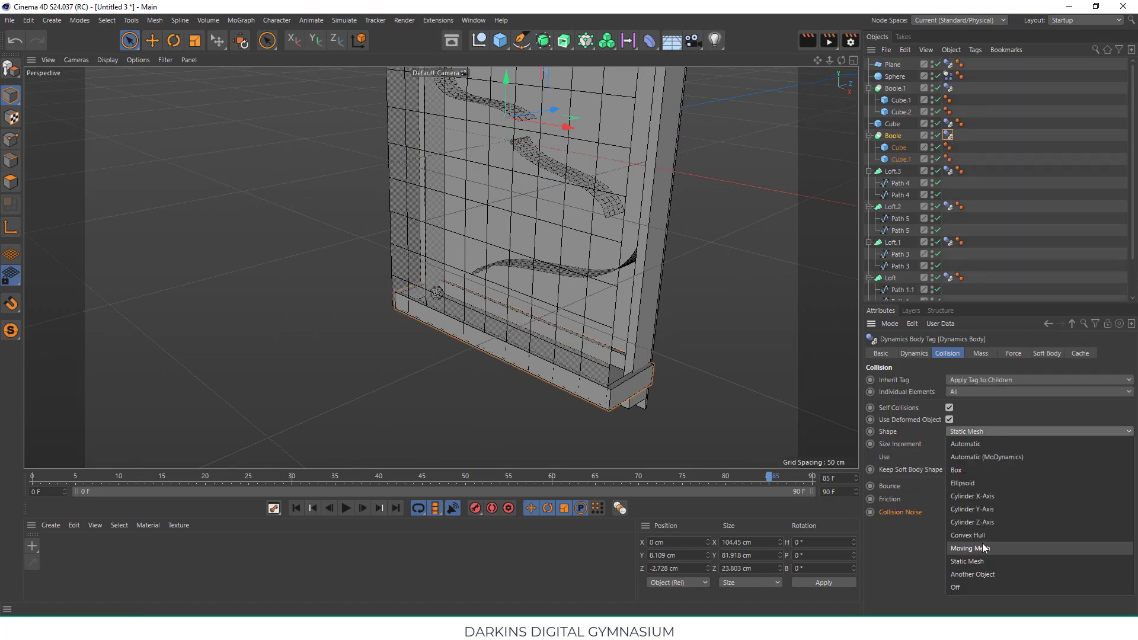
scroll(519, 300, up, 5)
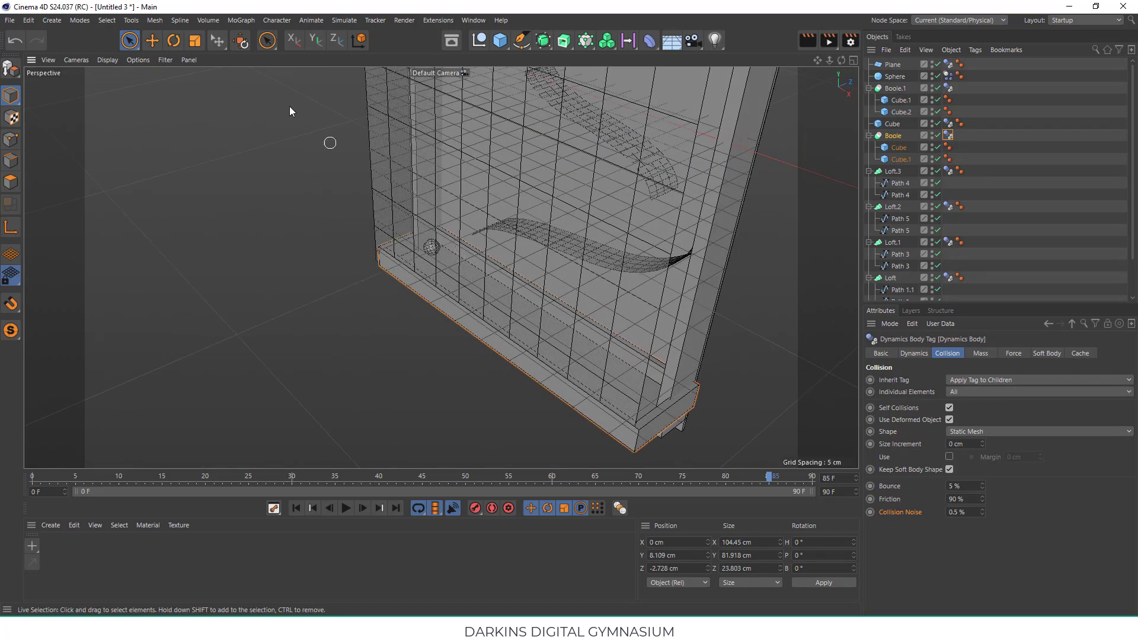
click(893, 135)
scroll(532, 292, down, 3)
- Slide the catch tray slightly along Z
scroll(578, 121, down, 2)
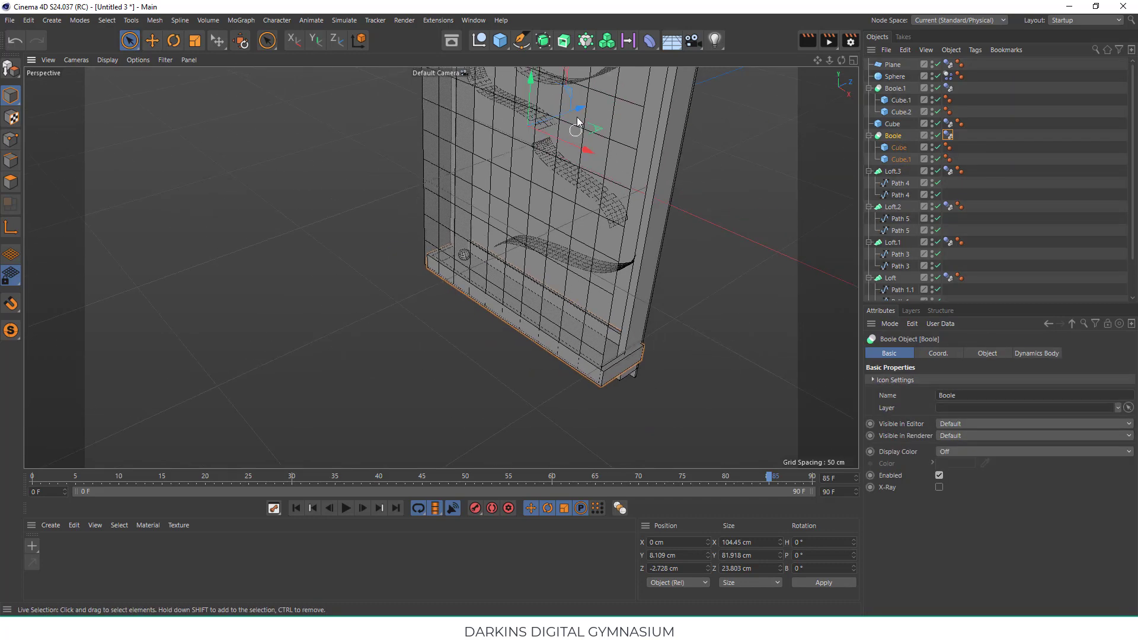
drag(578, 122, 580, 115)
scroll(611, 255, up, 2)
scroll(664, 304, up, 2)
scroll(664, 305, up, 1)
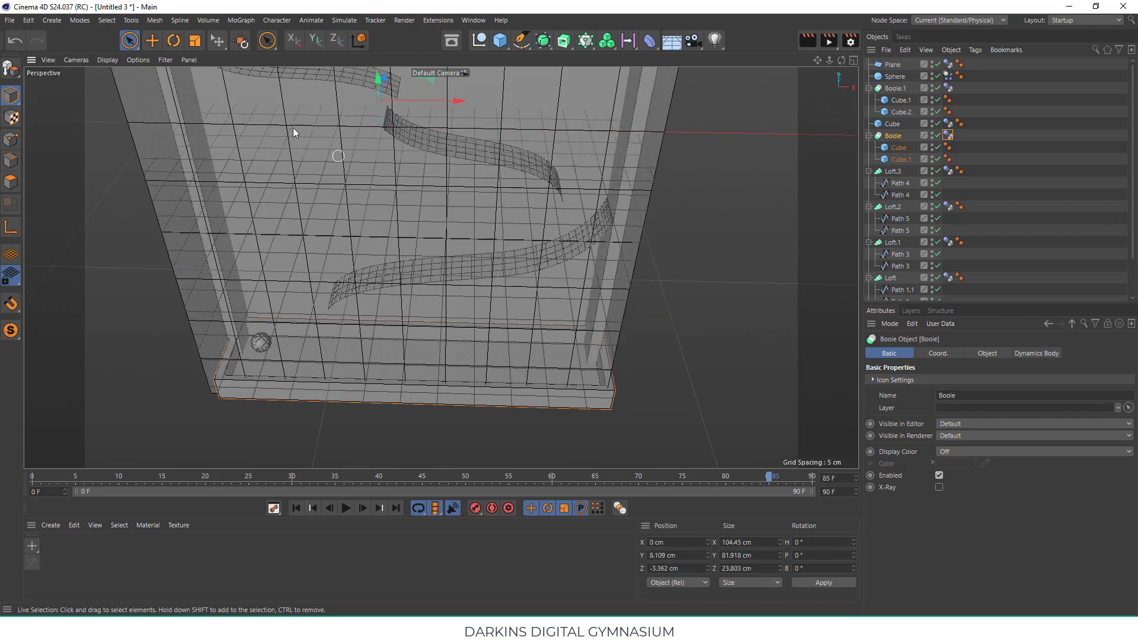
- Shrink the tray's outer Cube in X and reduce its depth
click(604, 379)
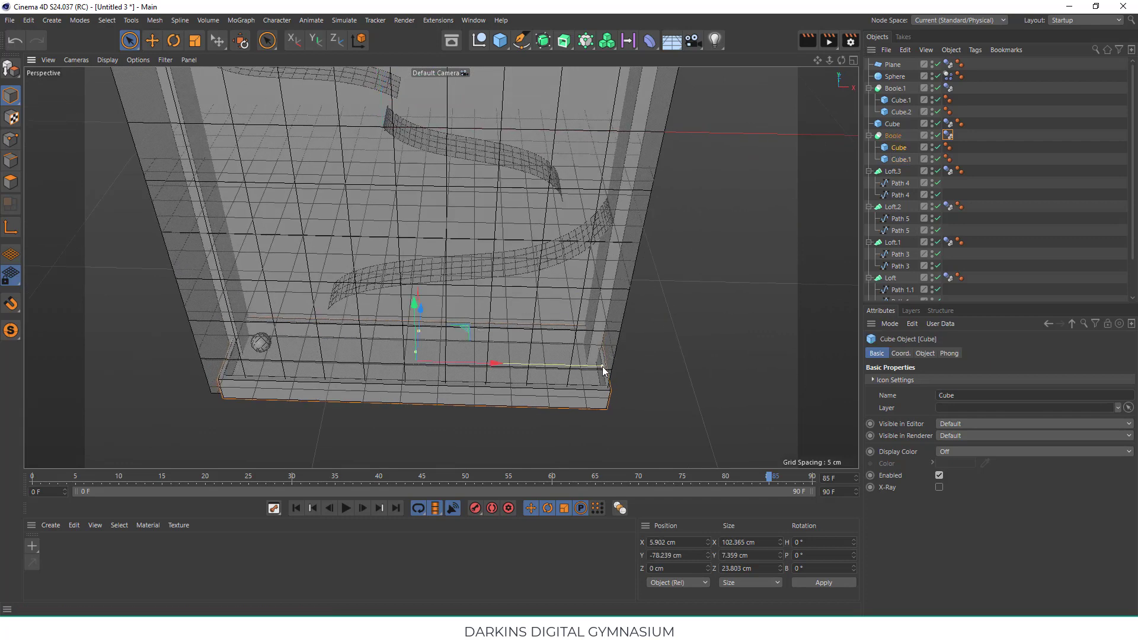
click(576, 372)
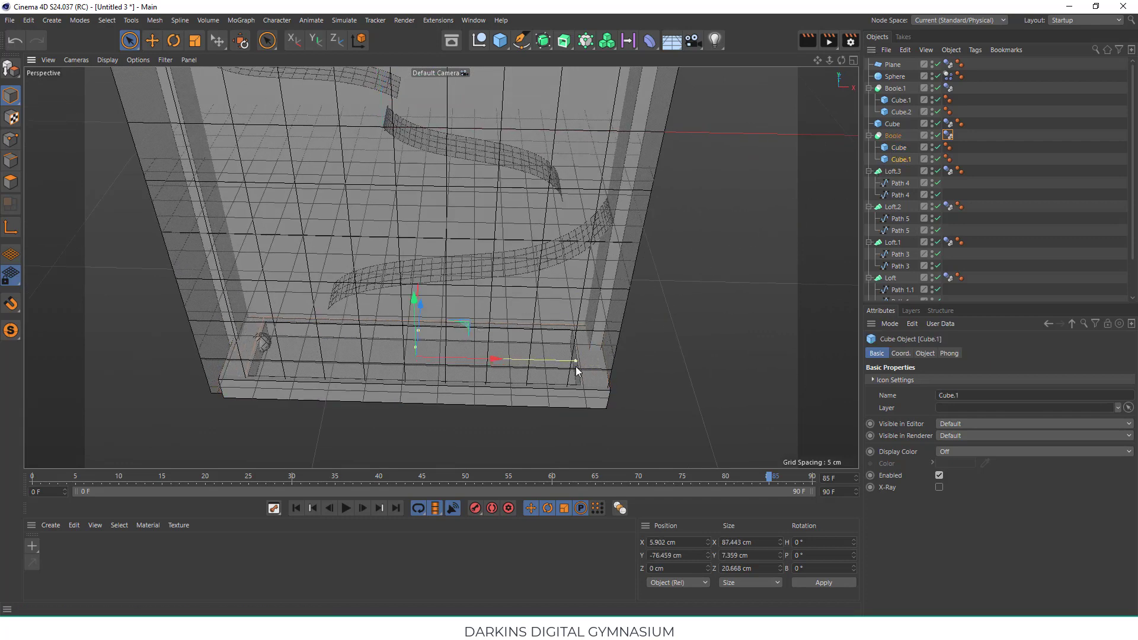
click(603, 370)
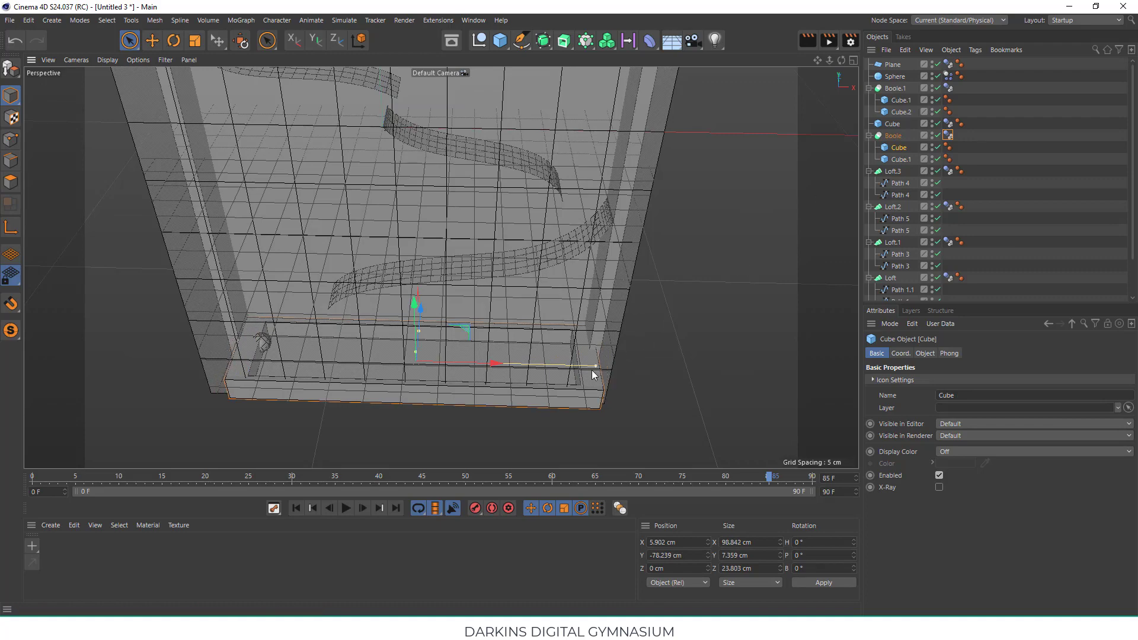
drag(593, 375, 418, 429)
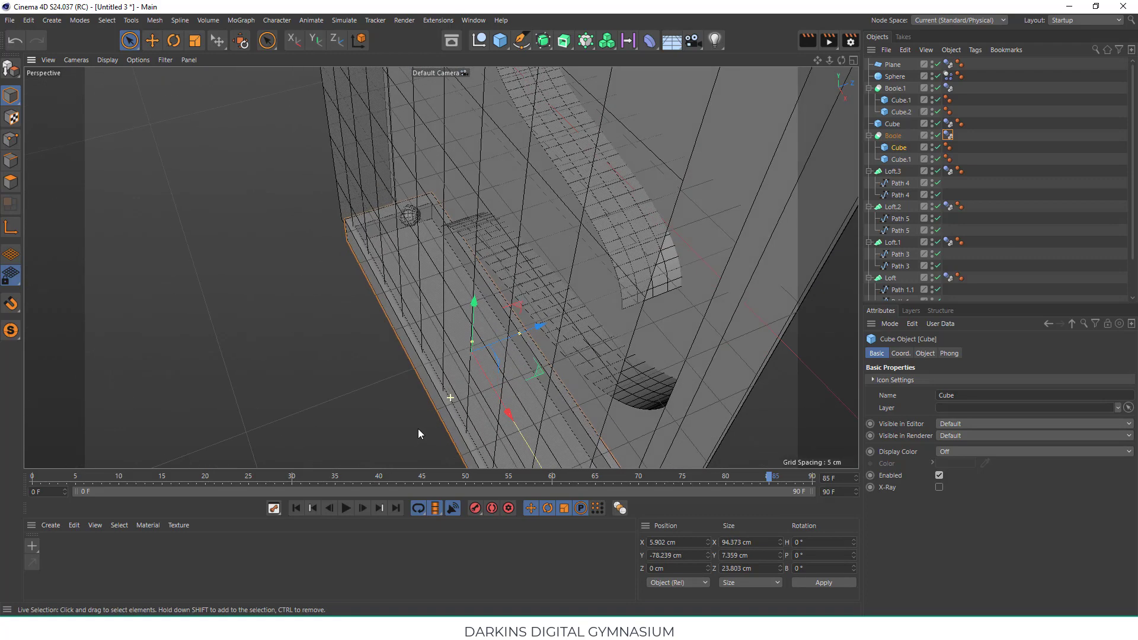
drag(519, 334, 517, 342)
- Push the whole catch tray further along Z
click(517, 341)
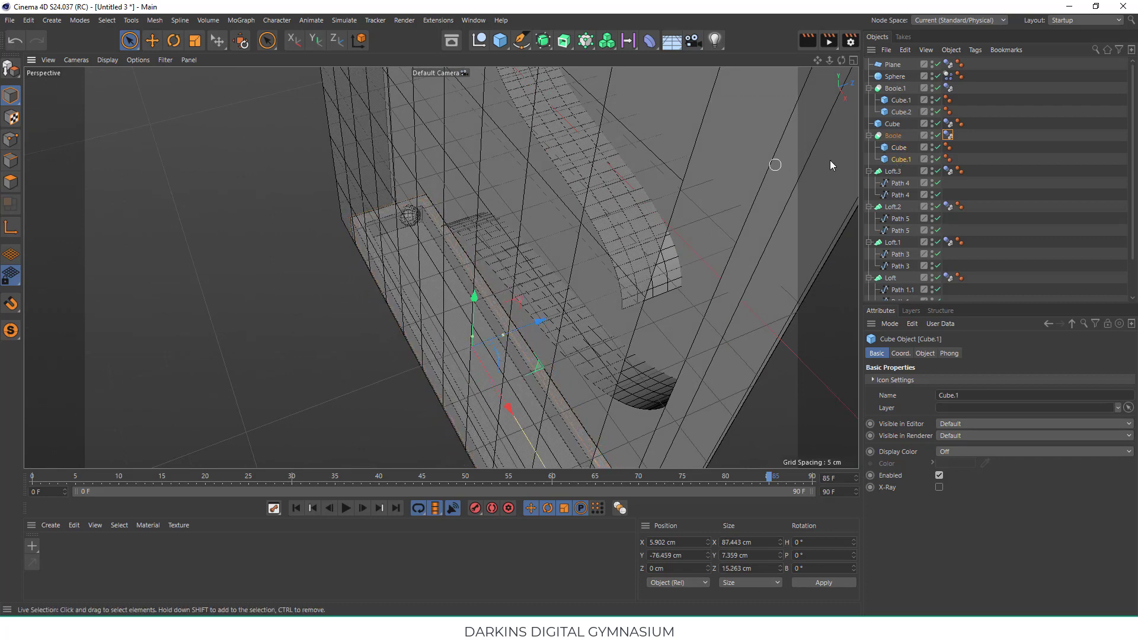
click(670, 249)
alt+drag(519, 287, 515, 172)
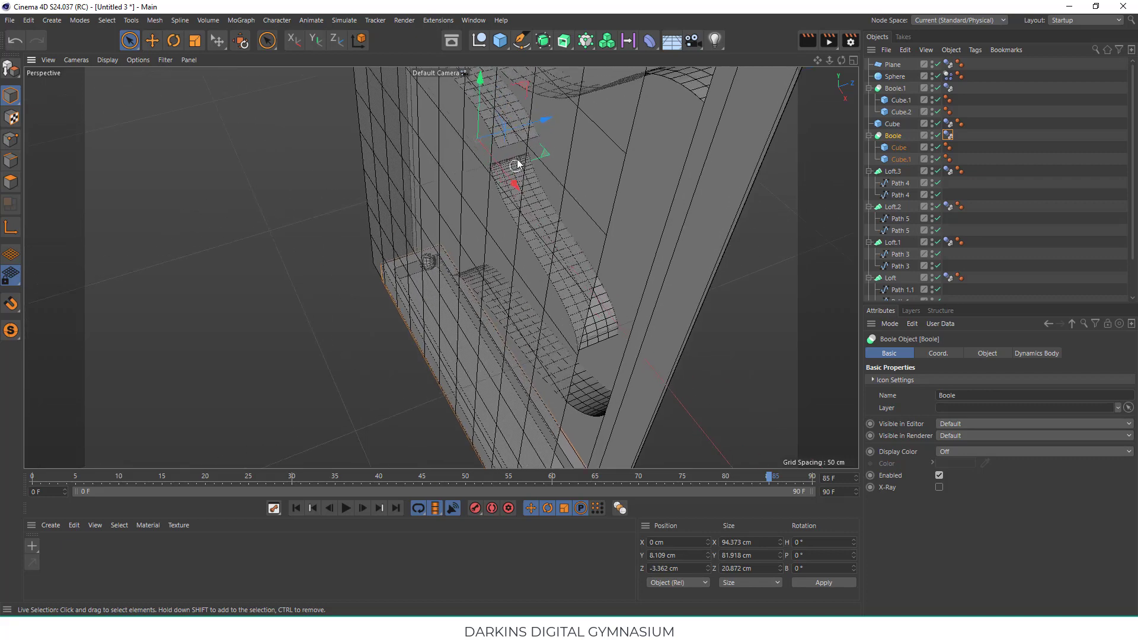
drag(533, 121, 558, 115)
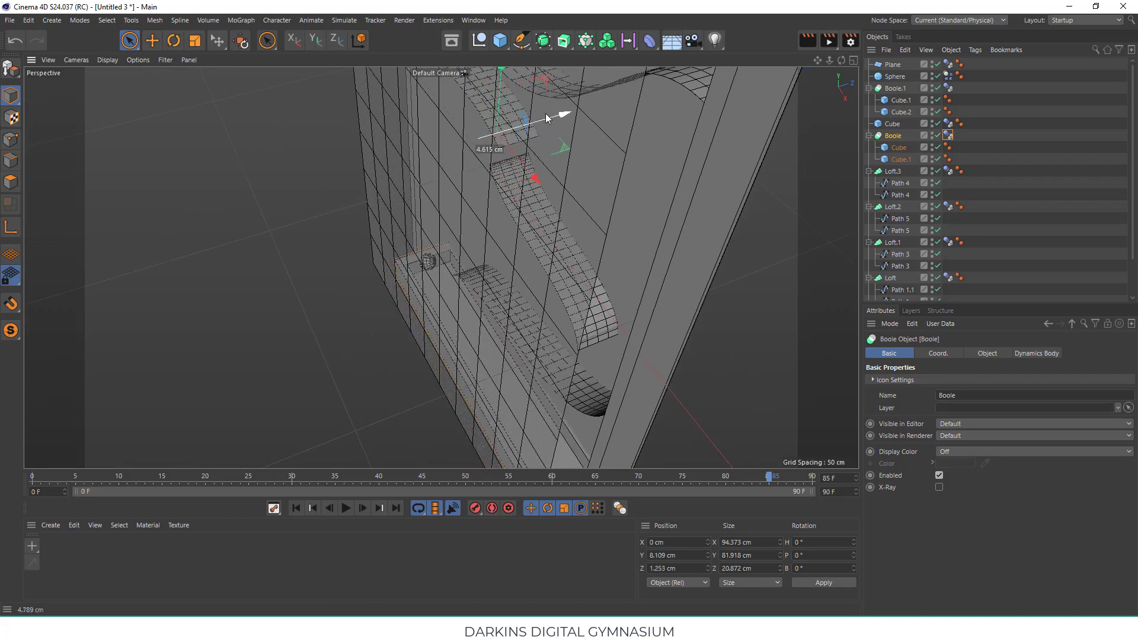
- Lengthen the inner cutter Cube.1 to about 22.654 cm deep
click(896, 148)
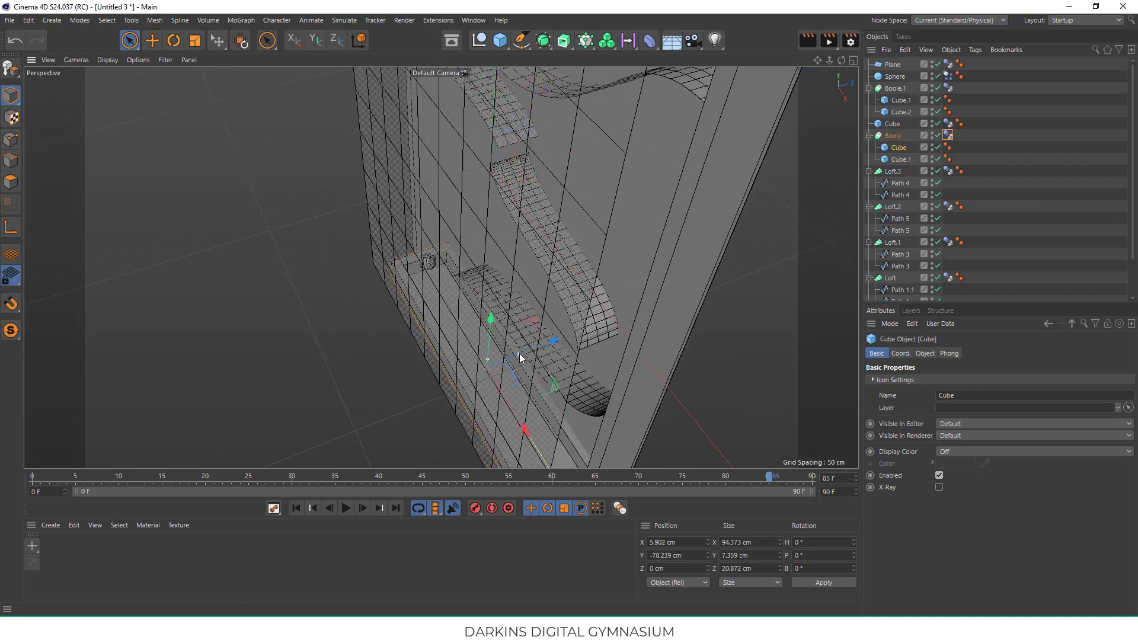
click(519, 353)
drag(523, 357, 524, 354)
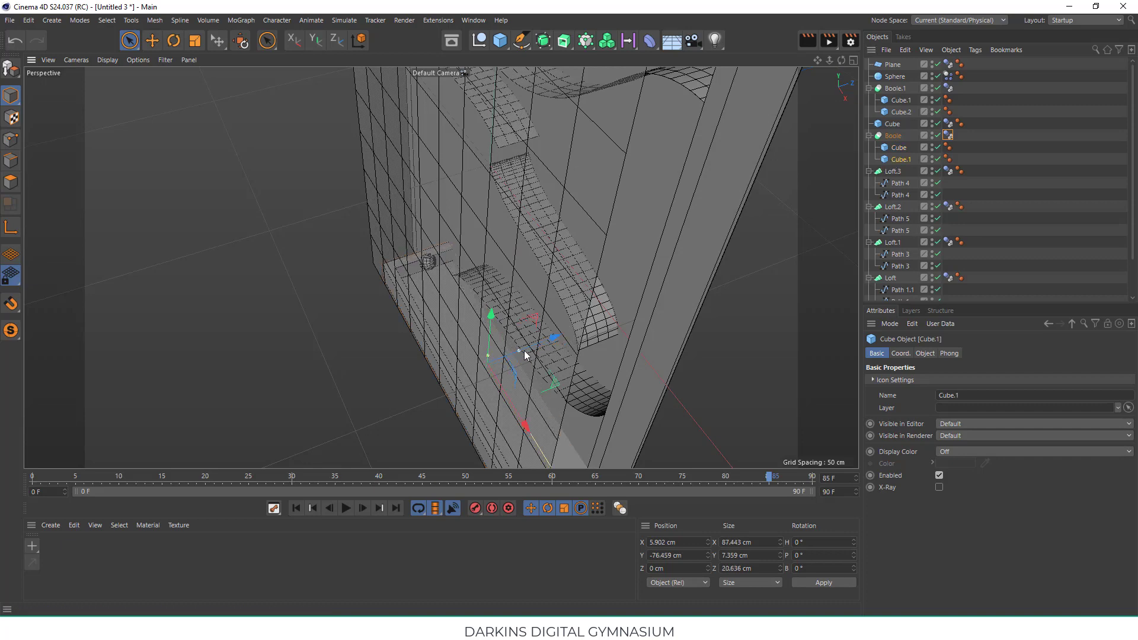
scroll(524, 354, up, 3)
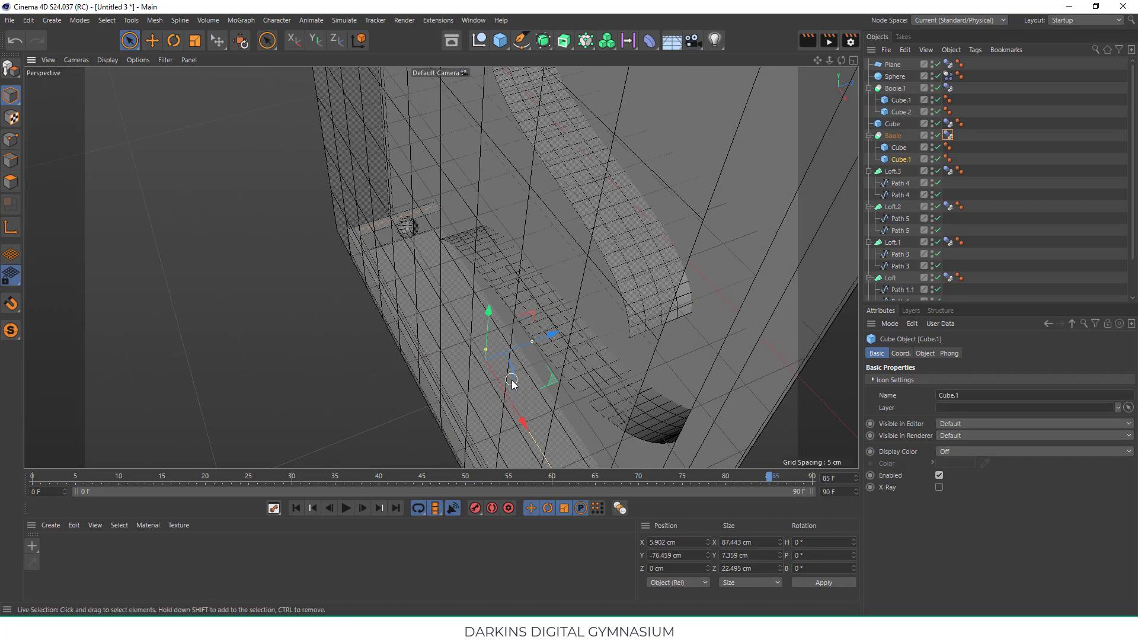
scroll(510, 380, up, 2)
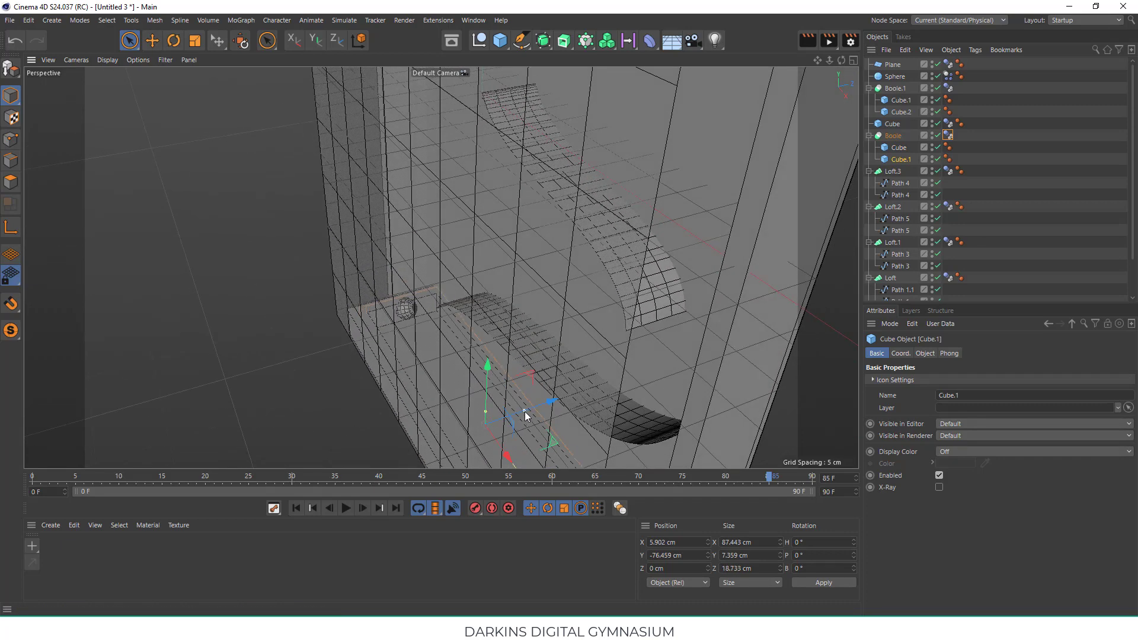
mouse_move(524, 411)
mouse_down()
mouse_move(518, 385)
mouse_move(648, 384)
mouse_move(484, 317)
mouse_up()
scroll(532, 401, down, 2)
click(647, 383)
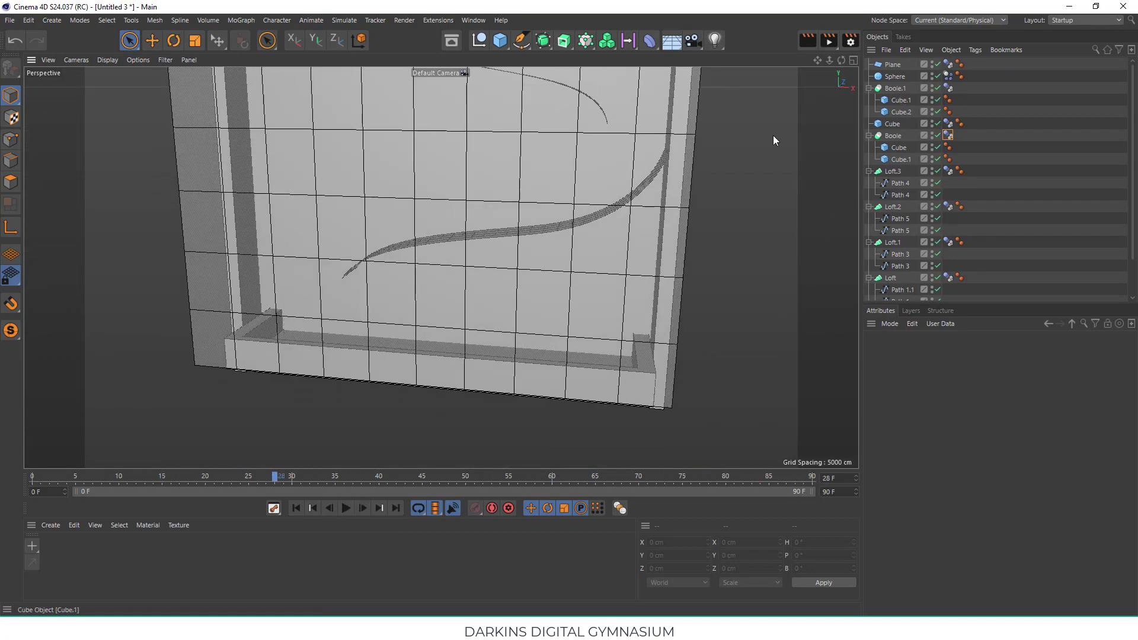
- Widen the tray's outer Cube to about 101.2 cm and inner Cube.1 to about 100.6 cm
click(525, 400)
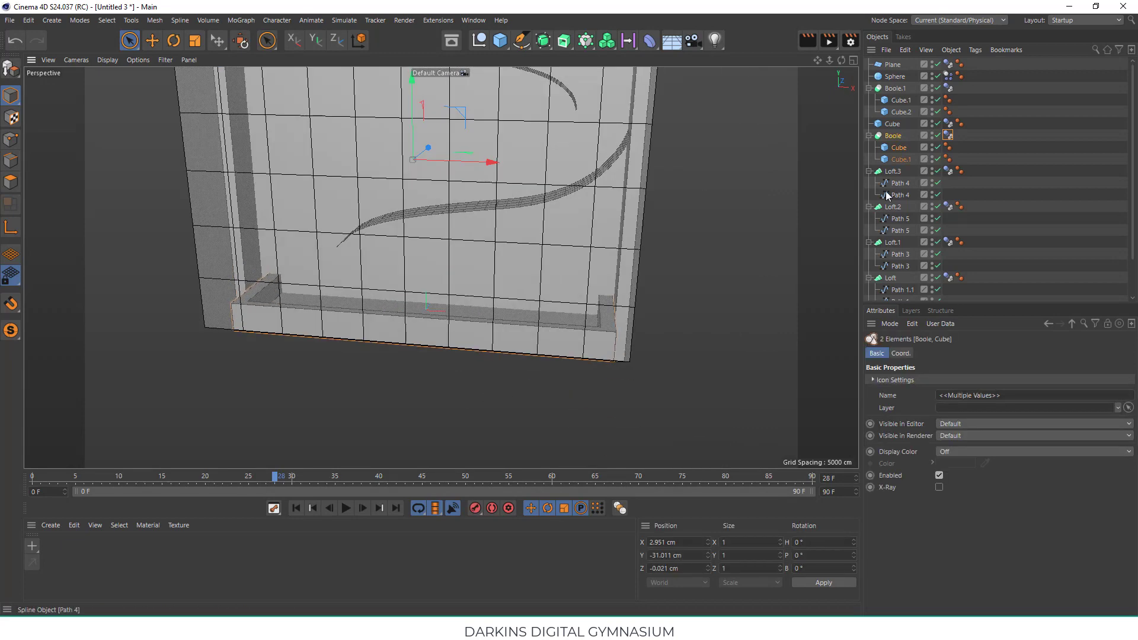
click(536, 329)
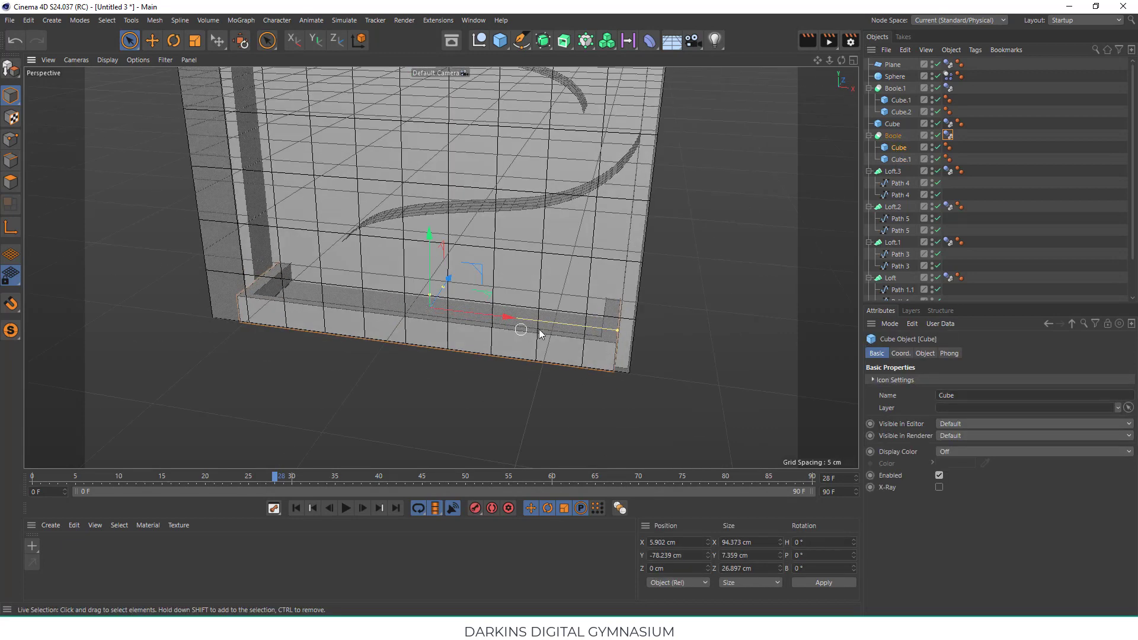
click(605, 327)
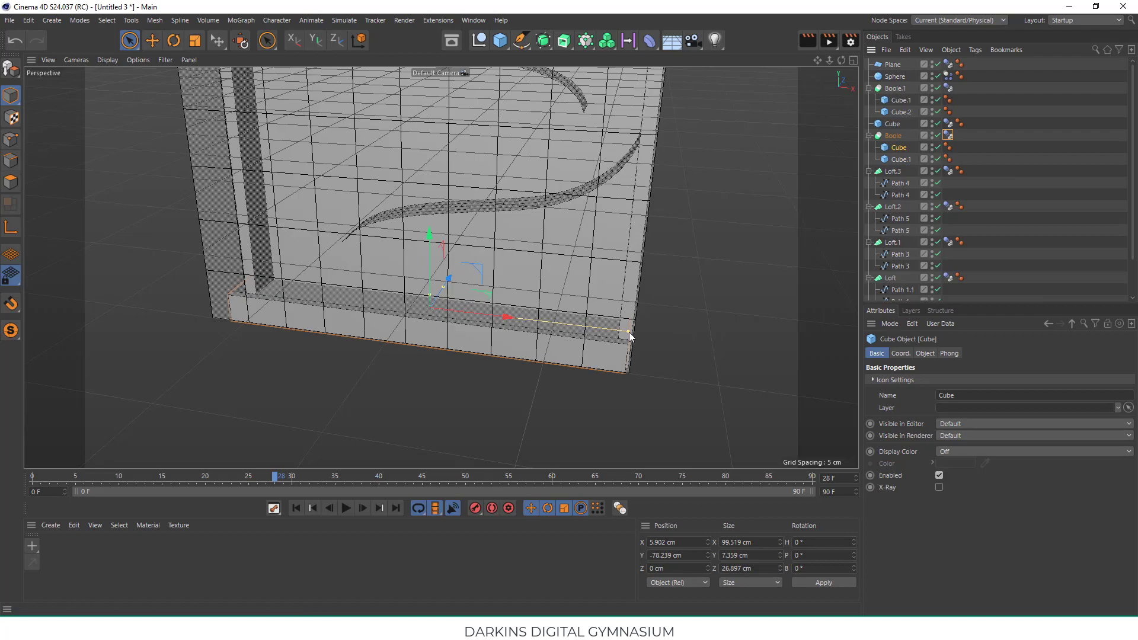
click(627, 329)
click(649, 323)
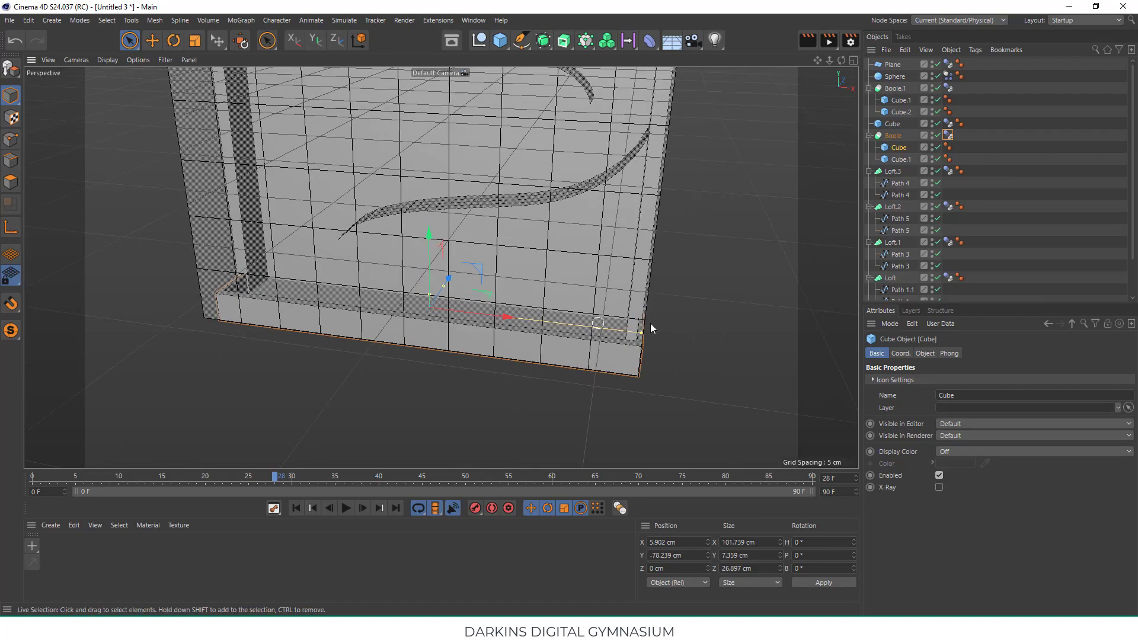
mouse_move(650, 322)
alt+mouse_down()
mouse_move(498, 306)
mouse_move(541, 284)
mouse_move(568, 326)
mouse_move(506, 331)
mouse_move(454, 295)
mouse_move(415, 355)
alt+mouse_up()
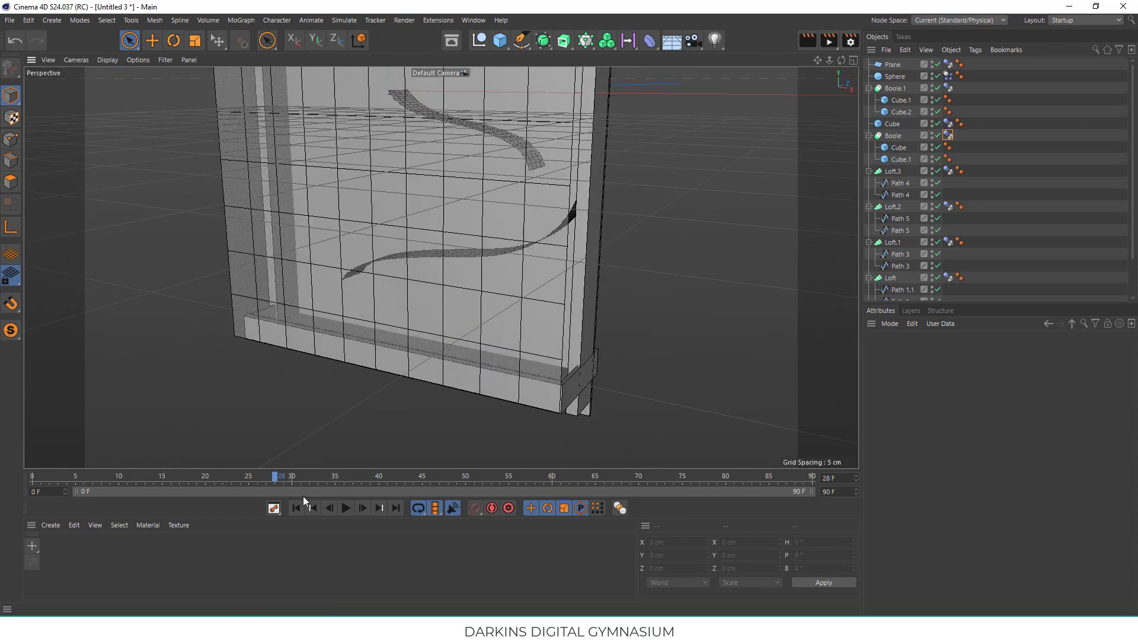
mouse_move(374, 422)
alt+mouse_down()
mouse_move(413, 352)
mouse_move(393, 295)
mouse_move(498, 277)
alt+mouse_up()
- Set the animation end frame to 190 and replay the simulation
click(345, 510)
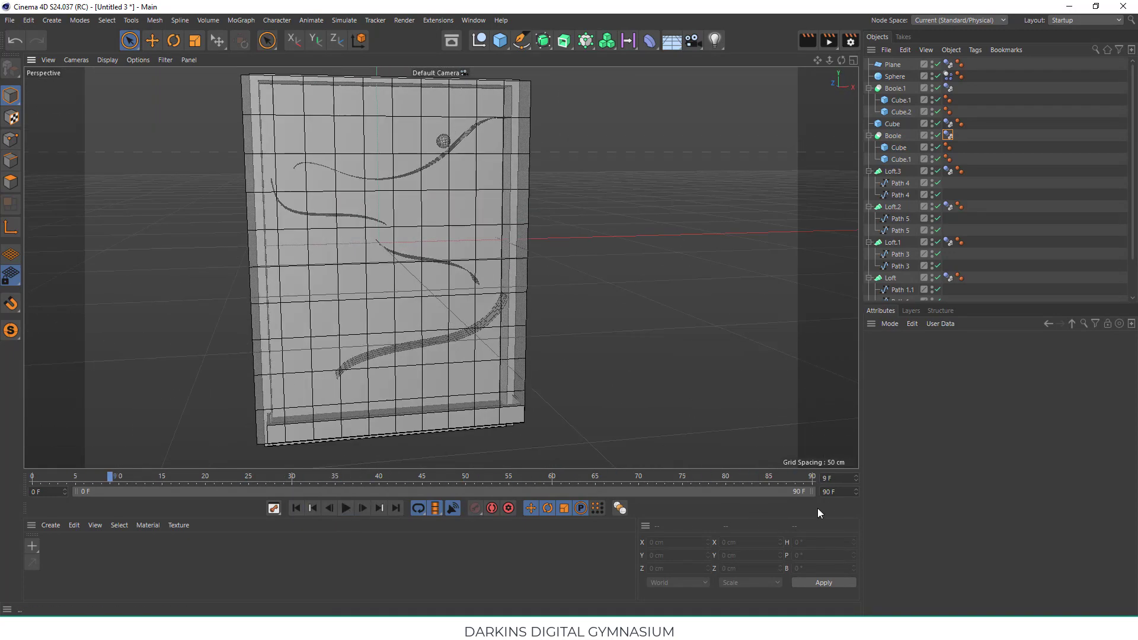
text(1)
key(Return)
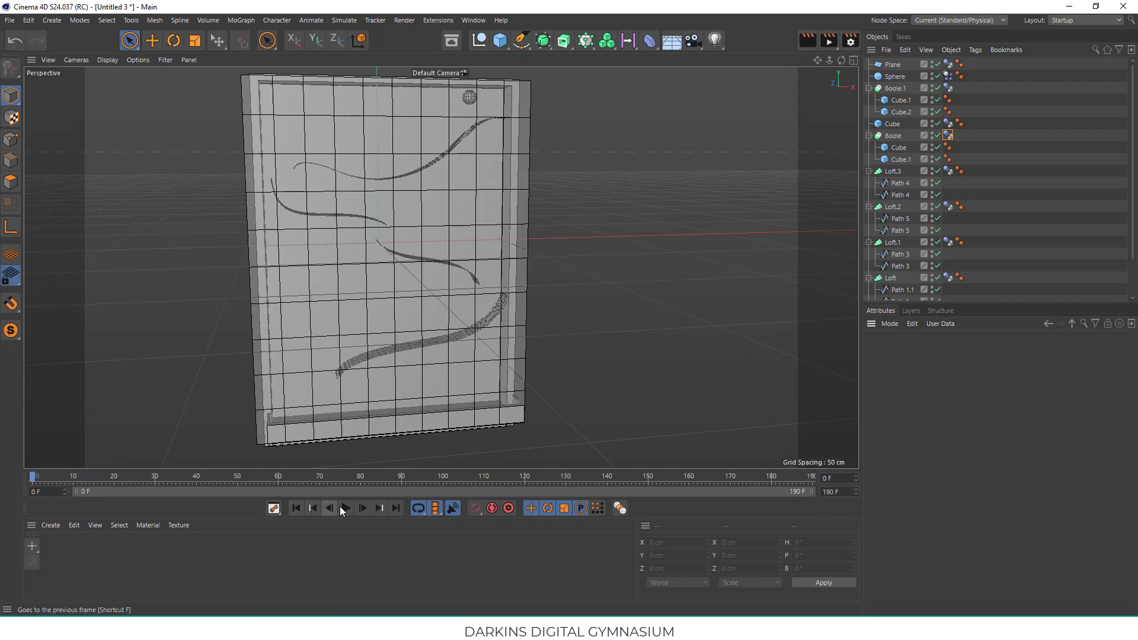
click(346, 508)
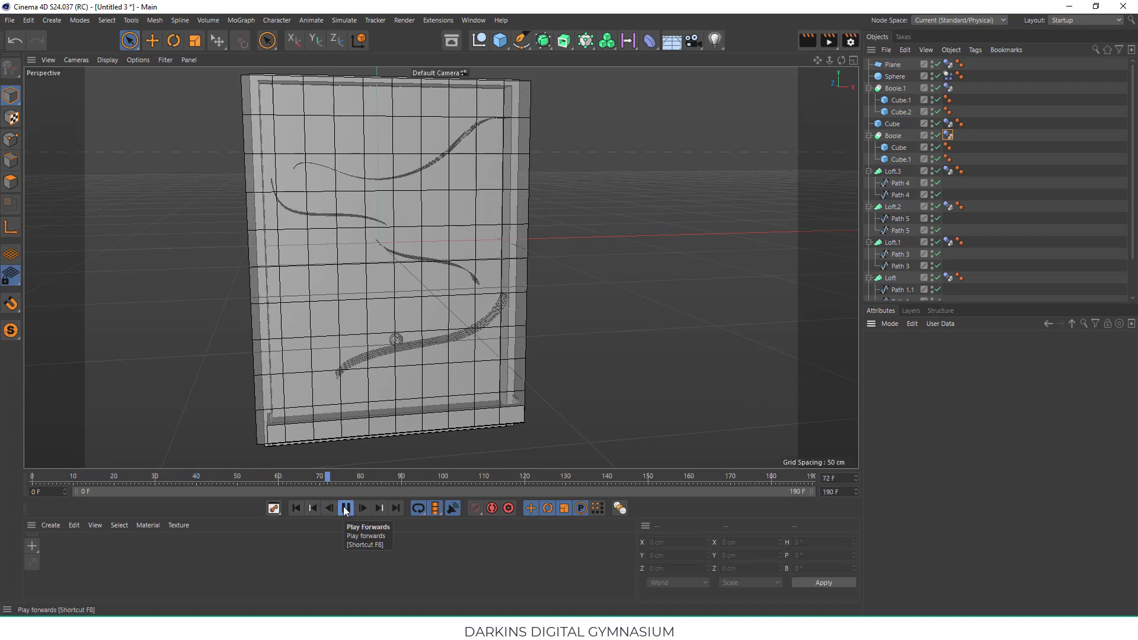
- Orbit around the board during playback, then switch to the four-view layout
alt+drag(380, 323, 332, 321)
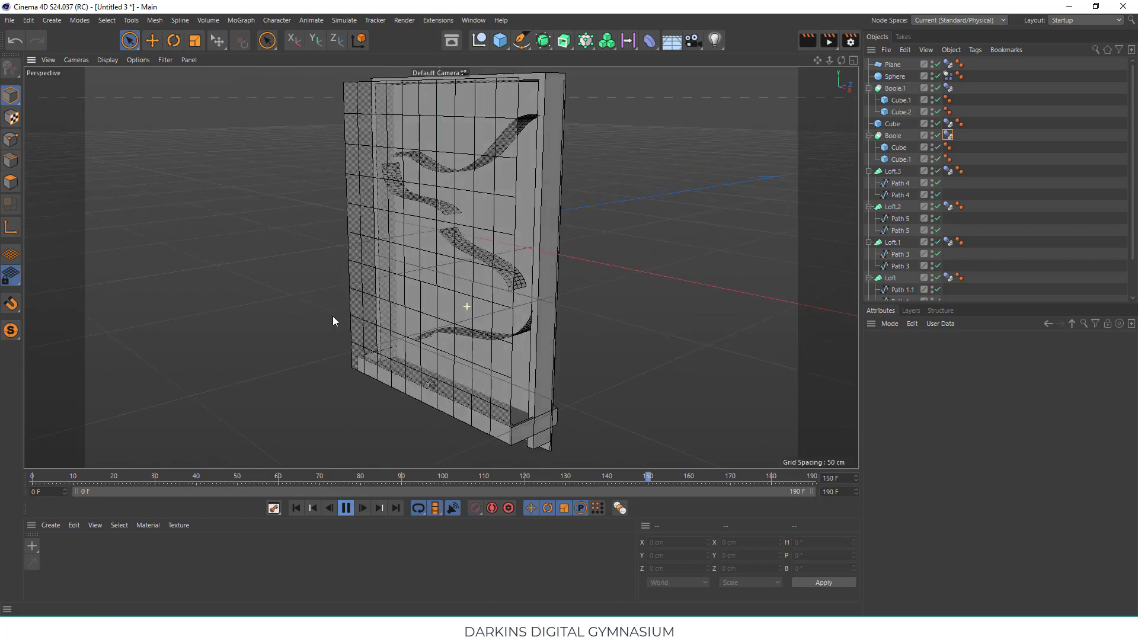
alt+drag(440, 293, 442, 268)
alt+drag(361, 465, 367, 391)
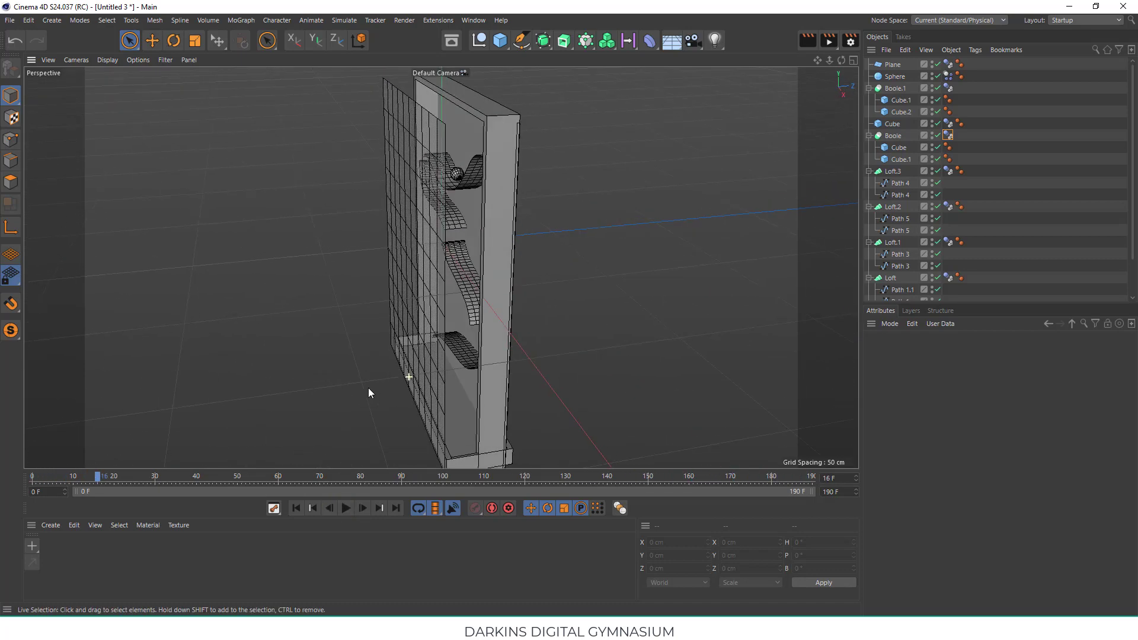
click(450, 237)
key(F5)
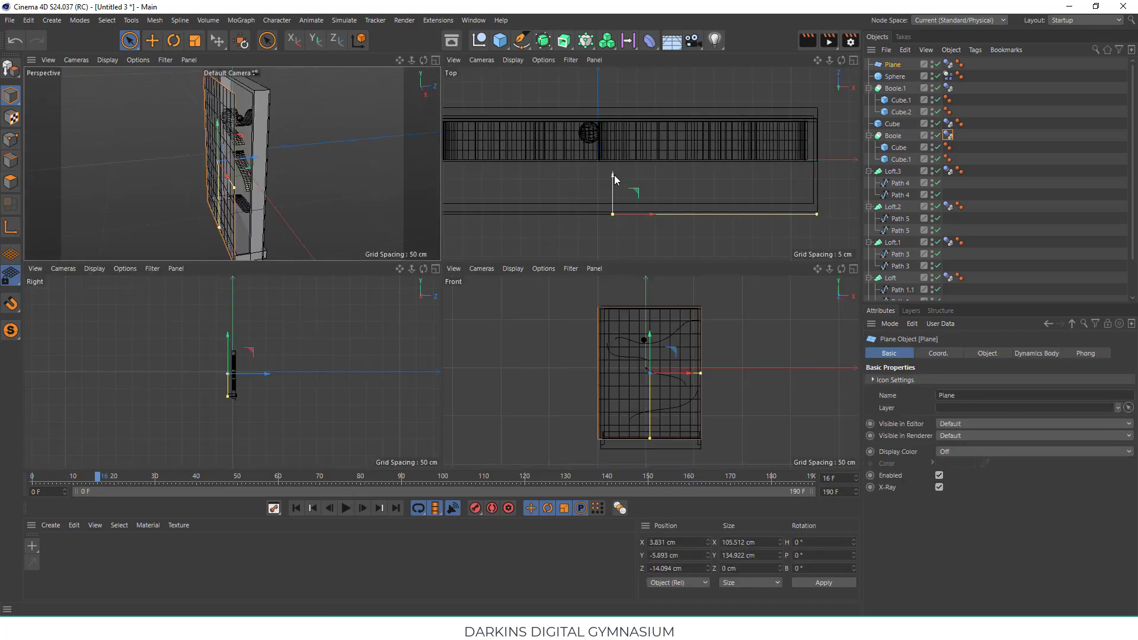
- Move the Plane to the board's front and trim its top and bottom edges to the frame
drag(614, 175, 629, 127)
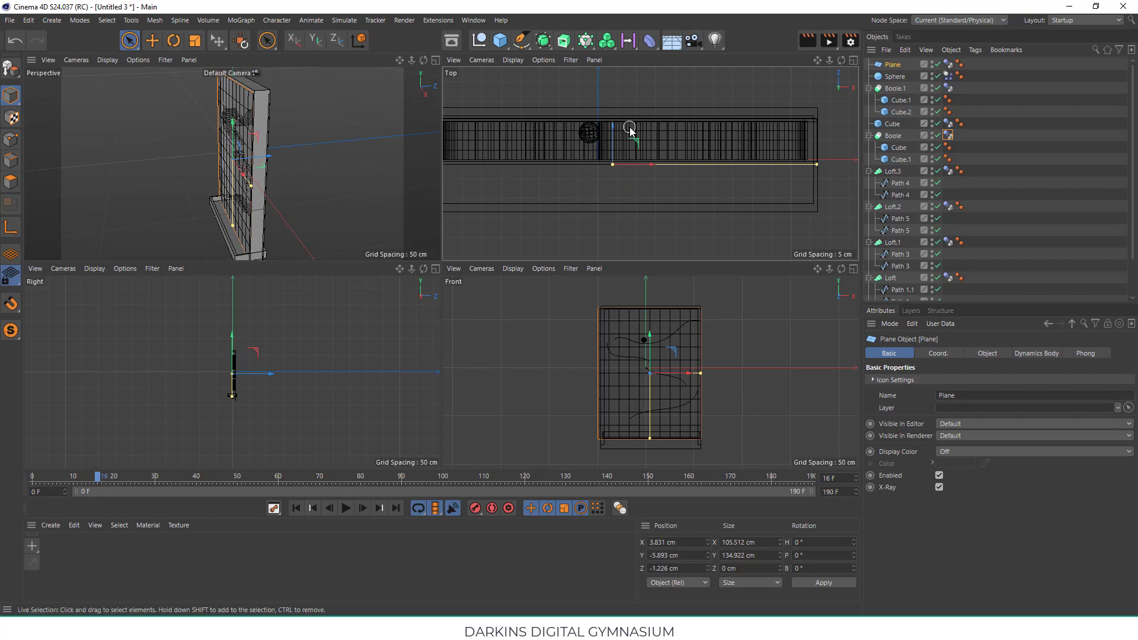
scroll(286, 201, up, 2)
scroll(221, 216, up, 3)
alt+drag(220, 216, 279, 213)
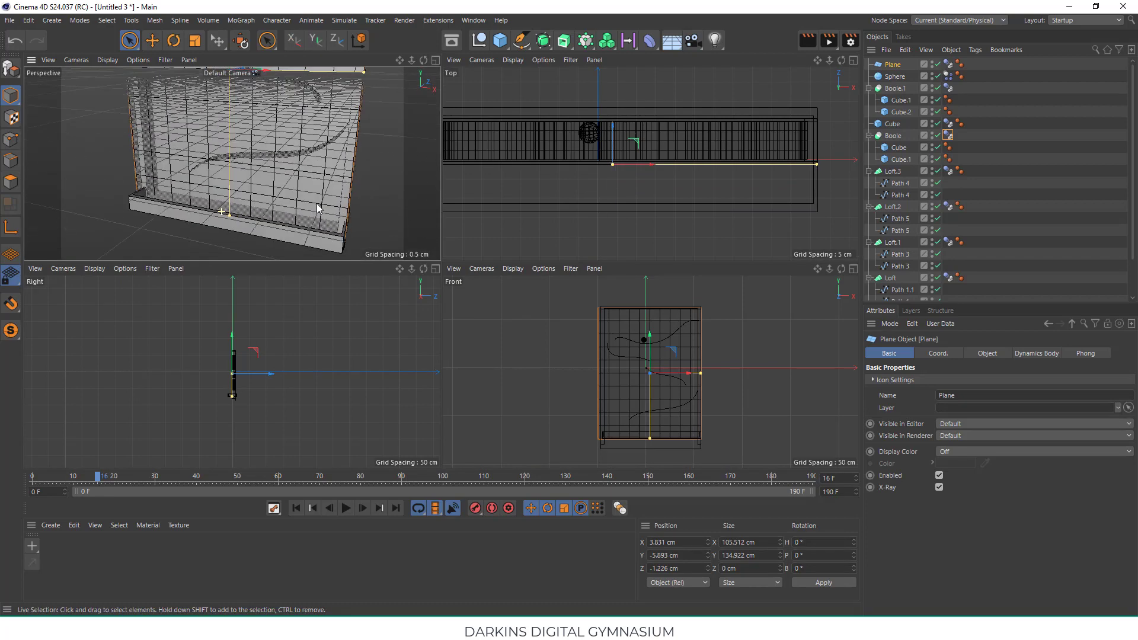
scroll(662, 434, up, 2)
scroll(662, 434, up, 2)
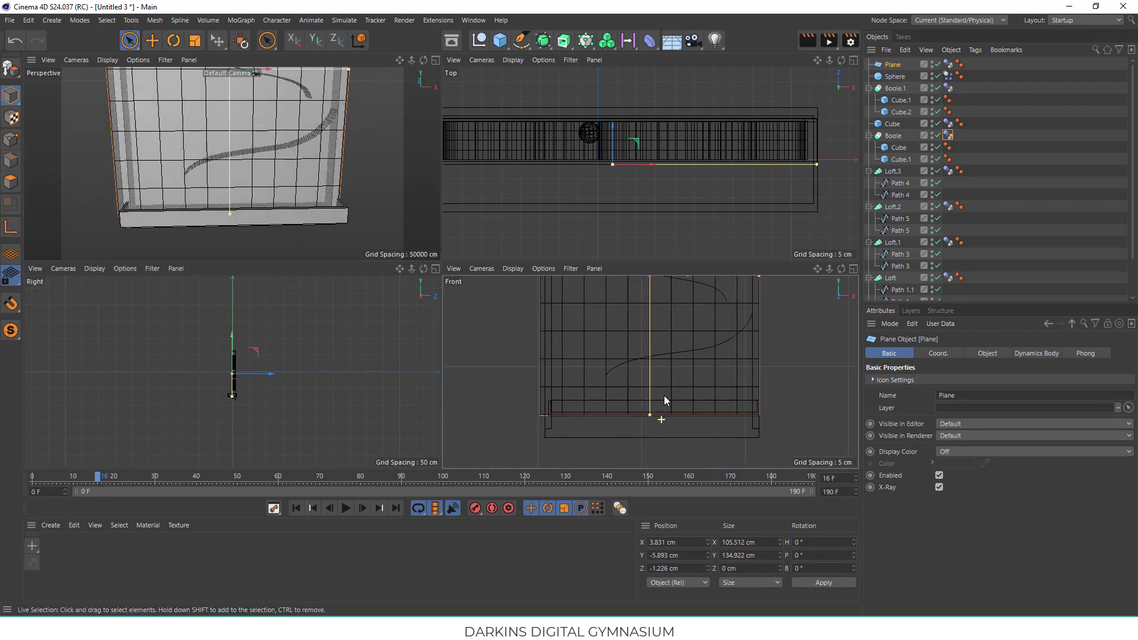
drag(647, 412, 652, 397)
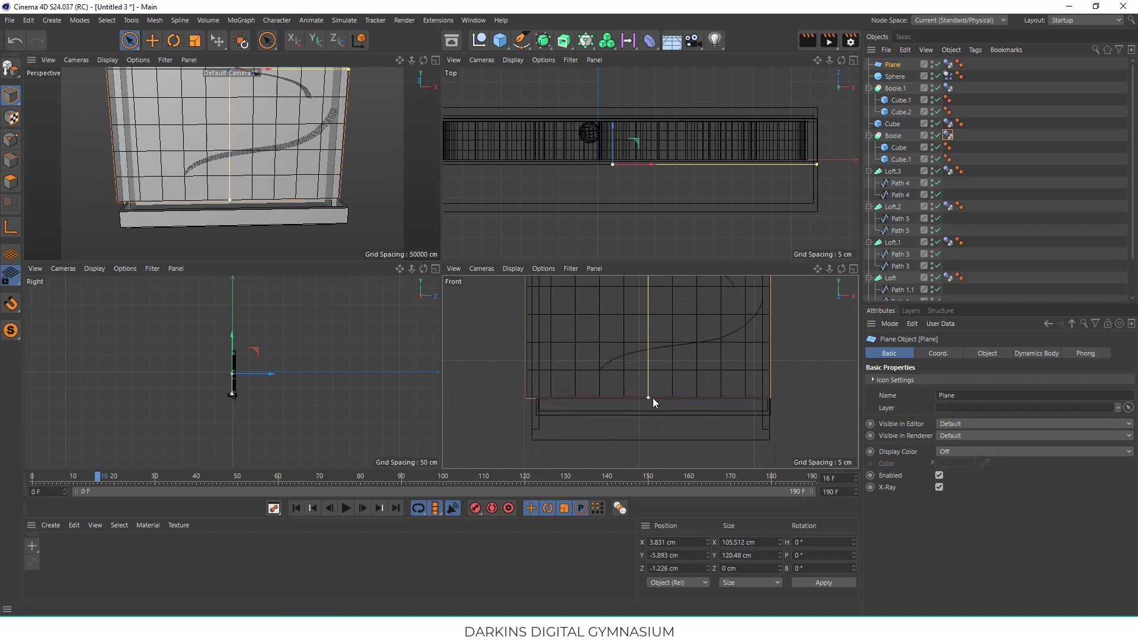
scroll(606, 340, down, 3)
scroll(635, 417, up, 1)
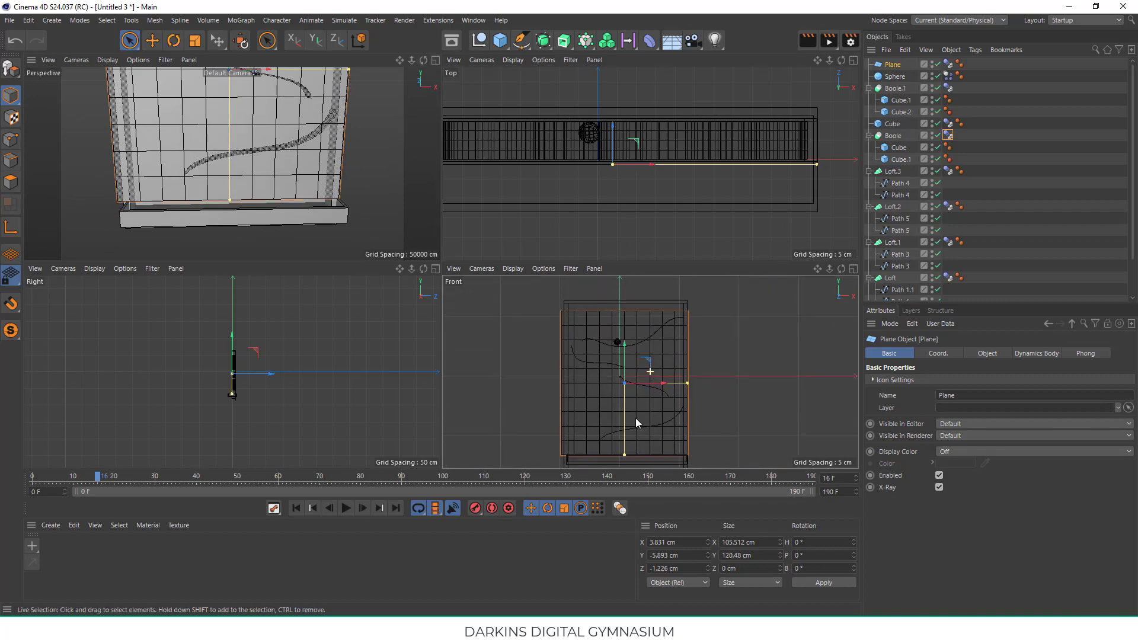
drag(625, 350, 625, 341)
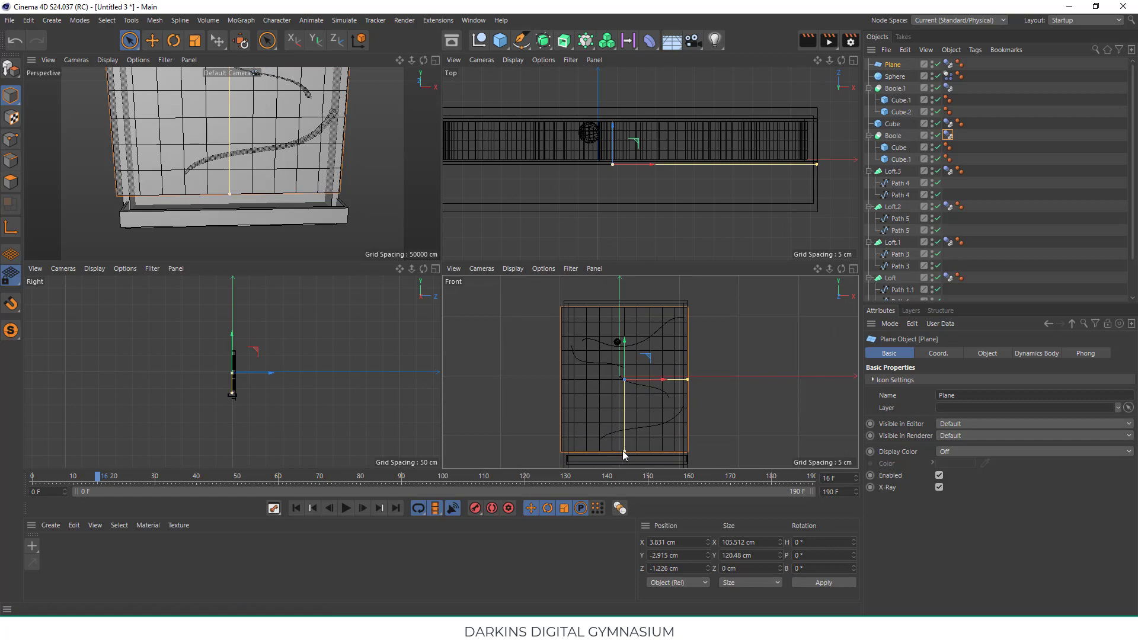
- Nudge and narrow the Plane so it fits inside the frame
middle_click(381, 98)
scroll(343, 223, up, 3)
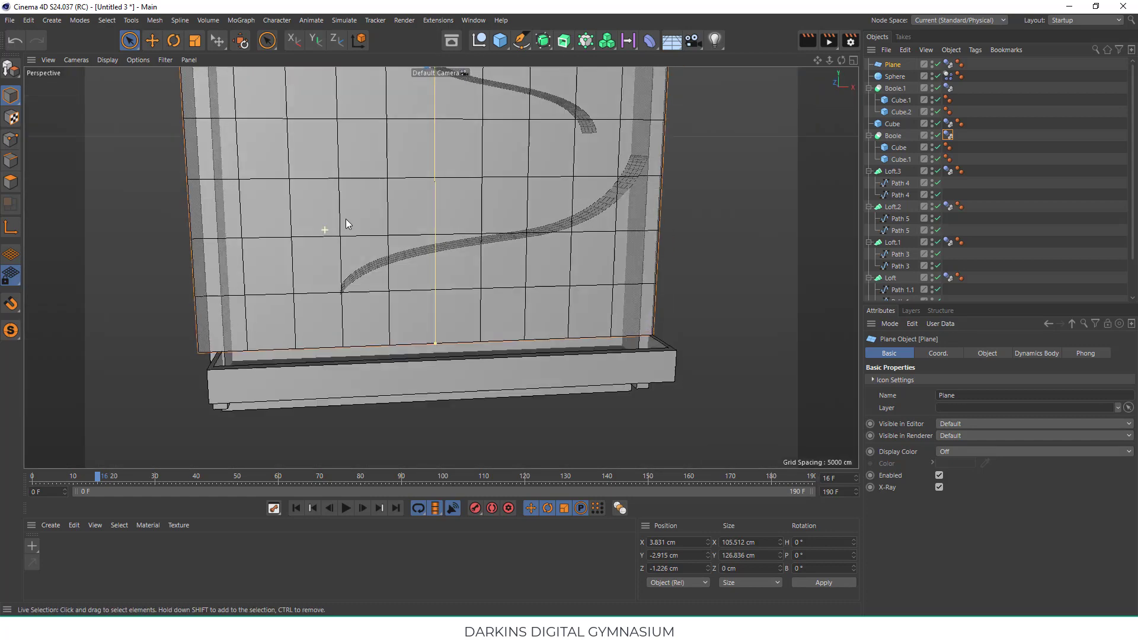
mouse_move(343, 224)
alt+mouse_down()
mouse_move(378, 234)
mouse_move(355, 186)
mouse_move(501, 192)
mouse_move(543, 180)
alt+mouse_up()
drag(469, 175, 474, 175)
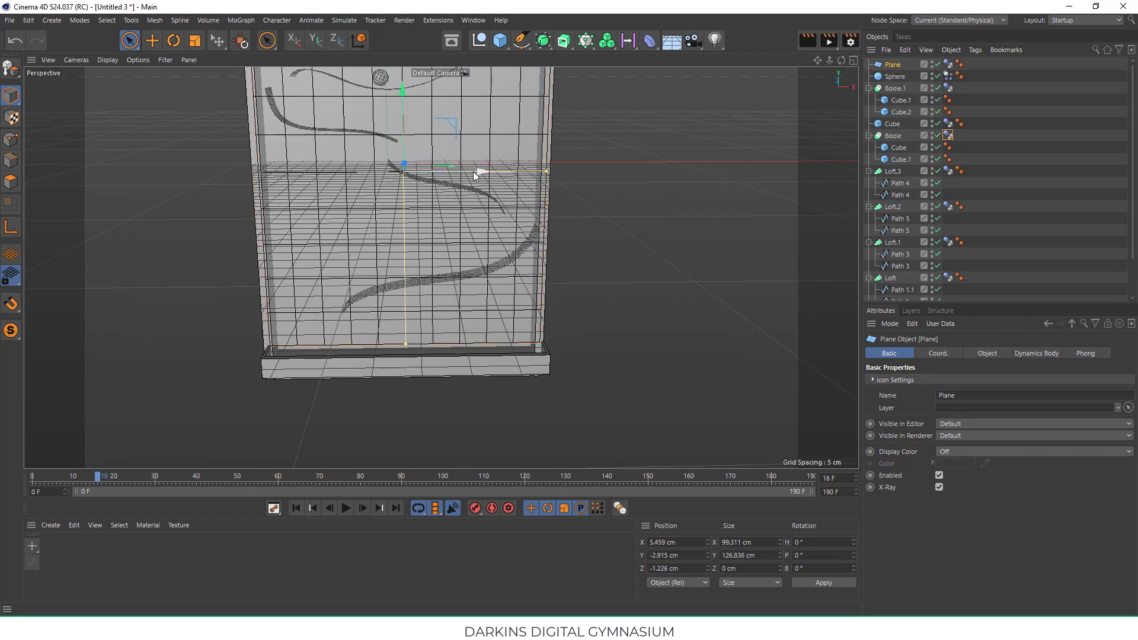
drag(546, 176, 439, 166)
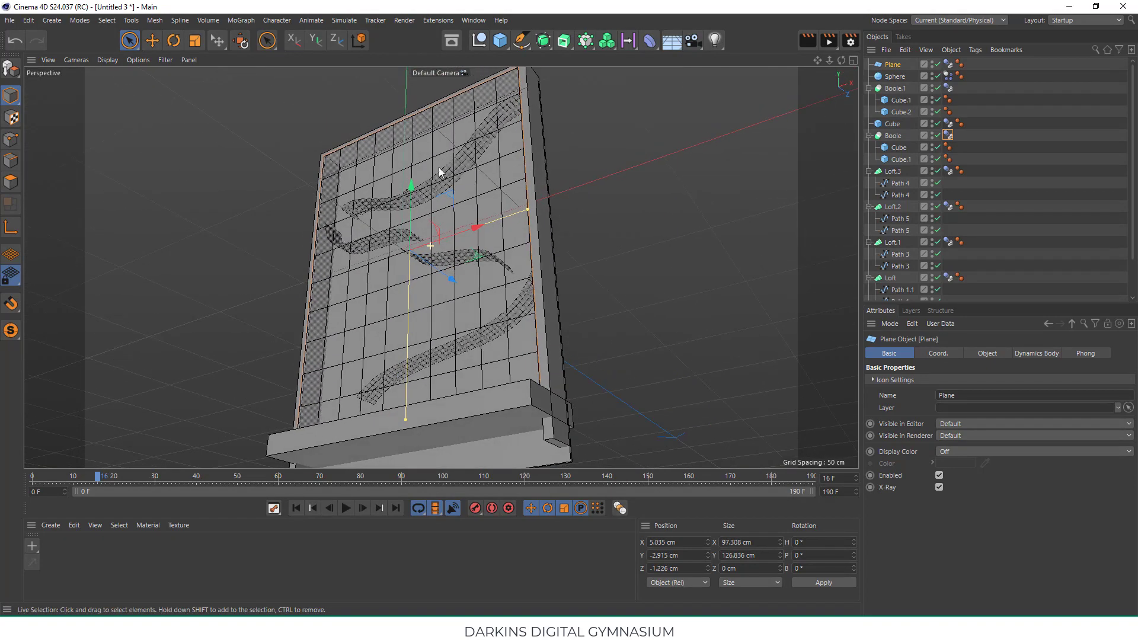
alt+drag(439, 166, 724, 152)
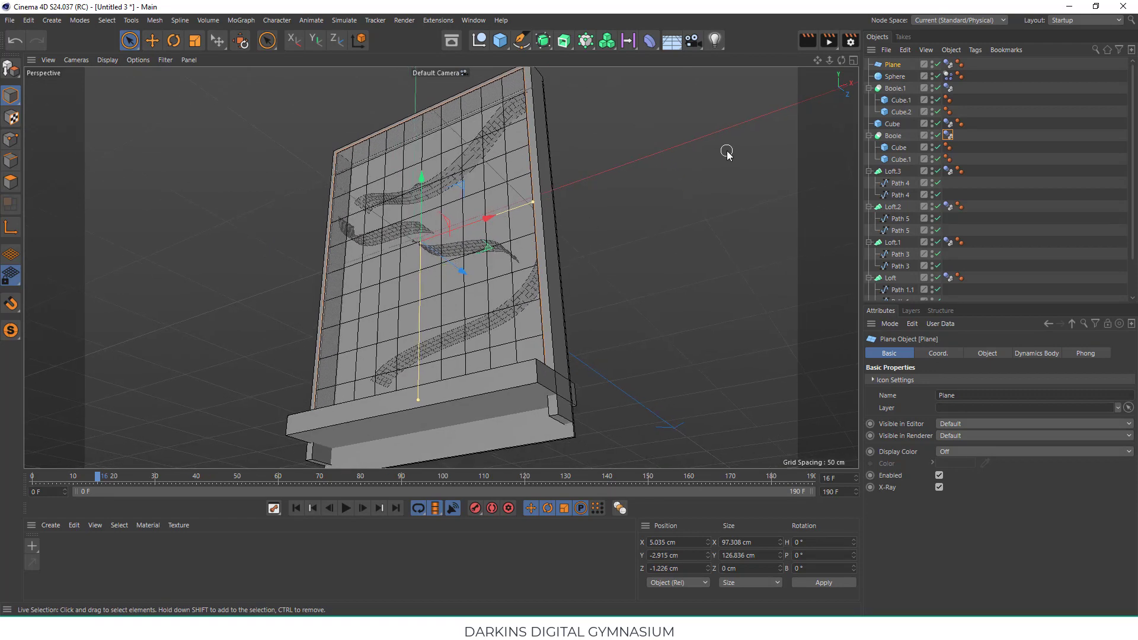
- Replay the animation from the start to test the ball drop
click(295, 508)
click(346, 508)
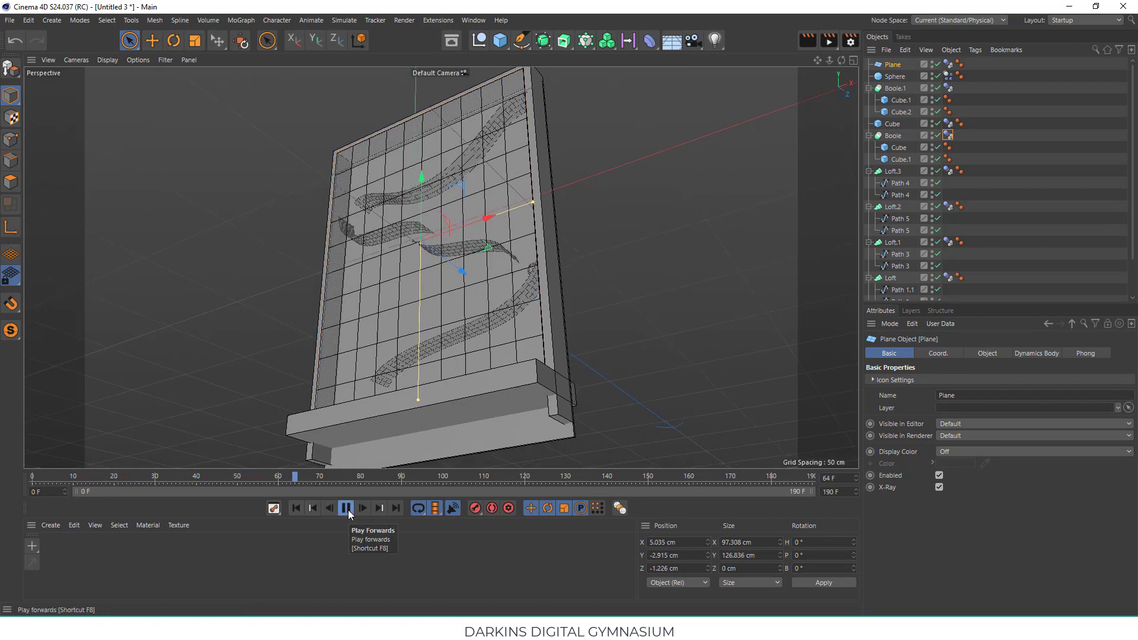
click(347, 508)
scroll(368, 312, down, 2)
- Lower the bottom catch tray and replay the simulation from frame 0
click(414, 381)
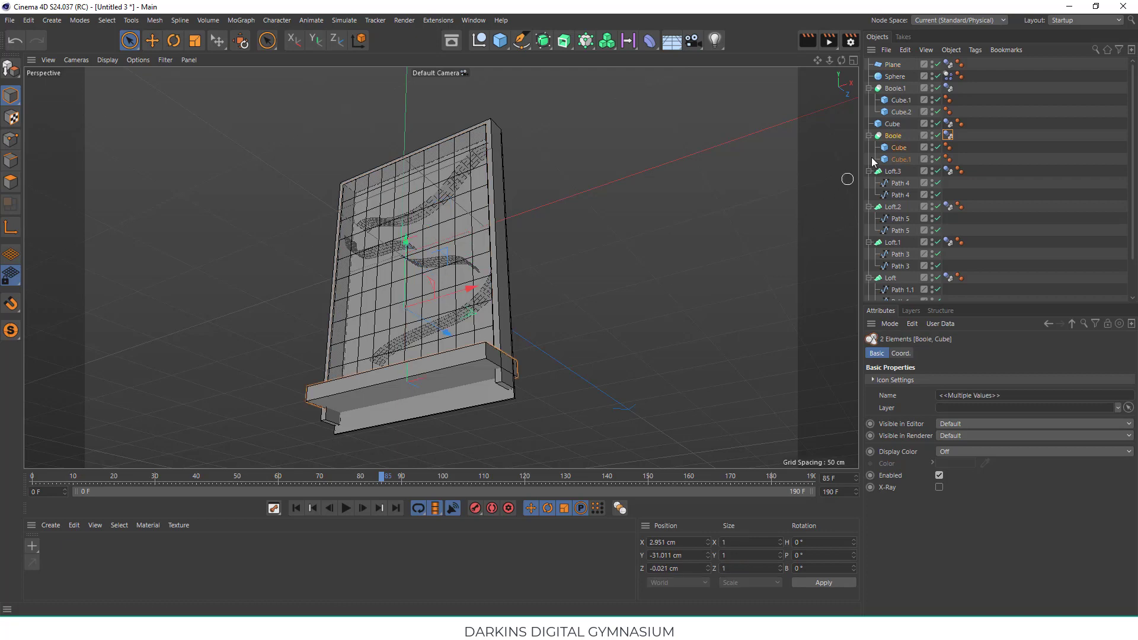
mouse_move(427, 196)
mouse_down()
mouse_move(403, 261)
mouse_move(403, 336)
mouse_up()
click(296, 508)
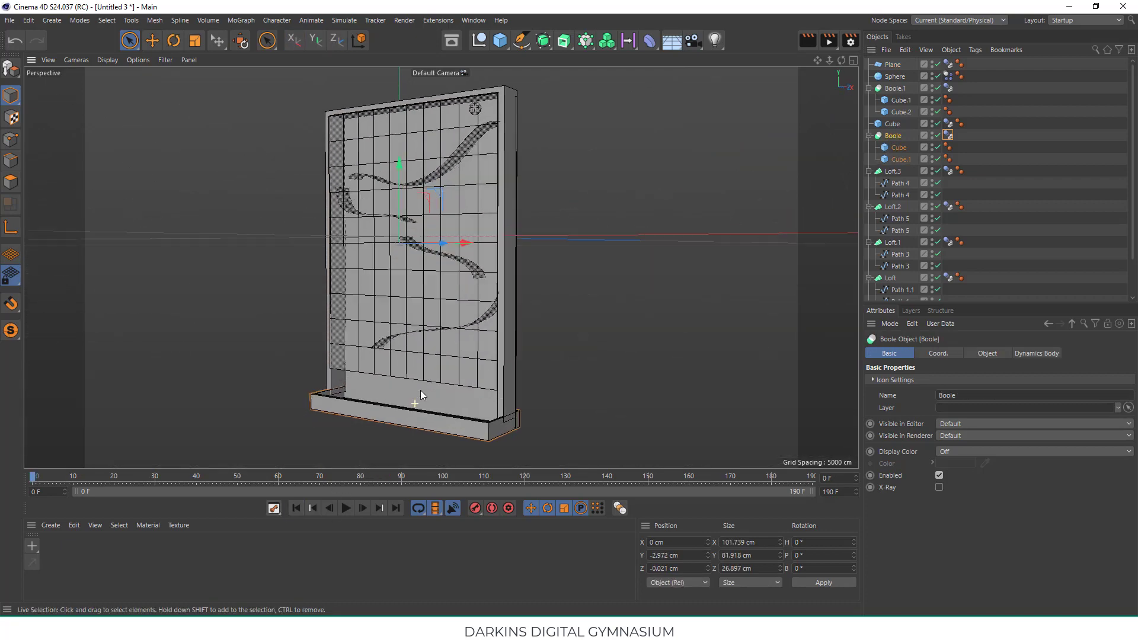
click(346, 508)
alt+drag(399, 388, 410, 387)
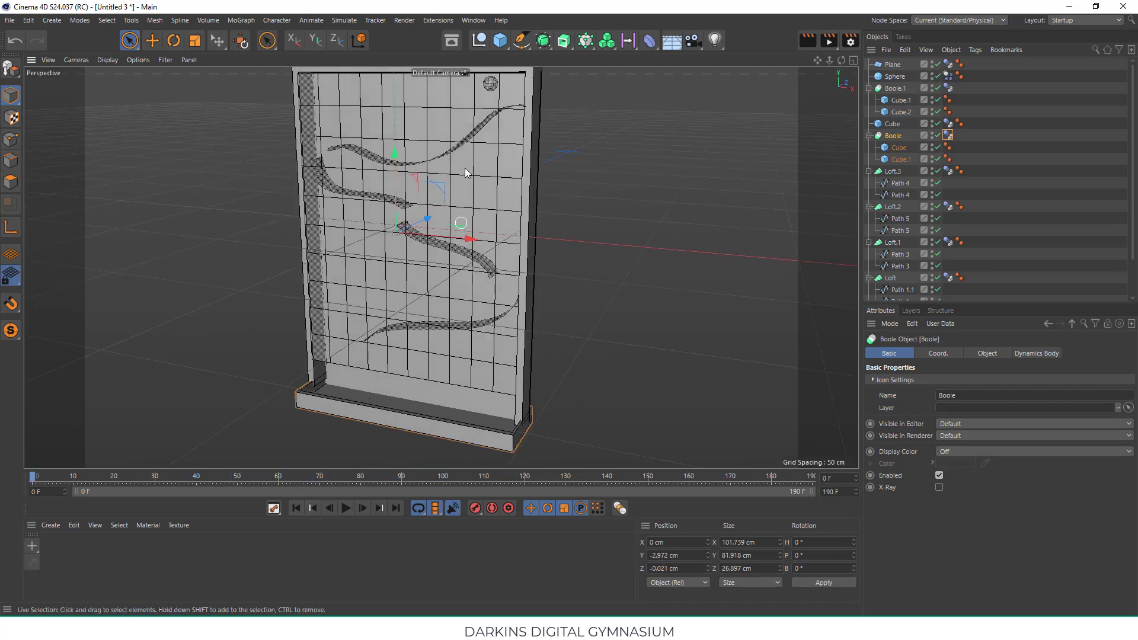
scroll(483, 156, up, 3)
click(345, 21)
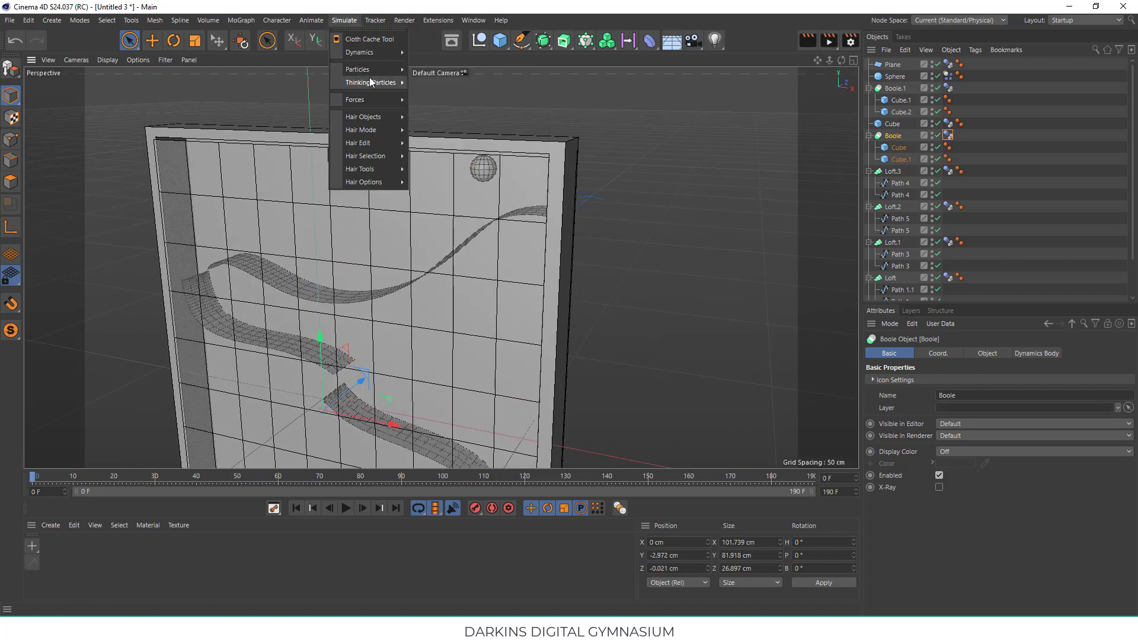
- Add a particle Emitter, test its emission, and move it out along Z
click(441, 71)
alt+drag(423, 228, 253, 339)
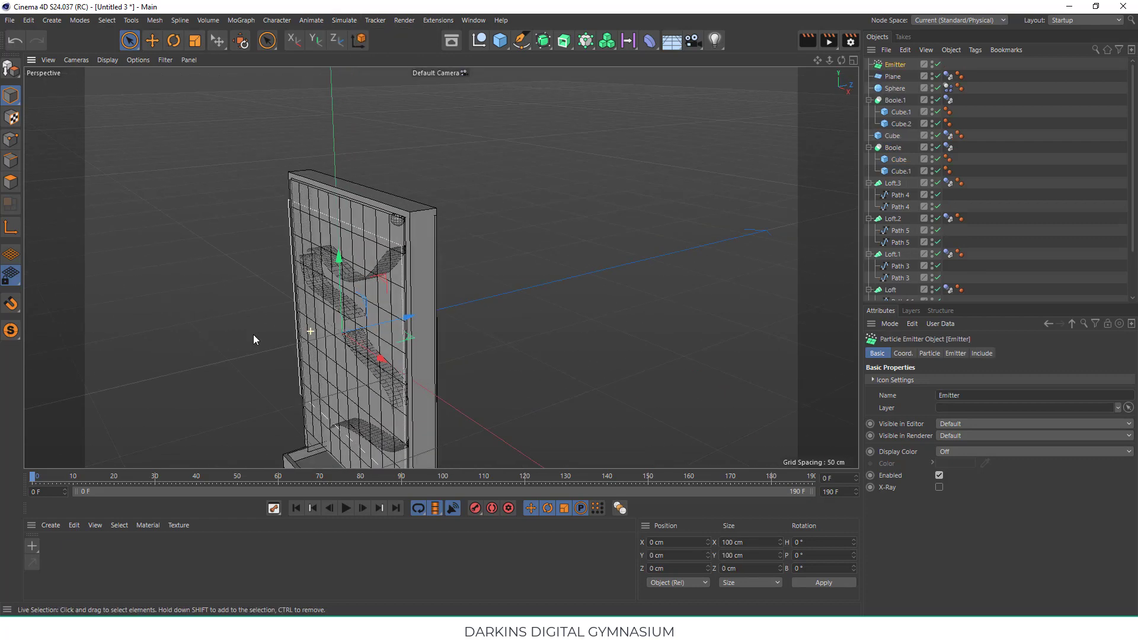
click(346, 508)
click(345, 507)
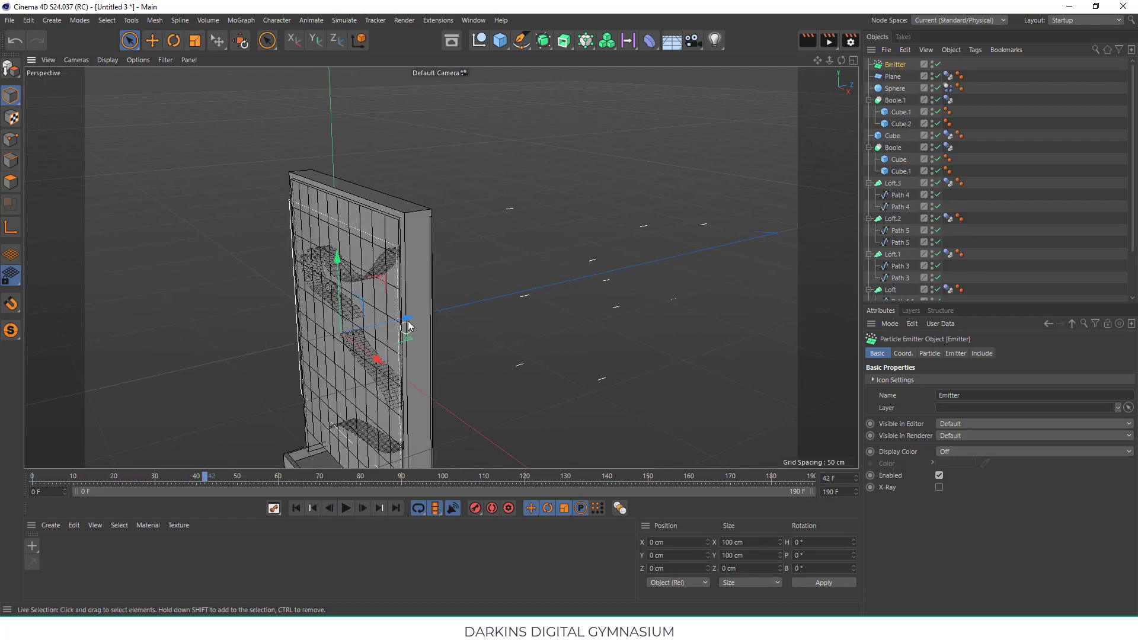
drag(407, 318, 475, 360)
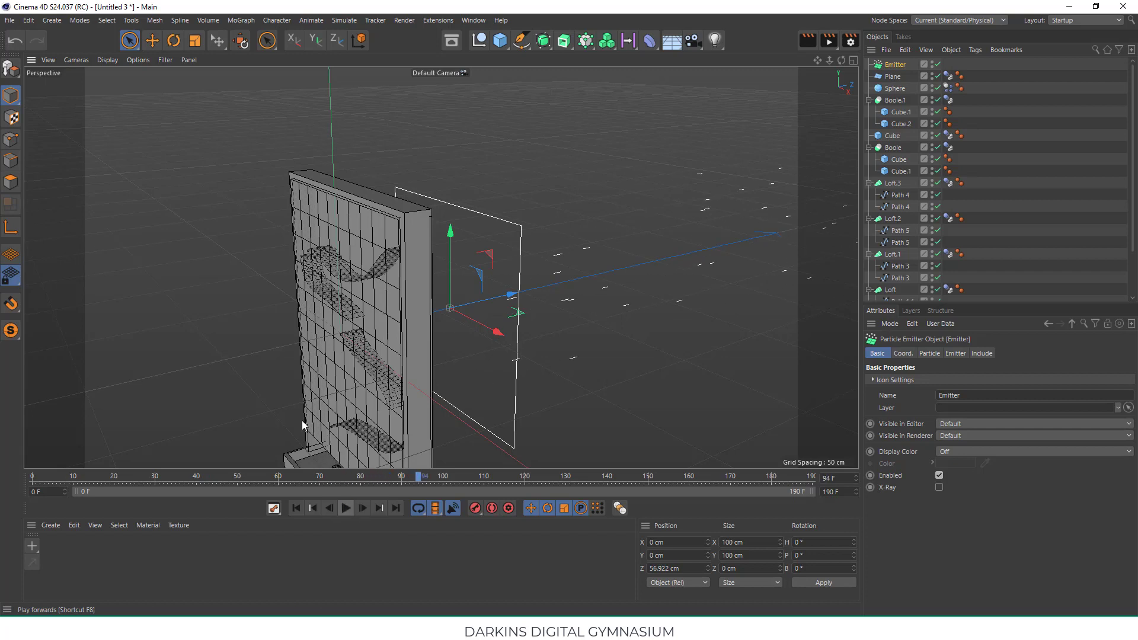
- Rotate the Emitter to P -90° and raise it to Y 57.396 cm
click(195, 40)
key(r)
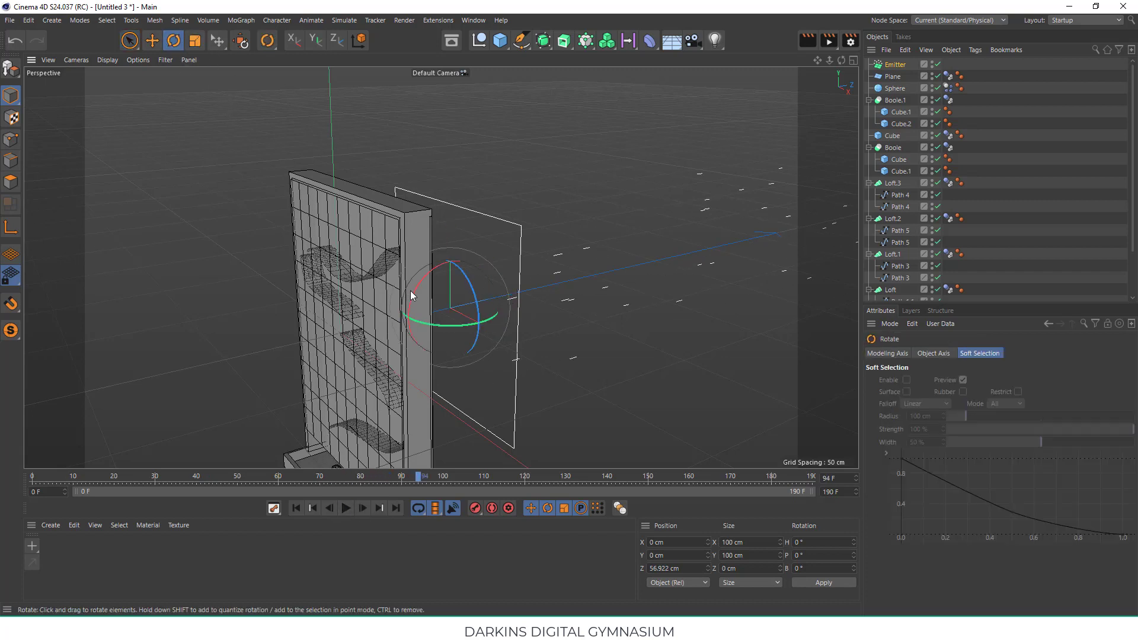
drag(413, 287, 477, 269)
click(129, 41)
drag(450, 376, 464, 254)
middle_click(468, 248)
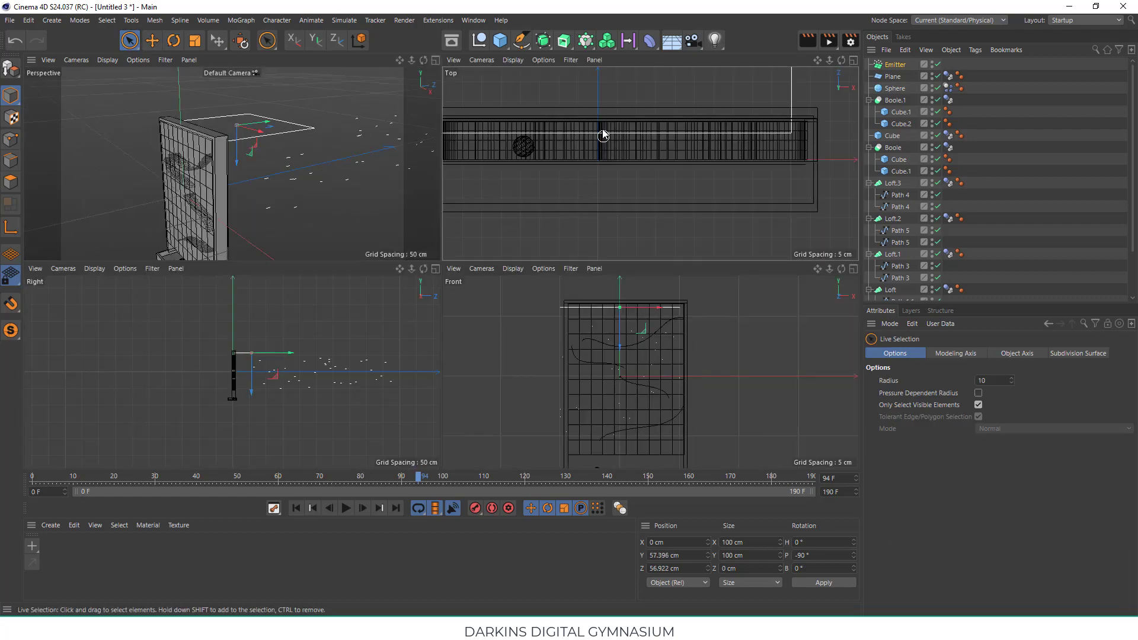
- Resize the Emitter to X-Size 10 cm and Y-Size 8 cm
scroll(603, 135, down, 5)
middle_drag(602, 149, 635, 161)
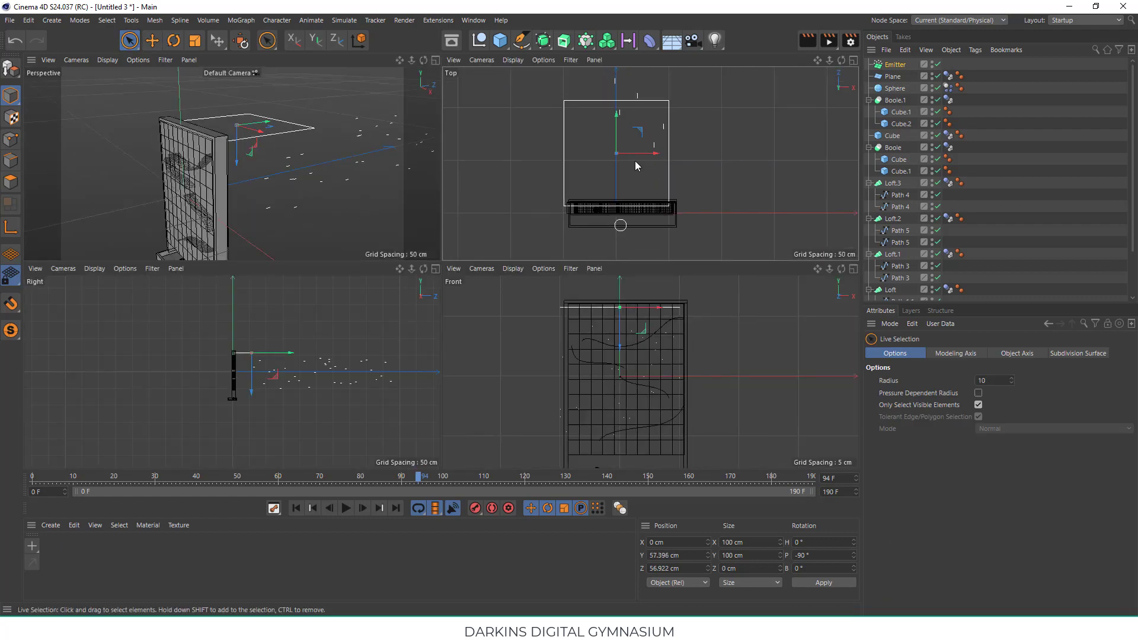
click(894, 64)
click(955, 354)
drag(967, 407, 967, 450)
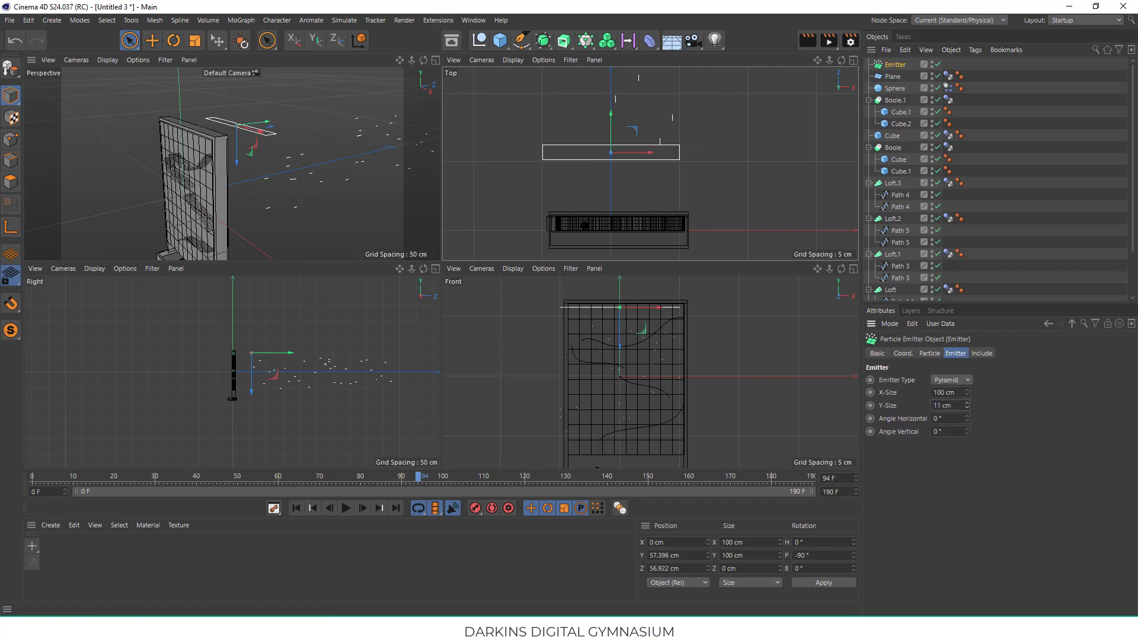
- Position the Emitter over the upper ramp's right end at X 32.965, Y 59.611 cm
mouse_move(610, 115)
mouse_down()
mouse_move(610, 189)
mouse_move(677, 173)
mouse_up()
scroll(636, 190, up, 3)
scroll(635, 193, up, 2)
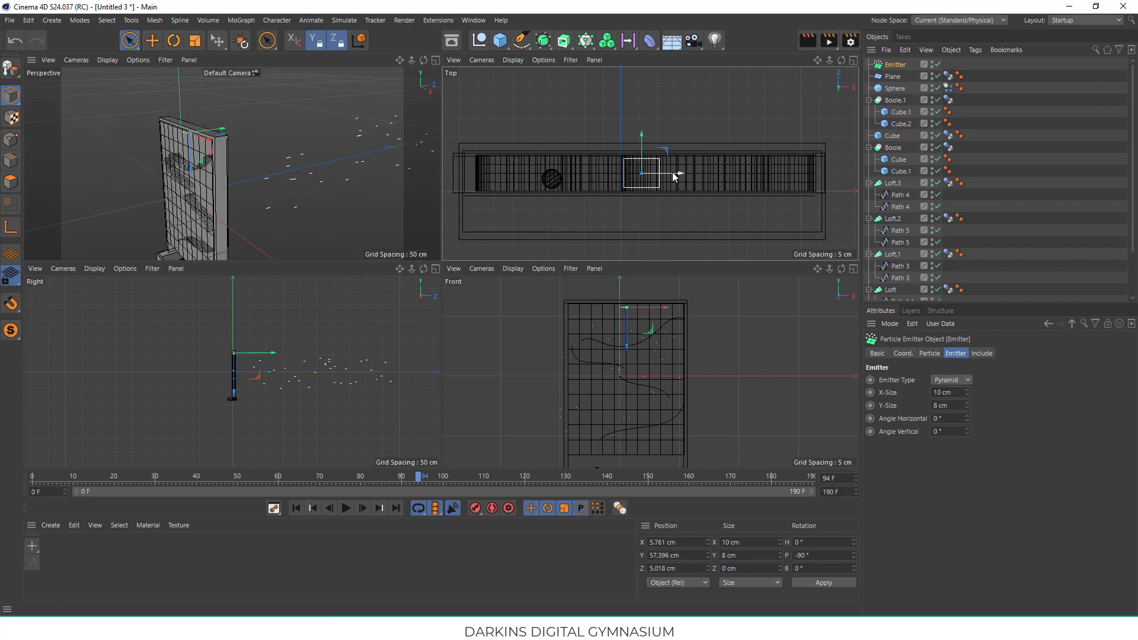
drag(679, 174, 755, 175)
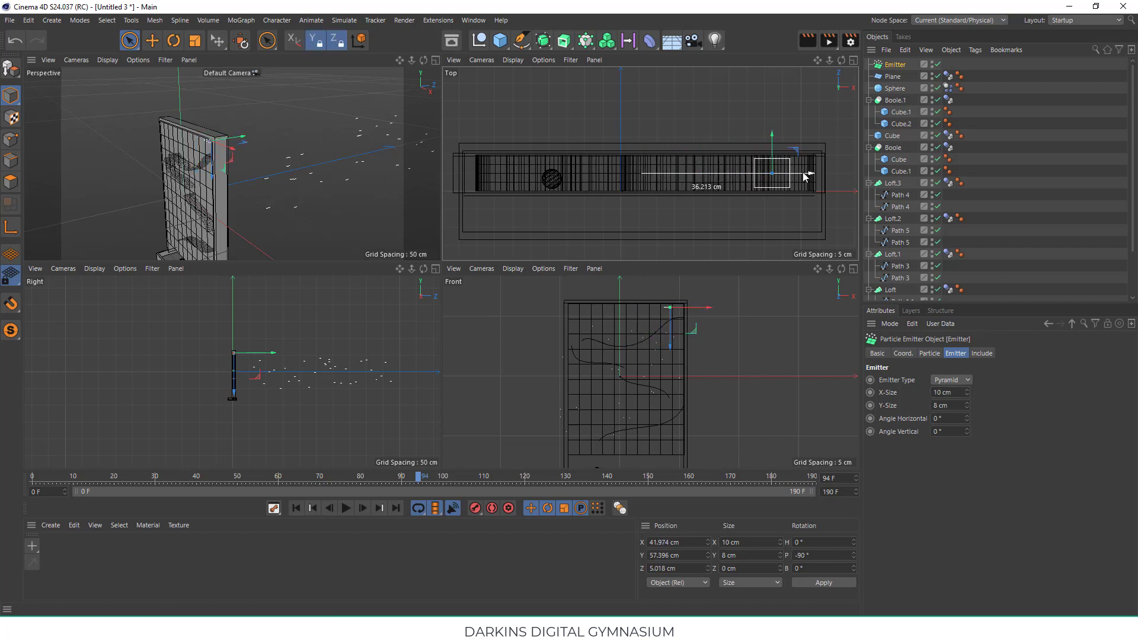
scroll(679, 386, up, 3)
scroll(679, 389, up, 3)
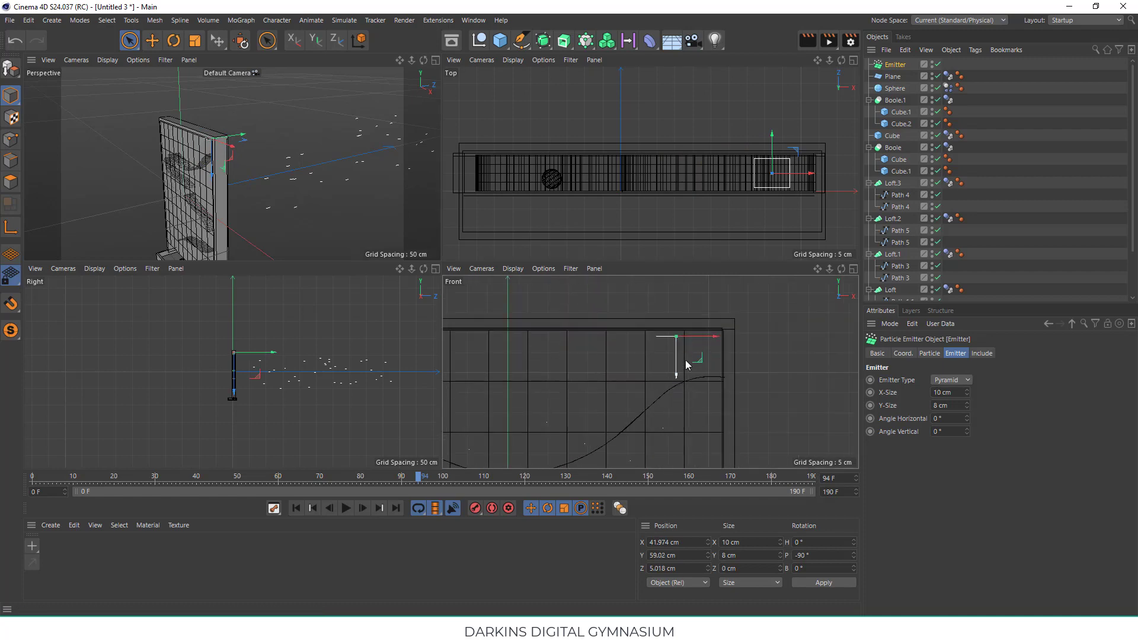
drag(695, 341, 677, 337)
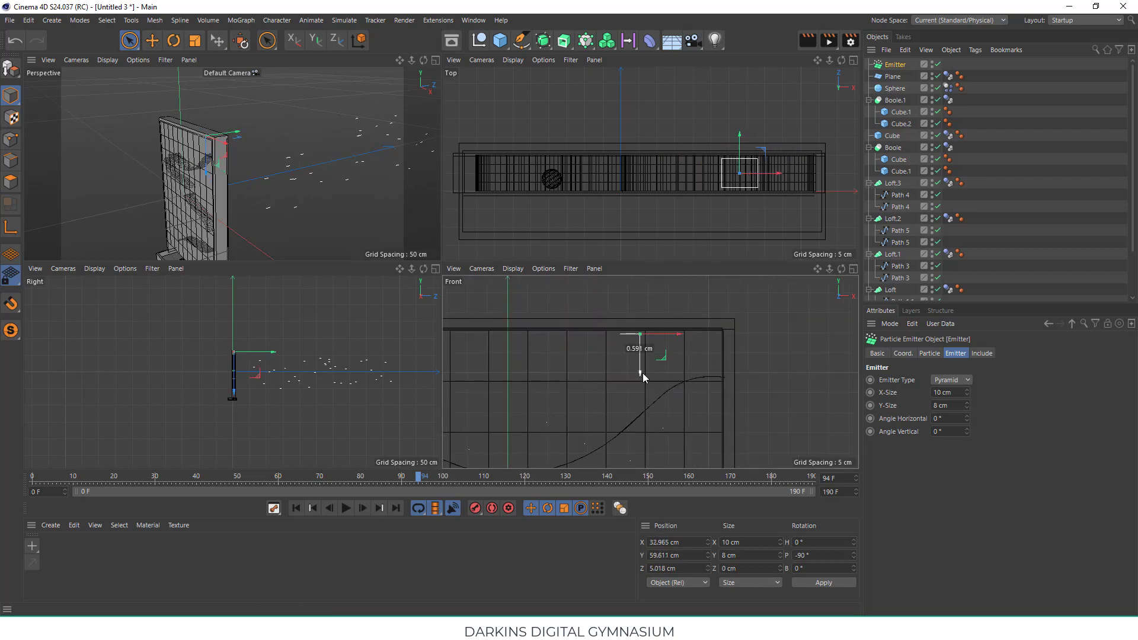
click(436, 60)
- Set the Emitter's particle Speed to 350 cm and replay the animation
scroll(361, 207, up, 2)
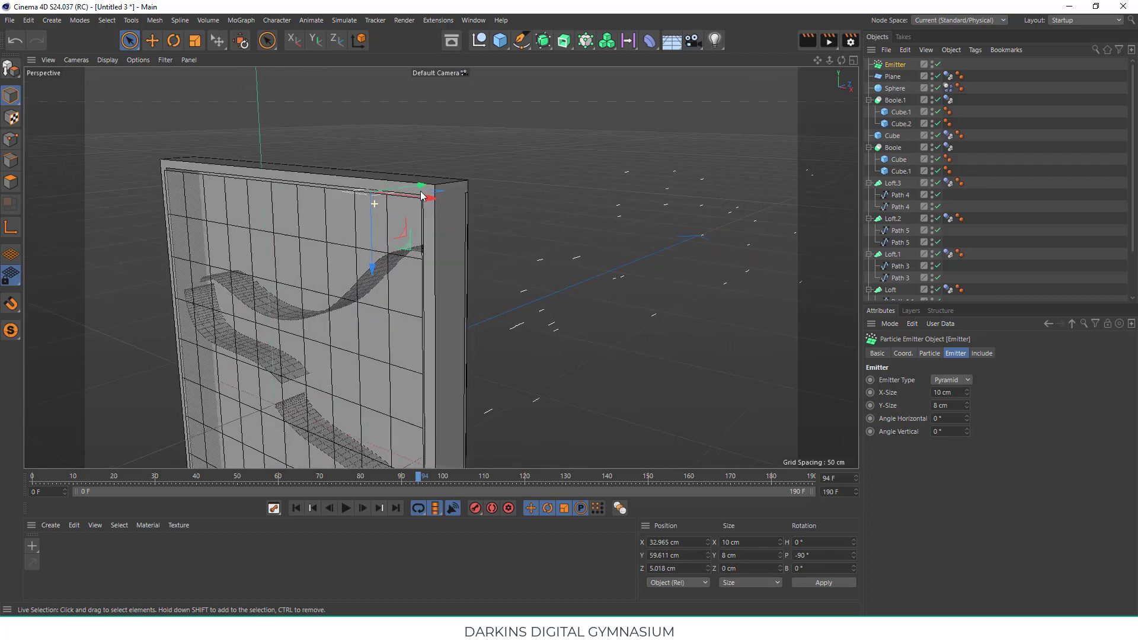
scroll(365, 212, up, 2)
mouse_move(366, 212)
alt+mouse_down()
mouse_move(343, 332)
mouse_move(495, 337)
mouse_move(510, 353)
alt+mouse_up()
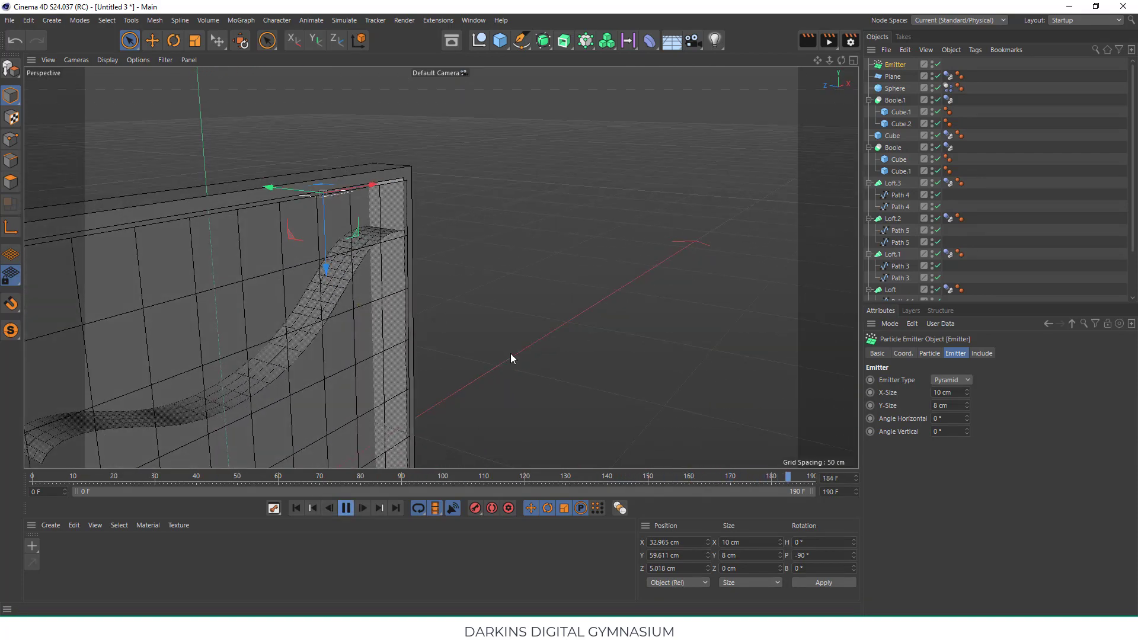
click(930, 353)
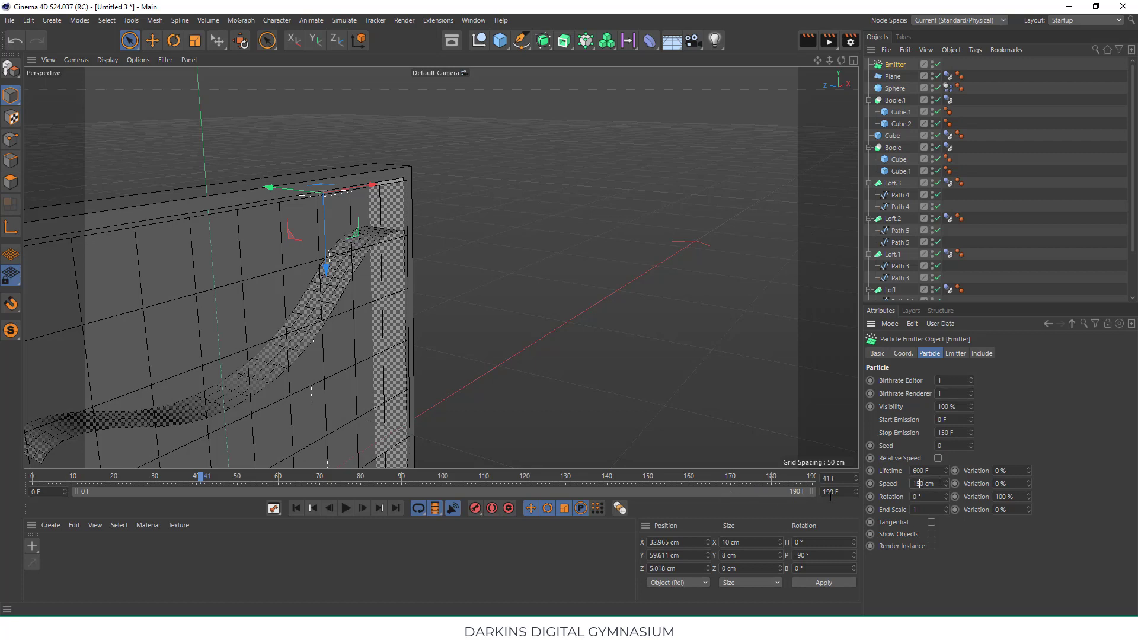
text(3)
key(Return)
click(914, 483)
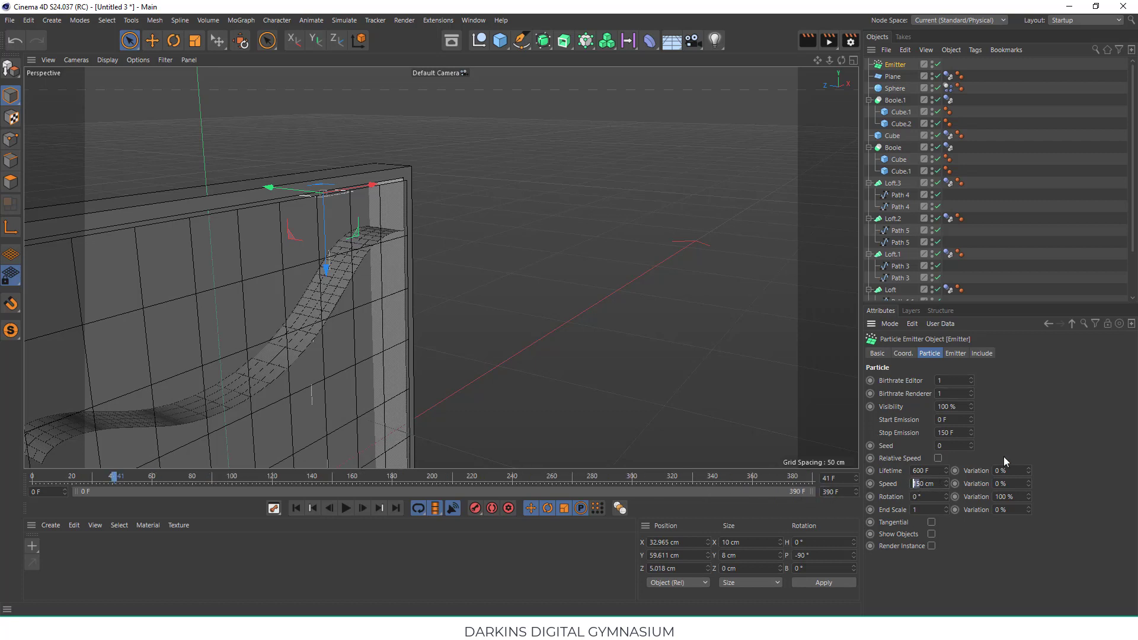
text(3)
key(Return)
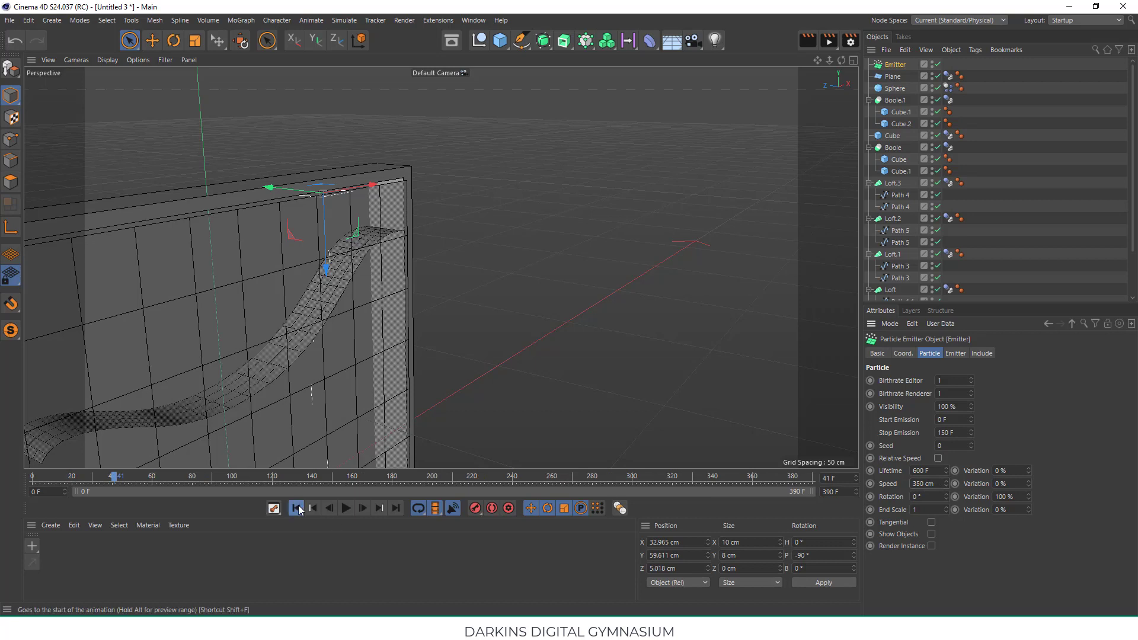
click(347, 507)
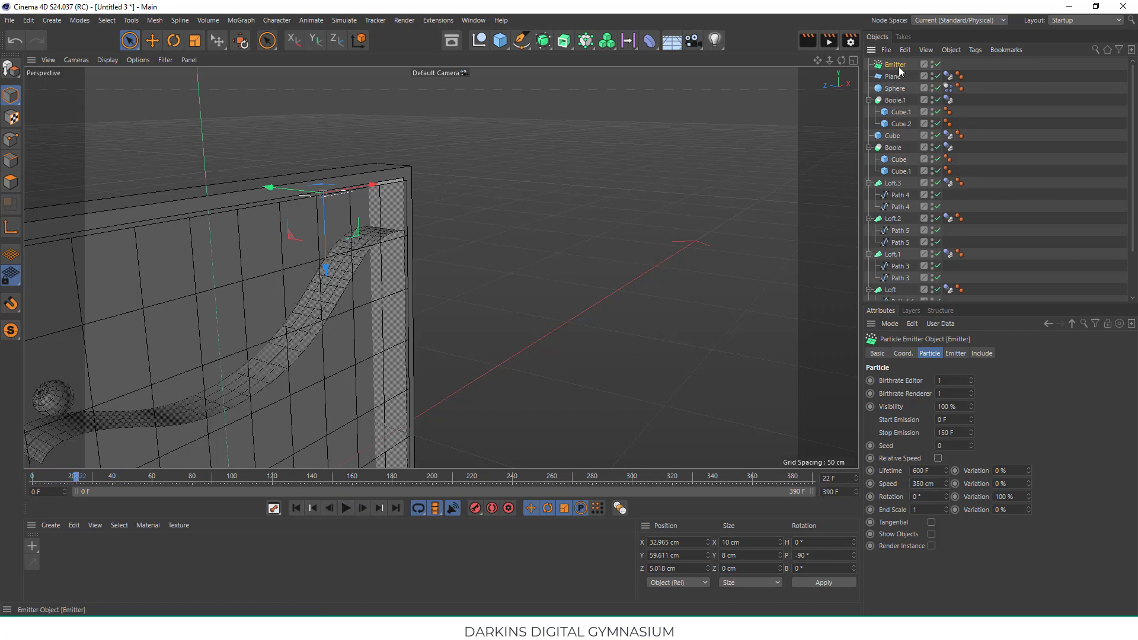
- Parent the Sphere under the Emitter and play from frame 0 to test the emitted balls
click(149, 344)
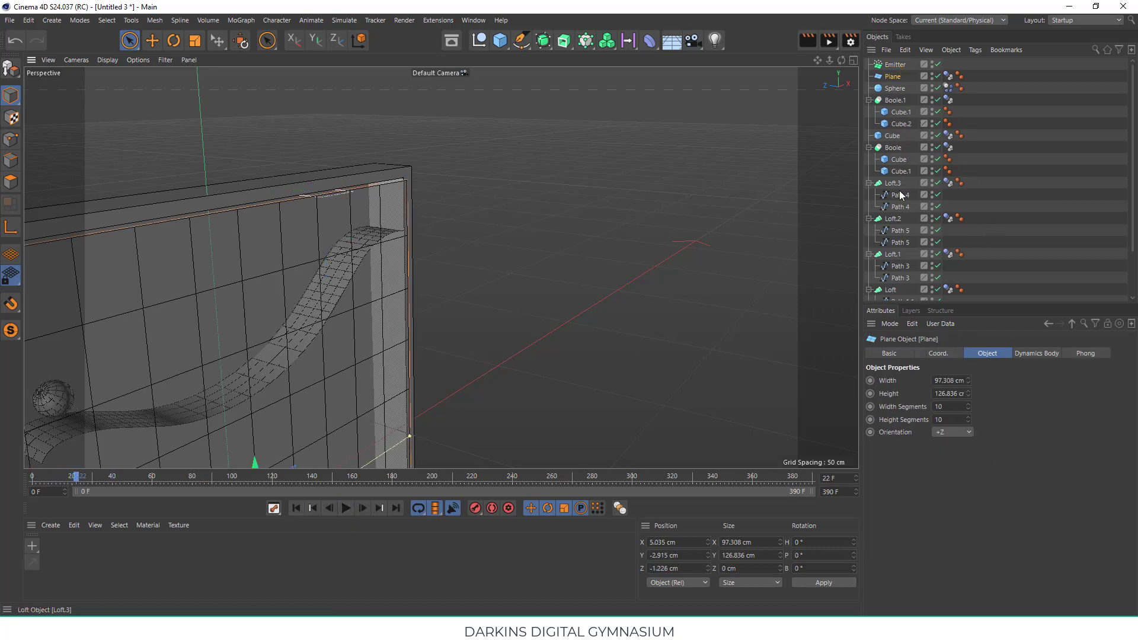
click(893, 89)
drag(902, 69, 896, 65)
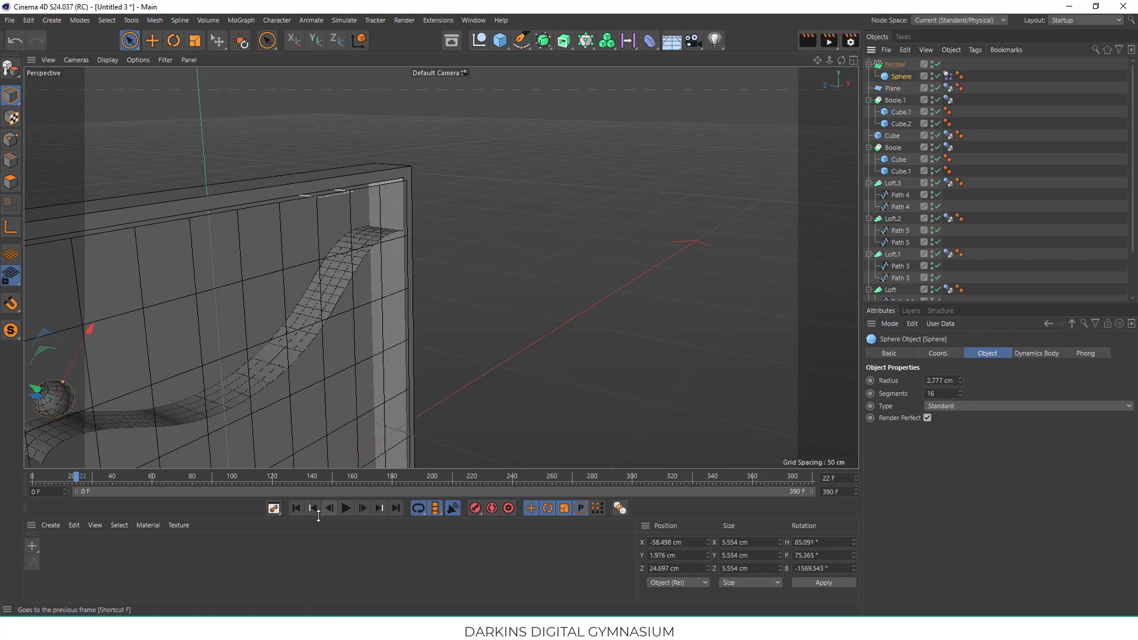
click(295, 507)
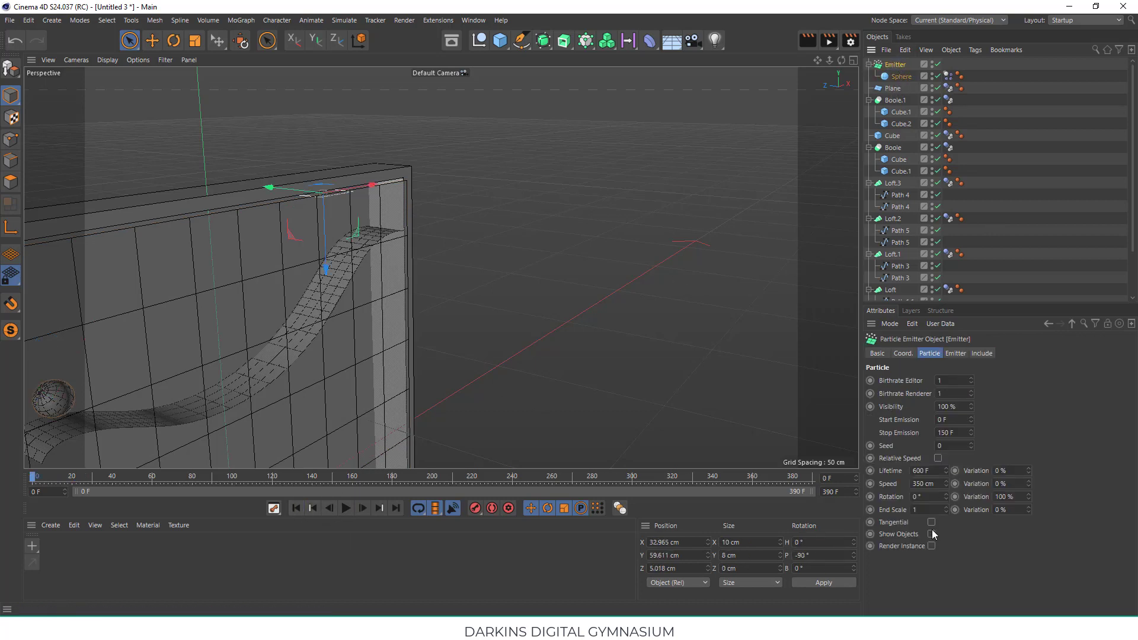
click(346, 508)
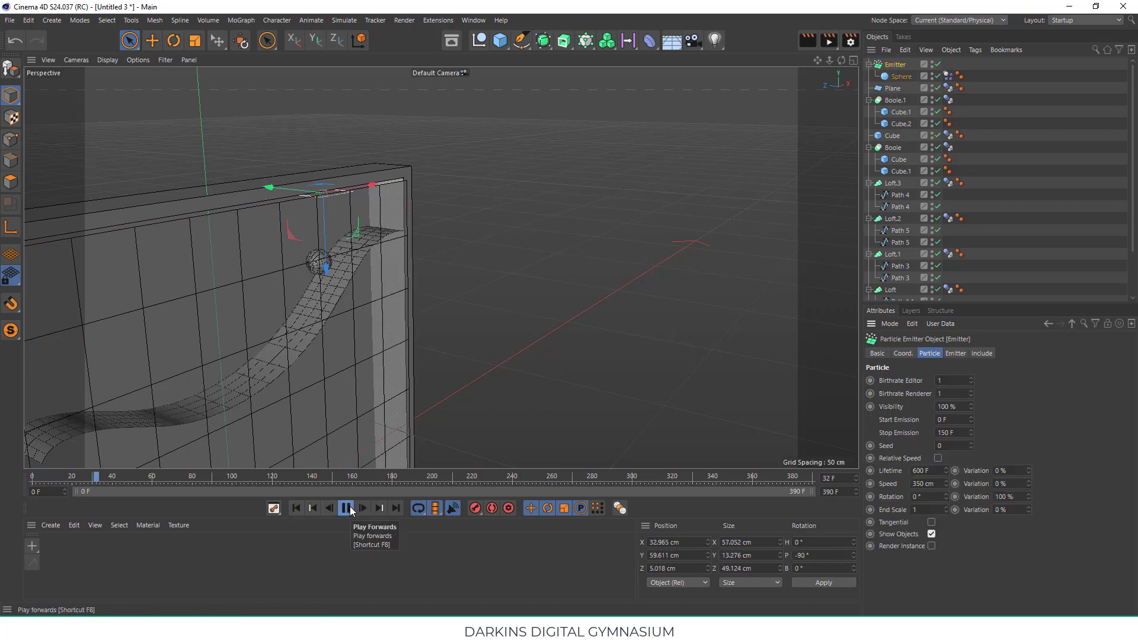
click(345, 507)
mouse_move(373, 323)
alt+mouse_down()
mouse_move(253, 316)
mouse_move(381, 300)
alt+mouse_up()
- Move the Dynamics Body tag from the Sphere onto the Emitter and test-play the simulation
click(295, 508)
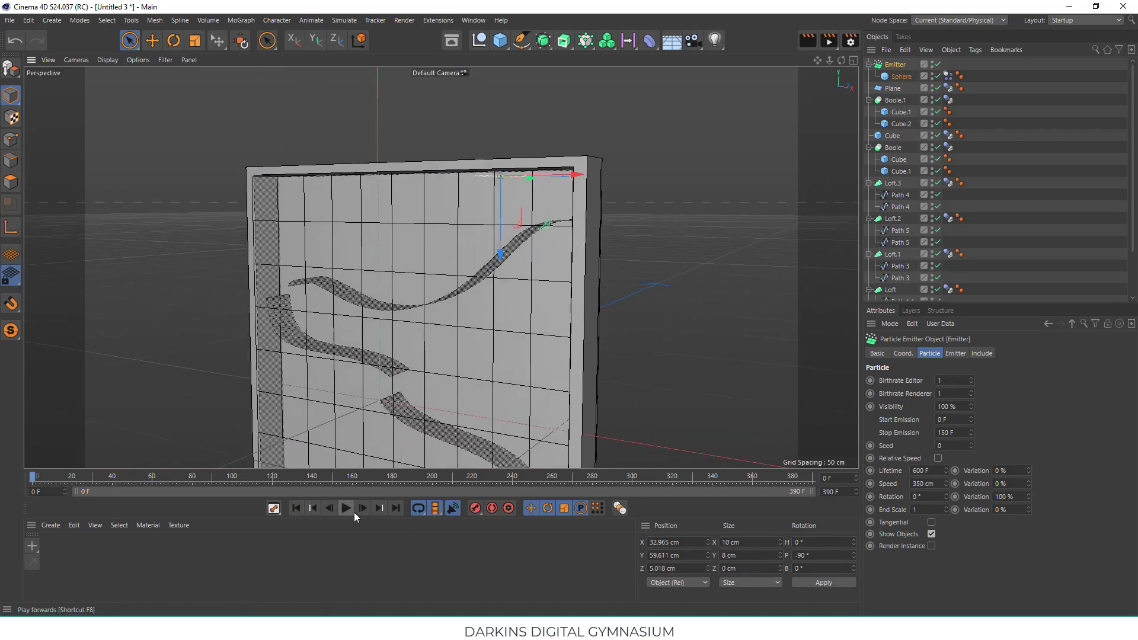
drag(947, 76, 947, 64)
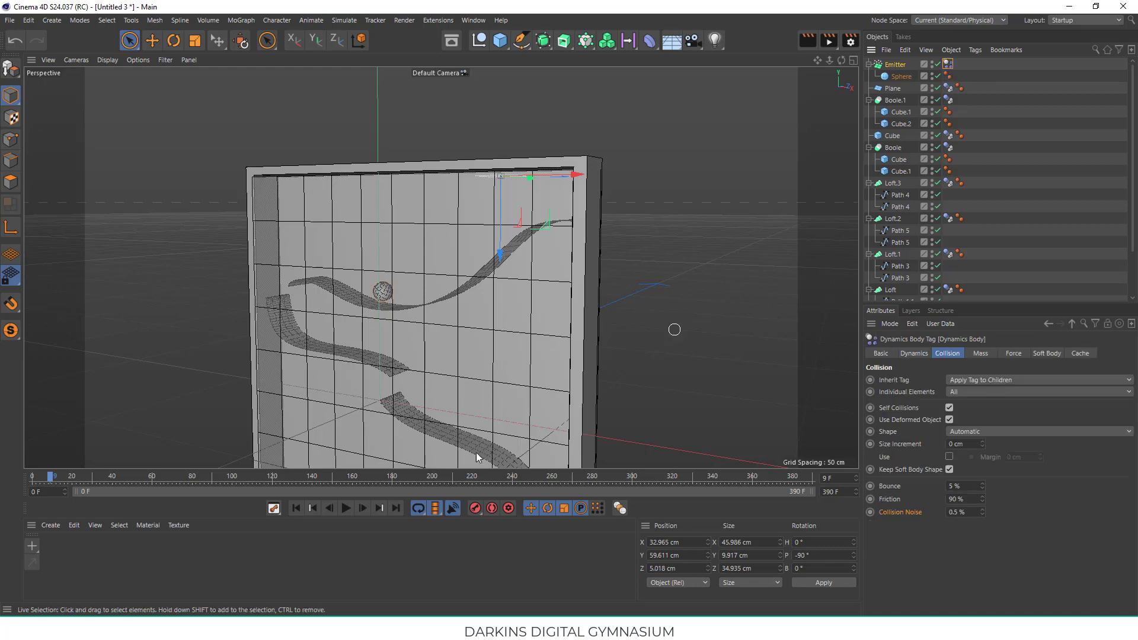
click(346, 508)
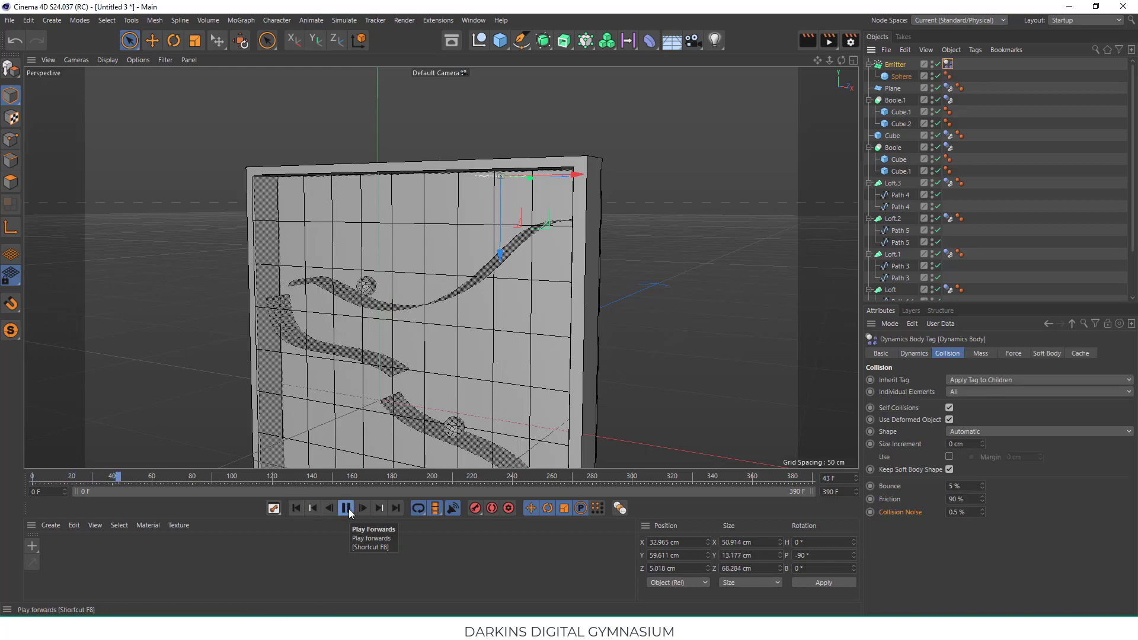
scroll(706, 242, up, 5)
key(F8)
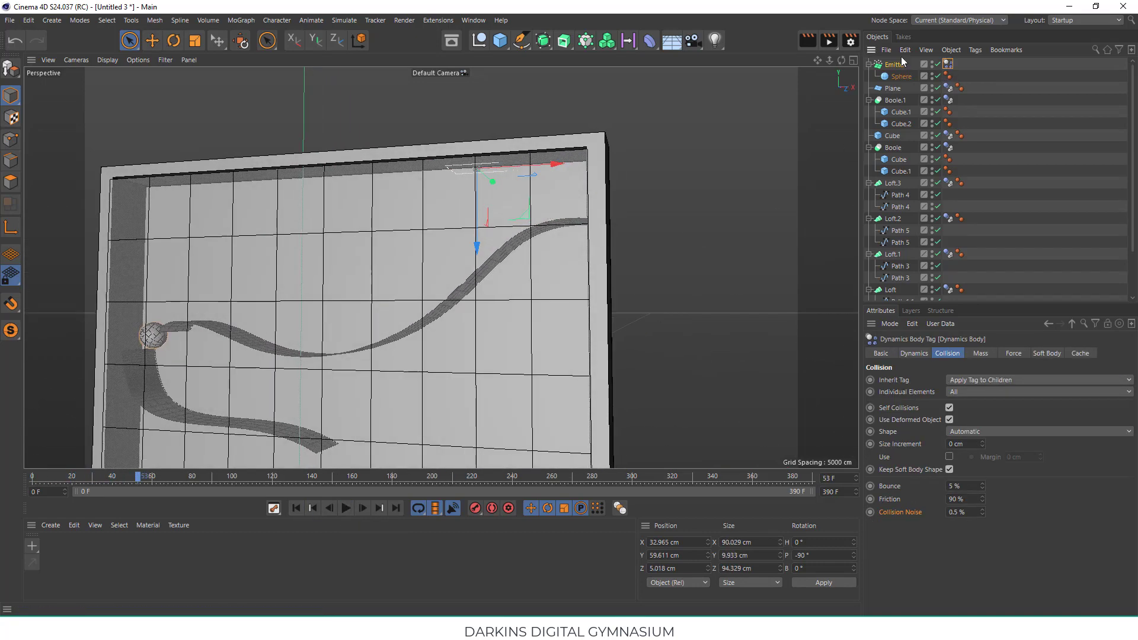
- Set the Emitter's particle speed to 50 cm and stop emission at 350 F
click(902, 63)
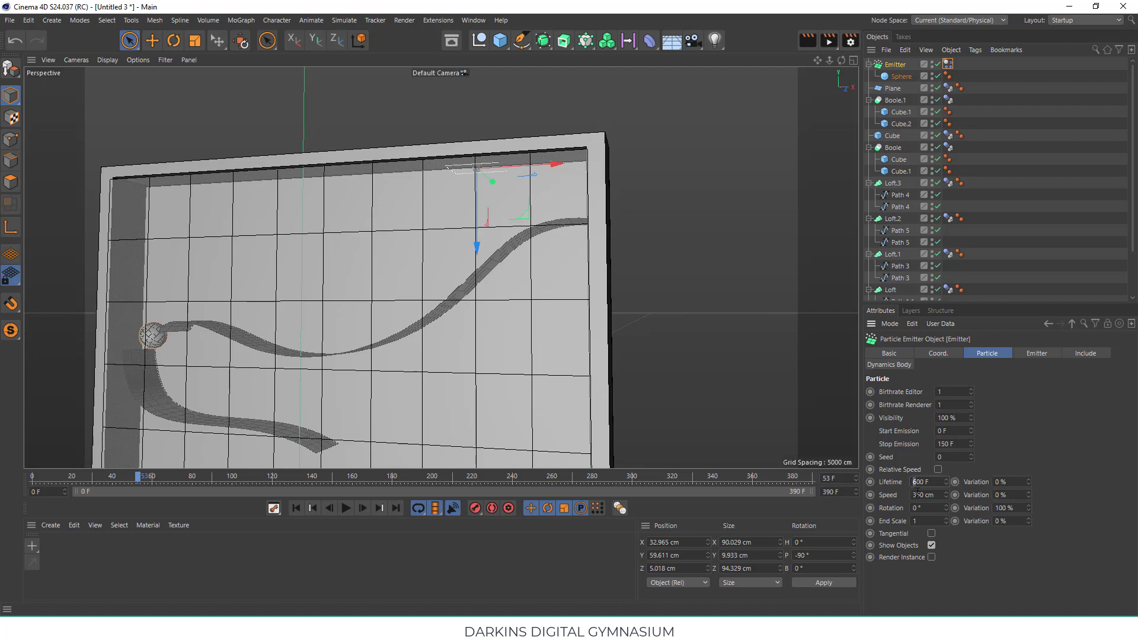
key(Delete)
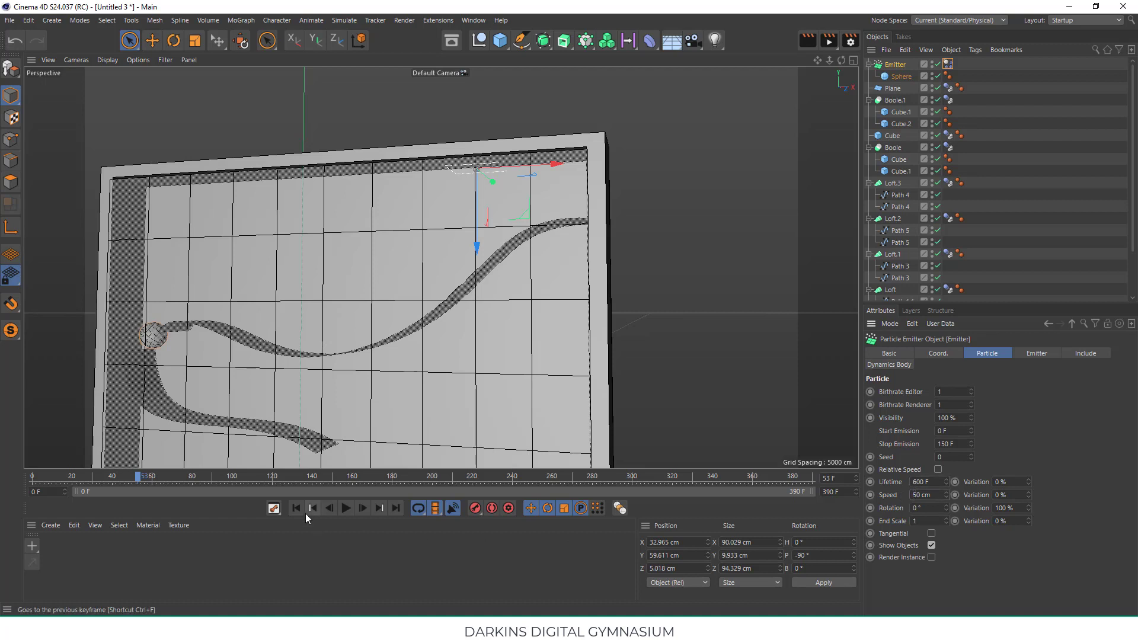
click(345, 508)
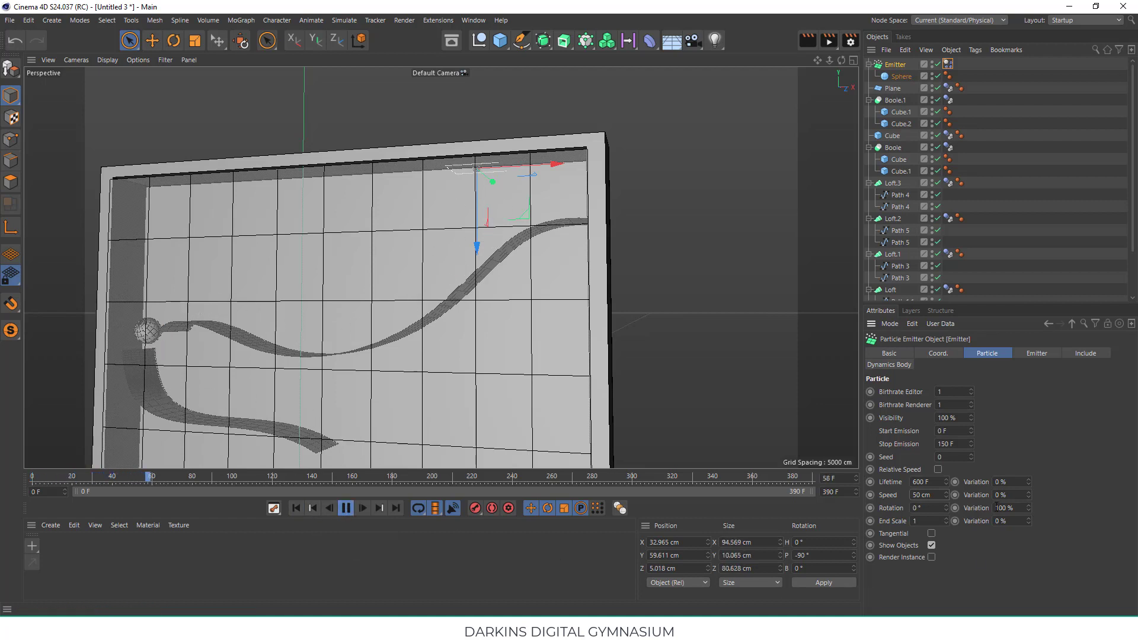
click(937, 444)
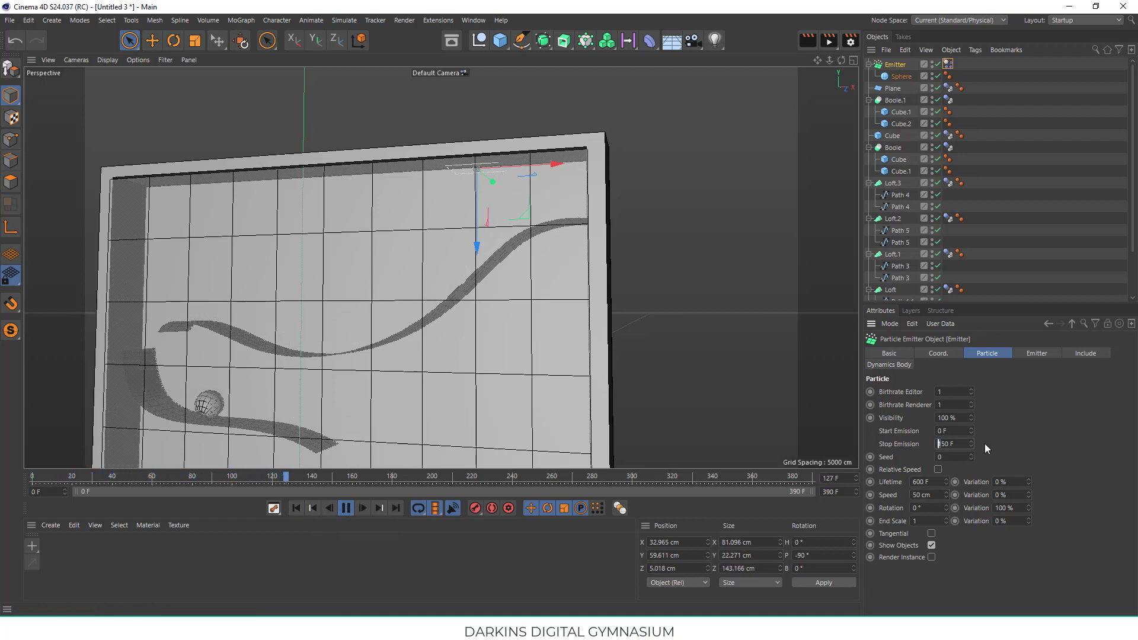
key(Delete)
text(3)
key(Return)
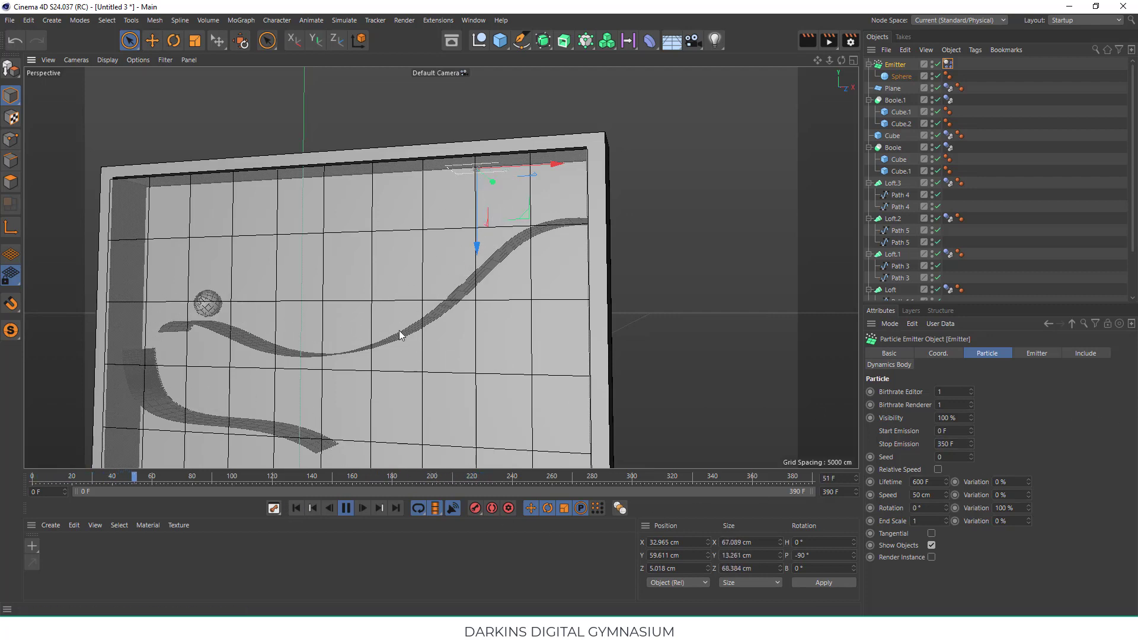
mouse_move(593, 403)
alt+mouse_down()
mouse_move(407, 315)
mouse_move(436, 314)
mouse_move(403, 374)
mouse_move(437, 417)
mouse_move(452, 357)
mouse_move(483, 329)
alt+mouse_up()
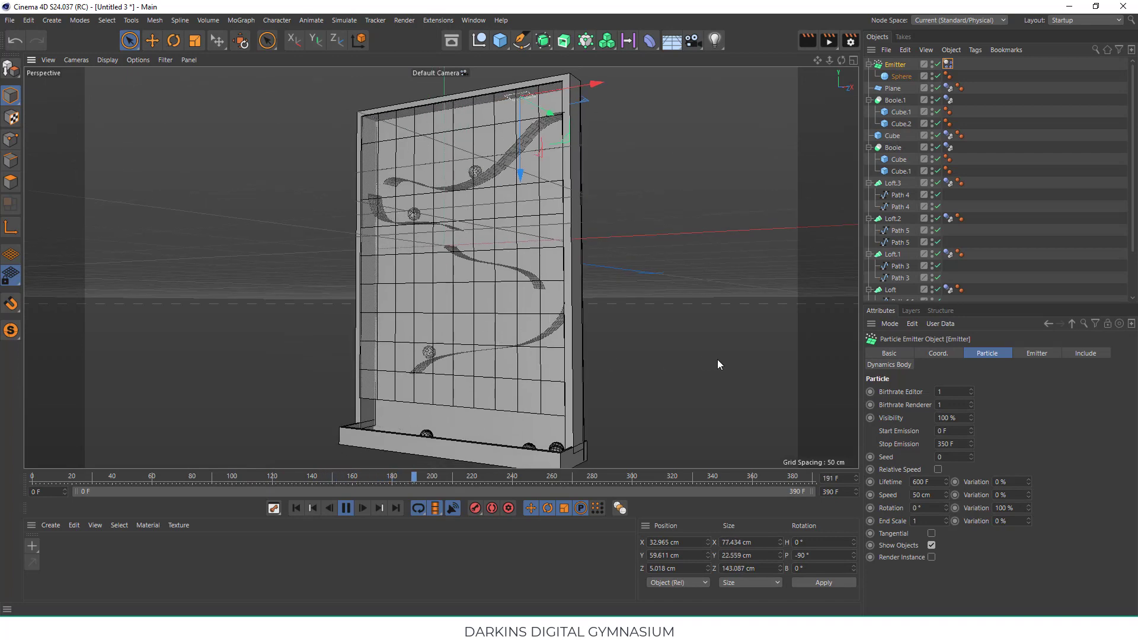
- Place a Floor under the board at Y -96.679 cm and replay the simulation from frame 0
click(892, 87)
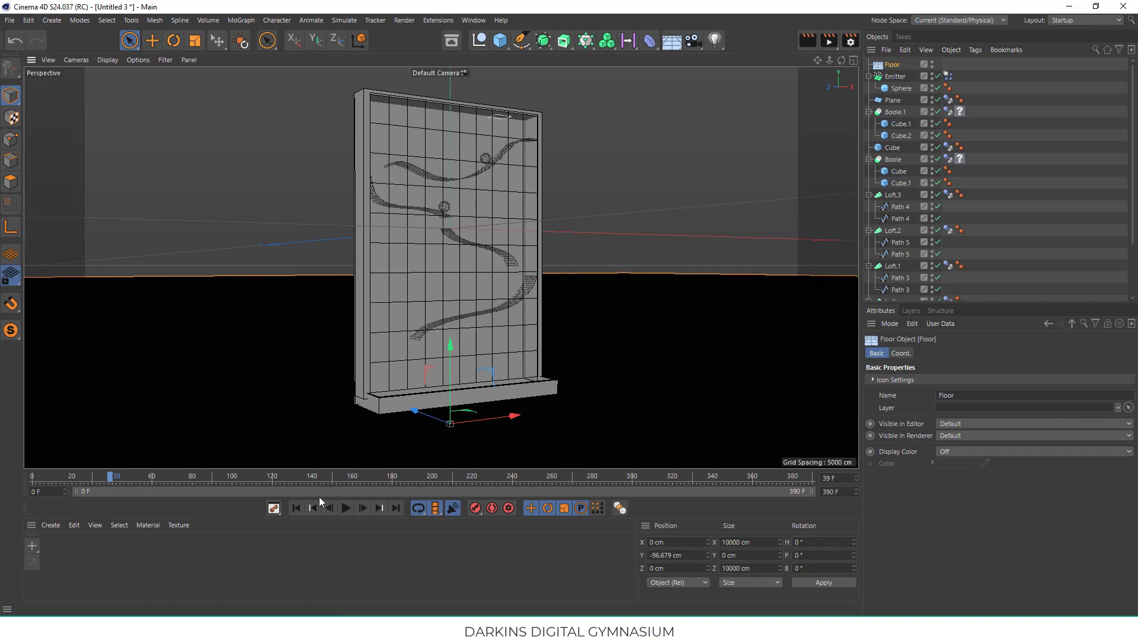
click(296, 508)
click(345, 507)
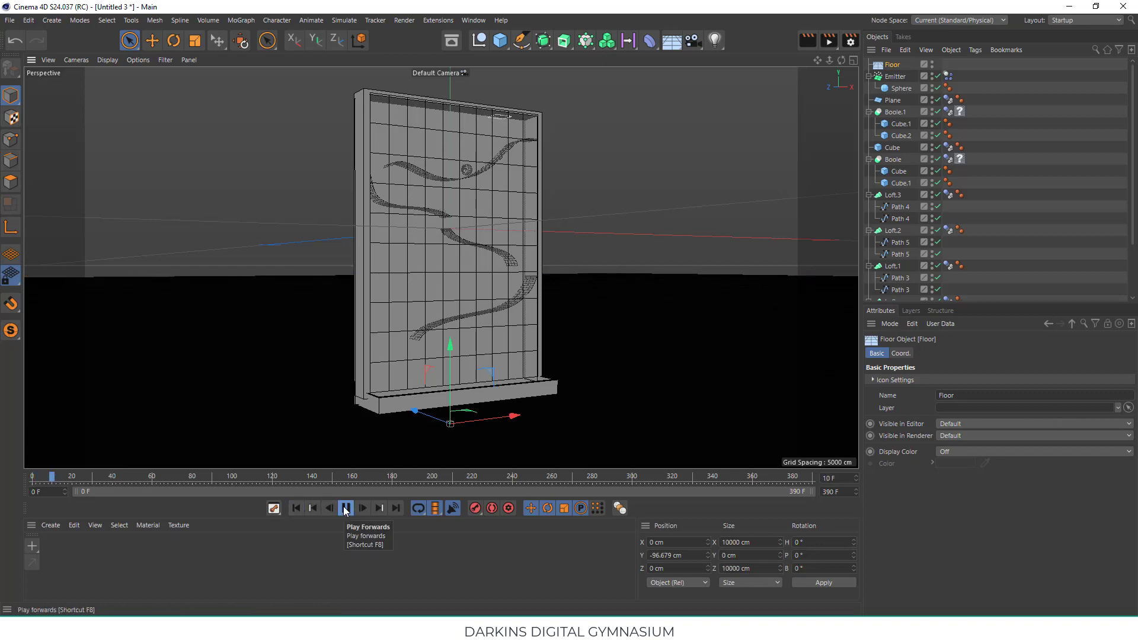
scroll(477, 202, up, 3)
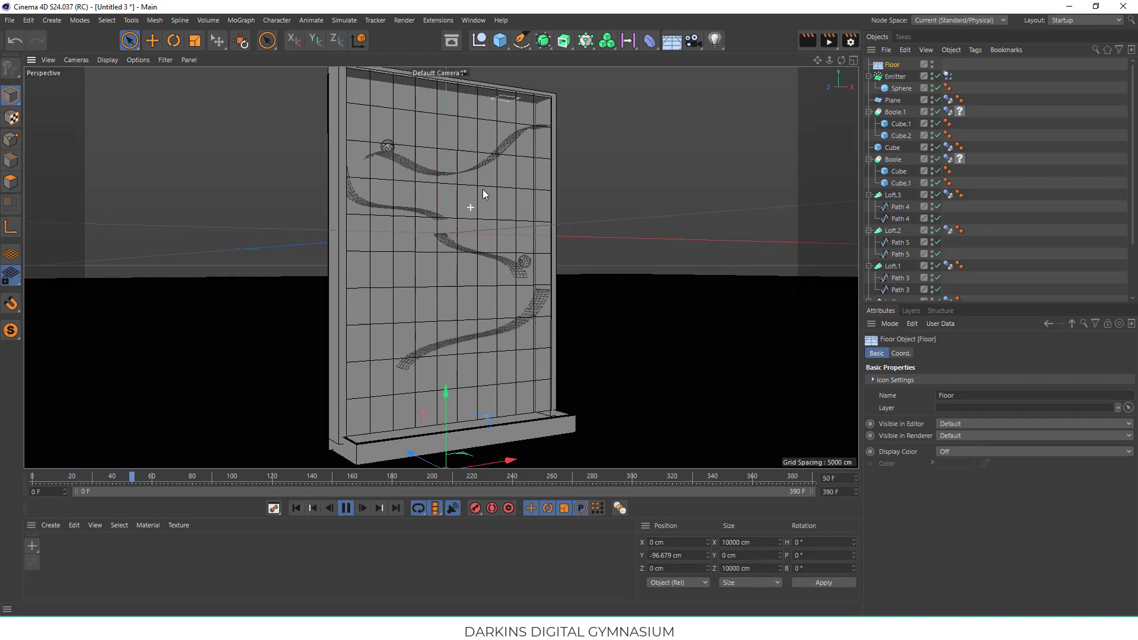
scroll(492, 177, up, 3)
scroll(492, 211, up, 3)
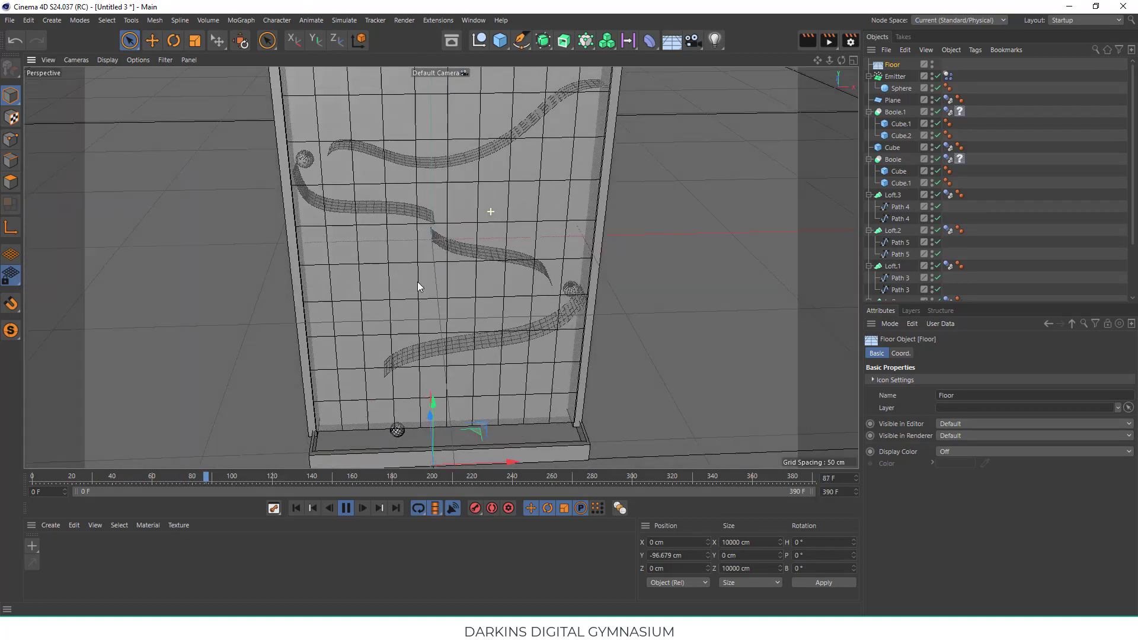